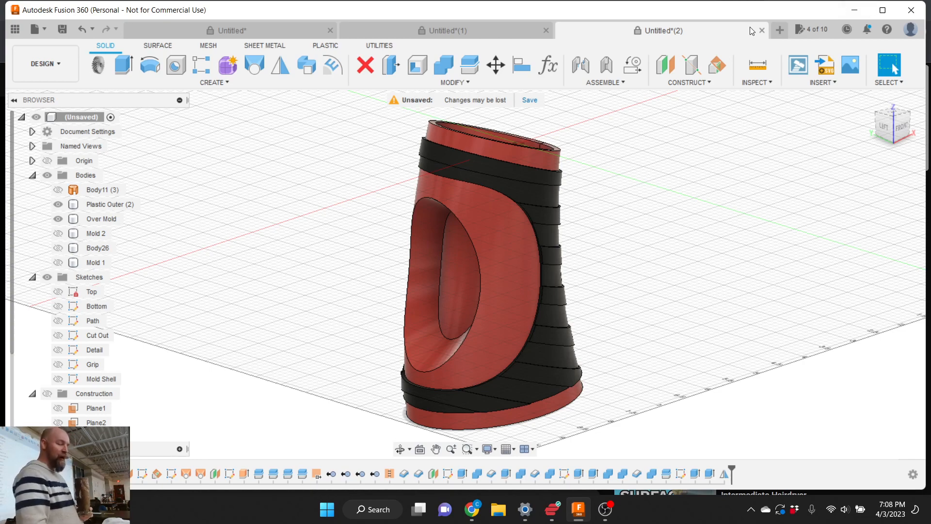
pyautogui.click(906, 121)
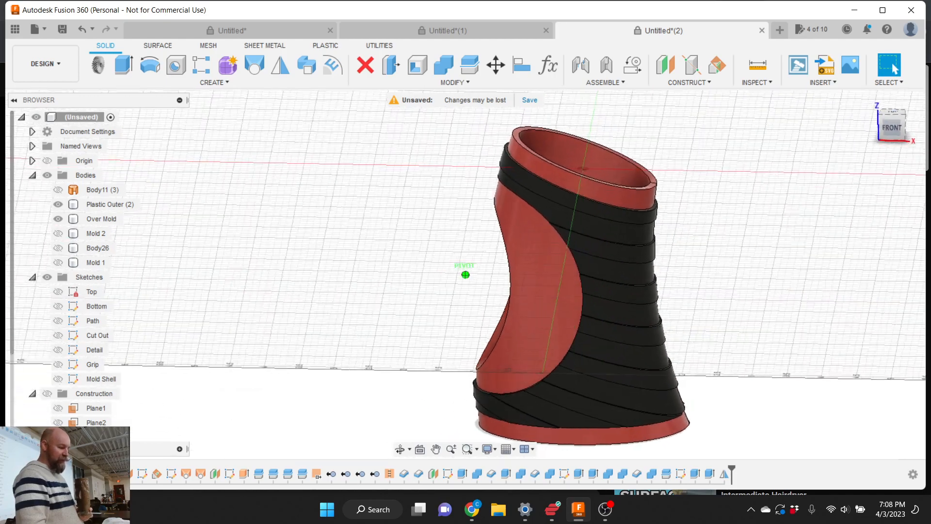
pyautogui.moveTo(897, 127); pyautogui.dragTo(912, 118)
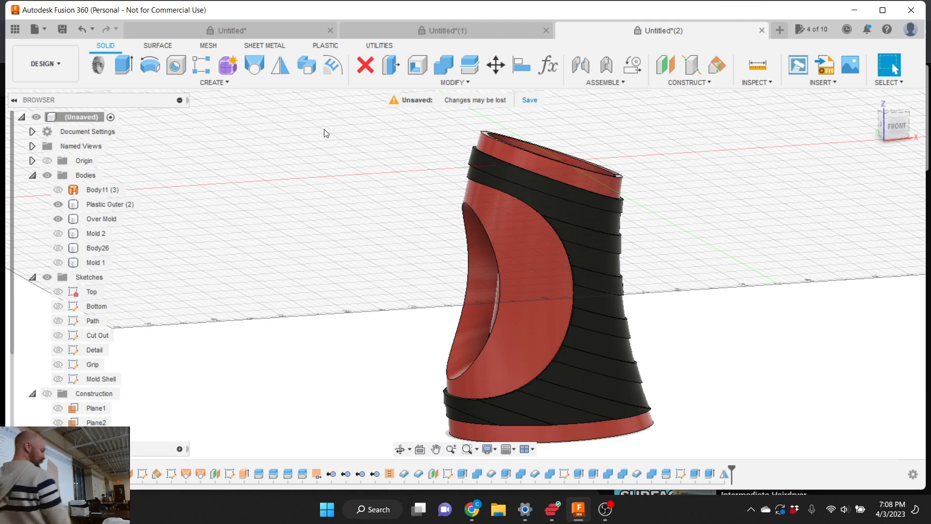
pyautogui.click(159, 45)
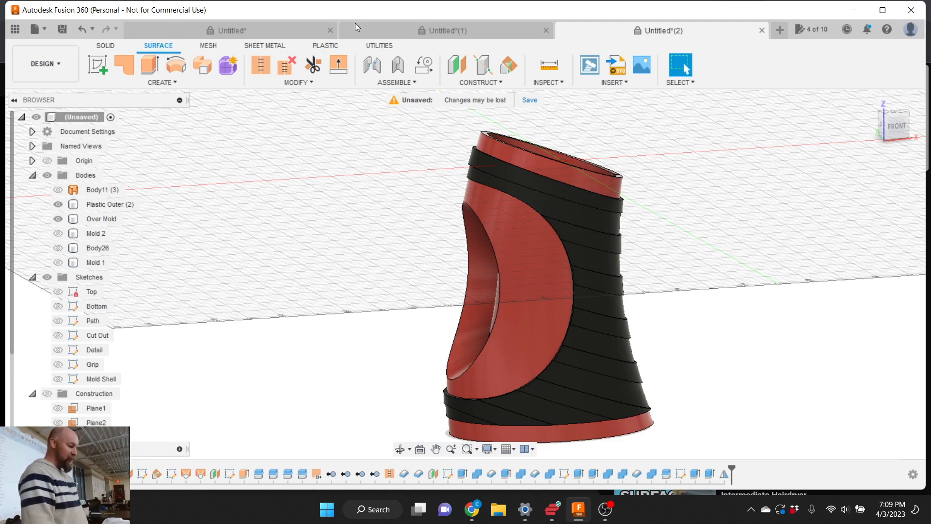
# Close the grey handle design without saving its changes
pyautogui.click(445, 30)
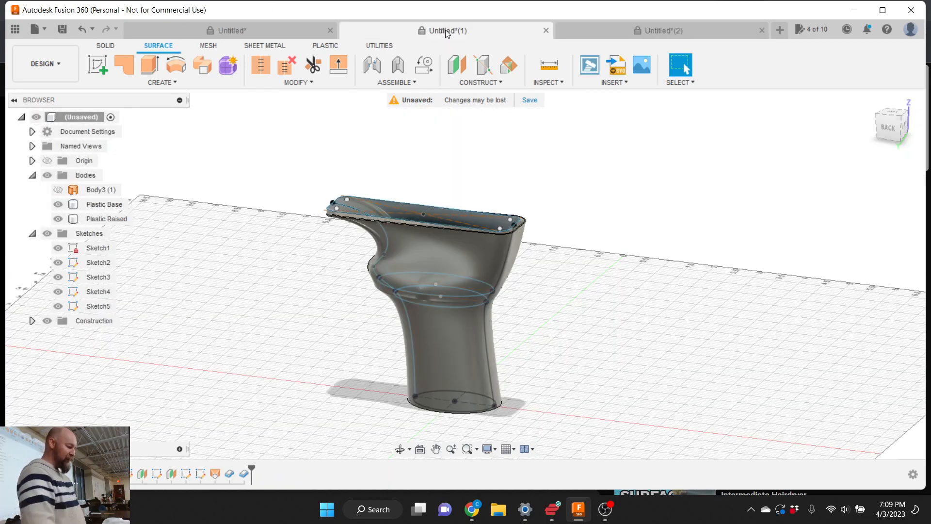
pyautogui.click(546, 30)
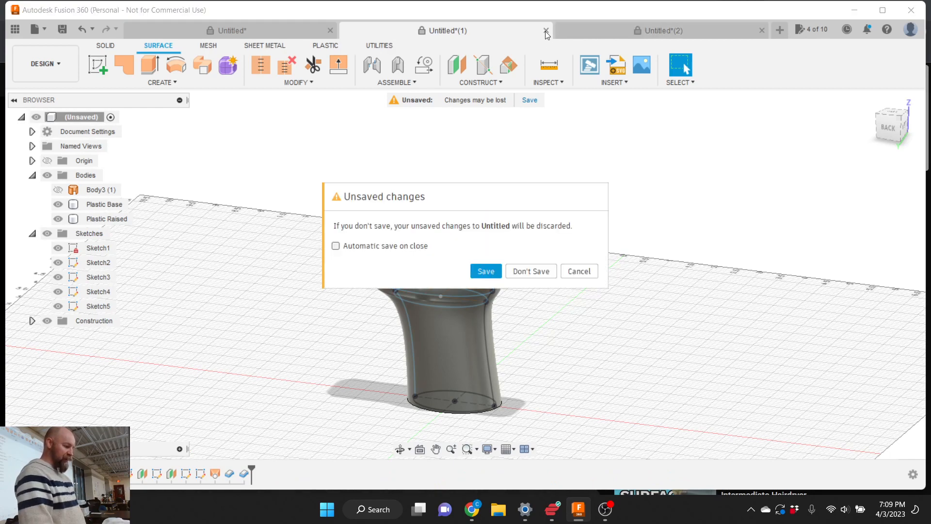
pyautogui.click(527, 271)
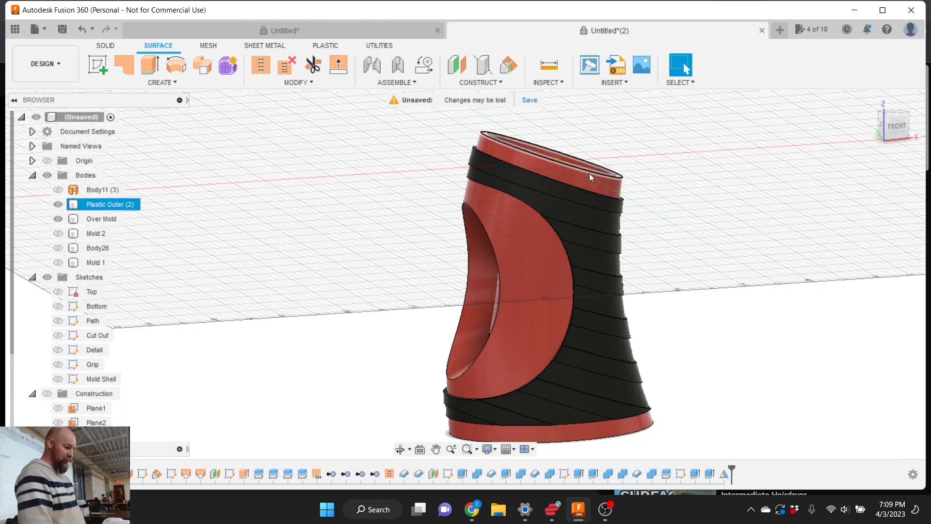
# Create a new empty design and view it from near the front, comparing it with the red and black grip design
pyautogui.click(778, 32)
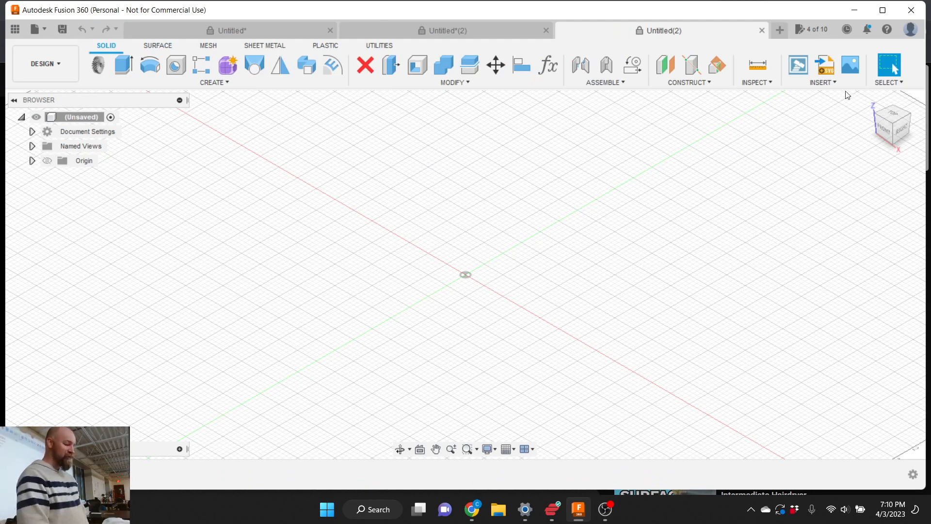
pyautogui.click(886, 130)
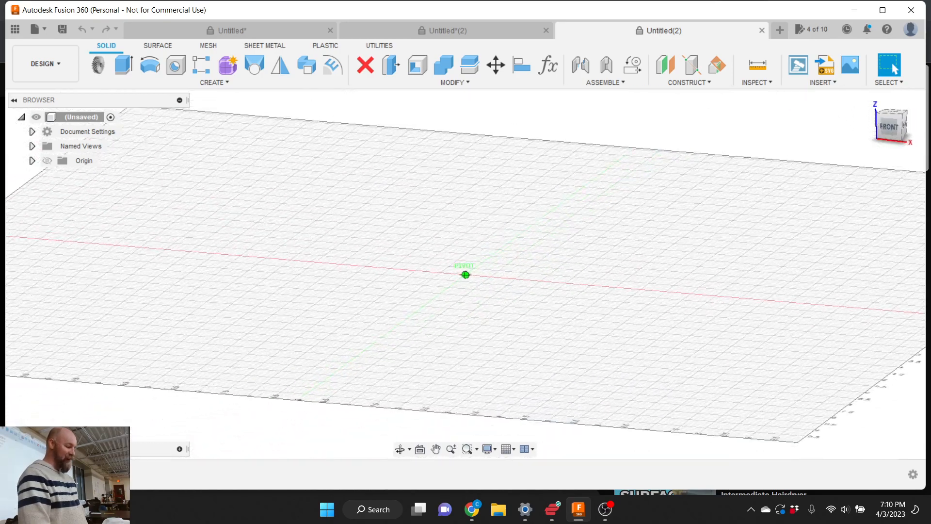
pyautogui.click(499, 35)
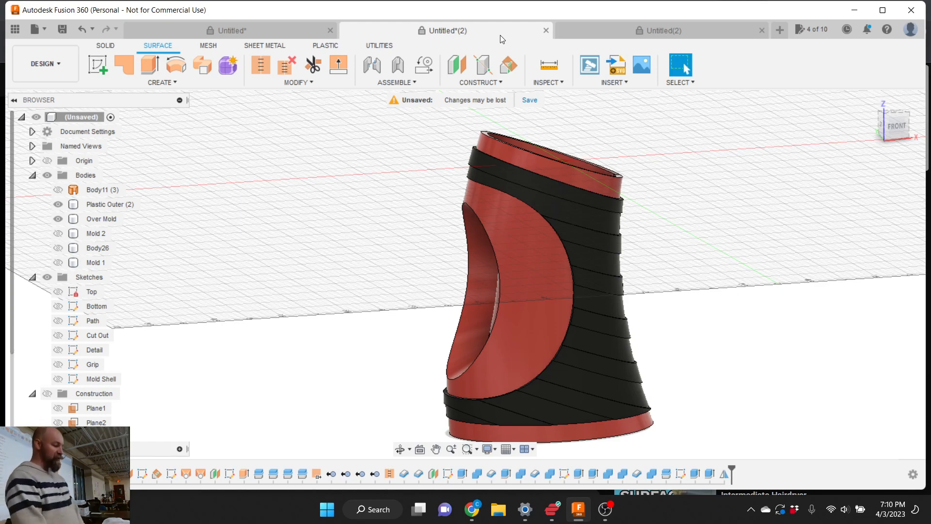
pyautogui.click(592, 35)
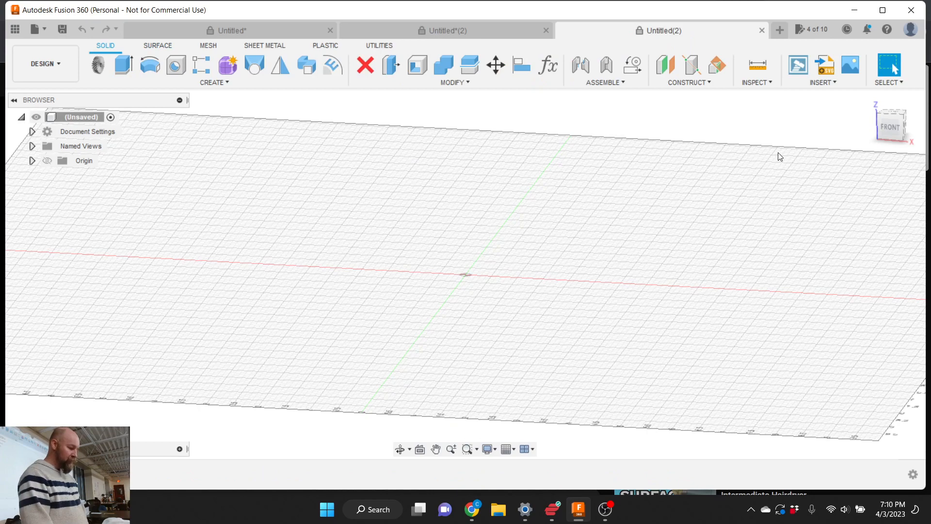
# Construct a plane at a 25-degree angle about the Y axis
pyautogui.click(690, 85)
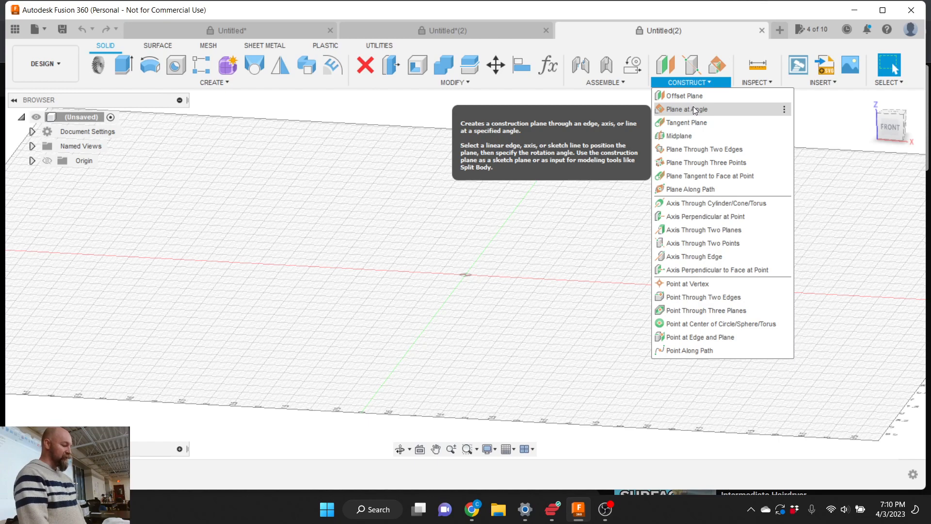
pyautogui.click(688, 111)
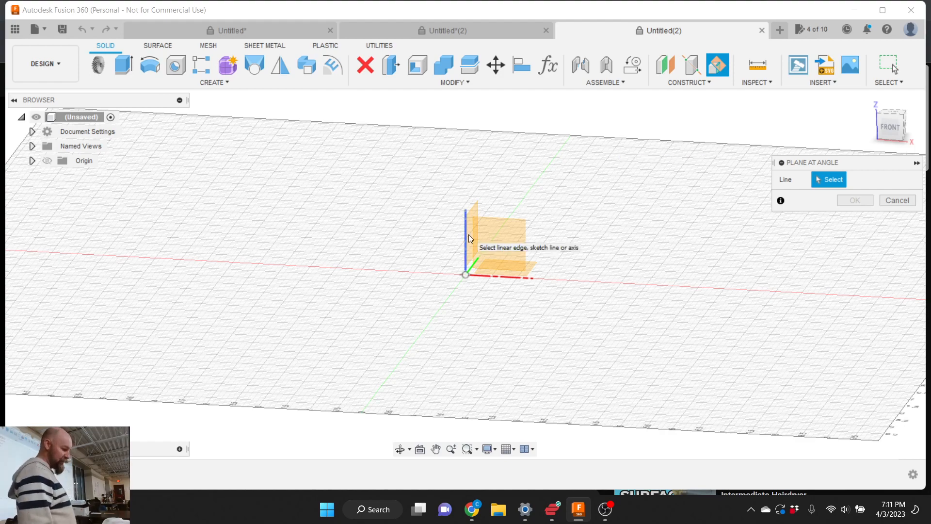
pyautogui.click(470, 267)
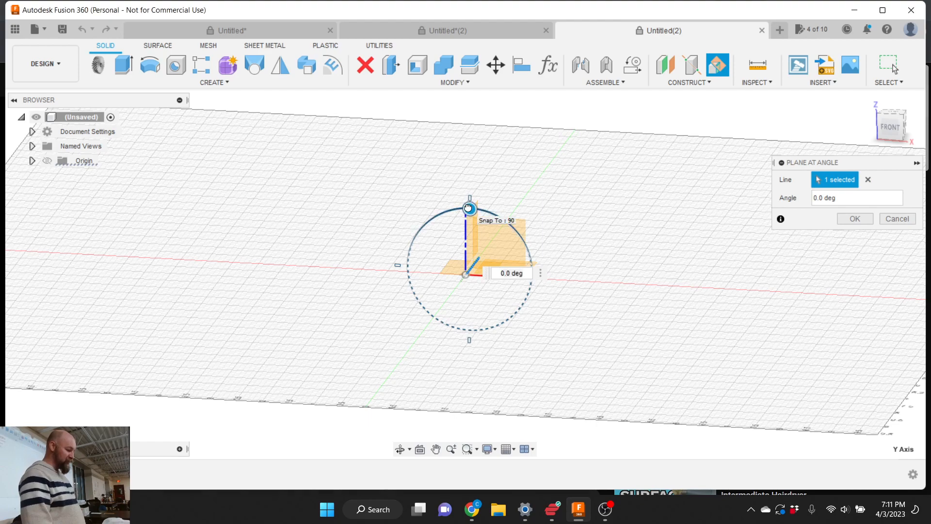
pyautogui.moveTo(470, 208); pyautogui.dragTo(493, 215)
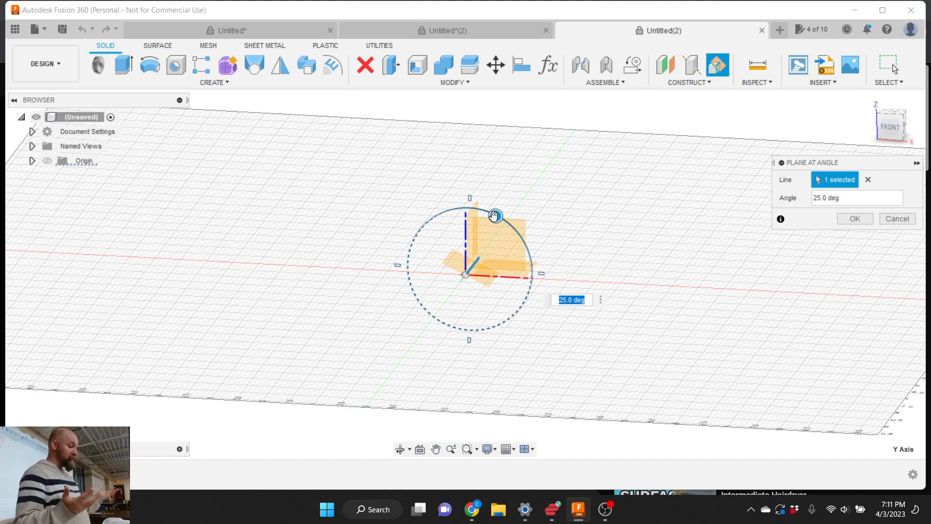
pyautogui.moveTo(495, 213)
pyautogui.mouseDown()
pyautogui.moveTo(479, 209)
pyautogui.moveTo(505, 223)
pyautogui.mouseUp()
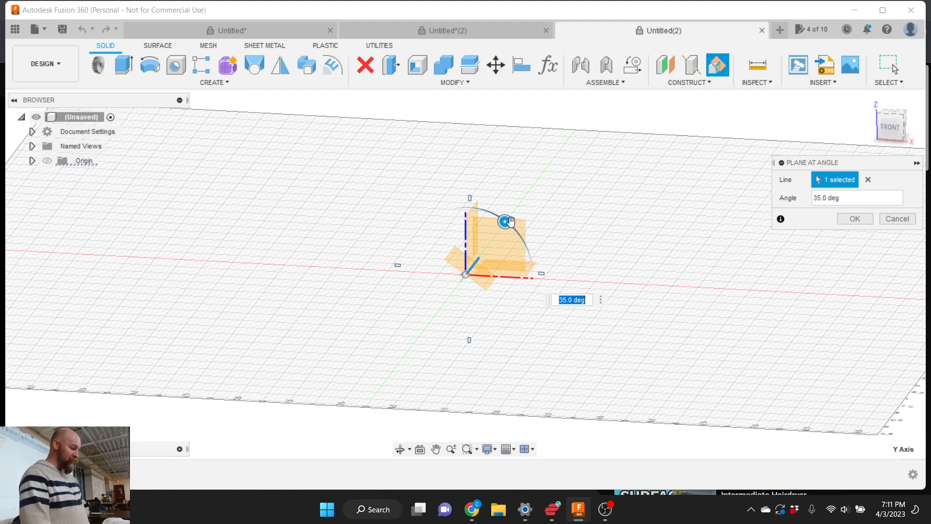
pyautogui.moveTo(504, 221)
pyautogui.mouseDown()
pyautogui.moveTo(484, 210)
pyautogui.moveTo(511, 223)
pyautogui.moveTo(517, 238)
pyautogui.moveTo(511, 217)
pyautogui.moveTo(486, 208)
pyautogui.moveTo(495, 214)
pyautogui.mouseUp()
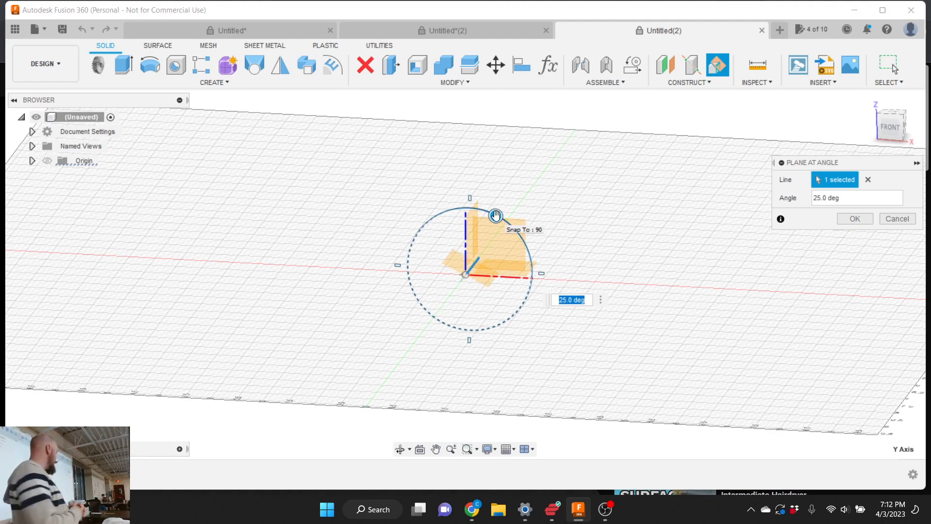
pyautogui.click(855, 219)
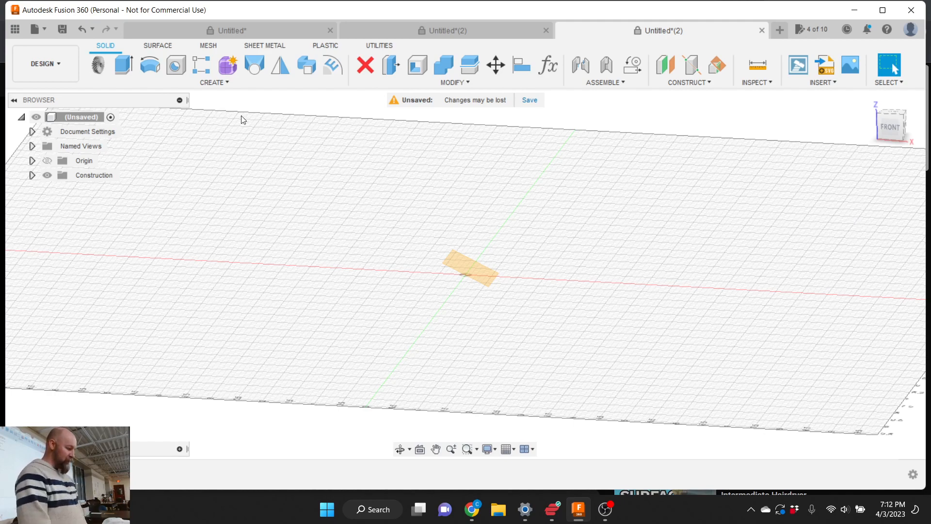
# Create a sketch on the angled construction plane and finish it empty
pyautogui.click(214, 83)
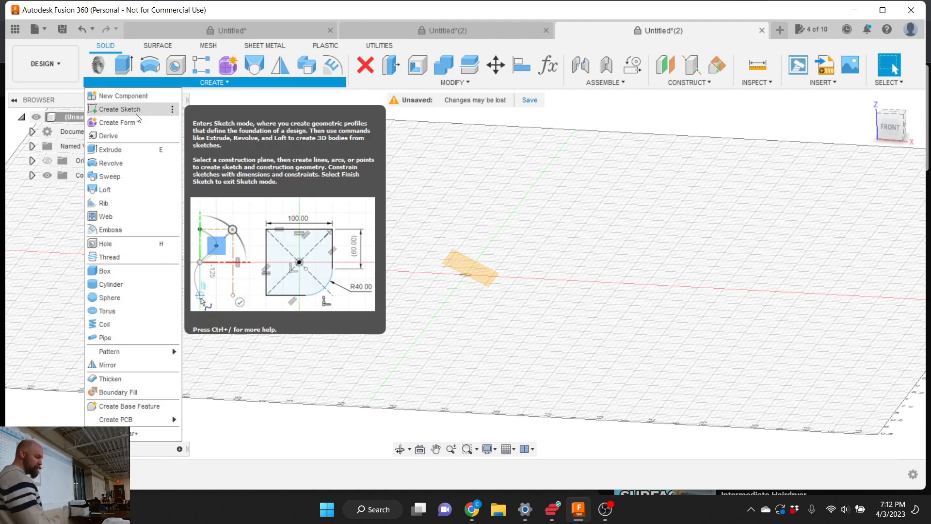
pyautogui.click(134, 110)
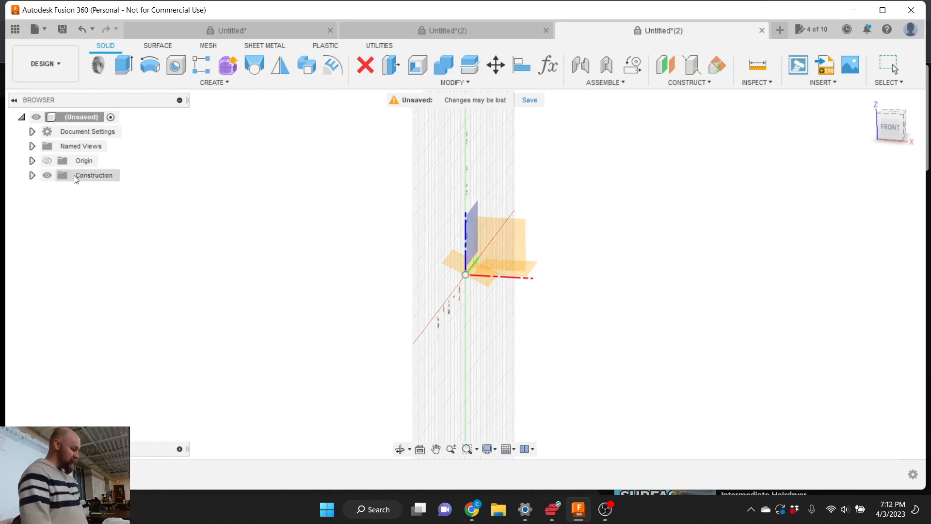
pyautogui.click(32, 176)
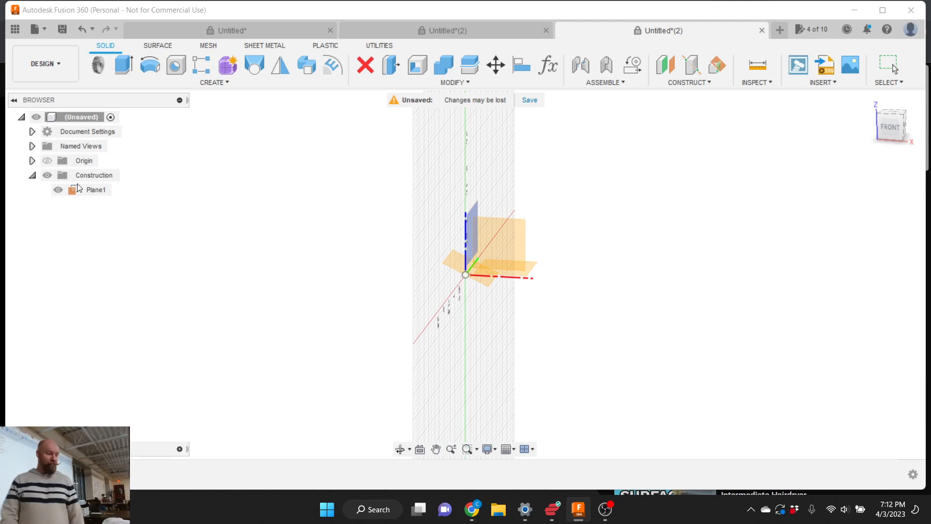
pyautogui.click(74, 197)
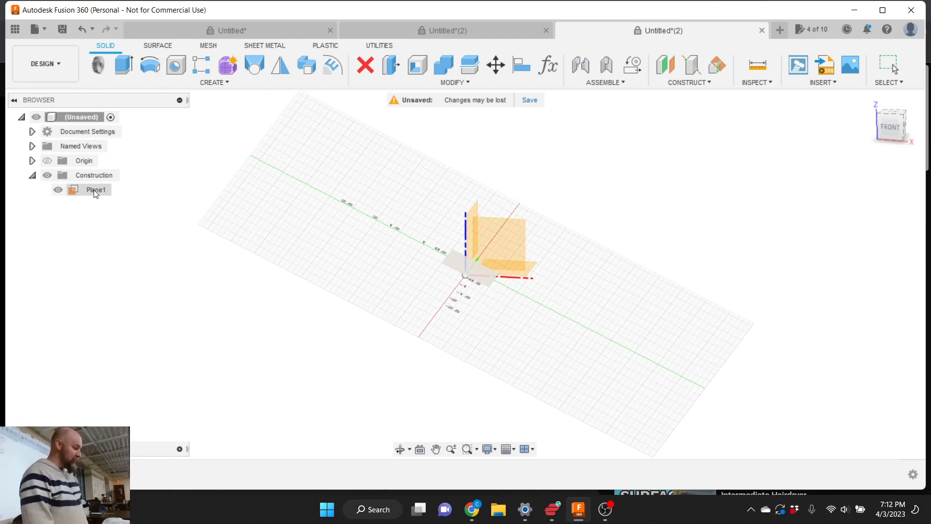
pyautogui.click(95, 190)
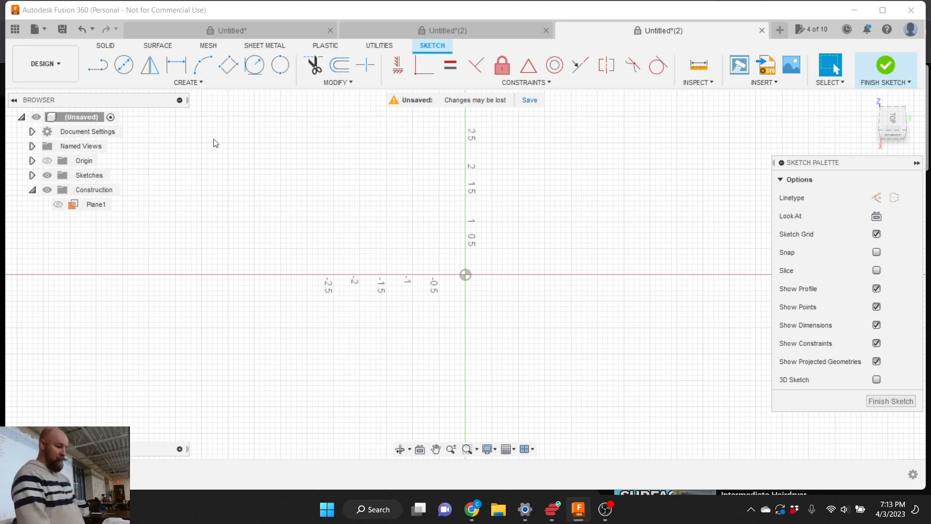
pyautogui.click(886, 68)
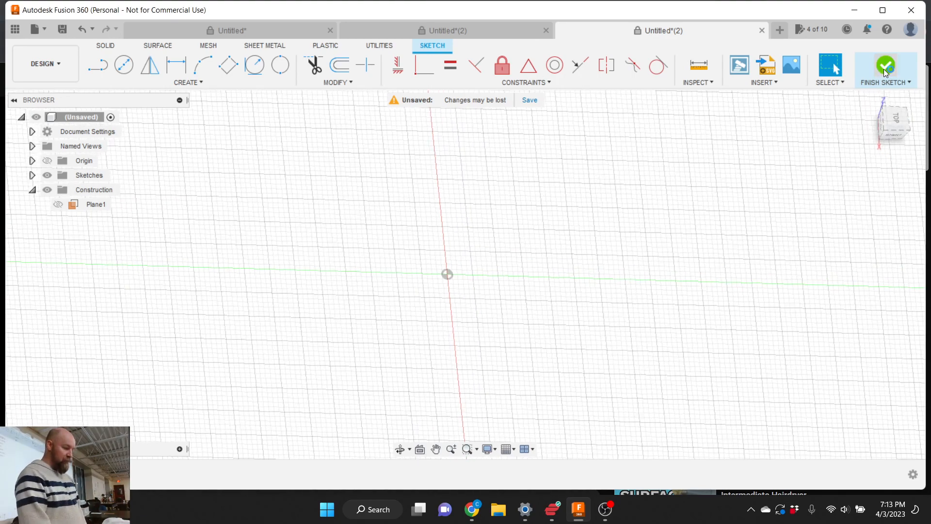
# Show the angled construction plane and rename it "25 Degree"
pyautogui.click(57, 204)
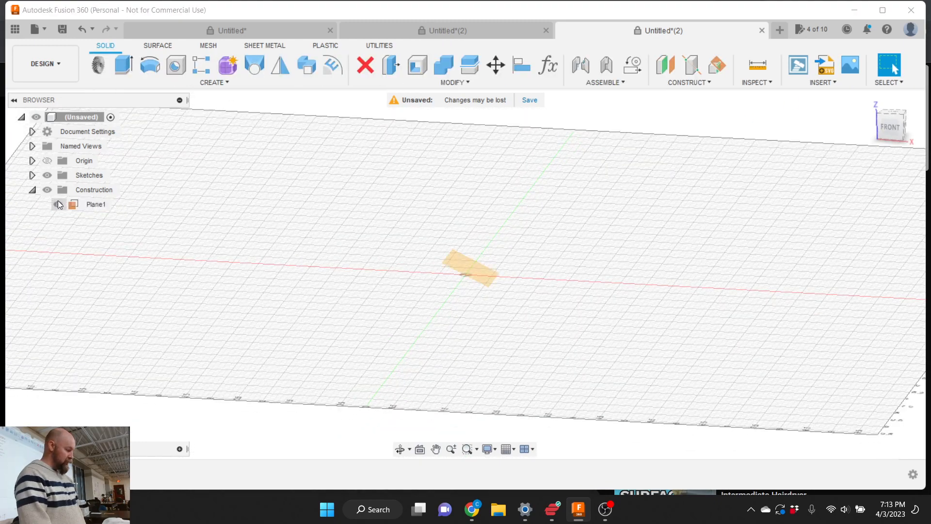
pyautogui.doubleClick(97, 206)
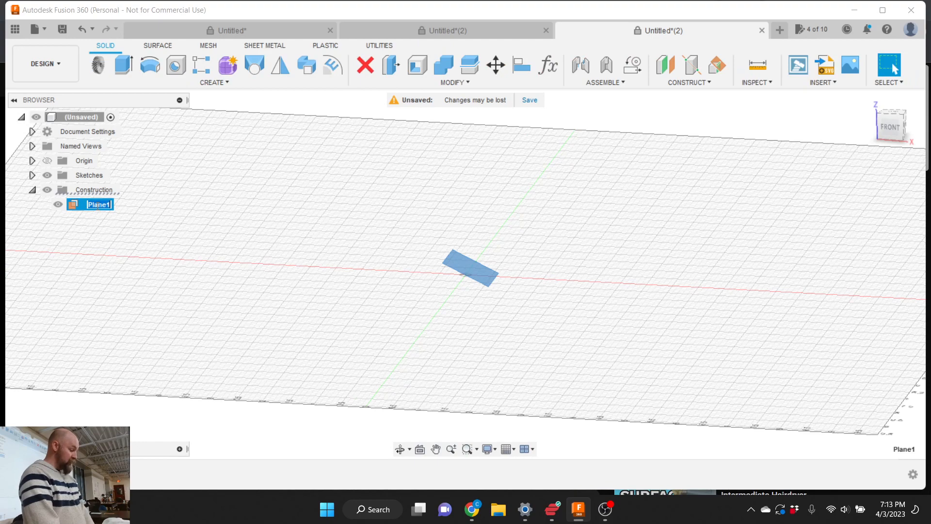
pyautogui.write('25')
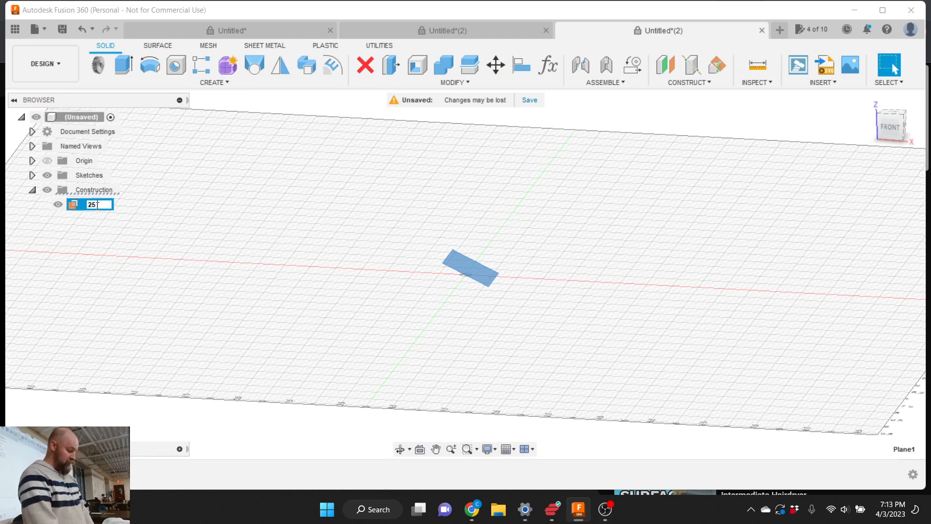
pyautogui.write(' Degree')
pyautogui.press('Return')
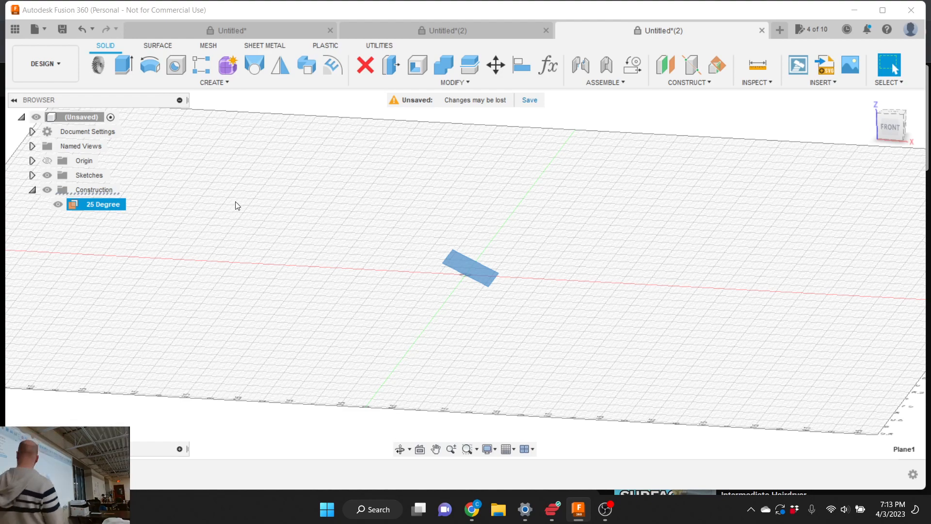
pyautogui.click(312, 222)
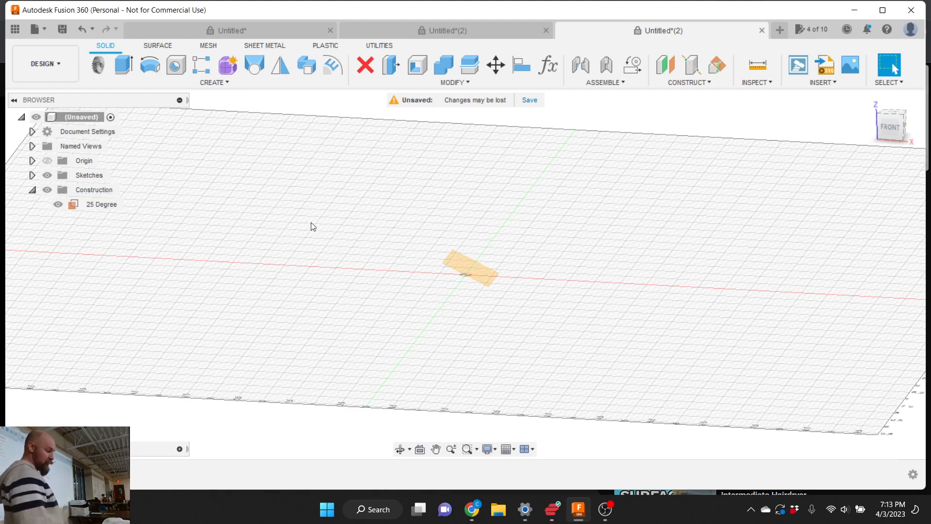
# Delete the empty sketch and start a new sketch on the 25 Degree plane
pyautogui.rightClick(118, 468)
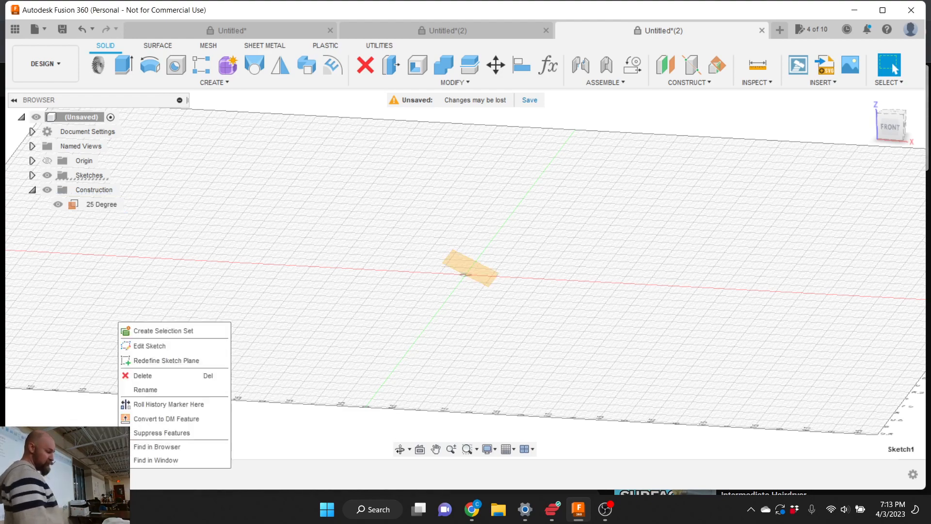
pyautogui.click(146, 381)
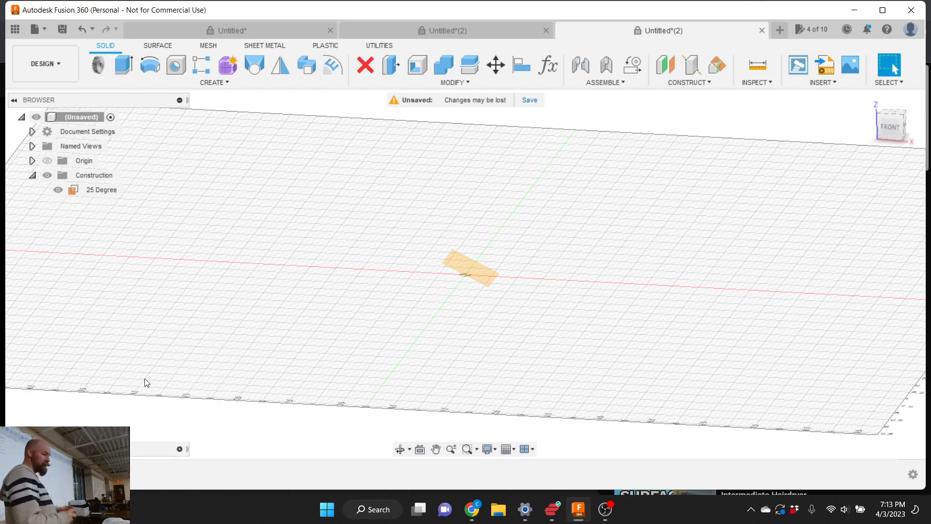
pyautogui.click(213, 82)
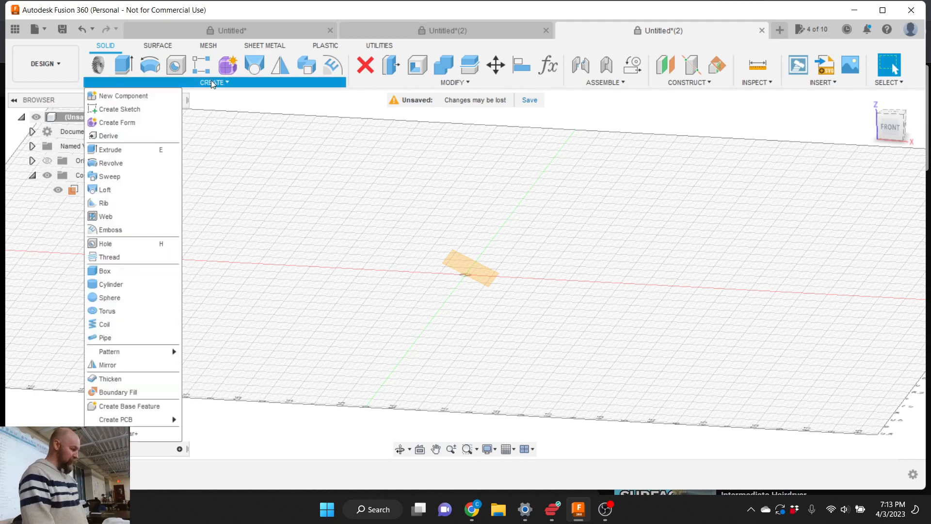
pyautogui.click(156, 108)
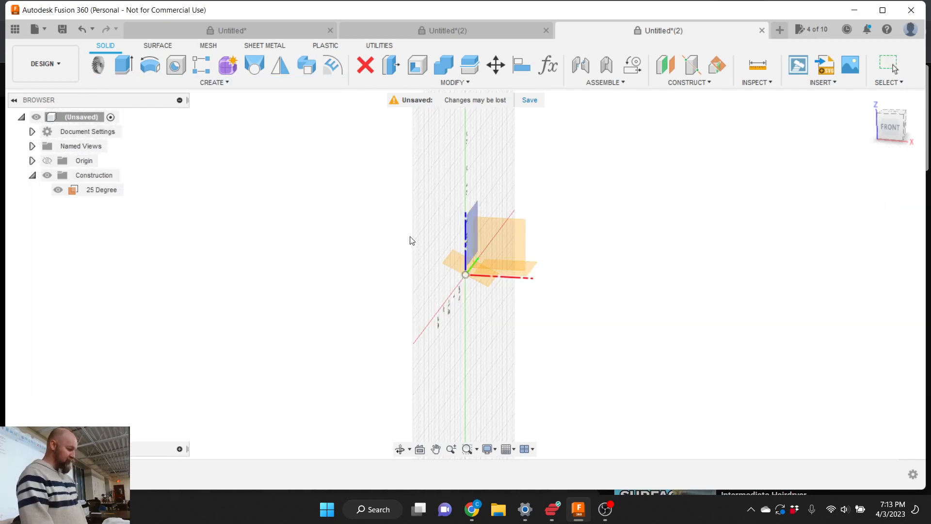
pyautogui.click(108, 190)
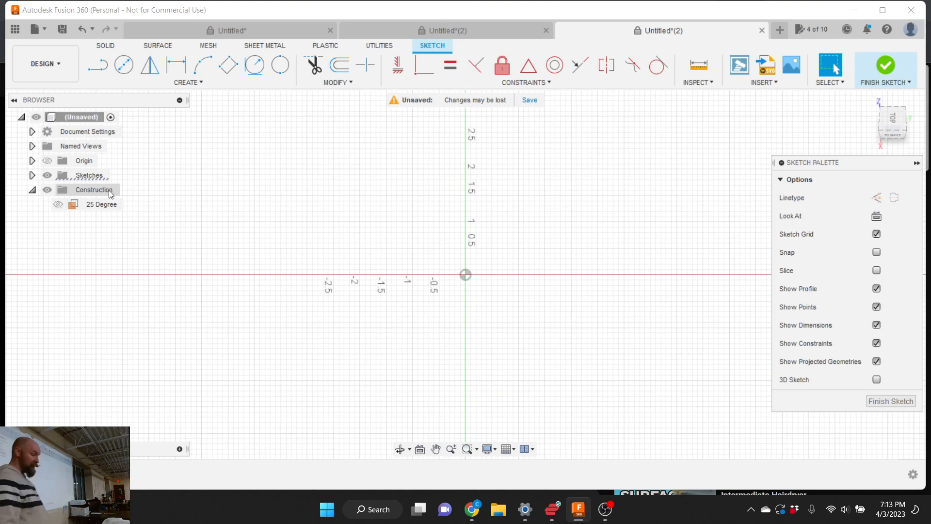
# Finish the empty sketch on the 25 Degree plane and reopen it for editing
pyautogui.click(885, 66)
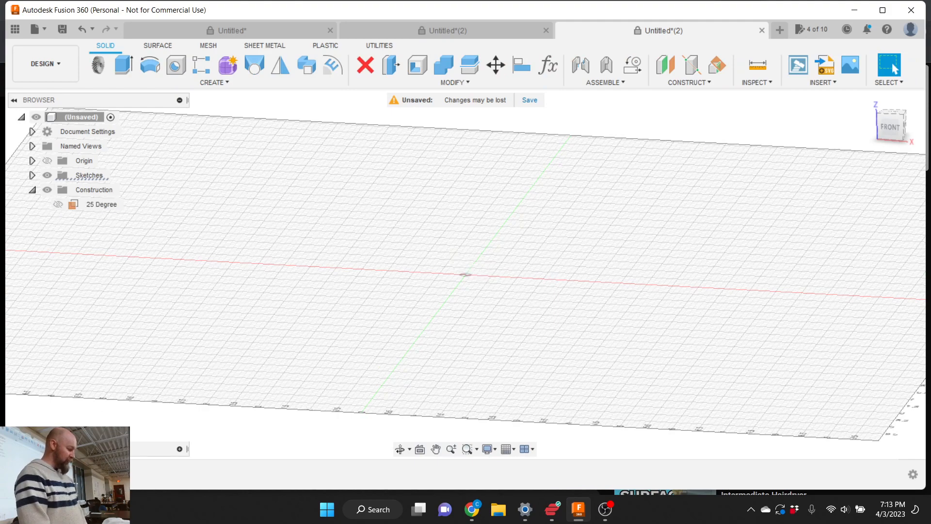
pyautogui.rightClick(116, 449)
pyautogui.click(146, 350)
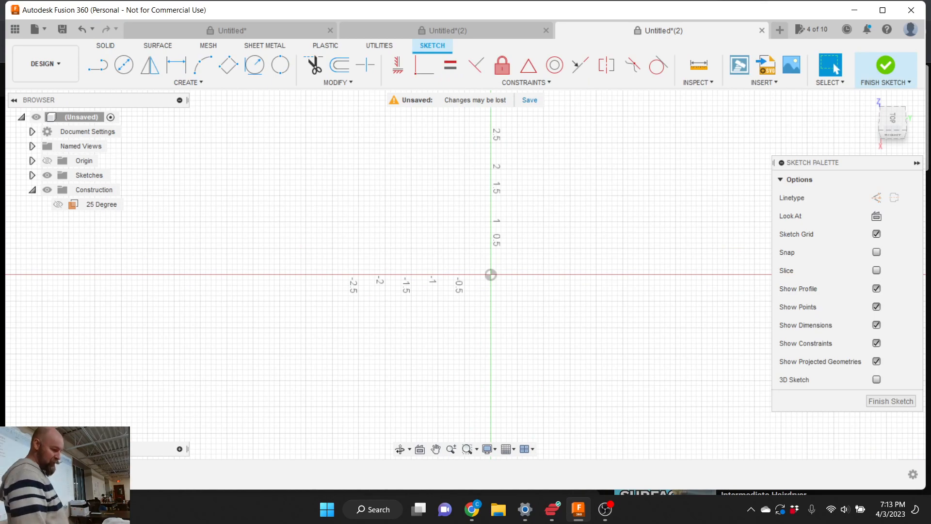
# Finish the empty sketch on the 25 Degree plane and delete it
pyautogui.click(890, 401)
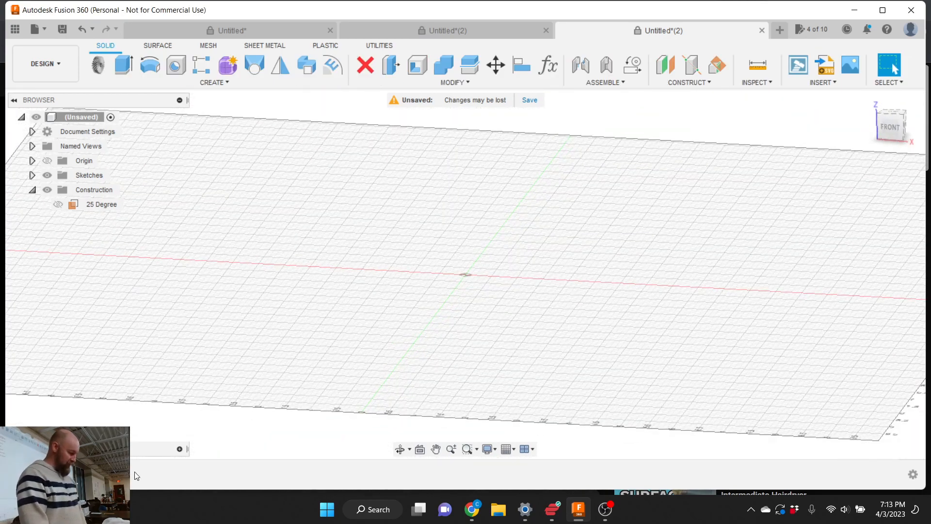
pyautogui.rightClick(118, 448)
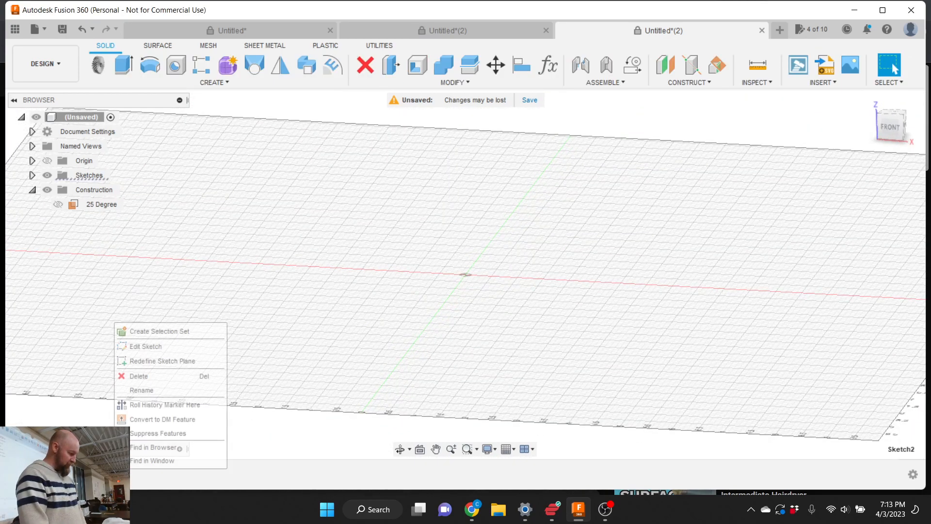
pyautogui.click(133, 375)
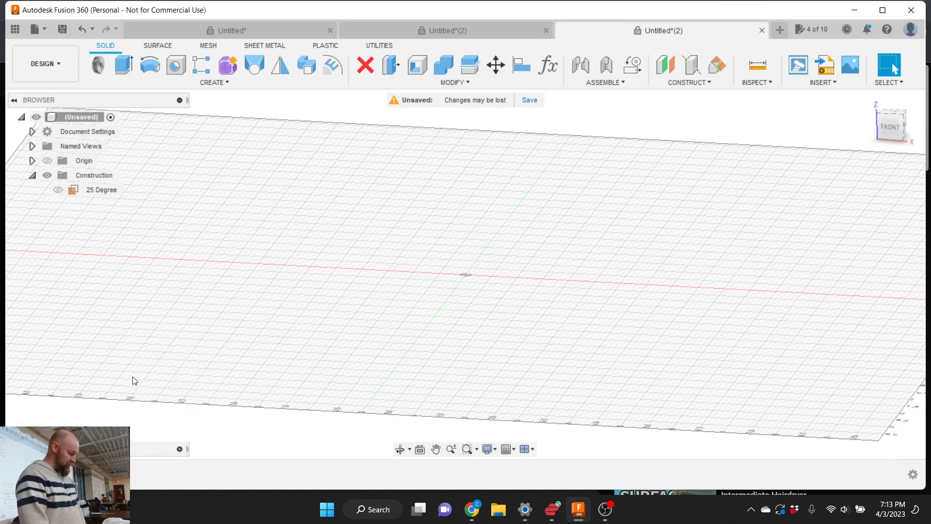
# Start a new sketch on the horizontal XY origin plane
pyautogui.click(210, 81)
pyautogui.click(132, 109)
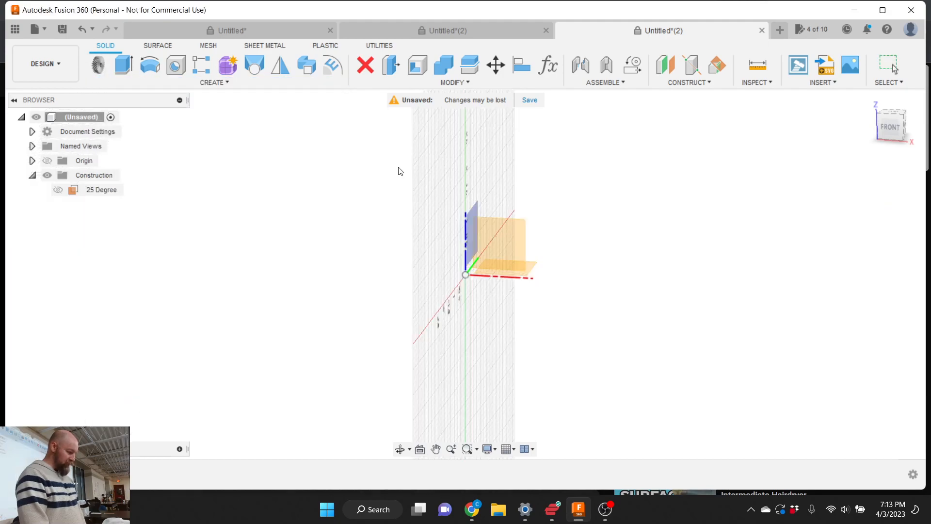
pyautogui.click(532, 265)
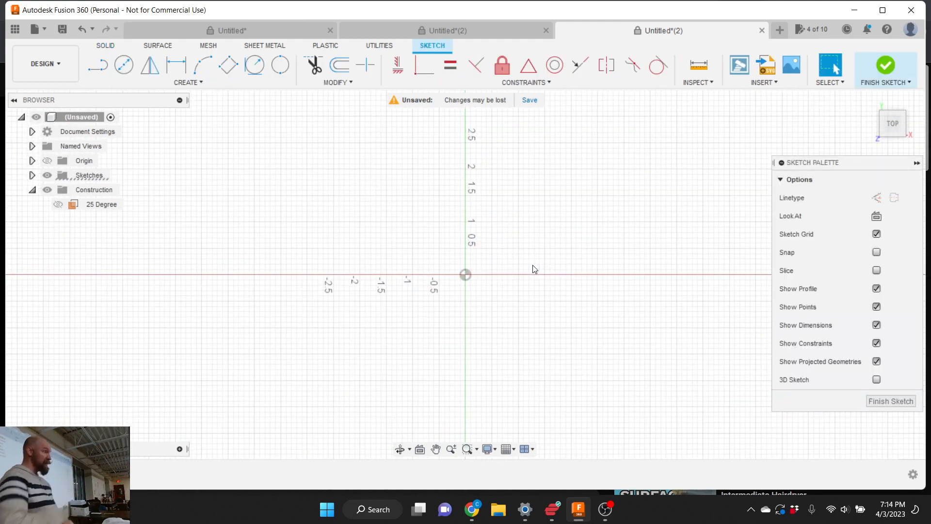
# Draw an ellipse centred on the origin, 2 in long along the horizontal axis and 1.25 in across the vertical axis
pyautogui.click(194, 83)
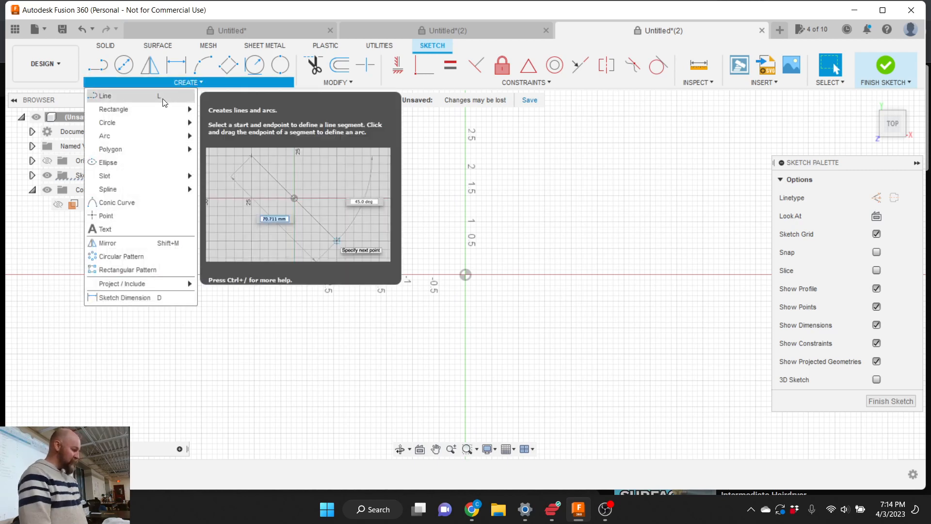
pyautogui.click(148, 167)
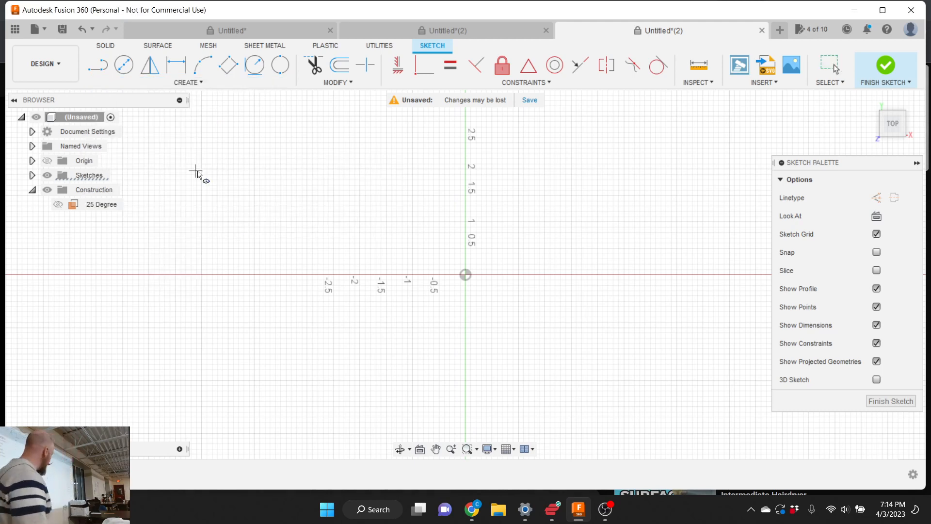
pyautogui.click(465, 275)
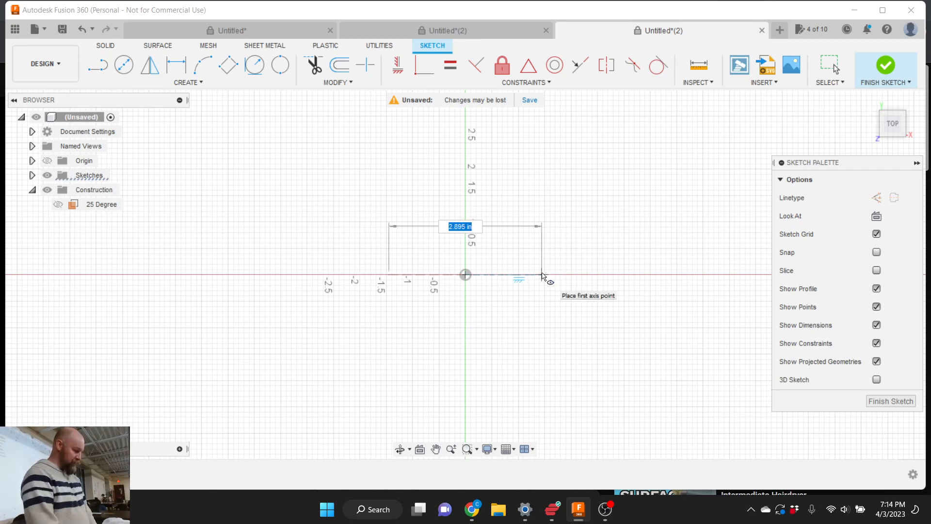
pyautogui.write('2')
pyautogui.press('Tab')
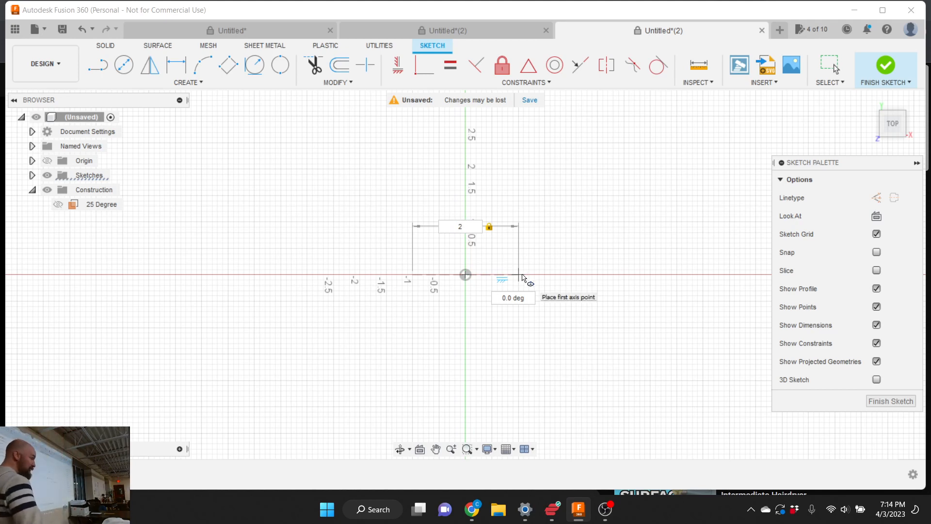
pyautogui.click(521, 278)
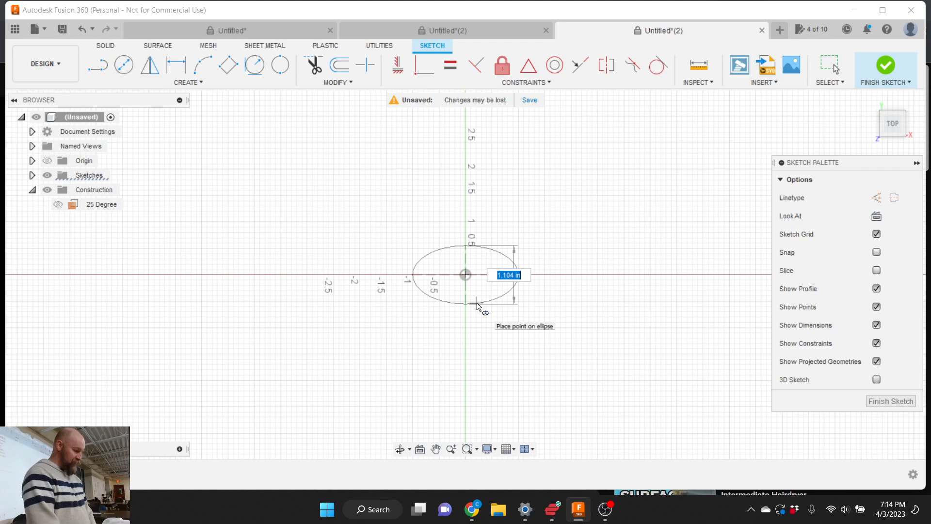
pyautogui.write('1.25')
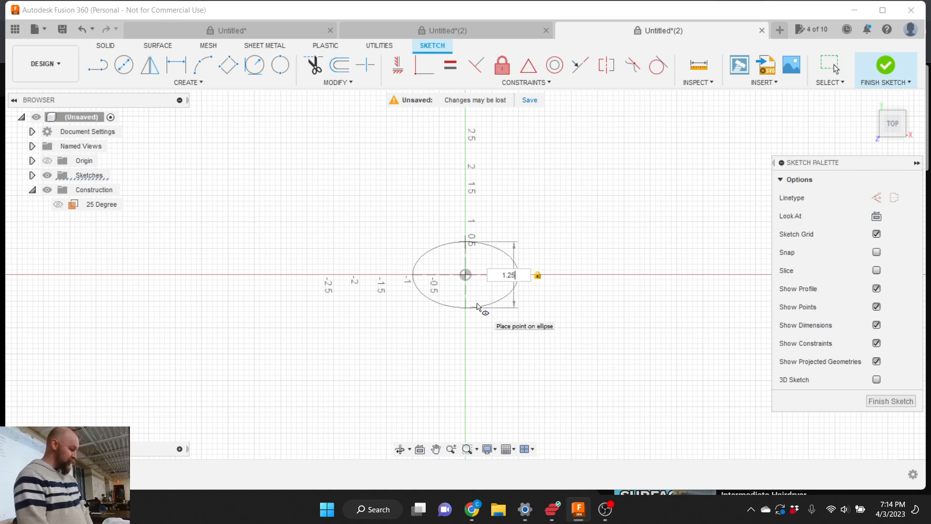
pyautogui.press('Return')
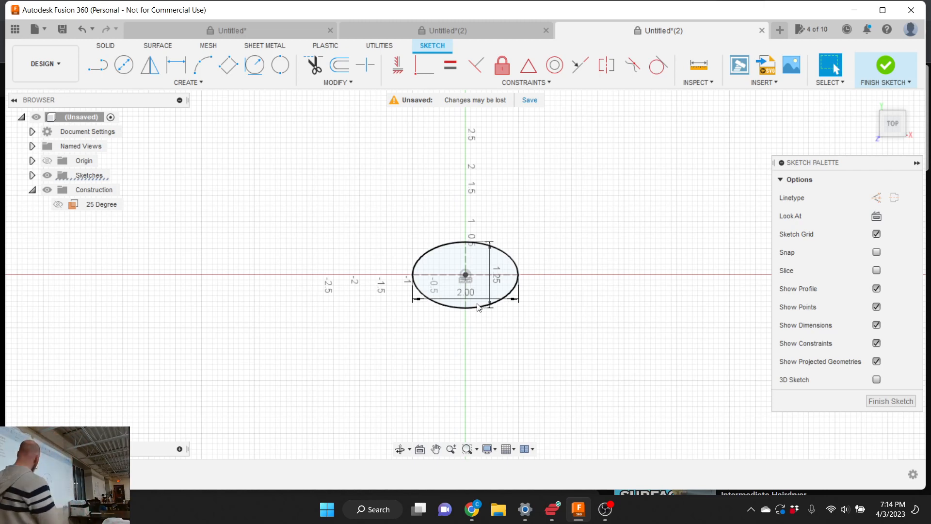
# Move the ellipse's length and height dimensions outside its outline
pyautogui.moveTo(476, 303); pyautogui.dragTo(490, 286)
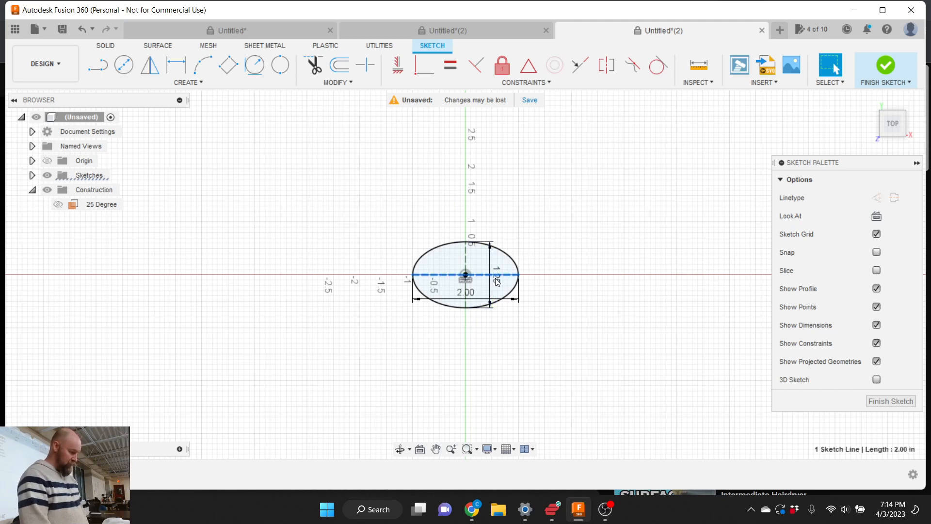
pyautogui.moveTo(497, 281); pyautogui.dragTo(562, 282)
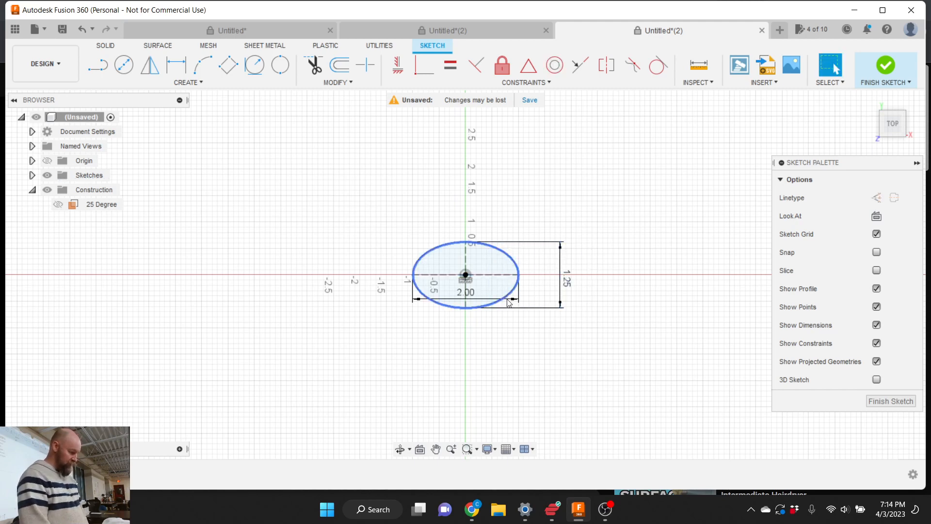
pyautogui.moveTo(509, 299); pyautogui.dragTo(501, 347)
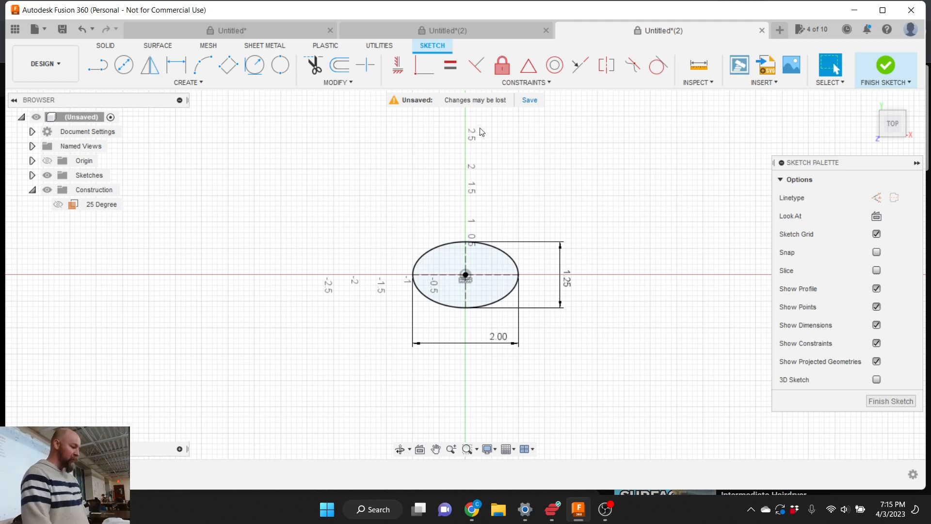
# Offset the ellipse inward by 0.125 in (offset position -0.125 in) and finish the sketch
pyautogui.click(340, 83)
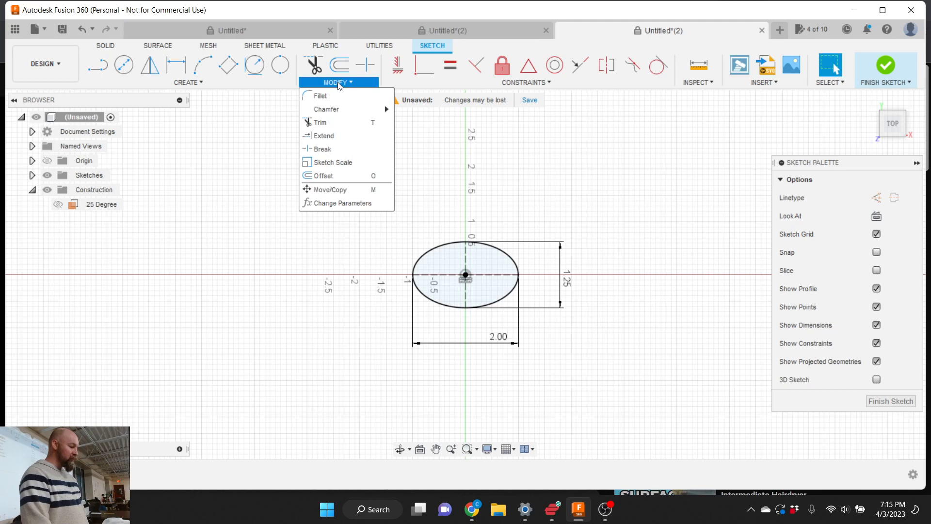
pyautogui.click(339, 178)
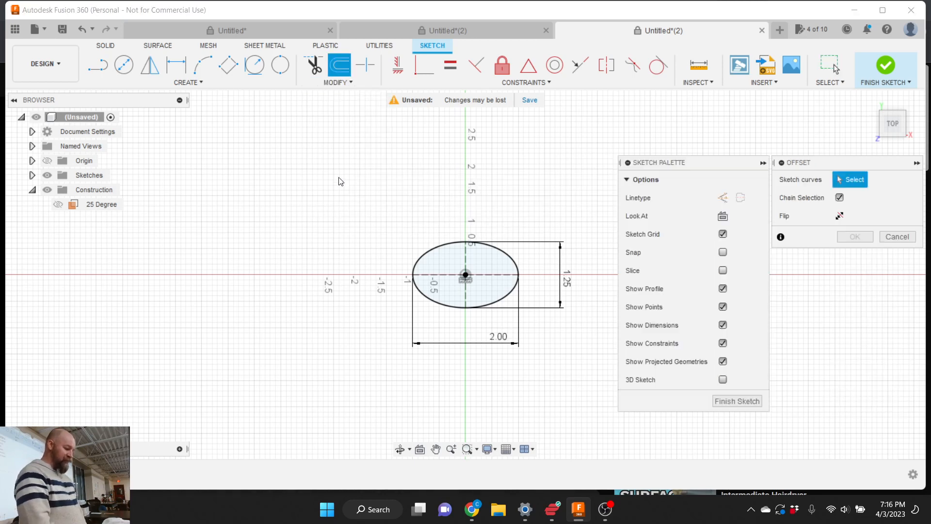
pyautogui.click(434, 254)
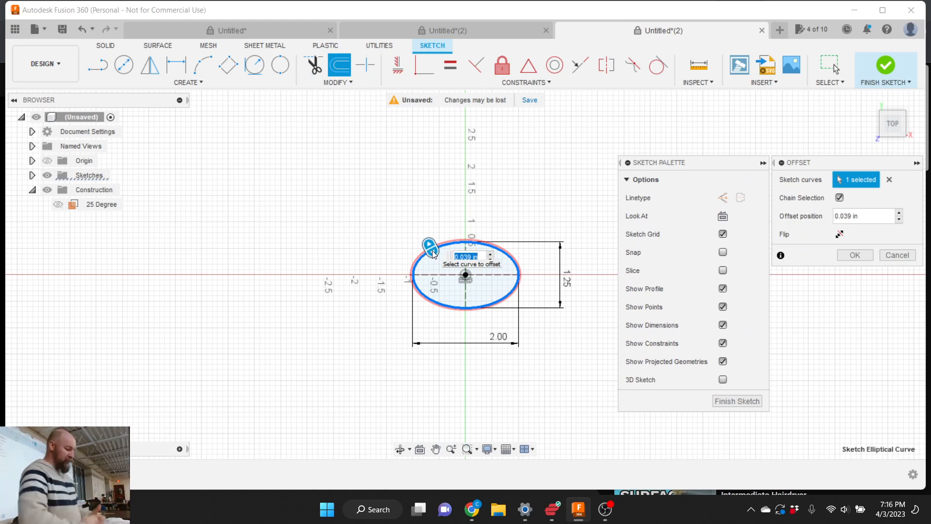
pyautogui.moveTo(428, 245)
pyautogui.mouseDown()
pyautogui.moveTo(434, 254)
pyautogui.moveTo(426, 228)
pyautogui.moveTo(436, 254)
pyautogui.moveTo(432, 228)
pyautogui.moveTo(445, 250)
pyautogui.mouseUp()
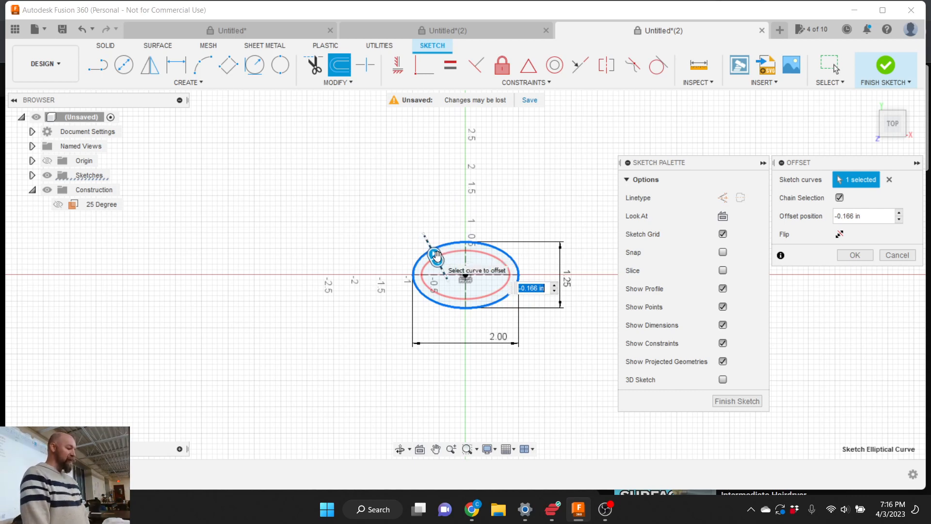
pyautogui.scroll(5, 480, 262)
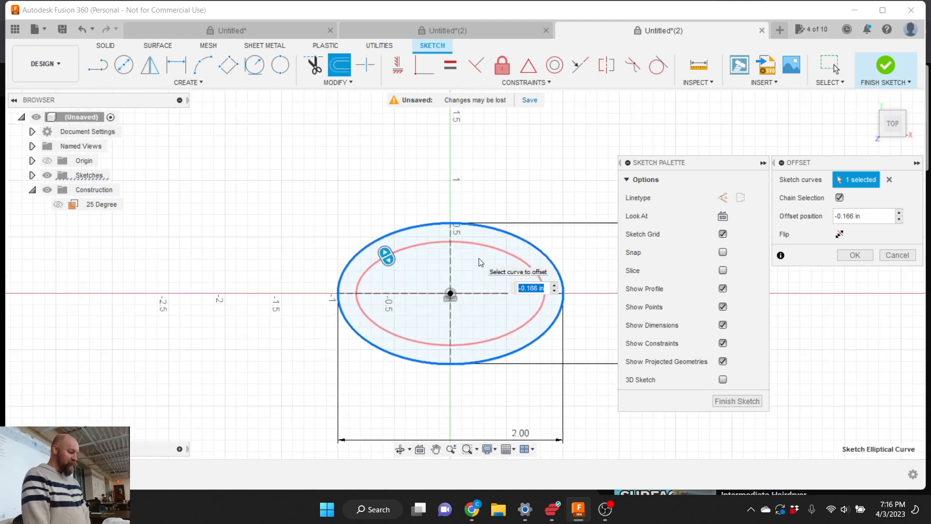
pyautogui.scroll(3, 450, 327)
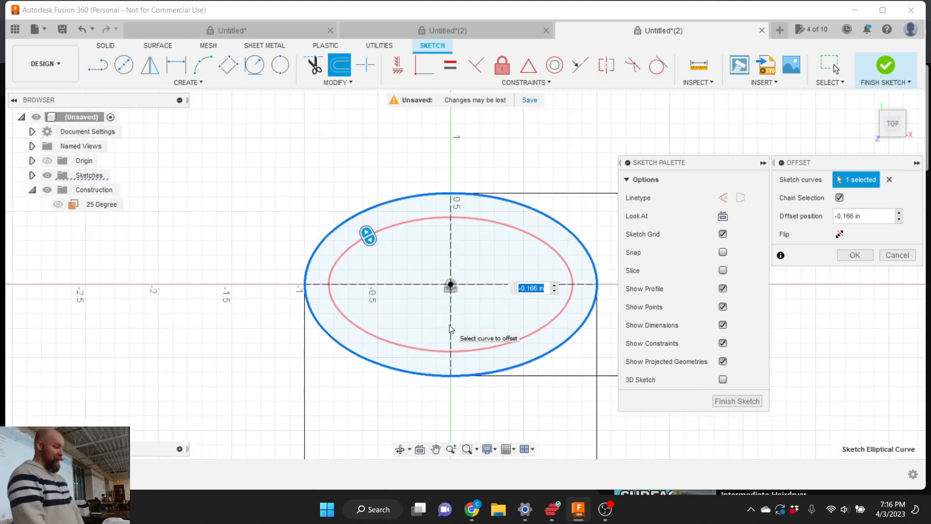
pyautogui.moveTo(371, 240)
pyautogui.mouseDown()
pyautogui.moveTo(339, 182)
pyautogui.moveTo(370, 239)
pyautogui.mouseUp()
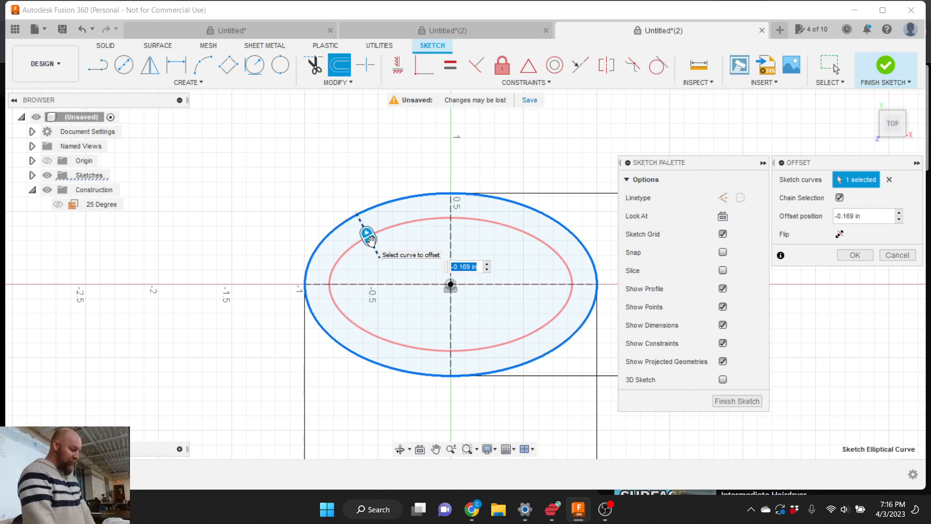
pyautogui.write('.125')
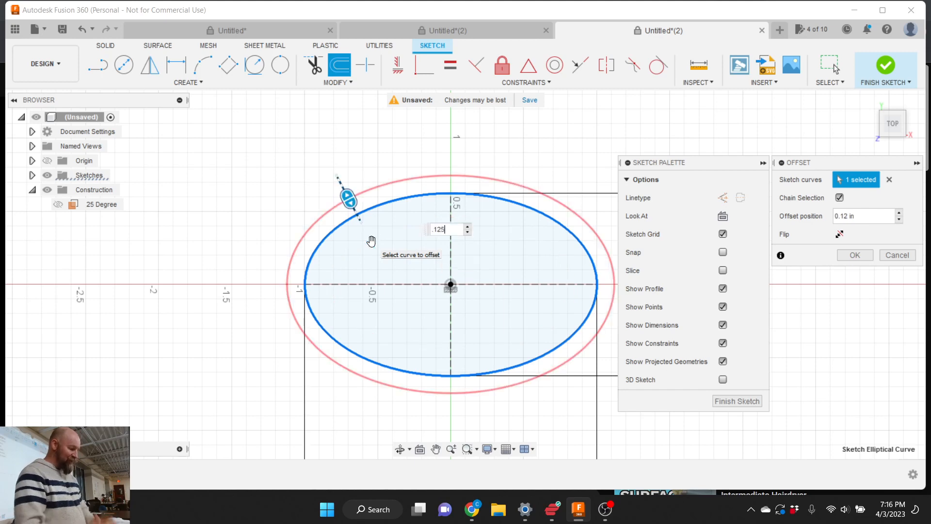
pyautogui.press('Home')
pyautogui.write('-')
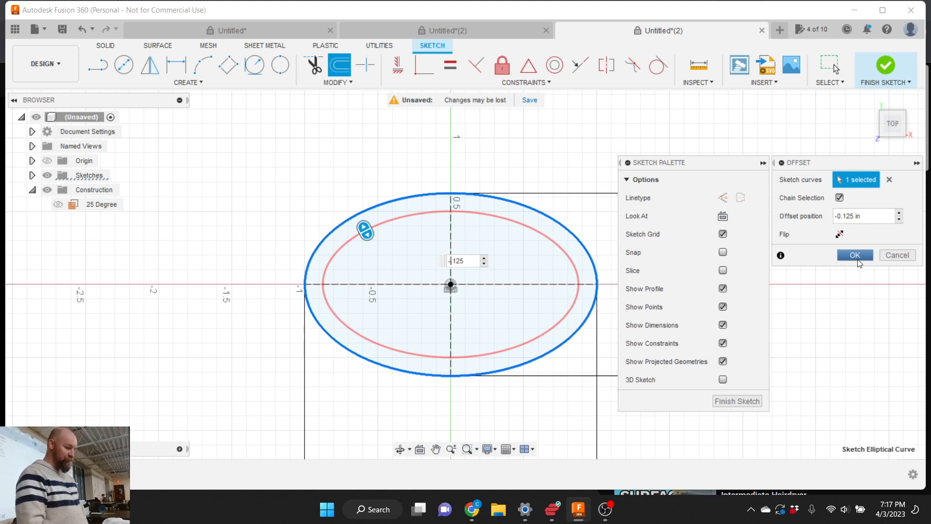
pyautogui.click(857, 260)
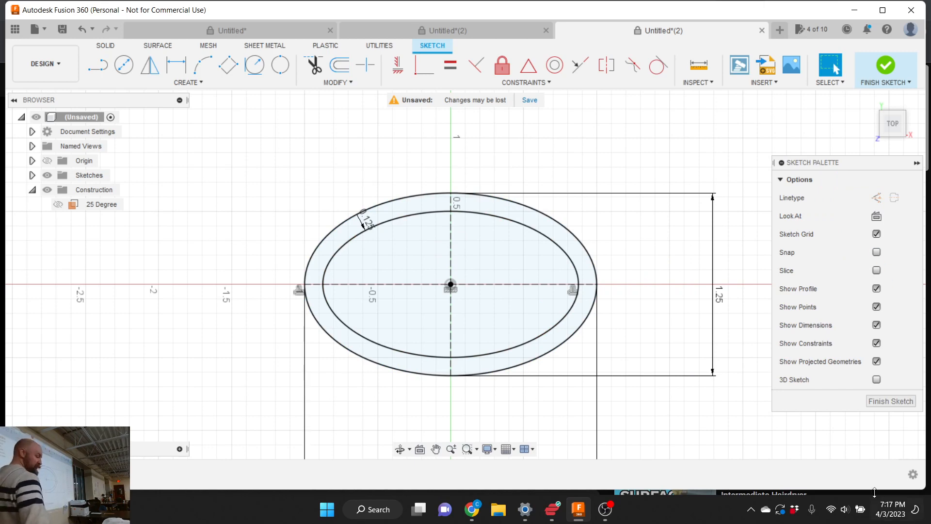
pyautogui.click(875, 404)
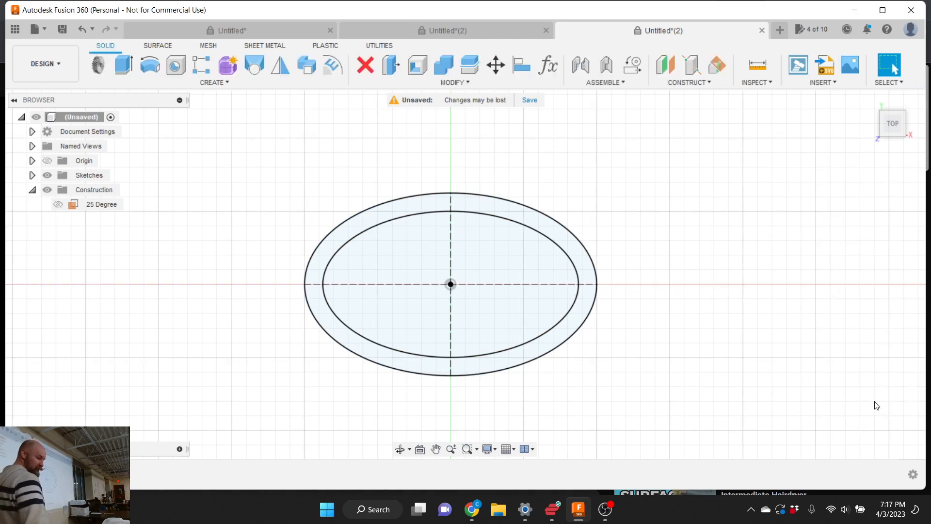
# Show the 25 Degree construction plane alongside the ellipse sketch in an angled view
pyautogui.moveTo(892, 127)
pyautogui.mouseDown()
pyautogui.moveTo(897, 89)
pyautogui.moveTo(889, 115)
pyautogui.mouseUp()
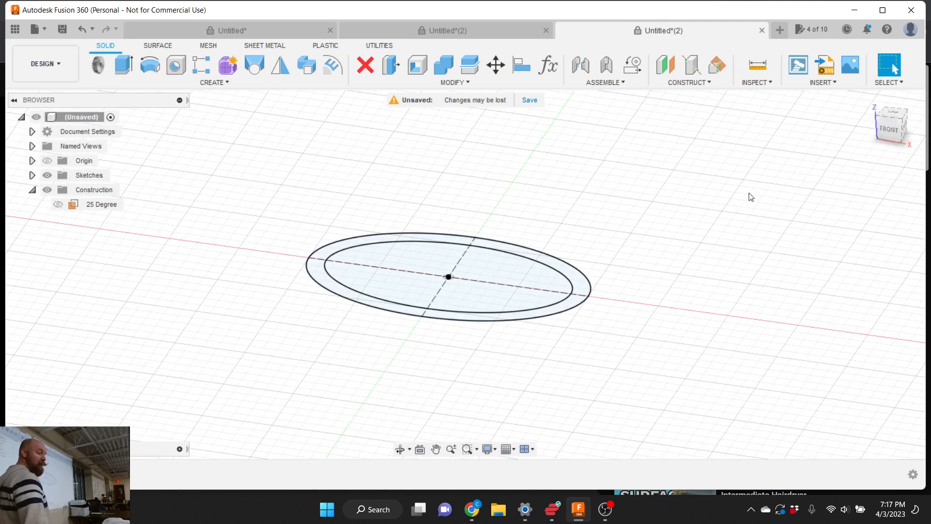
pyautogui.scroll(-1, 671, 211)
pyautogui.scroll(-3, 671, 210)
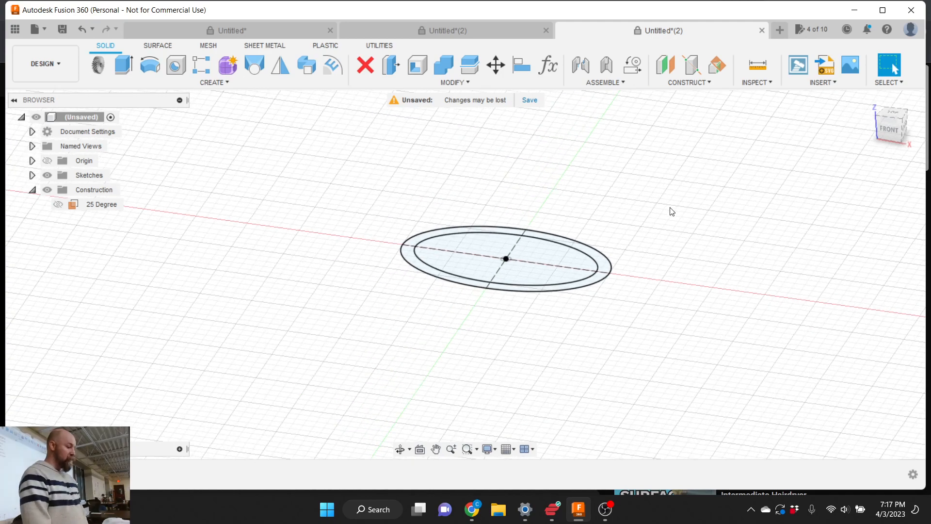
pyautogui.scroll(1, 647, 309)
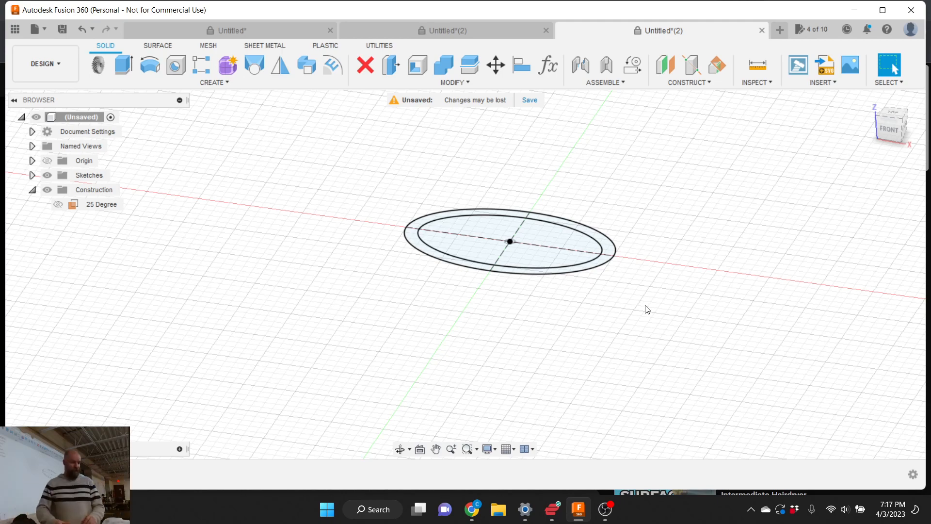
pyautogui.click(58, 204)
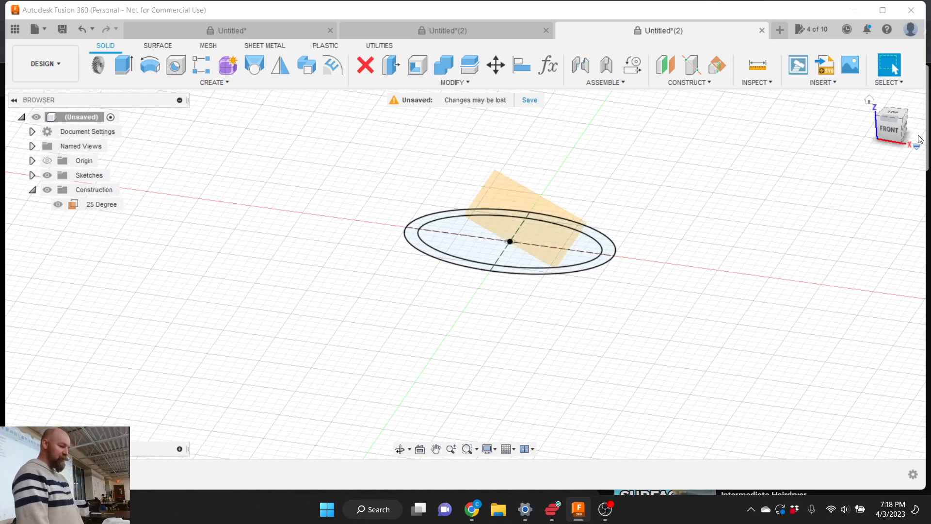
pyautogui.click(891, 129)
pyautogui.moveTo(891, 129); pyautogui.dragTo(881, 137)
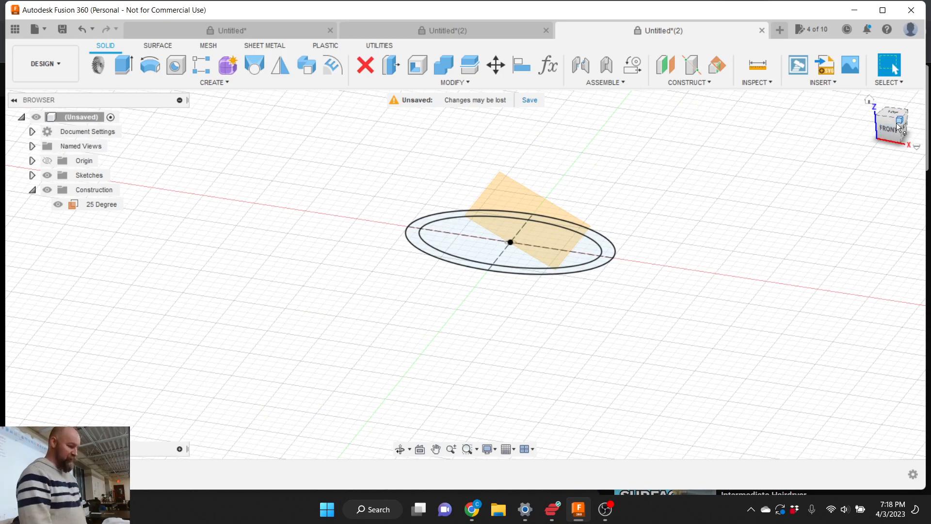
pyautogui.moveTo(898, 127); pyautogui.dragTo(908, 115)
pyautogui.click(900, 119)
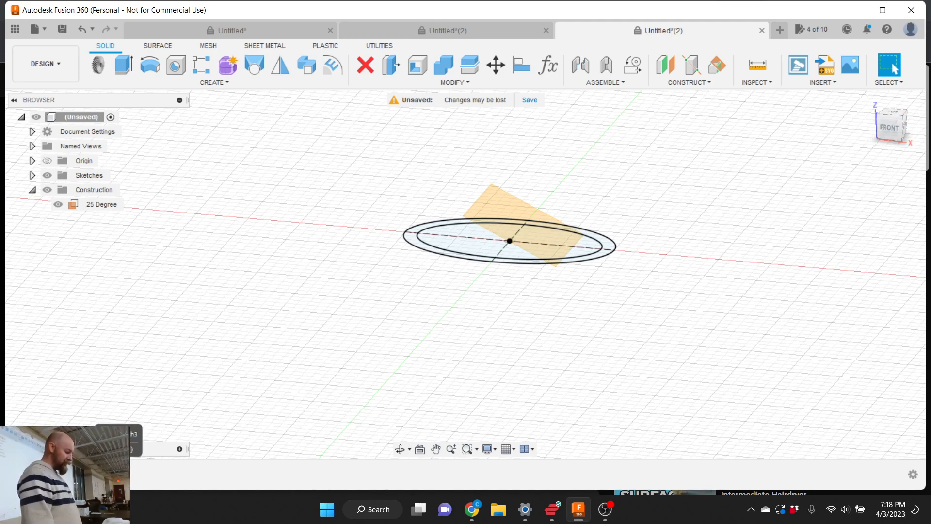
# Redefine the ellipse sketch's plane so that it lies on the 25 Degree construction plane
pyautogui.rightClick(115, 473)
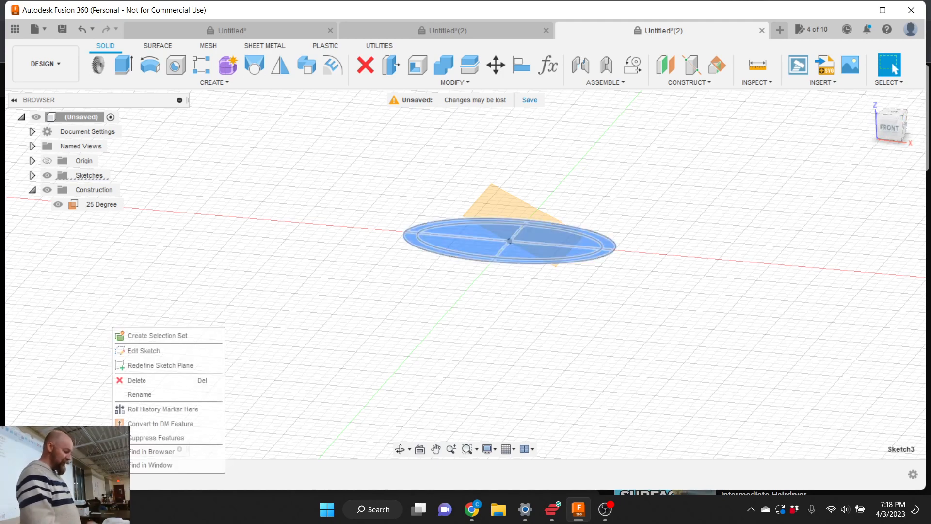
pyautogui.click(170, 367)
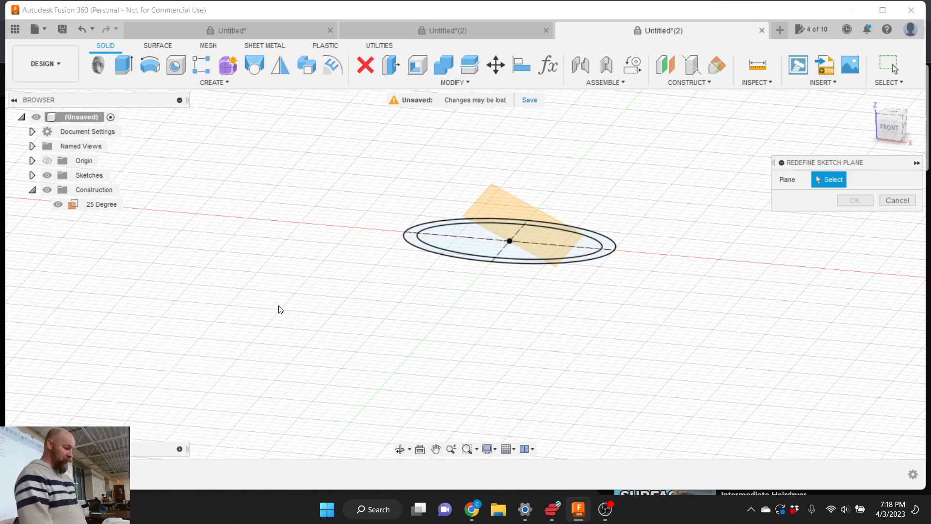
pyautogui.click(495, 196)
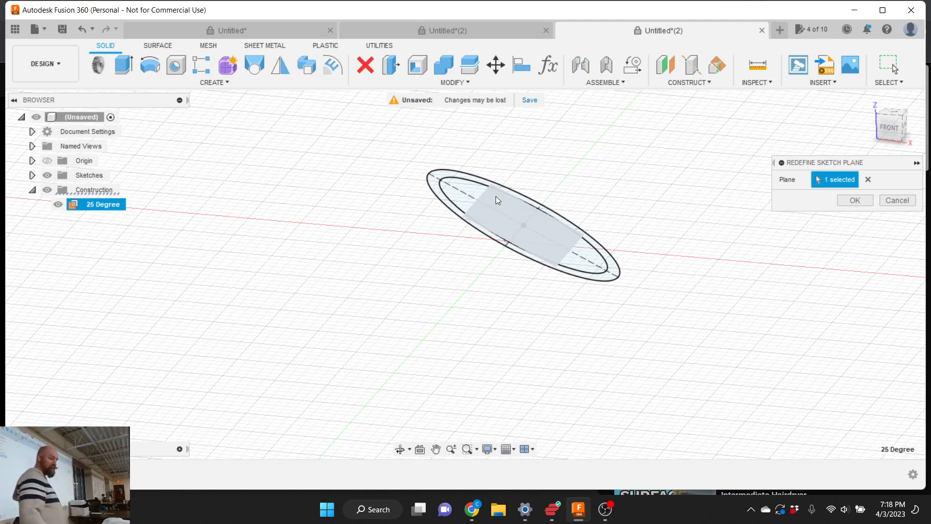
pyautogui.click(859, 201)
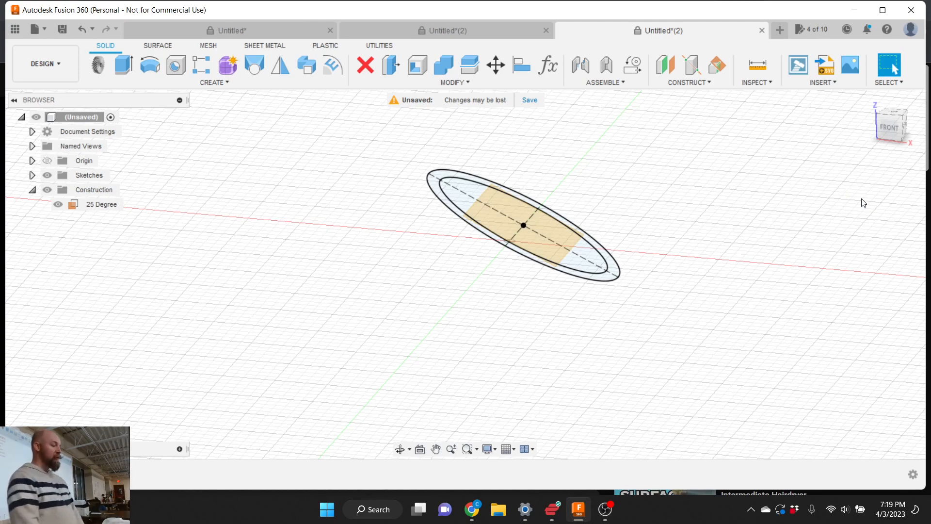
# Create a construction plane offset -4 in from the XY plane, below the tilted ellipses
pyautogui.moveTo(888, 129)
pyautogui.mouseDown()
pyautogui.moveTo(841, 132)
pyautogui.moveTo(882, 128)
pyautogui.mouseUp()
pyautogui.scroll(-3, 577, 166)
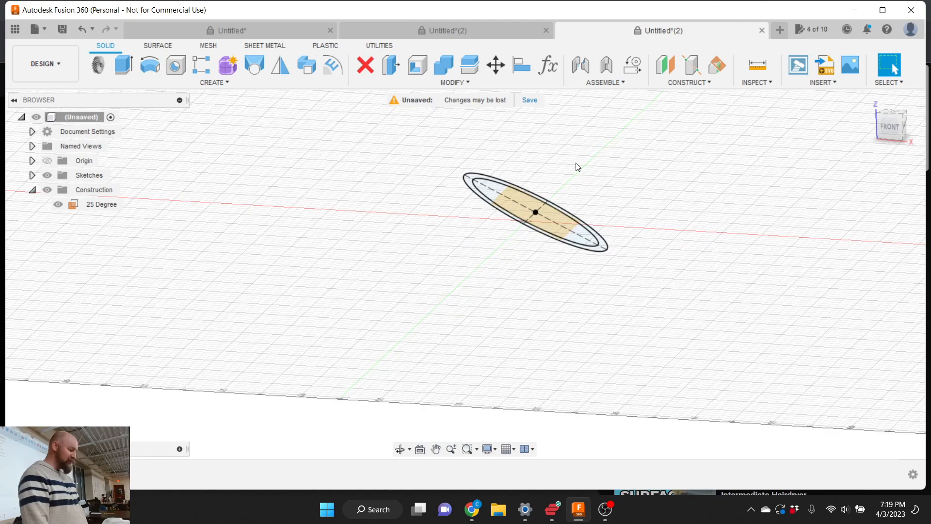
pyautogui.scroll(-2, 577, 166)
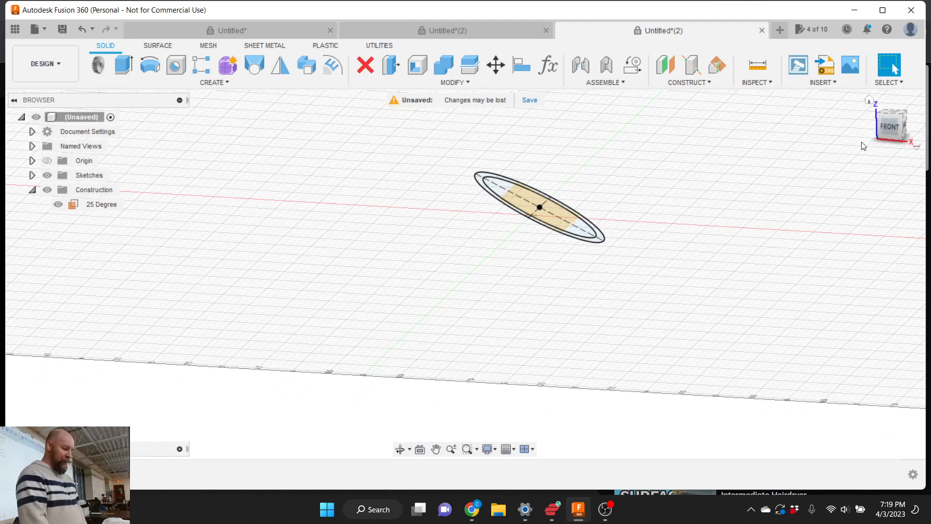
pyautogui.moveTo(885, 128); pyautogui.dragTo(914, 134)
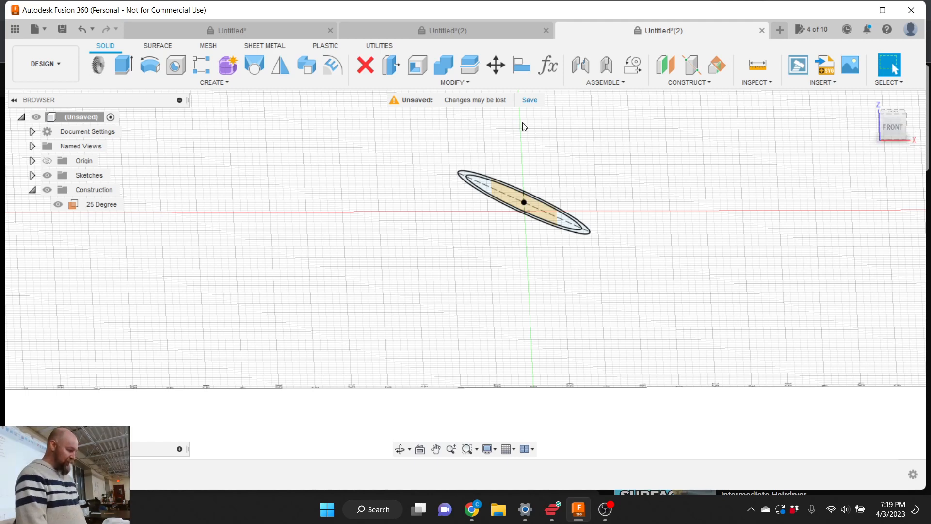
pyautogui.click(700, 87)
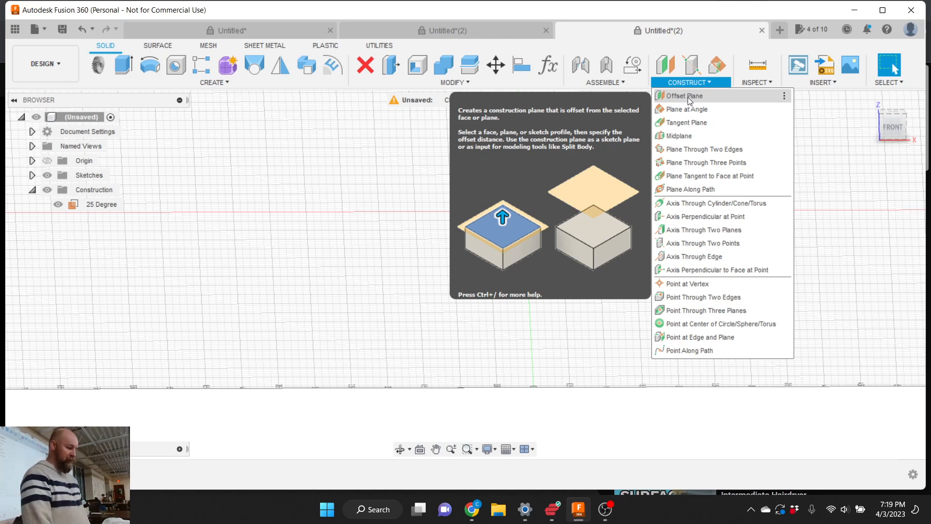
pyautogui.click(687, 97)
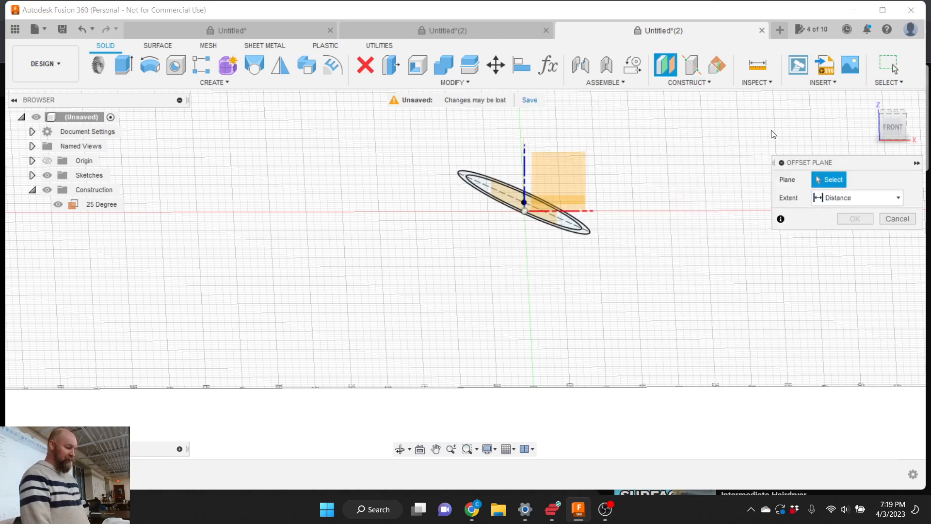
pyautogui.moveTo(894, 130)
pyautogui.mouseDown()
pyautogui.moveTo(927, 145)
pyautogui.moveTo(871, 146)
pyautogui.moveTo(839, 127)
pyautogui.moveTo(787, 169)
pyautogui.mouseUp()
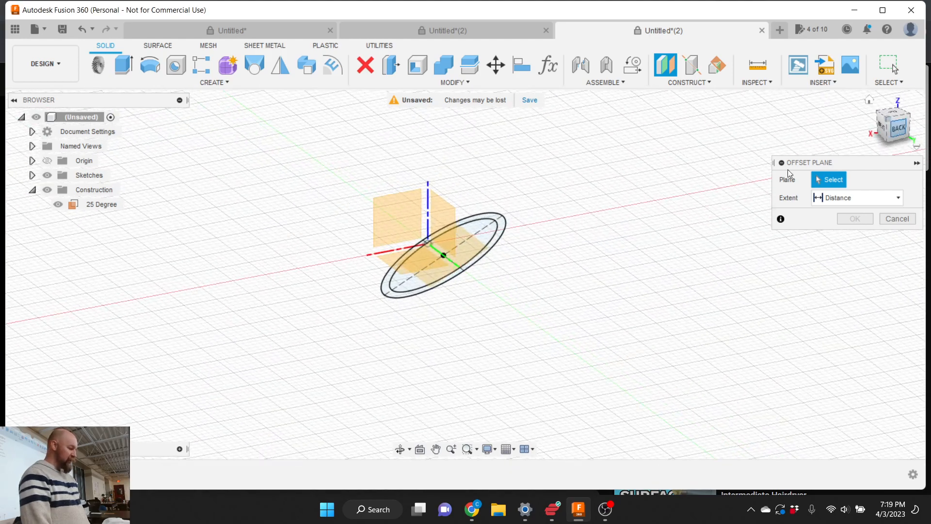
pyautogui.click(409, 262)
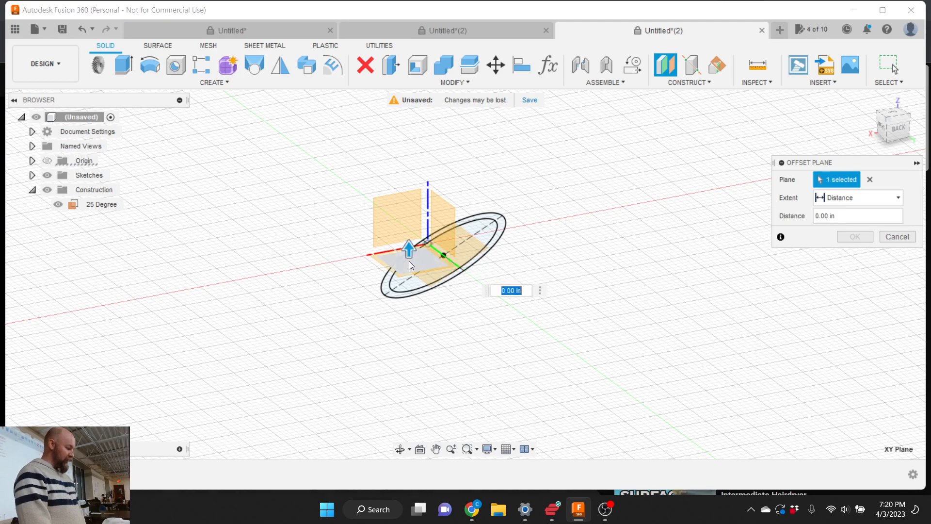
pyautogui.moveTo(409, 259); pyautogui.dragTo(402, 336)
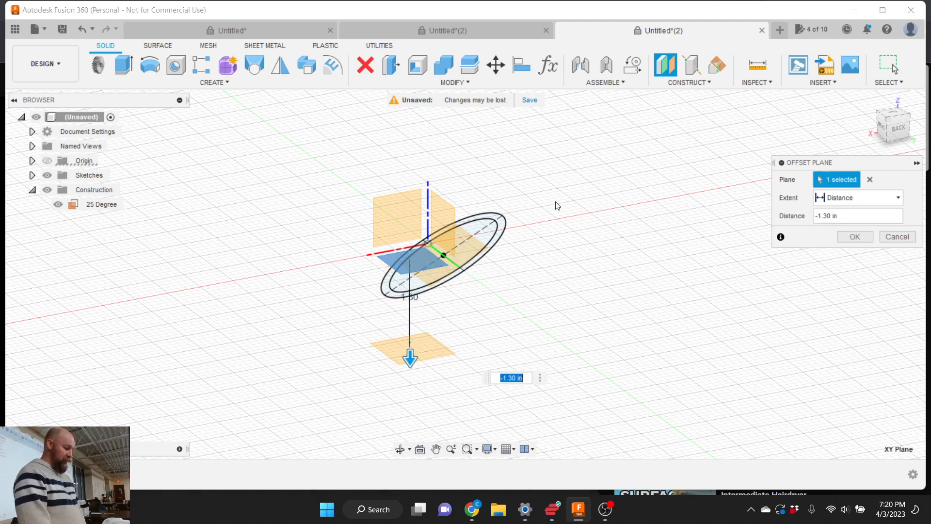
pyautogui.click(897, 131)
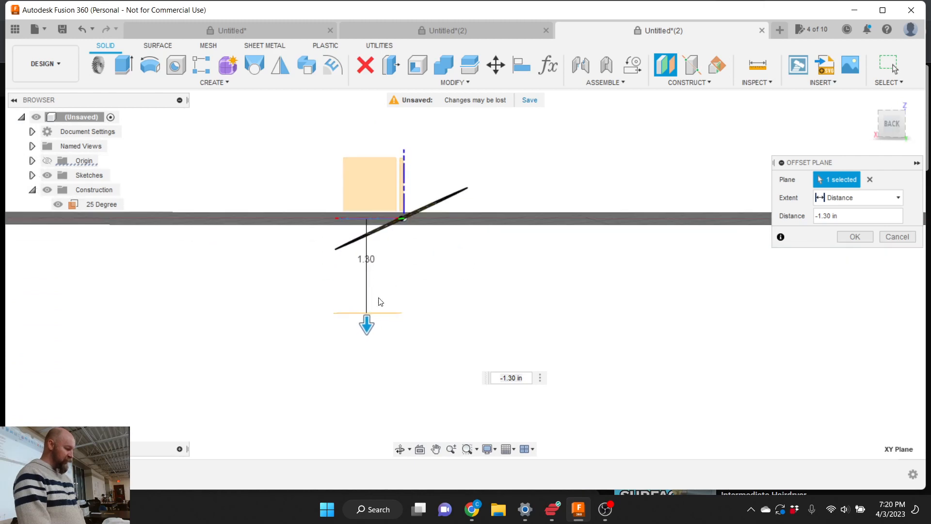
pyautogui.moveTo(367, 324); pyautogui.dragTo(370, 381)
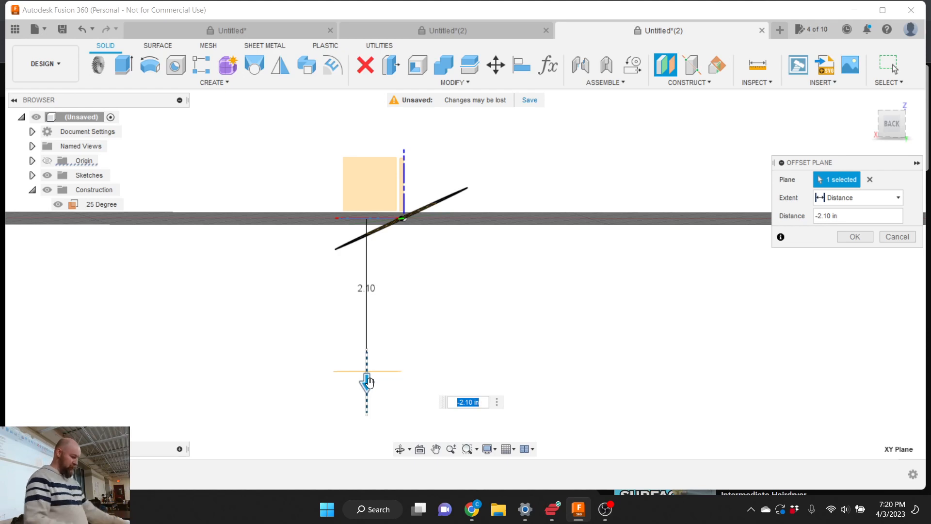
pyautogui.write('-4')
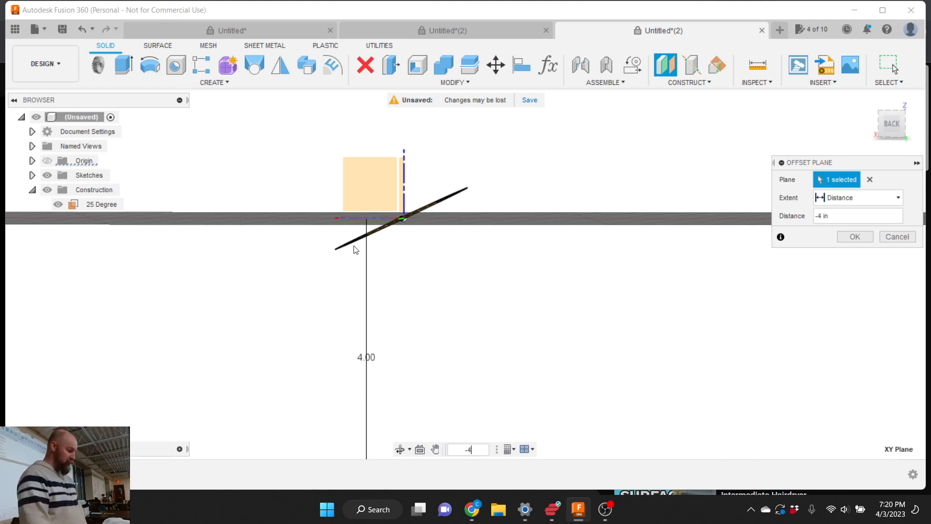
pyautogui.scroll(-4, 358, 201)
pyautogui.scroll(2, 344, 353)
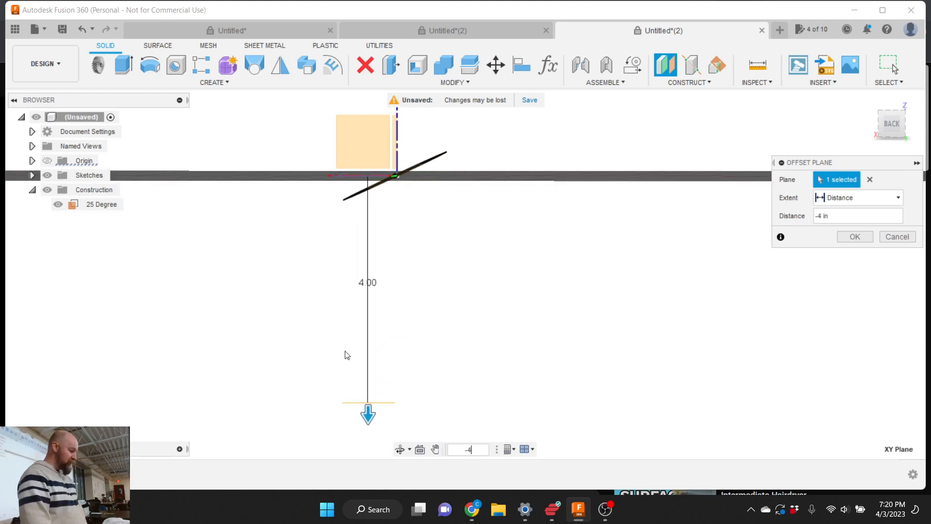
pyautogui.click(883, 124)
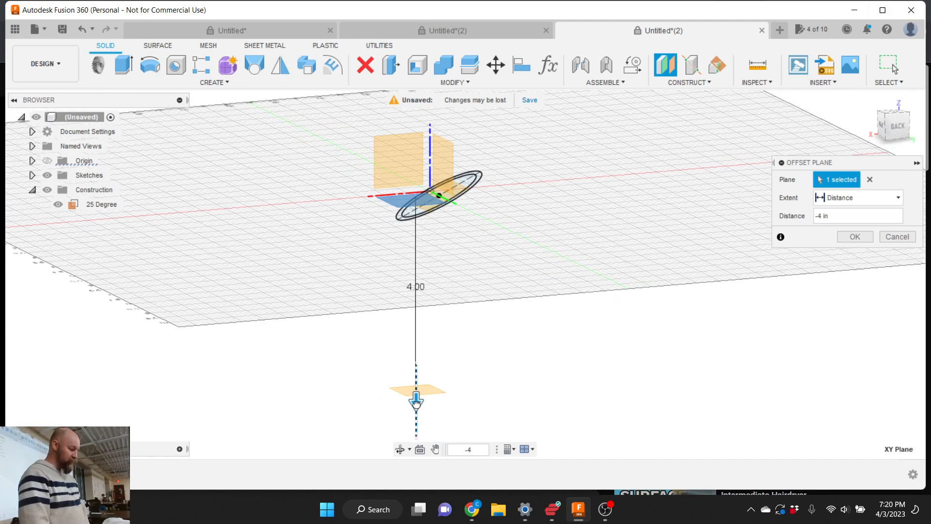
pyautogui.moveTo(417, 403)
pyautogui.mouseDown()
pyautogui.moveTo(417, 337)
pyautogui.moveTo(416, 388)
pyautogui.mouseUp()
pyautogui.write('-4')
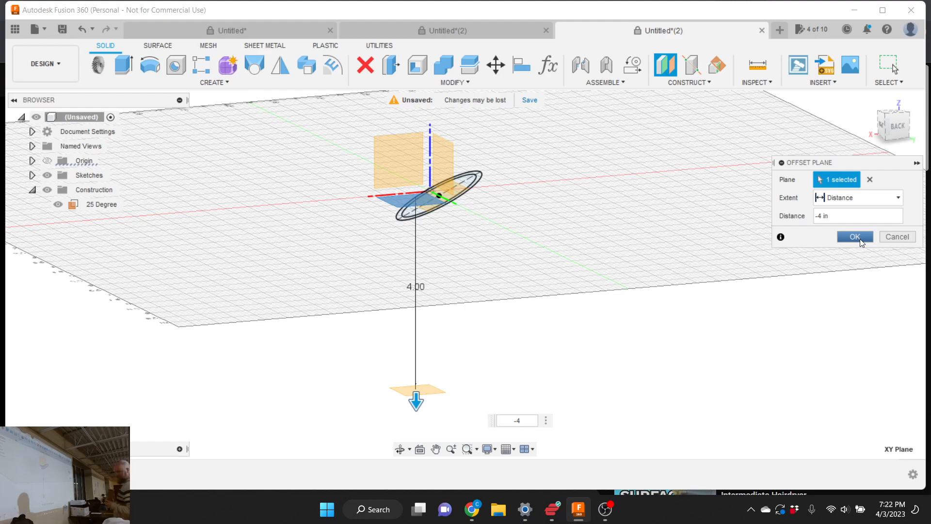
pyautogui.click(859, 239)
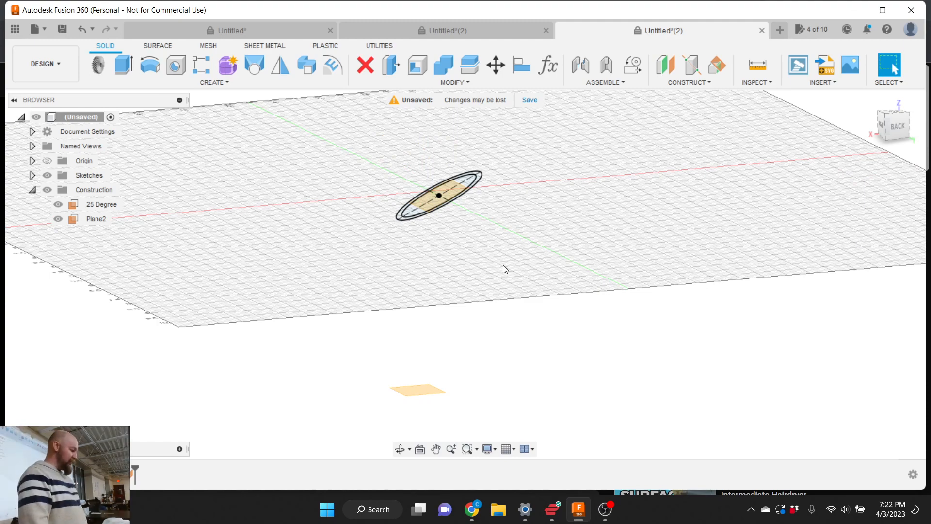
# Rename the new offset construction plane as Bottom
pyautogui.click(98, 219)
pyautogui.doubleClick(98, 219)
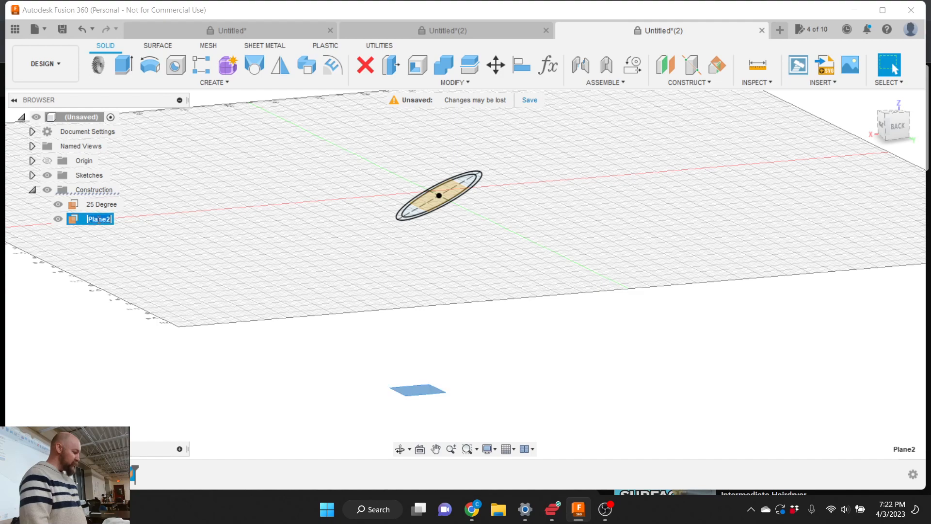
pyautogui.write('B')
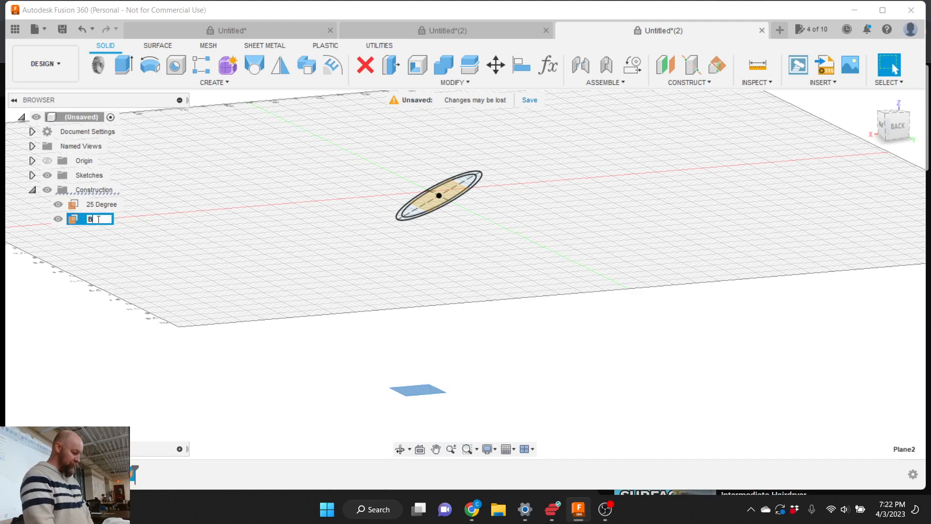
pyautogui.write('ottom')
pyautogui.press('Return')
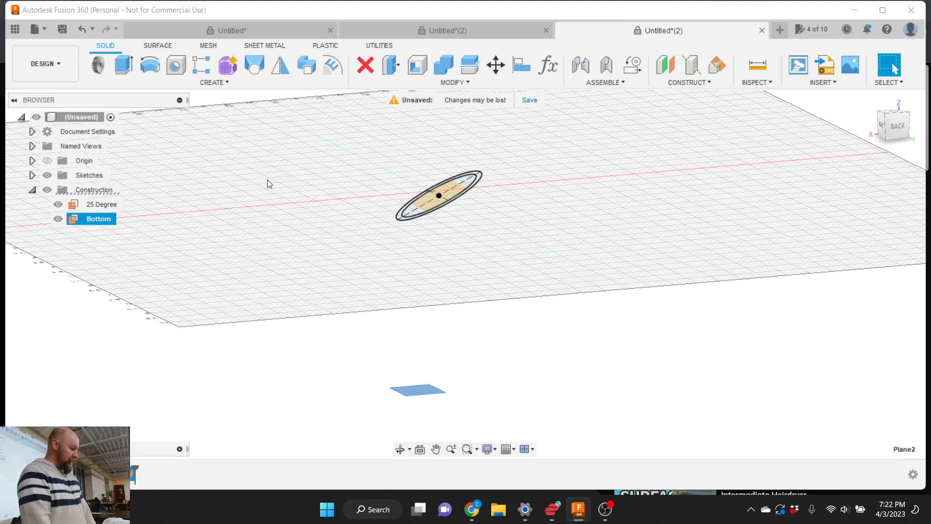
pyautogui.click(265, 145)
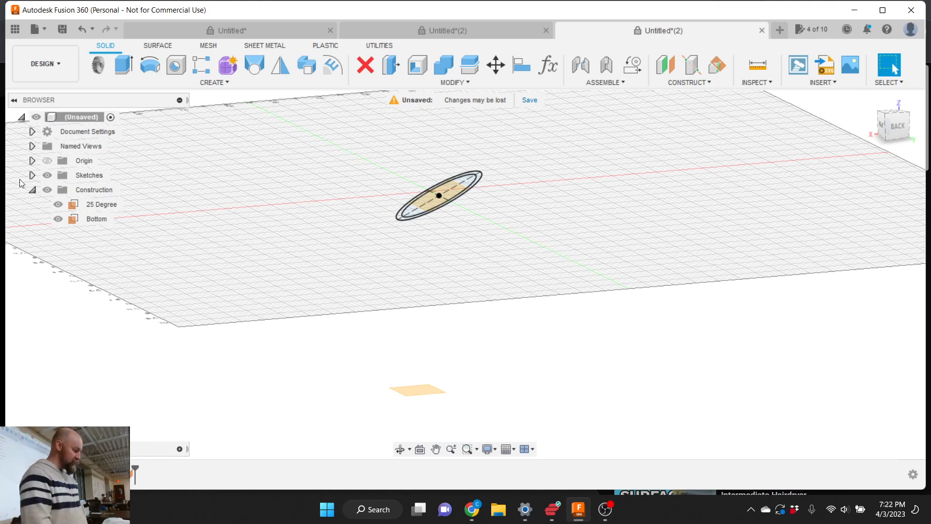
# Rename the ellipse sketch on the angled plane as Top
pyautogui.click(32, 175)
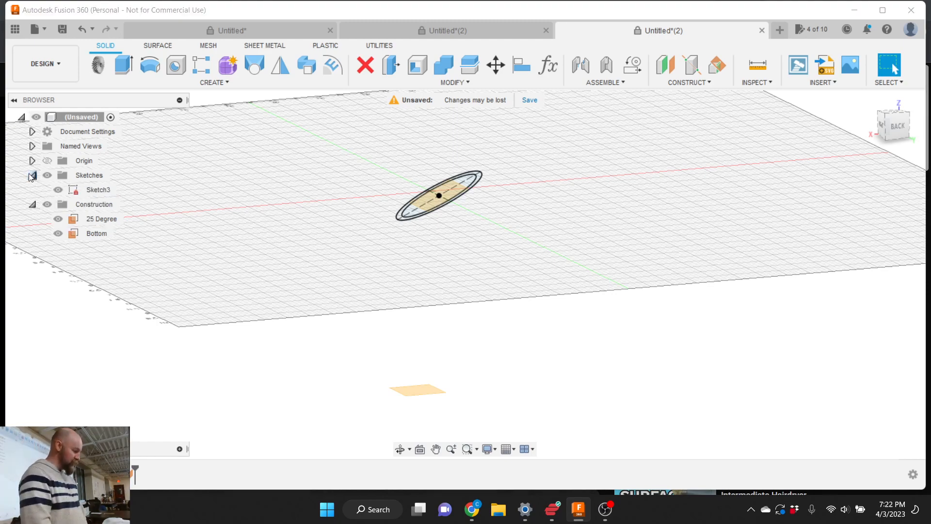
pyautogui.click(99, 193)
pyautogui.doubleClick(100, 192)
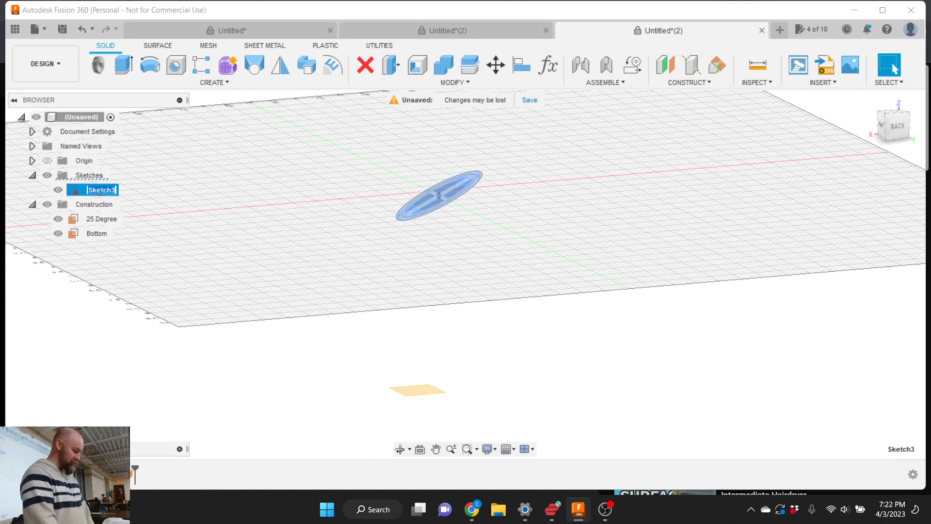
pyautogui.write('Top')
pyautogui.press('Return')
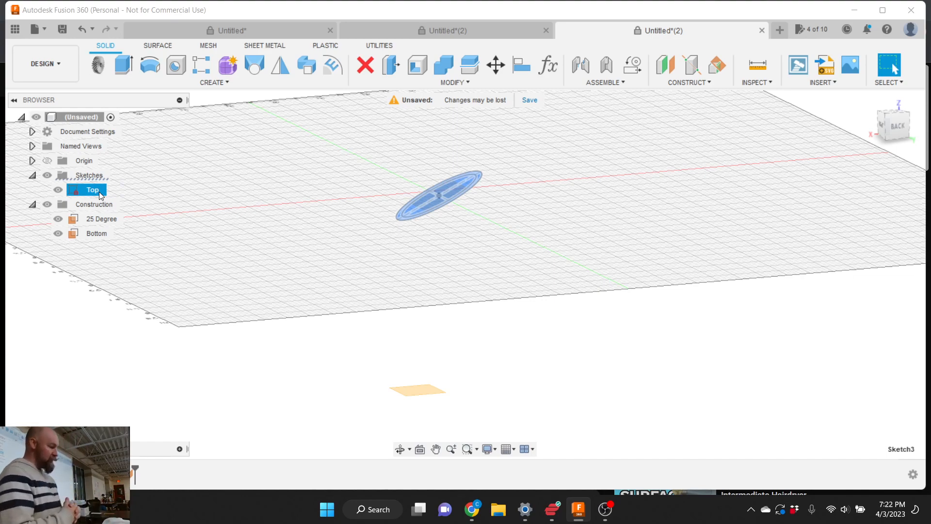
pyautogui.click(162, 195)
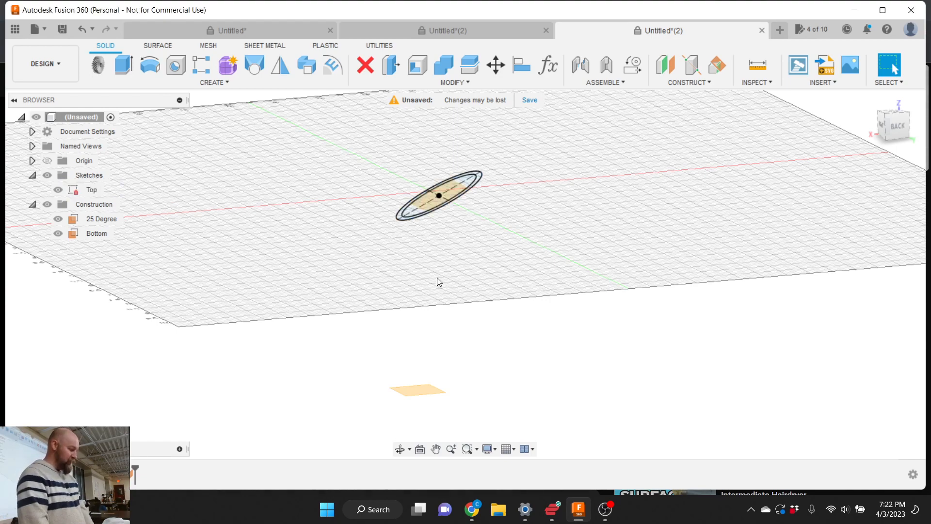
# Start a new sketch on the Bottom construction plane
pyautogui.click(213, 83)
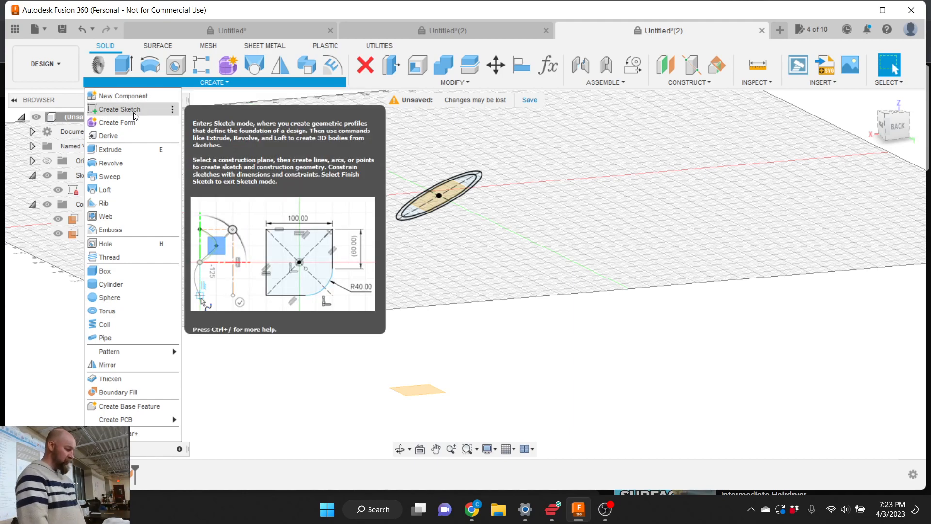
pyautogui.click(135, 111)
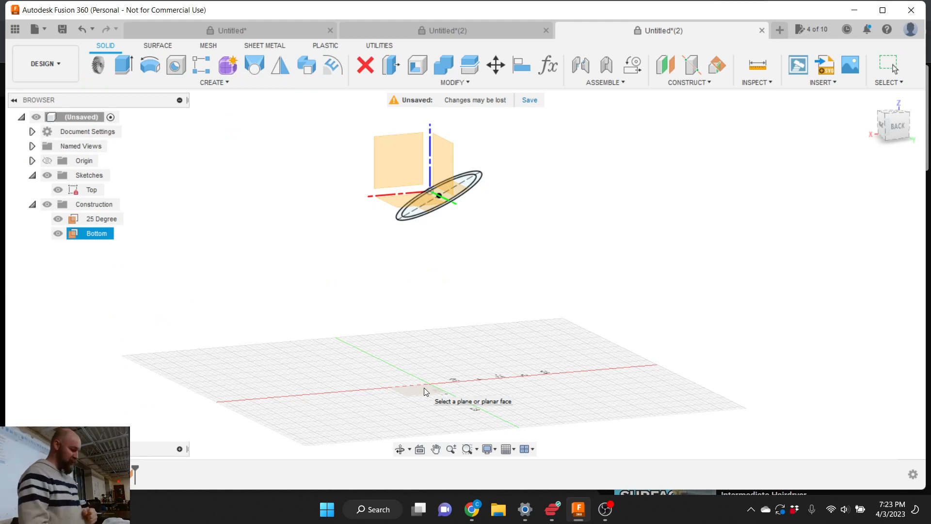
pyautogui.click(424, 389)
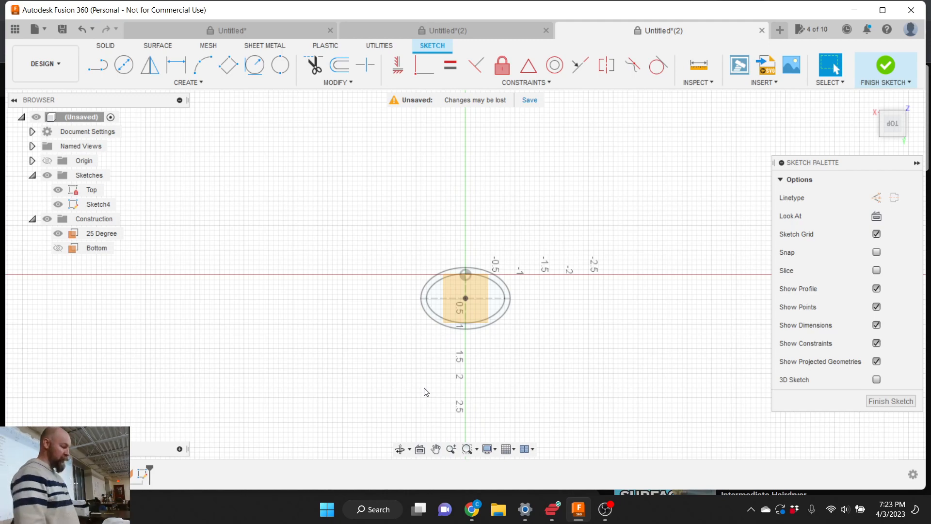
pyautogui.scroll(3, 456, 349)
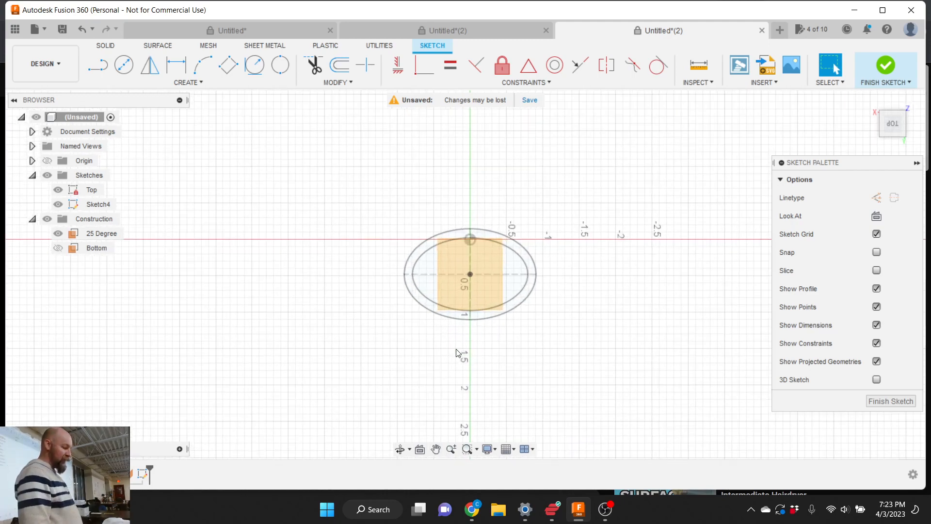
pyautogui.scroll(1, 505, 198)
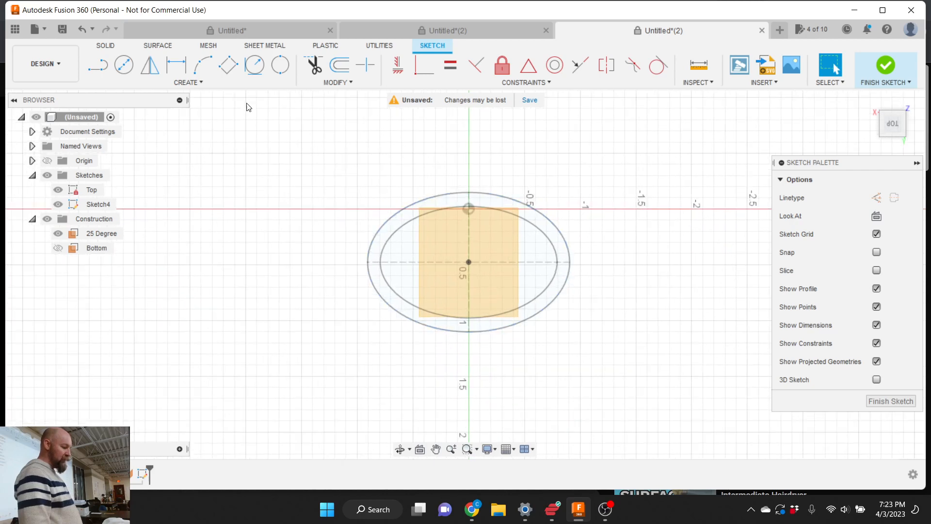
pyautogui.click(193, 88)
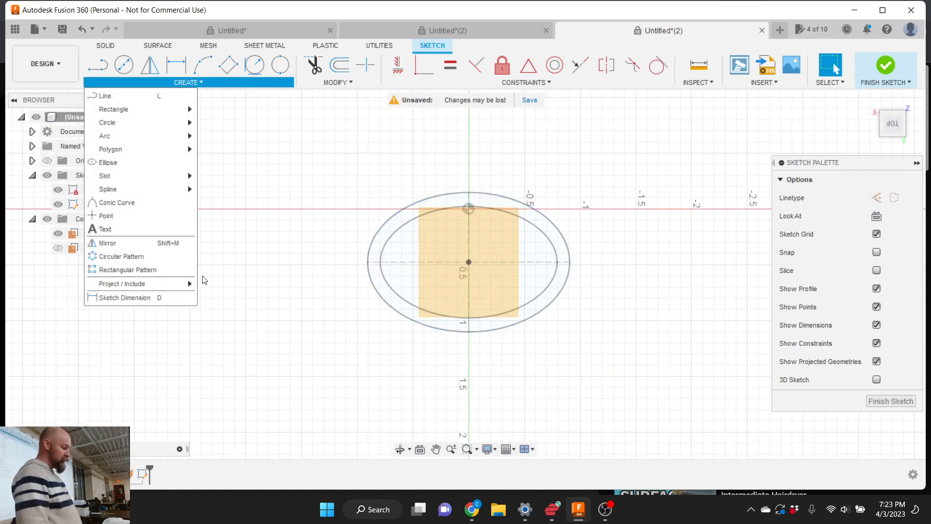
pyautogui.moveTo(189, 285)
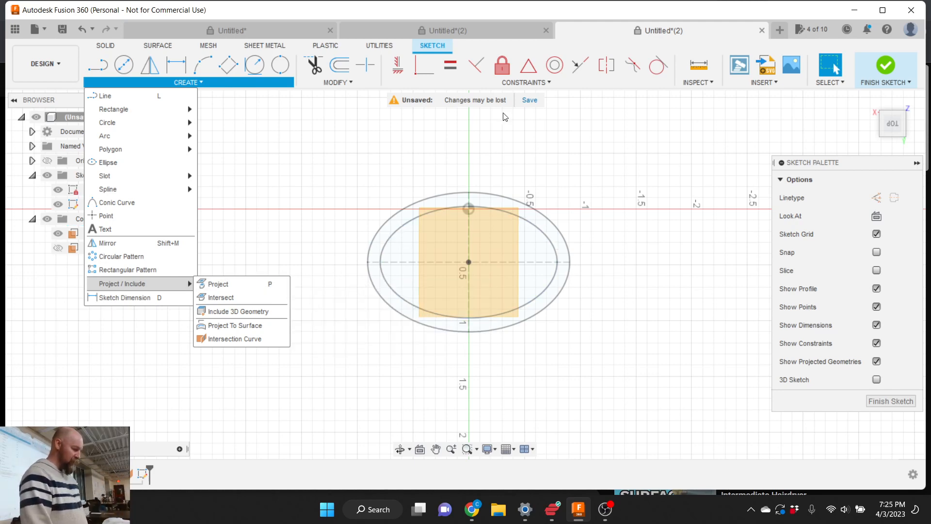
pyautogui.click(898, 127)
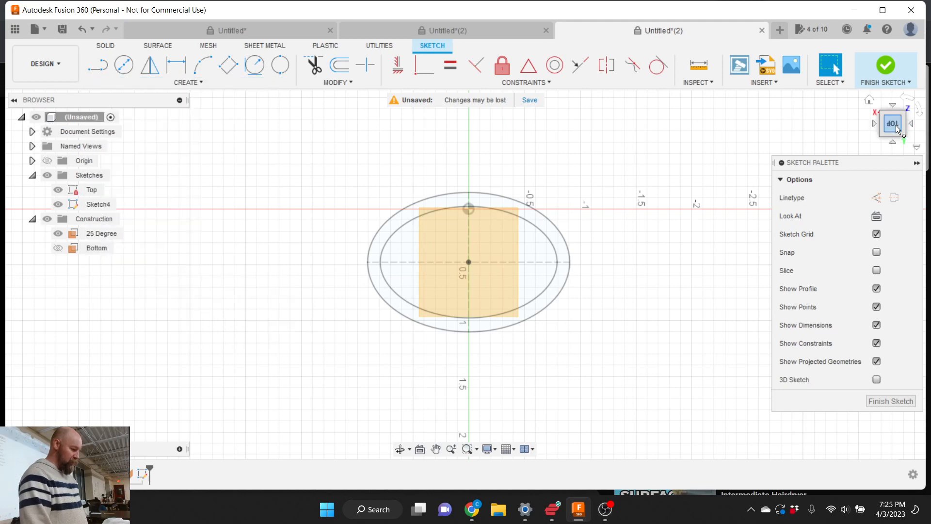
# Project the shared centre point of the Top sketch's ellipses into the Bottom plane sketch, keeping the projection link on
pyautogui.moveTo(898, 128); pyautogui.dragTo(893, 126)
pyautogui.click(200, 84)
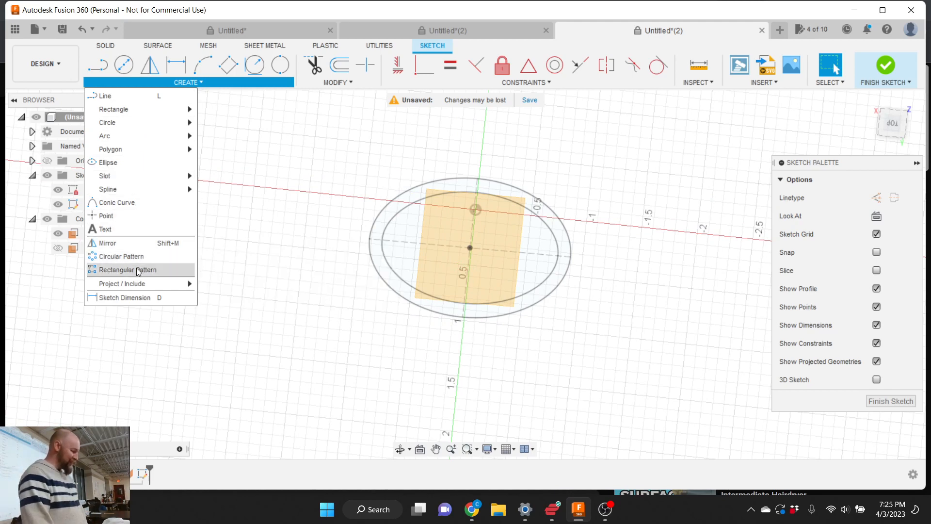
pyautogui.moveTo(138, 287)
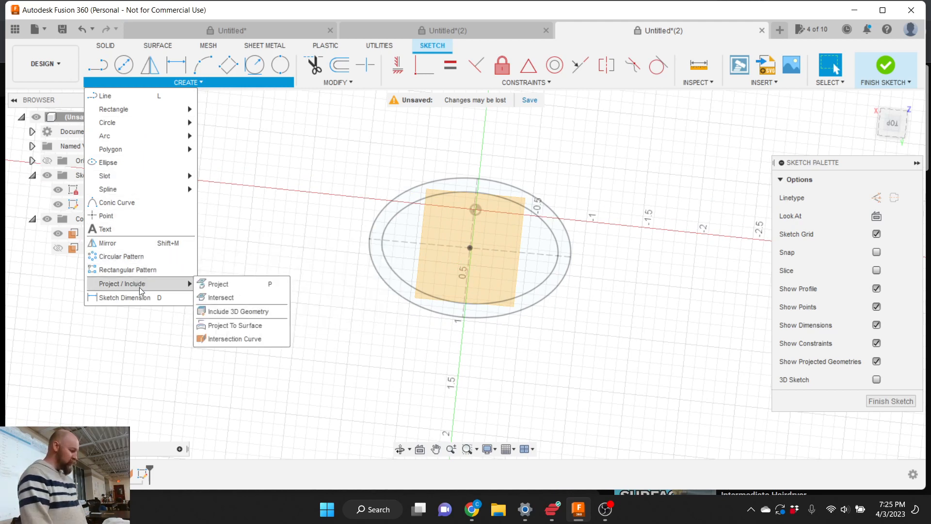
pyautogui.click(229, 283)
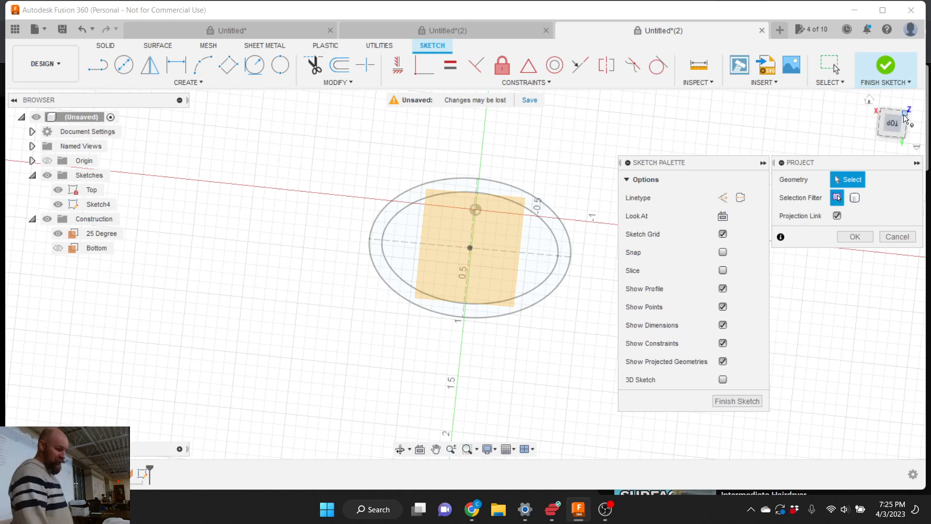
pyautogui.click(893, 127)
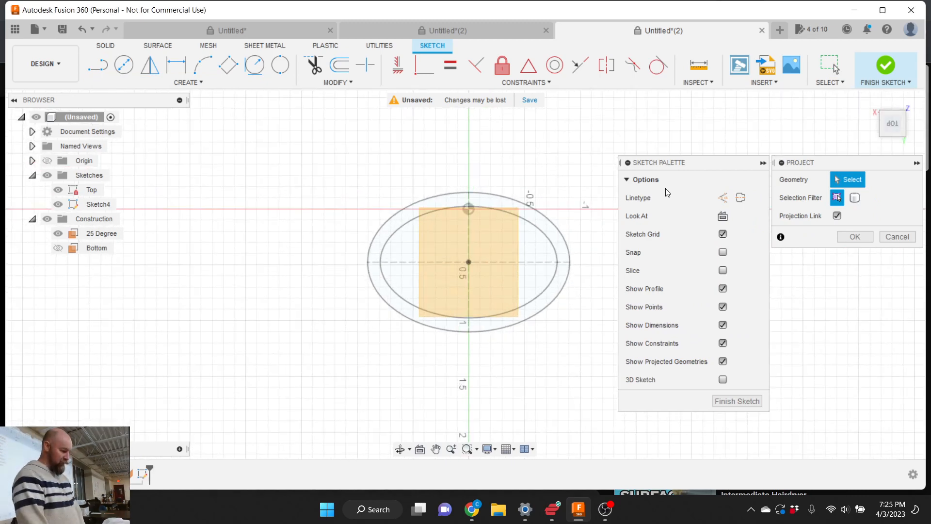
pyautogui.click(469, 262)
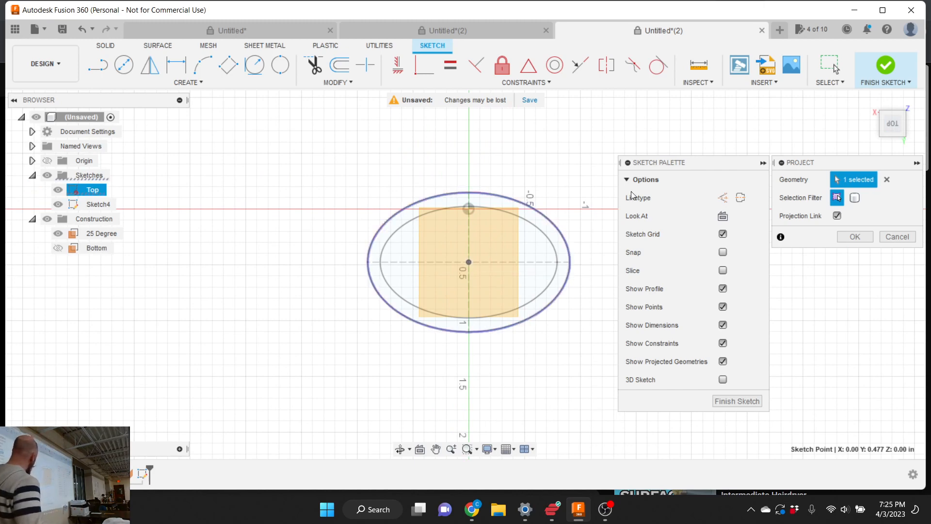
pyautogui.moveTo(819, 162)
pyautogui.mouseDown()
pyautogui.moveTo(738, 161)
pyautogui.moveTo(599, 139)
pyautogui.mouseUp()
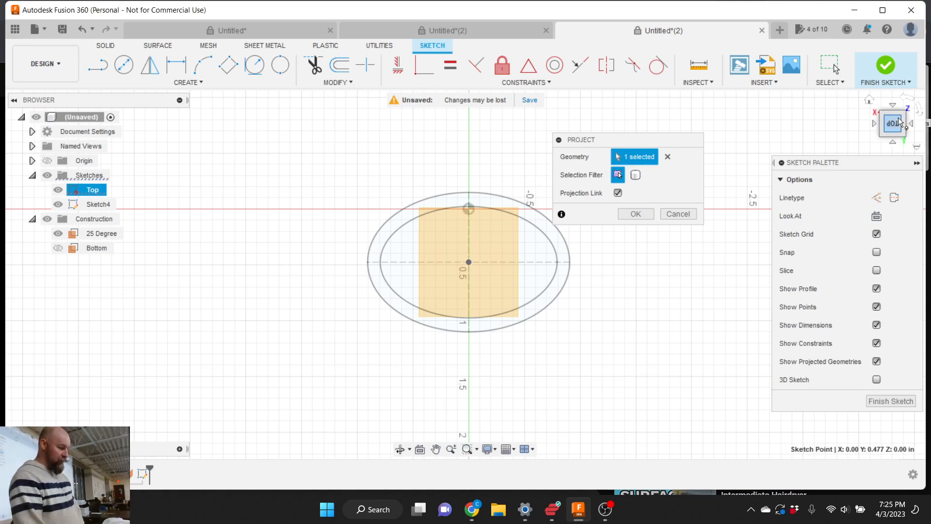
pyautogui.moveTo(899, 122); pyautogui.dragTo(870, 99)
pyautogui.scroll(-3, 456, 371)
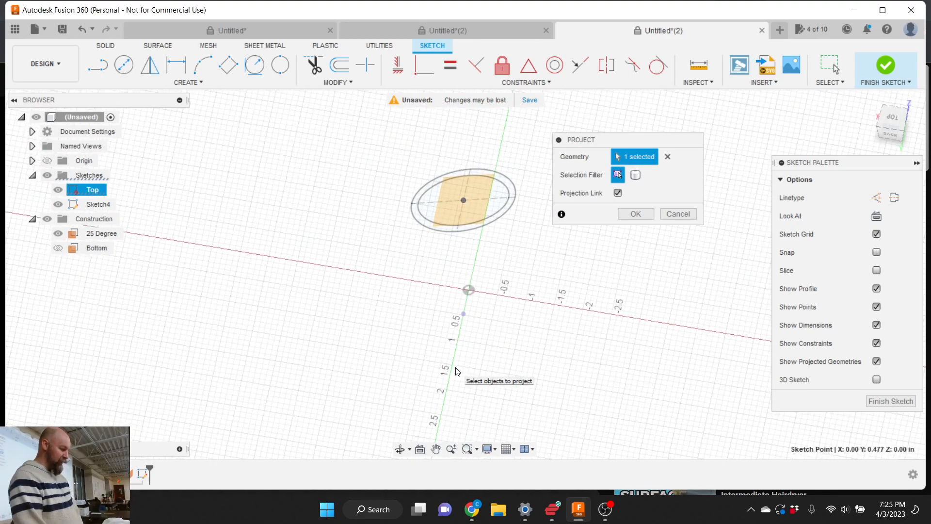
pyautogui.scroll(2, 487, 232)
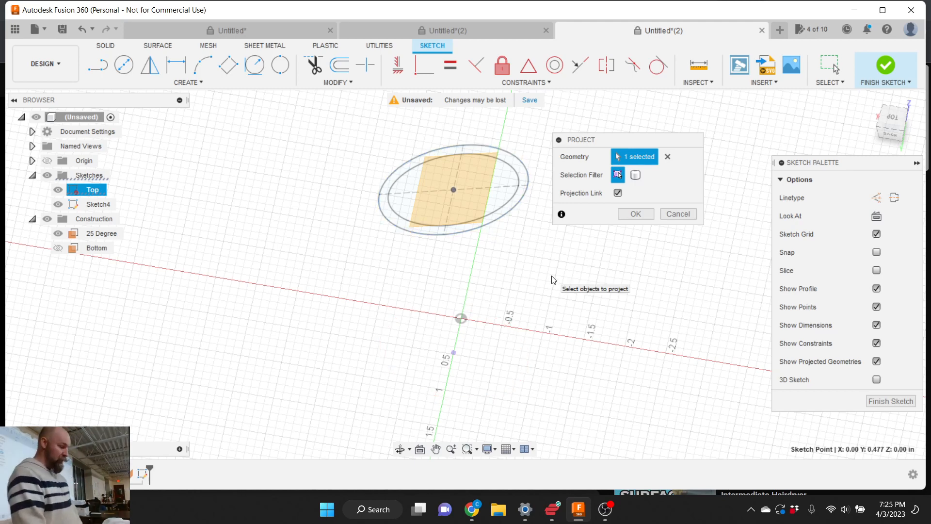
pyautogui.click(635, 214)
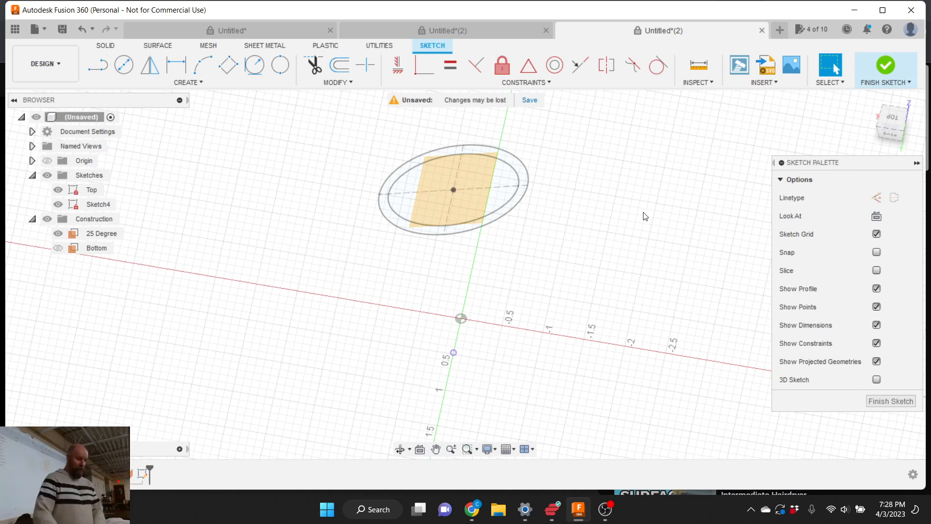
# Draw an ellipse centred on the projected point, 1.25 in along the X axis by 1 in, and place its dimensions outside the outline
pyautogui.click(894, 115)
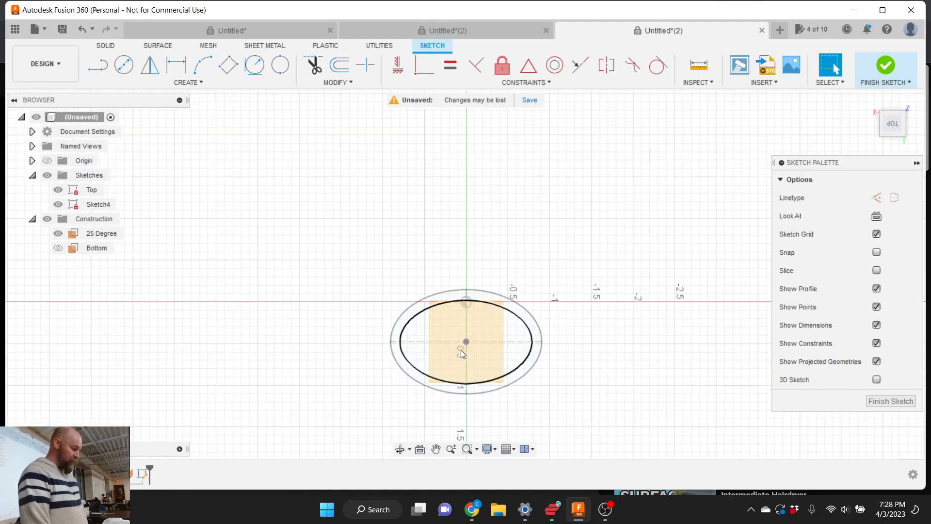
pyautogui.scroll(2, 461, 350)
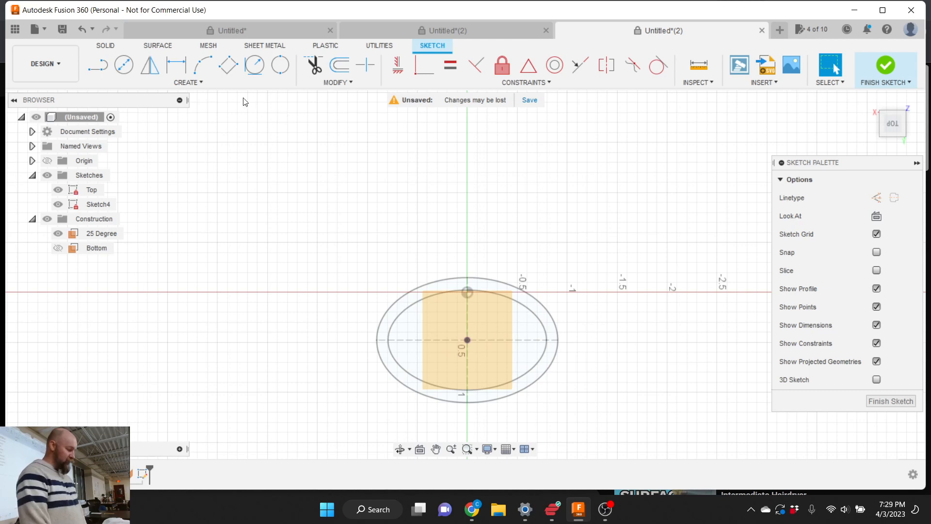
pyautogui.click(191, 84)
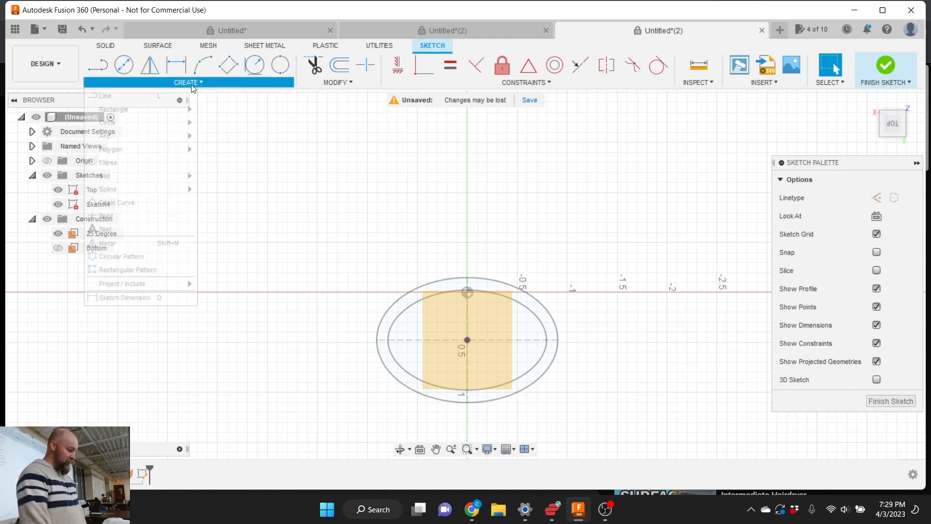
pyautogui.click(143, 165)
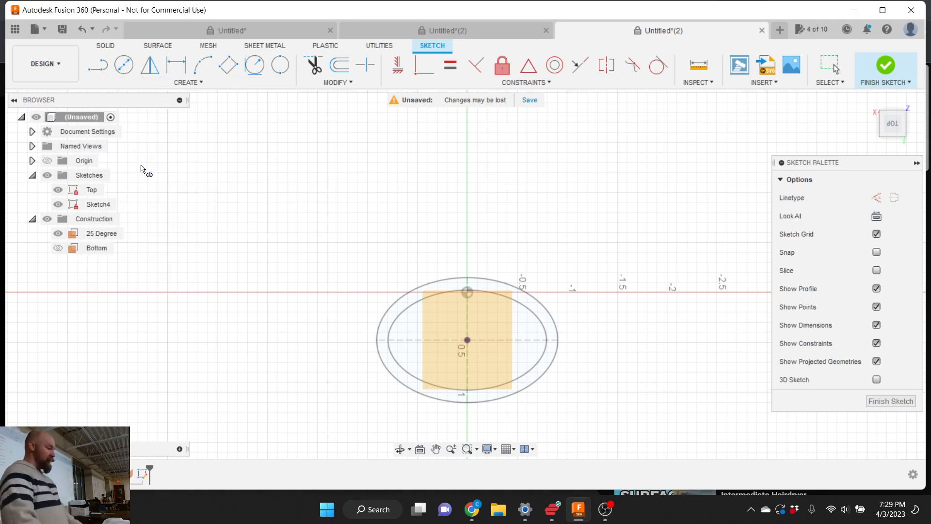
pyautogui.click(467, 340)
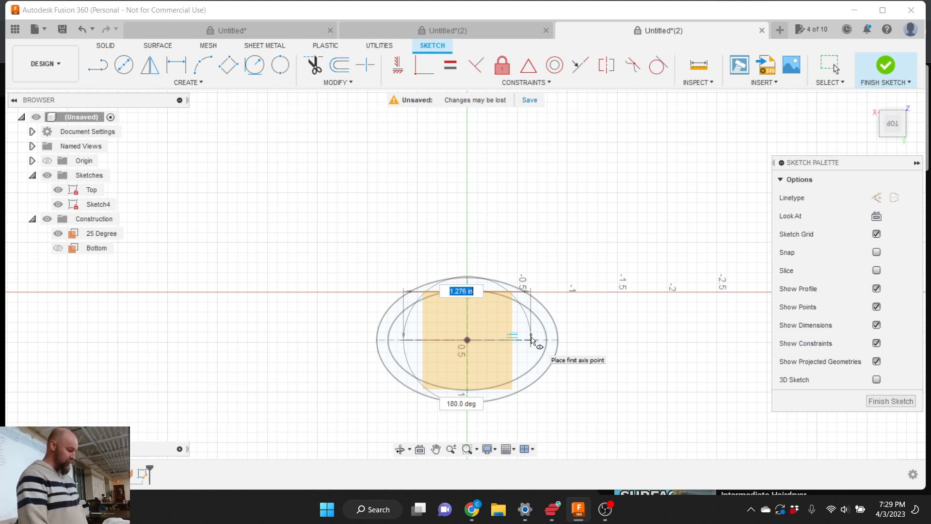
pyautogui.write('1.25')
pyautogui.press('Return')
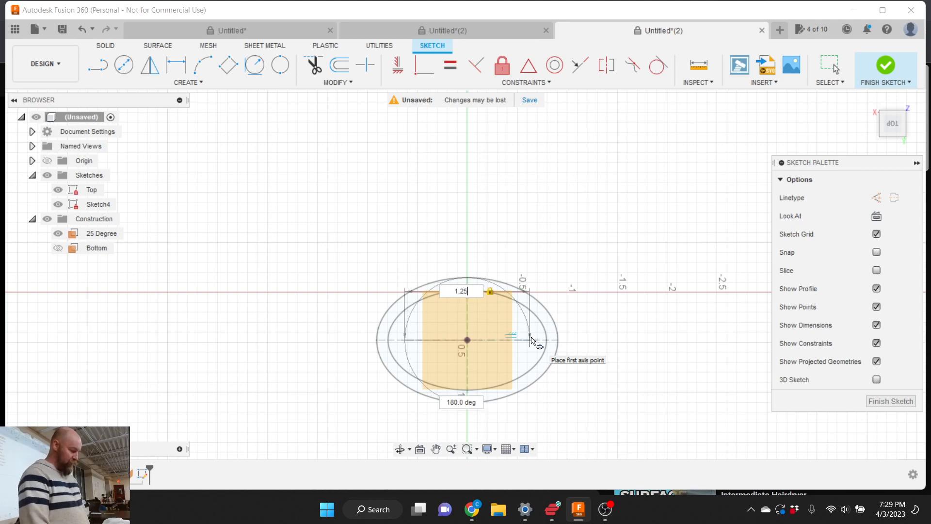
pyautogui.click(530, 340)
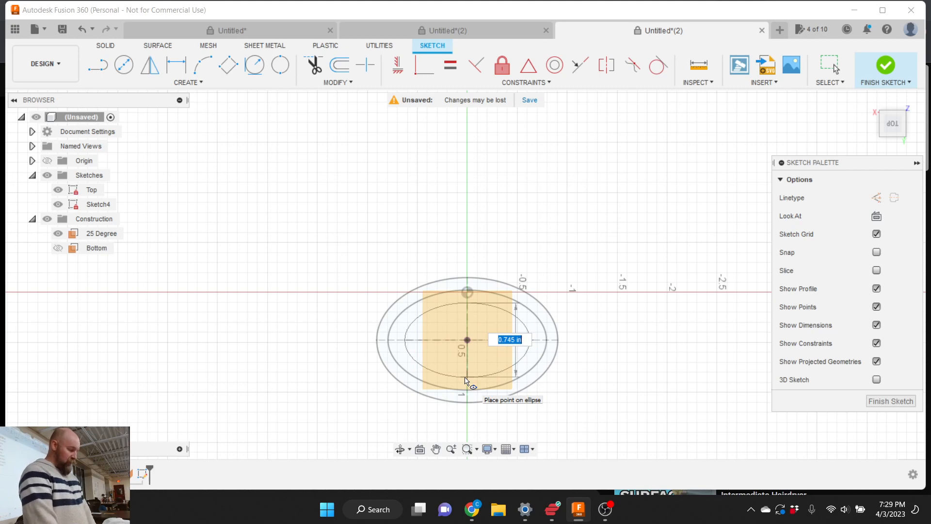
pyautogui.write('1')
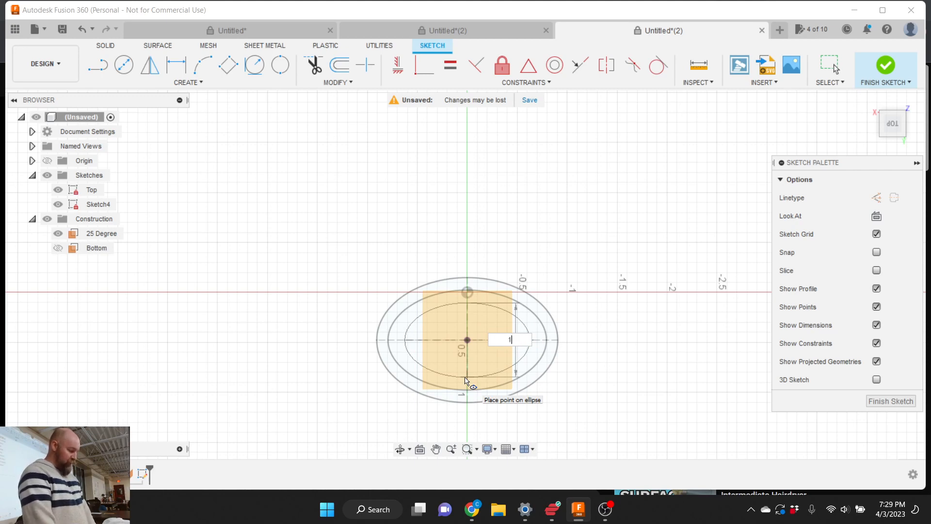
pyautogui.press('Tab')
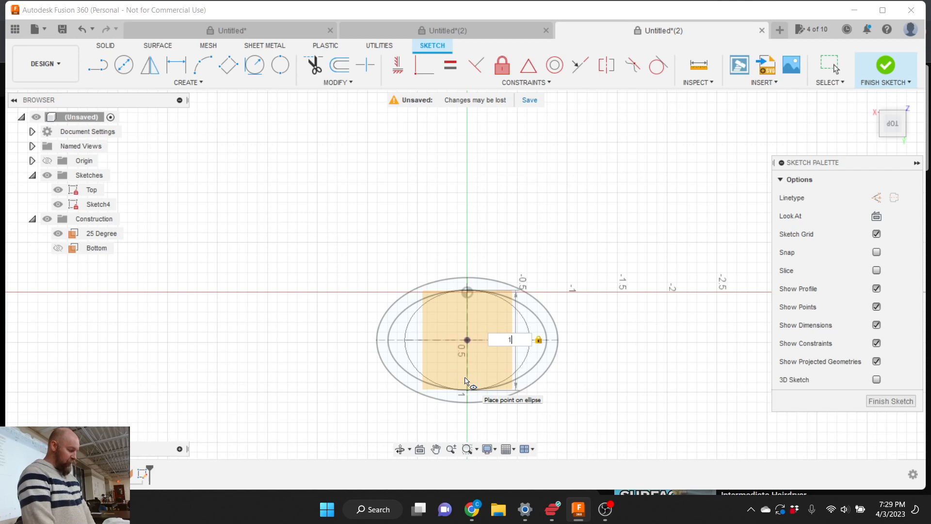
pyautogui.click(465, 380)
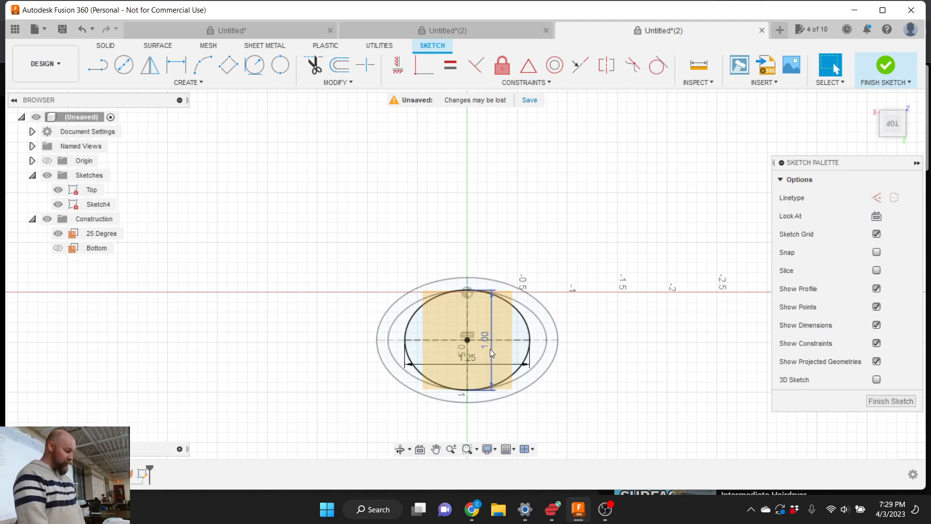
pyautogui.moveTo(491, 351); pyautogui.dragTo(582, 344)
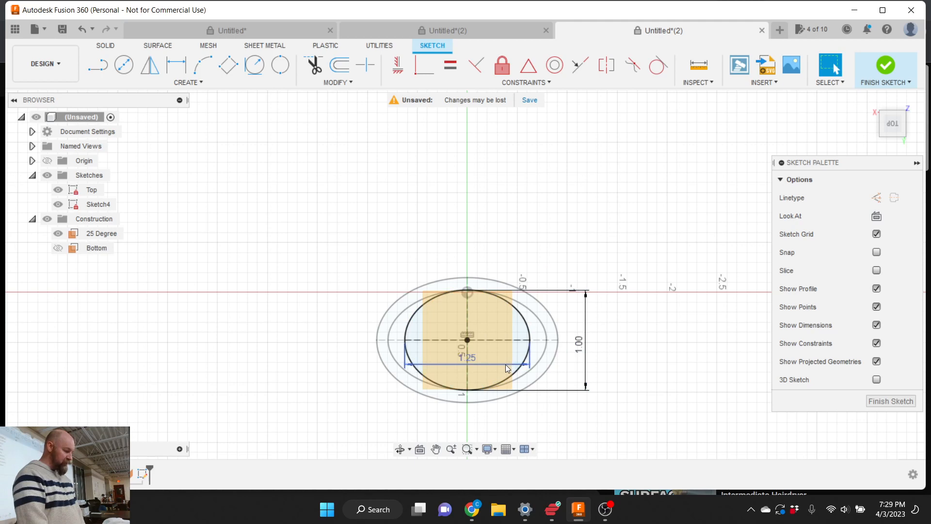
pyautogui.moveTo(505, 364); pyautogui.dragTo(505, 435)
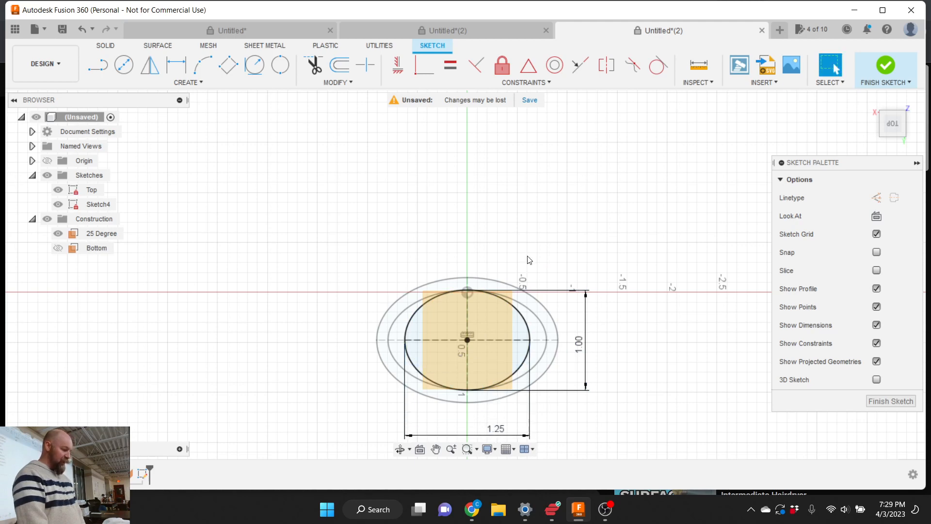
# Offset the new ellipse inward by -0.125 in and finish the sketch
pyautogui.scroll(-4, 528, 256)
pyautogui.scroll(3, 494, 341)
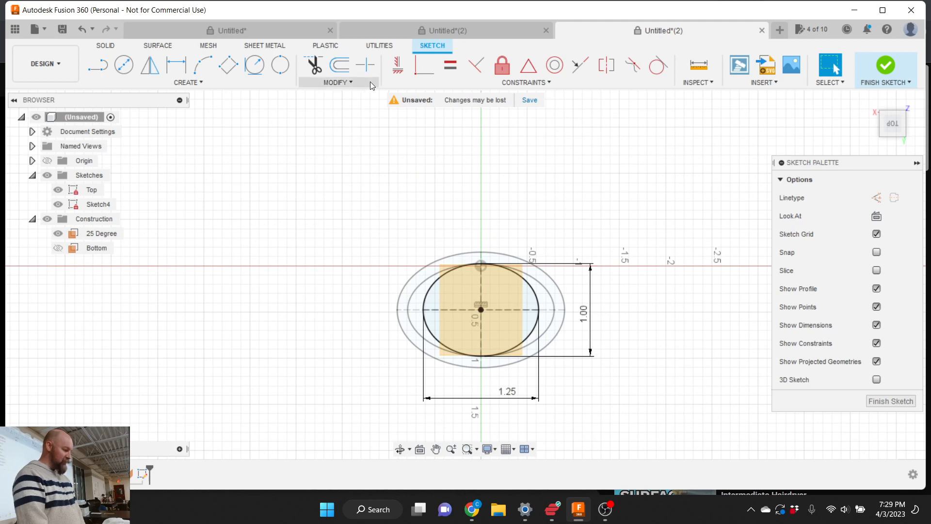
pyautogui.click(343, 81)
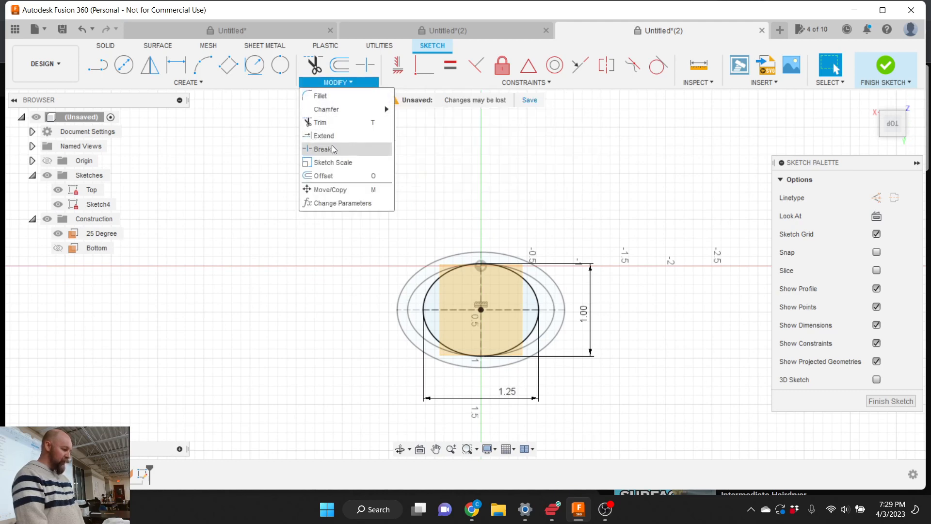
pyautogui.click(331, 176)
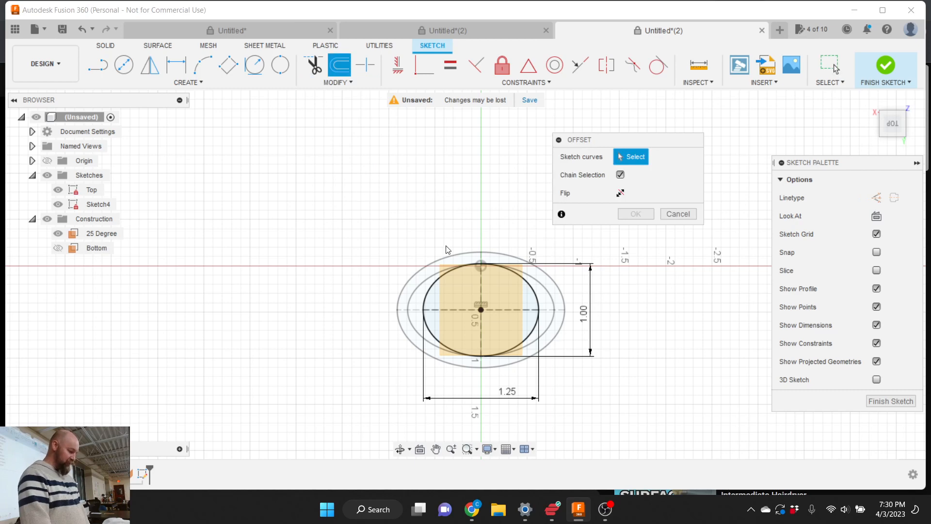
pyautogui.click(534, 294)
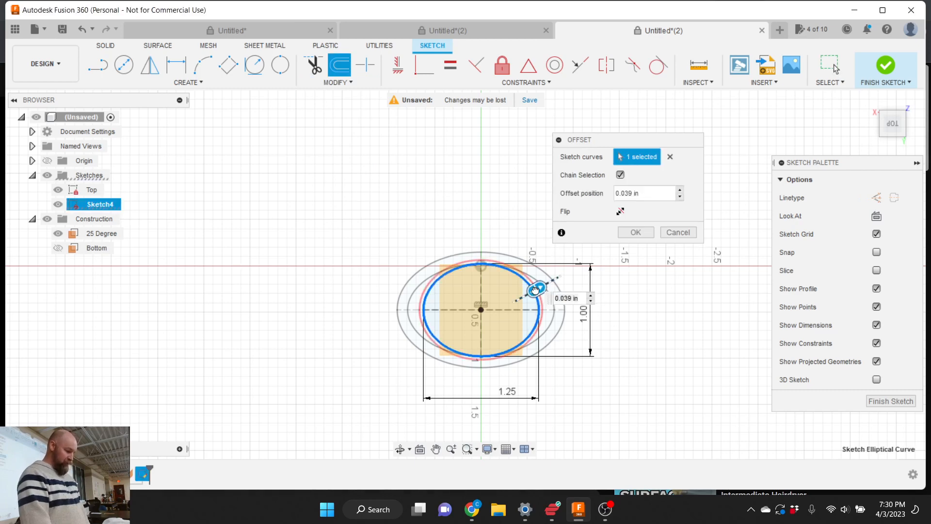
pyautogui.moveTo(527, 294); pyautogui.dragTo(523, 296)
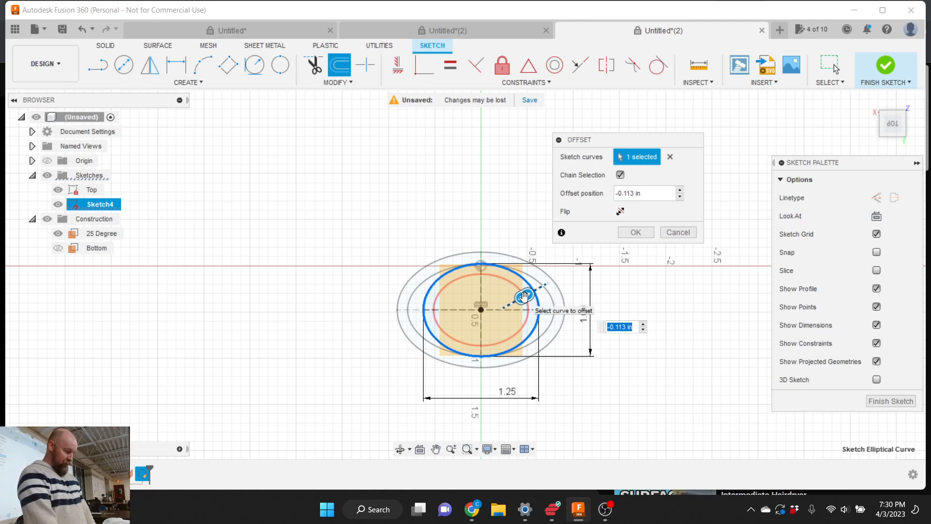
pyautogui.write('-.125')
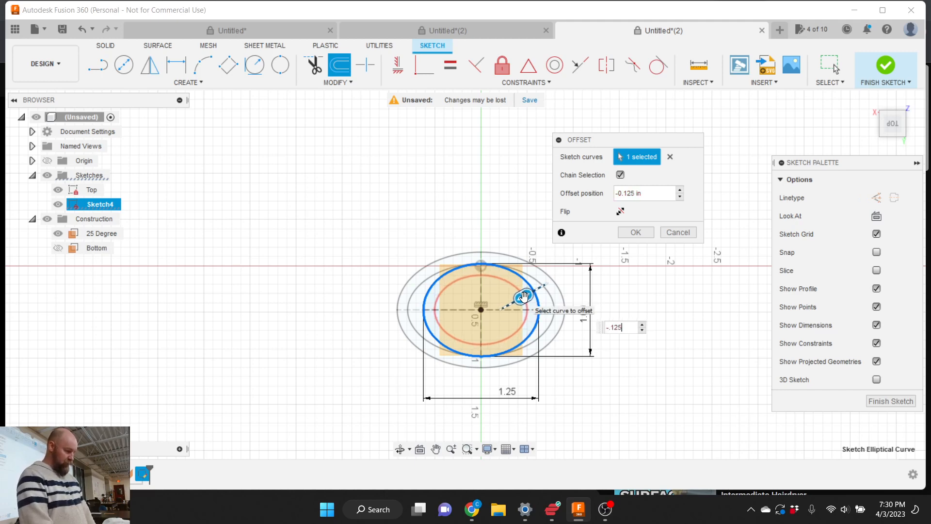
pyautogui.press('Return')
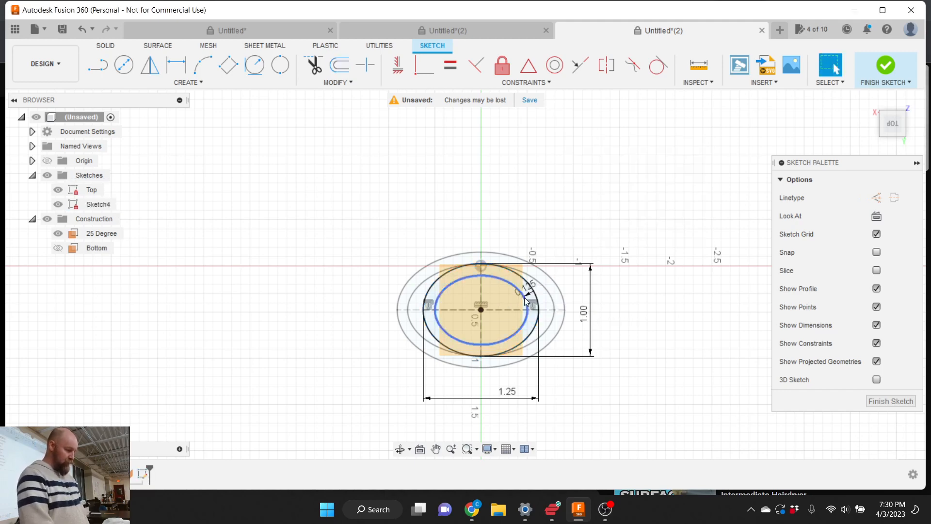
pyautogui.click(886, 65)
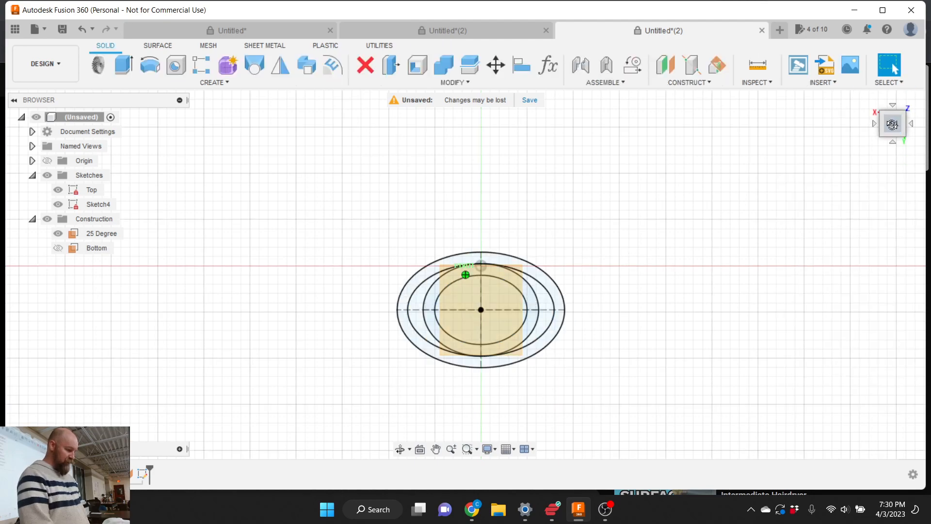
pyautogui.moveTo(892, 125); pyautogui.dragTo(877, 96)
pyautogui.scroll(-3, 579, 379)
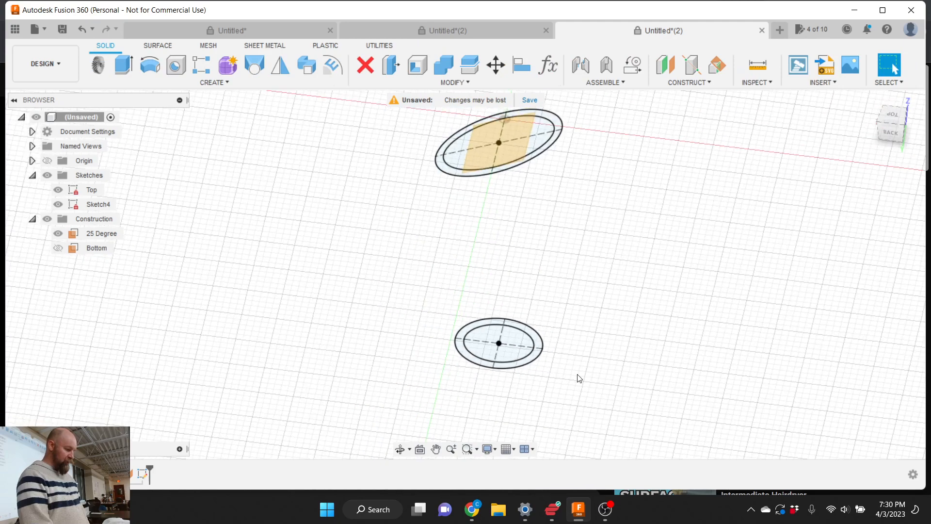
pyautogui.scroll(-1, 579, 379)
pyautogui.scroll(2, 513, 249)
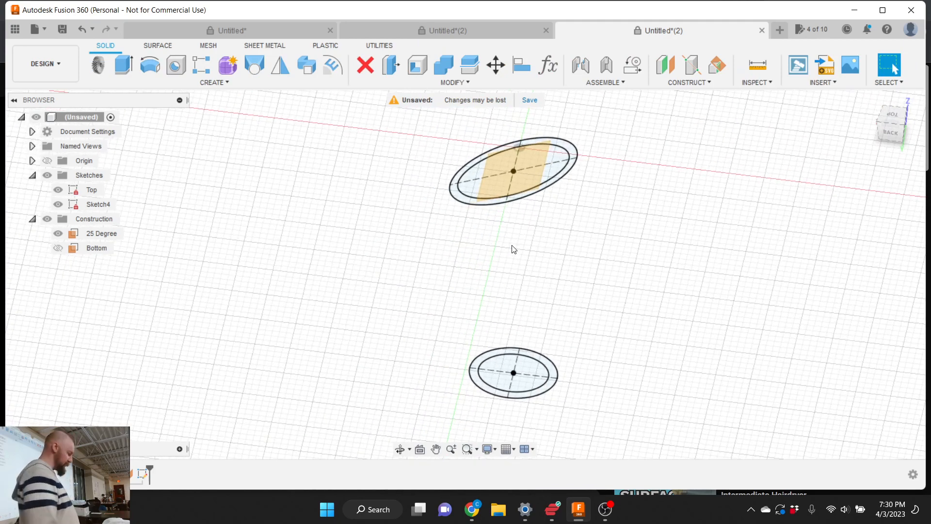
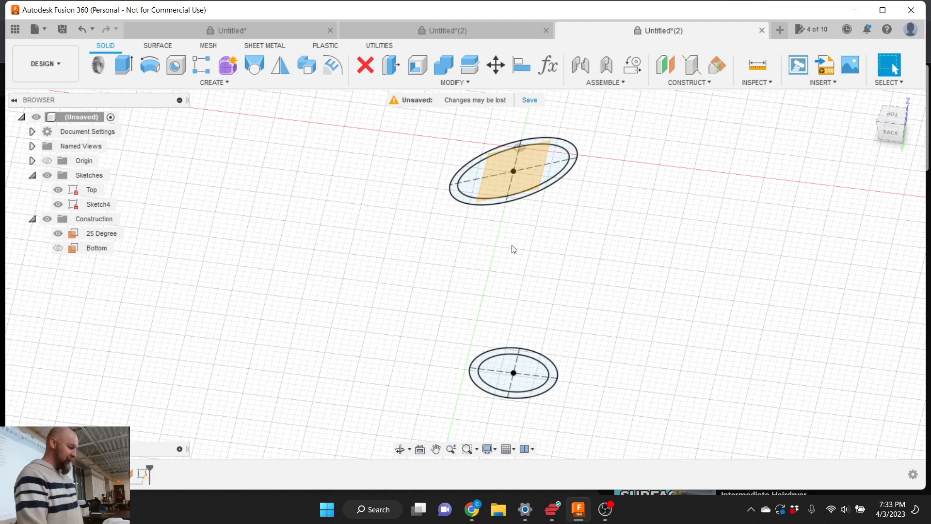
pyautogui.scroll(-1, 521, 270)
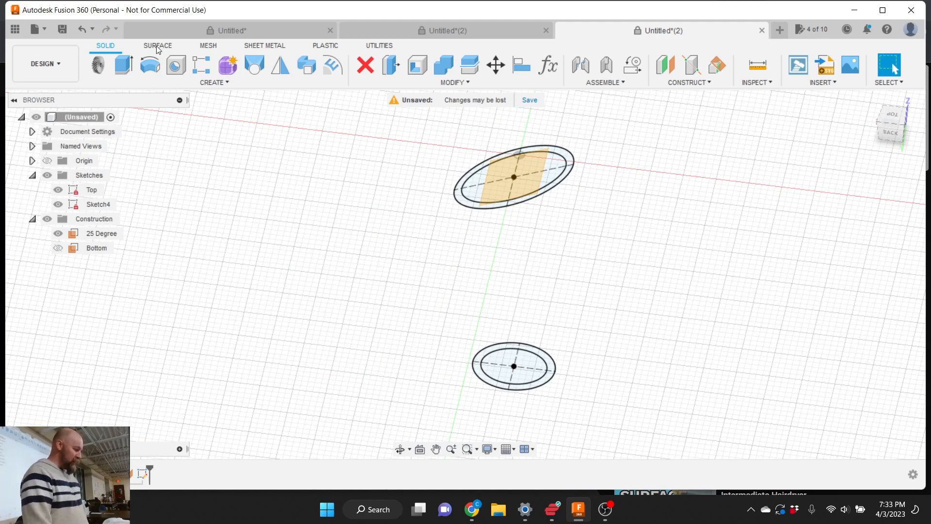
pyautogui.scroll(-1, 406, 230)
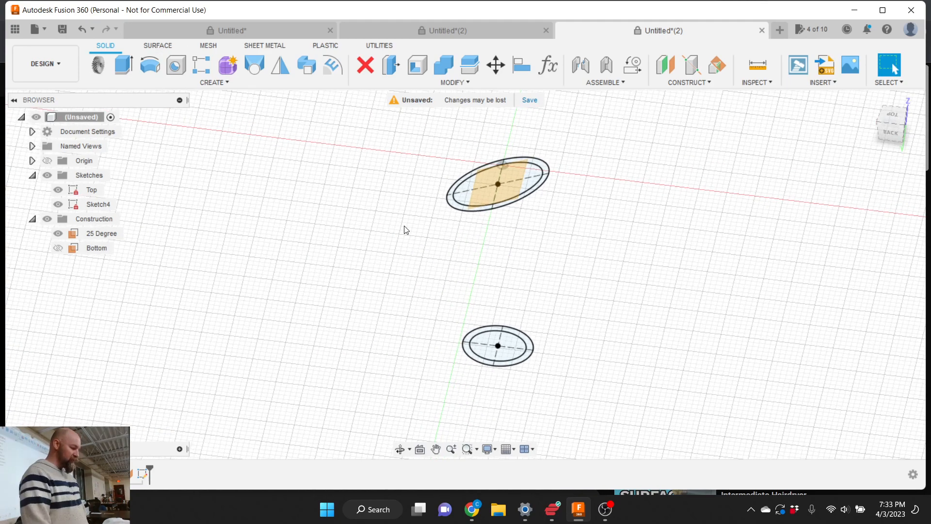
pyautogui.scroll(1, 406, 230)
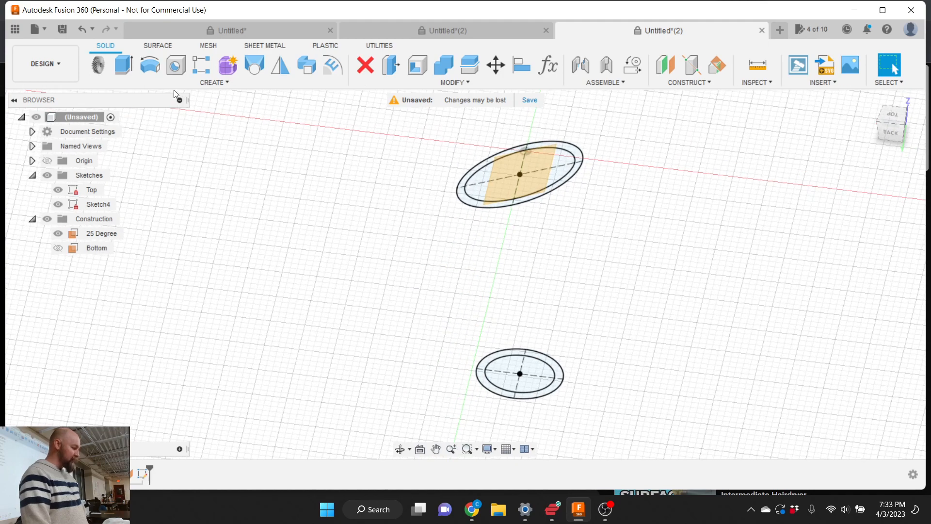
# Create a surface loft as a new body from the Top sketch's inner ellipse to the inner ellipse on the Bottom plane
pyautogui.click(157, 46)
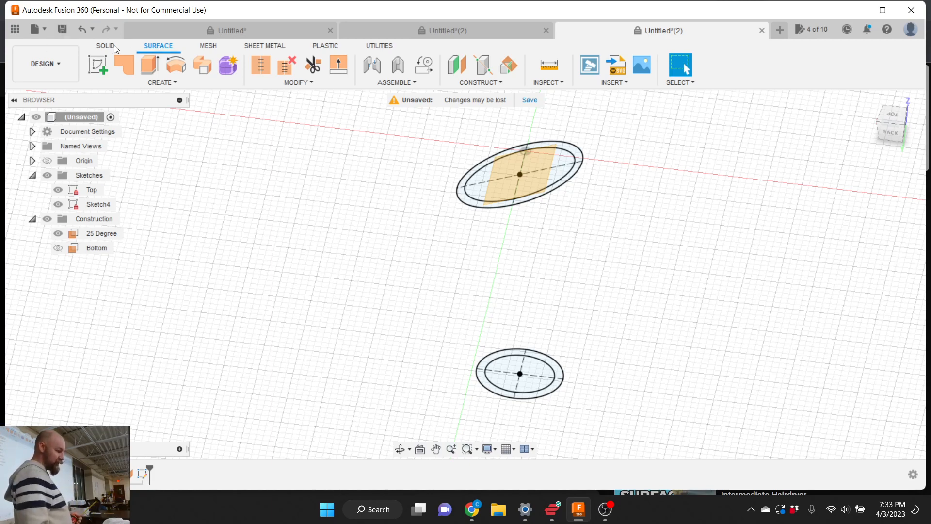
pyautogui.click(164, 82)
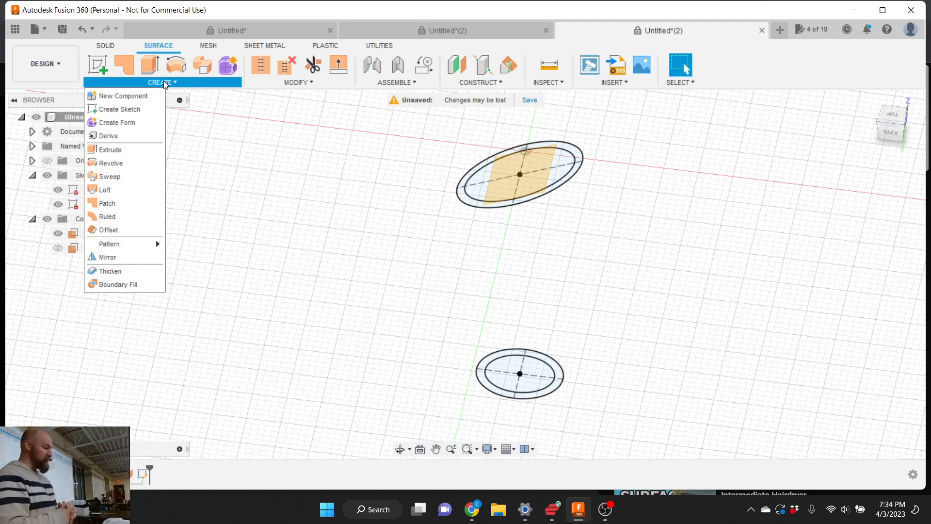
pyautogui.click(115, 192)
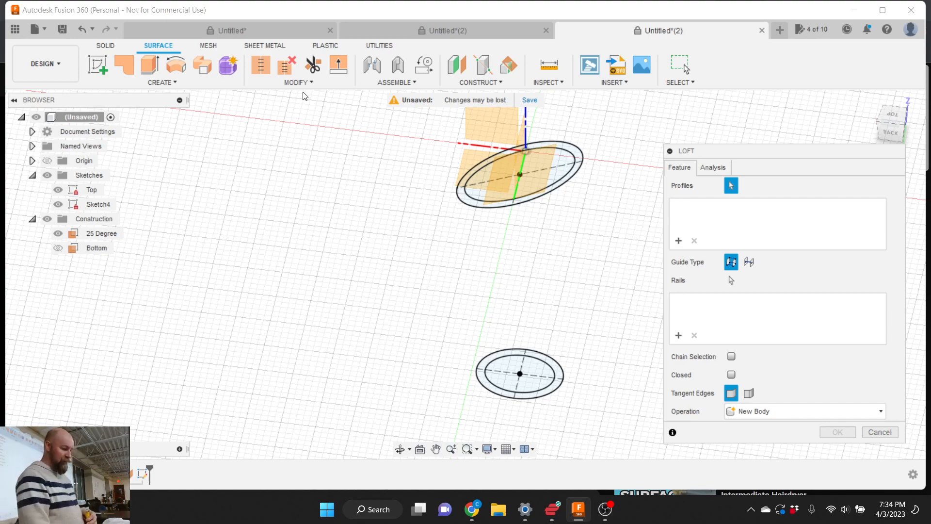
pyautogui.moveTo(725, 158); pyautogui.dragTo(675, 121)
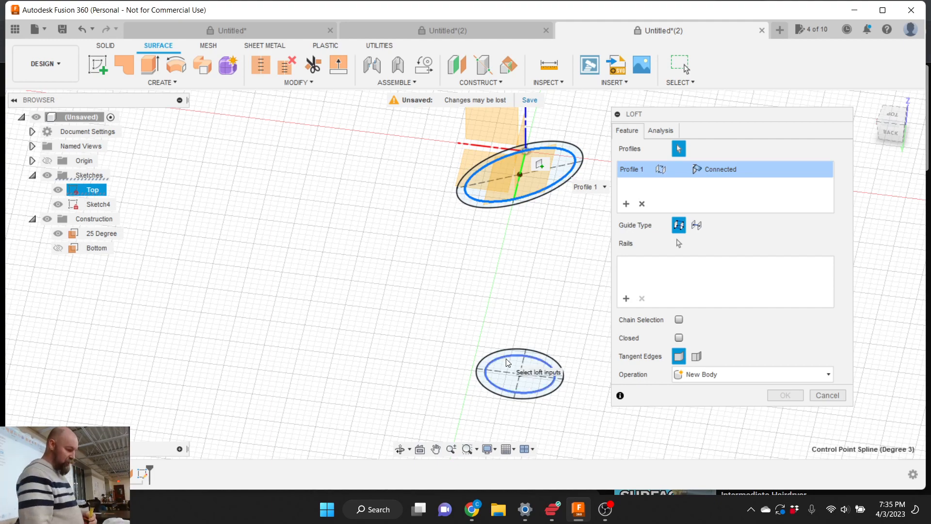
pyautogui.click(507, 363)
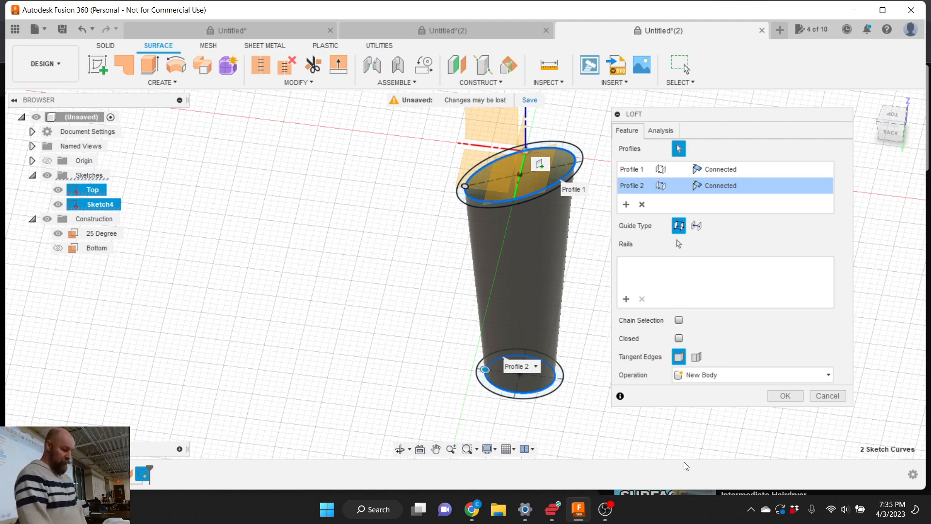
pyautogui.click(785, 396)
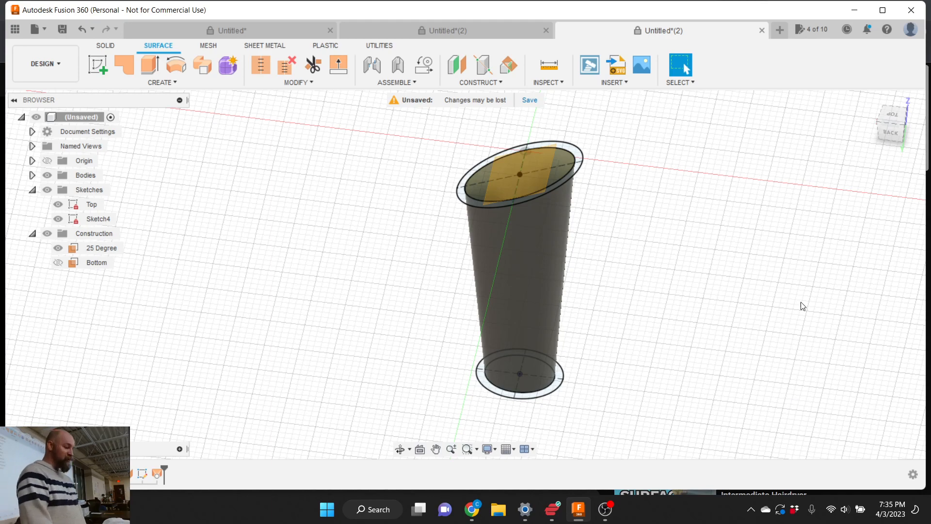
# Reopen the loft feature, examine its two connected profiles and side shape from the back, and accept its settings
pyautogui.click(886, 130)
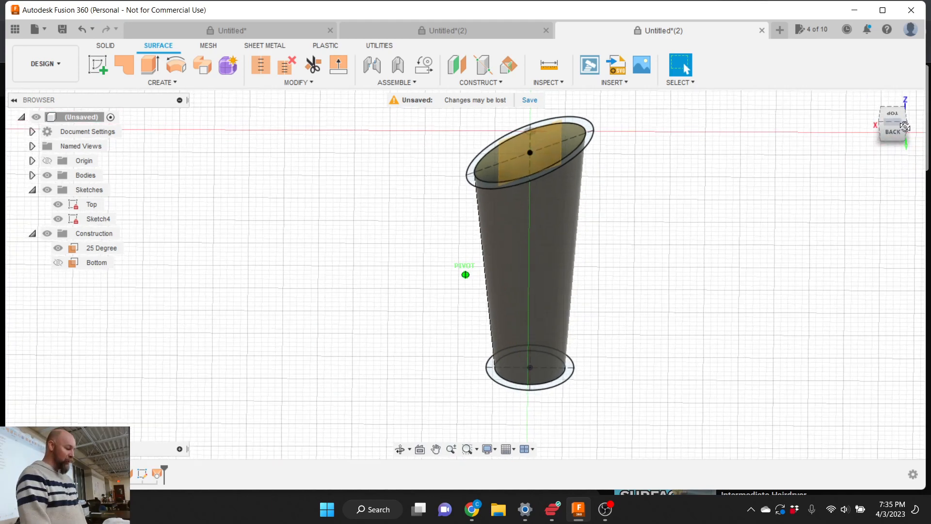
pyautogui.rightClick(156, 473)
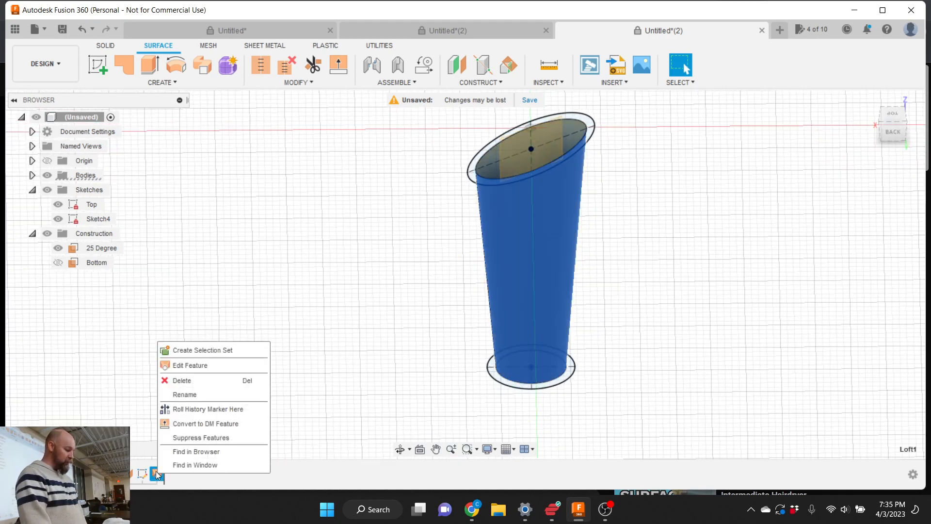
pyautogui.click(191, 366)
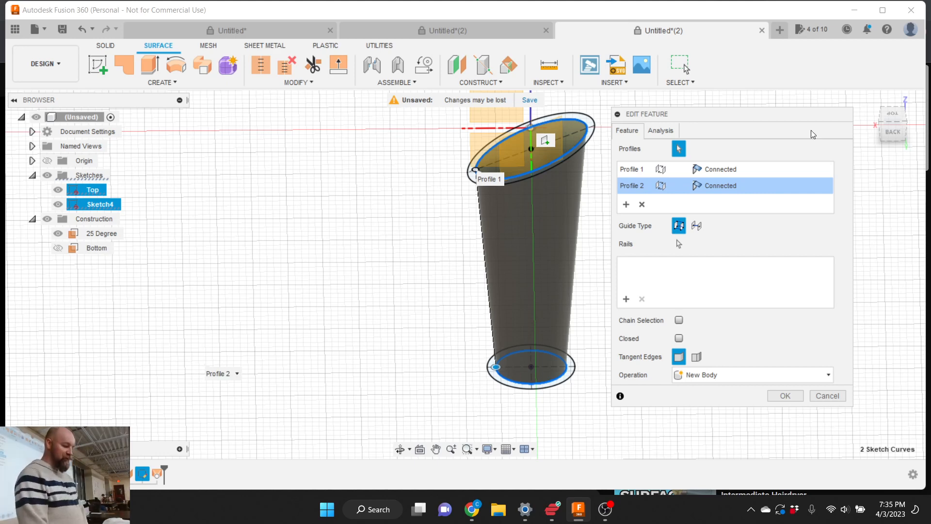
pyautogui.click(891, 133)
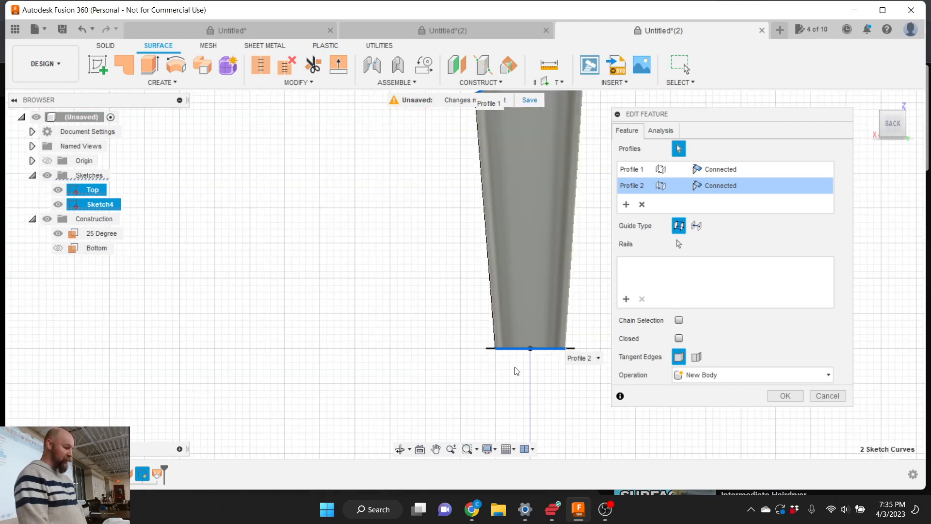
pyautogui.scroll(-2, 450, 381)
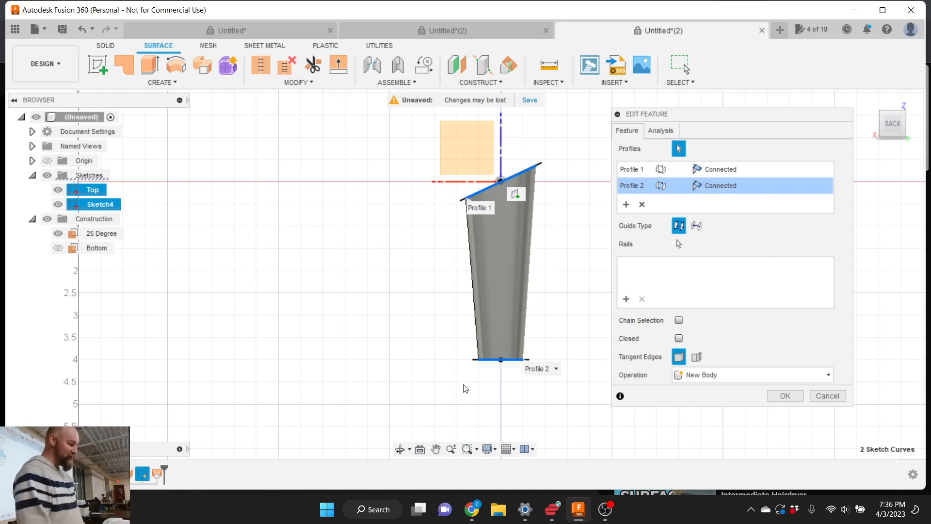
pyautogui.click(786, 395)
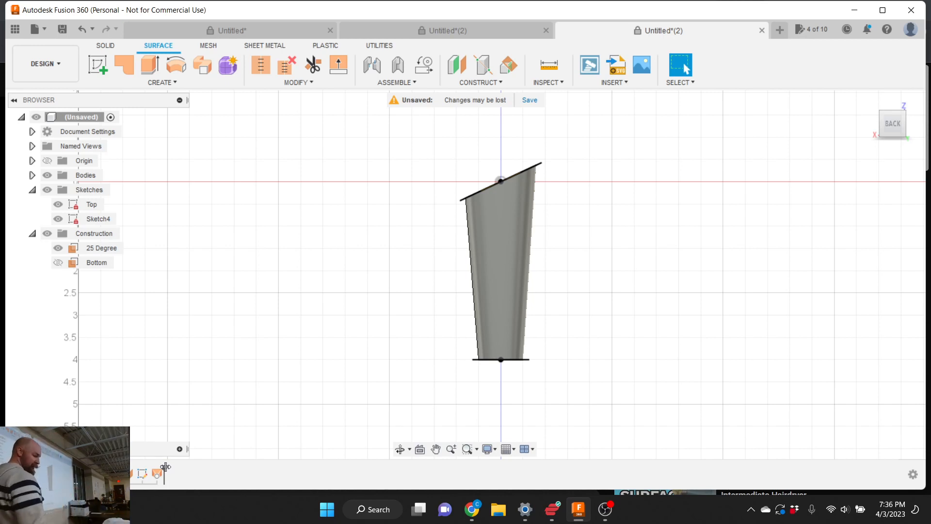
# Roll the timeline back to just before the loft feature
pyautogui.moveTo(164, 467); pyautogui.dragTo(148, 466)
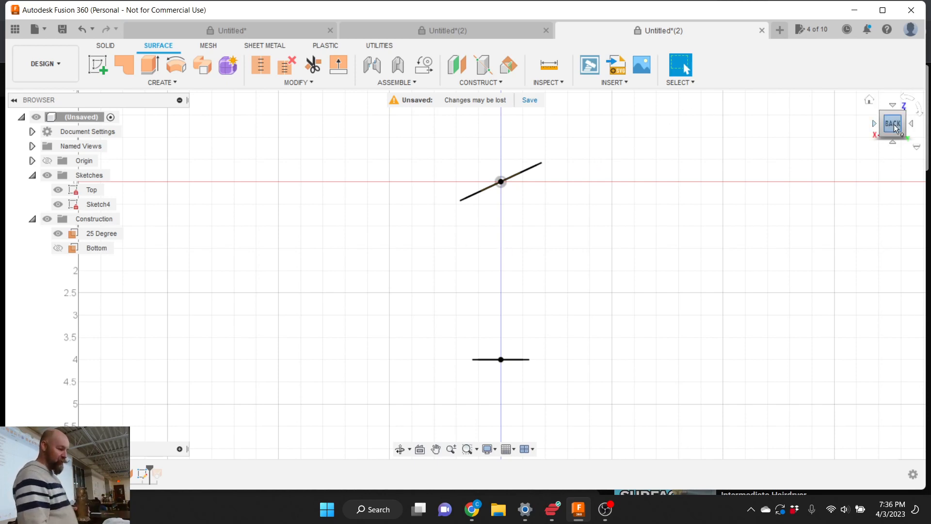
pyautogui.moveTo(894, 124); pyautogui.dragTo(894, 125)
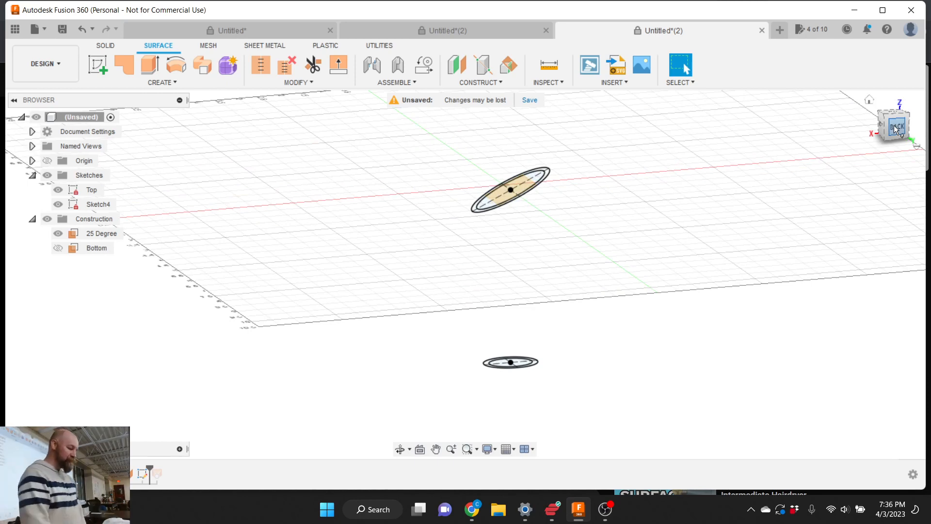
pyautogui.moveTo(895, 130); pyautogui.dragTo(899, 135)
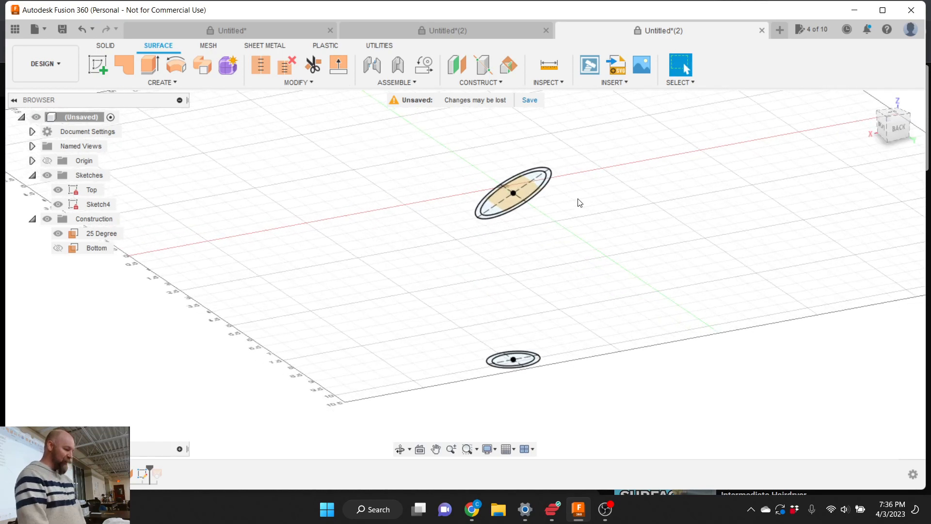
pyautogui.scroll(3, 529, 241)
pyautogui.scroll(-2, 529, 242)
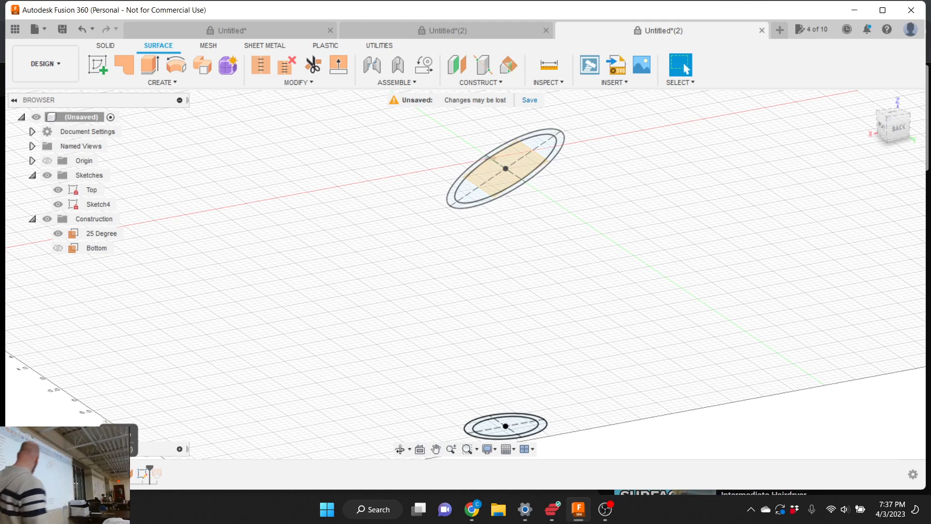
# Edit the Top sketch and place sketch points where the outer and inner ellipses meet the left end of the horizontal axis
pyautogui.rightClick(118, 474)
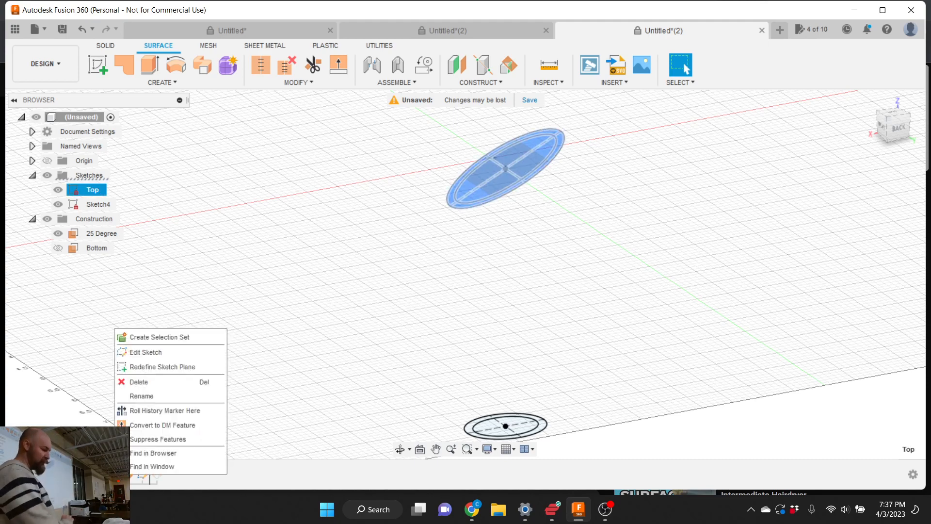
pyautogui.click(144, 353)
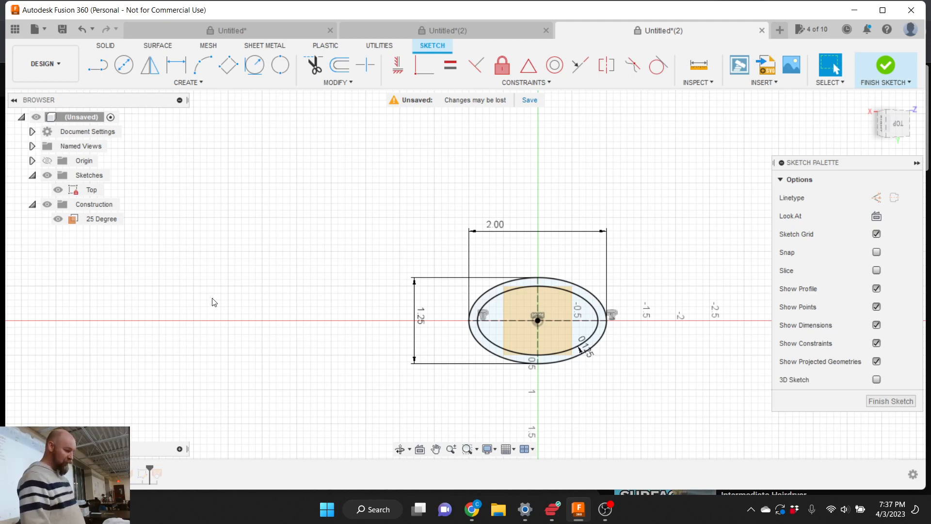
pyautogui.scroll(4, 541, 323)
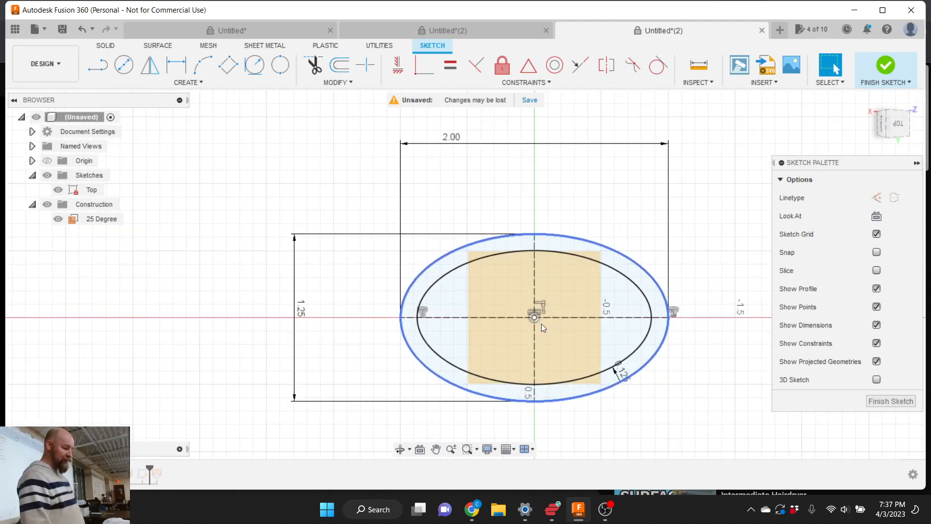
pyautogui.scroll(-1, 427, 248)
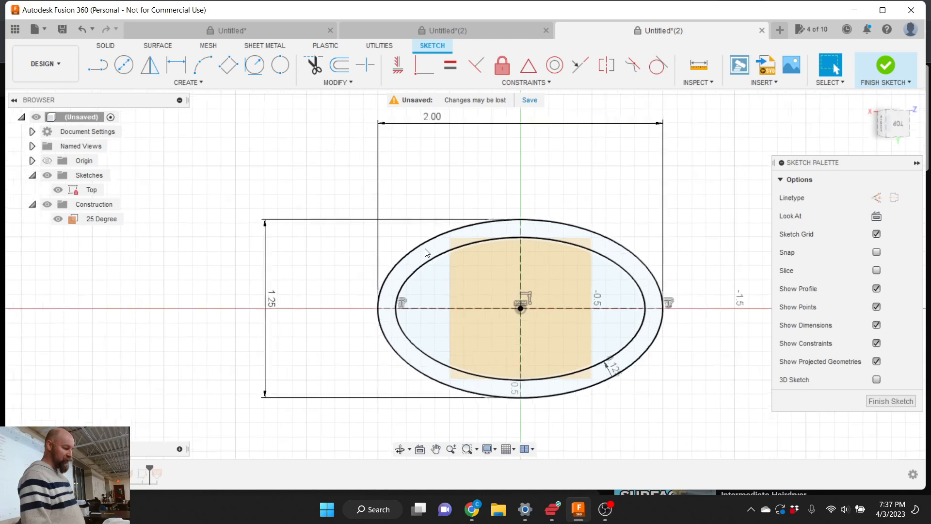
pyautogui.click(196, 83)
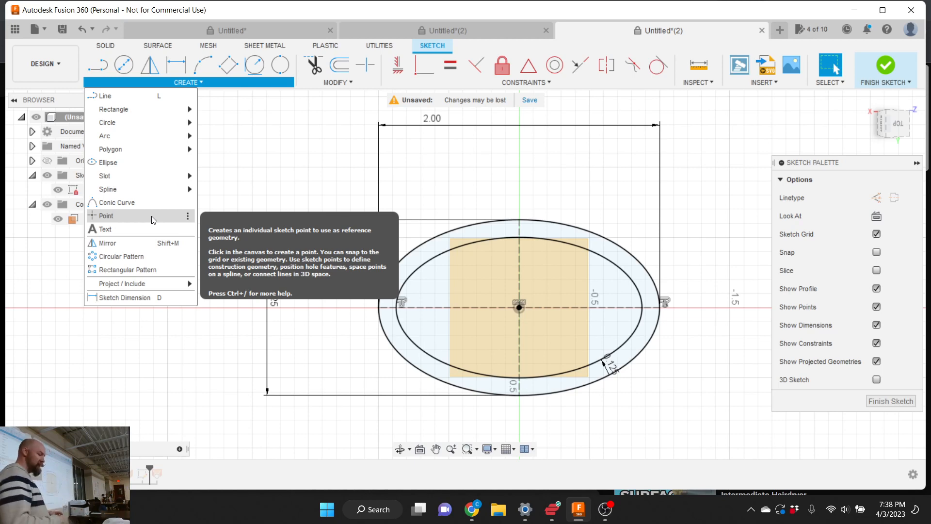
pyautogui.click(128, 220)
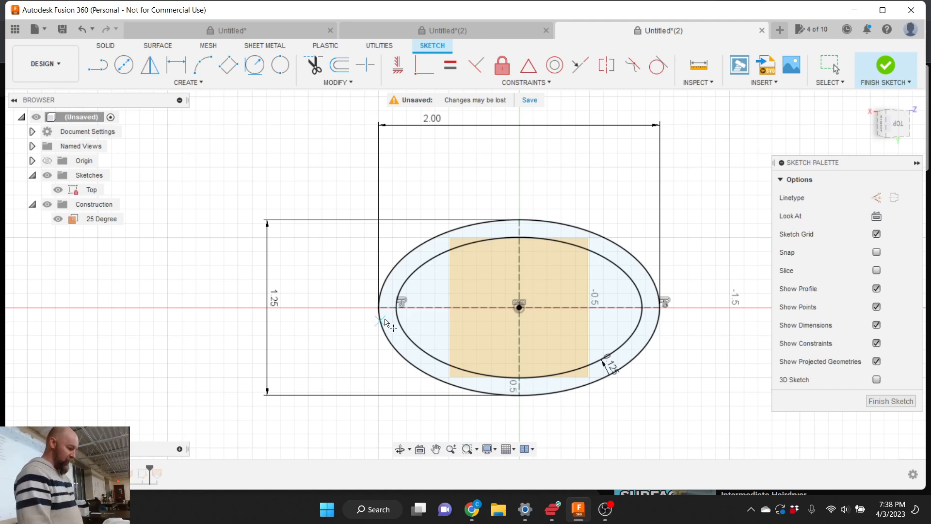
pyautogui.click(380, 309)
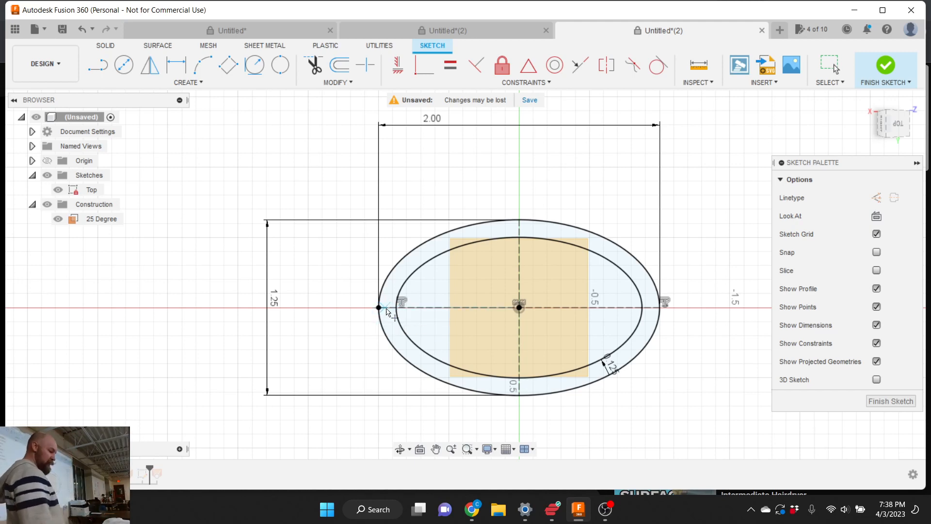
pyautogui.click(396, 308)
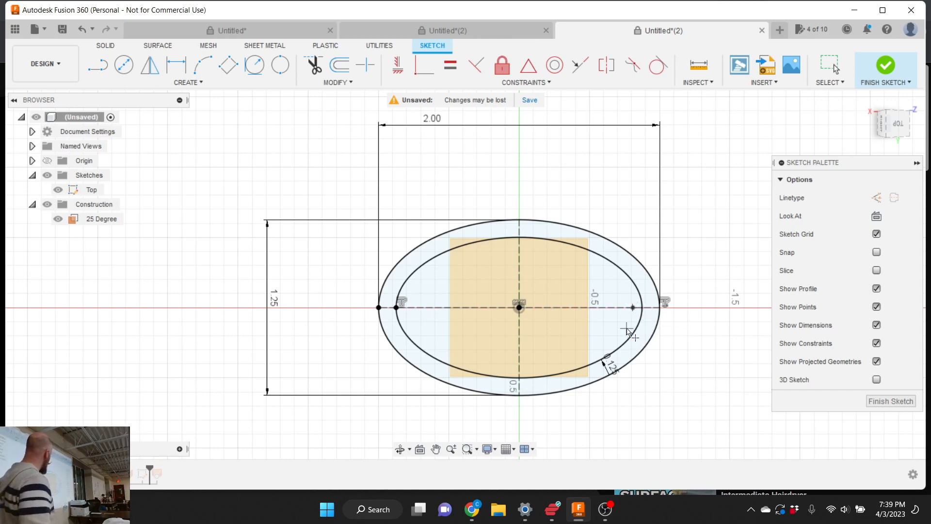
pyautogui.press('Escape')
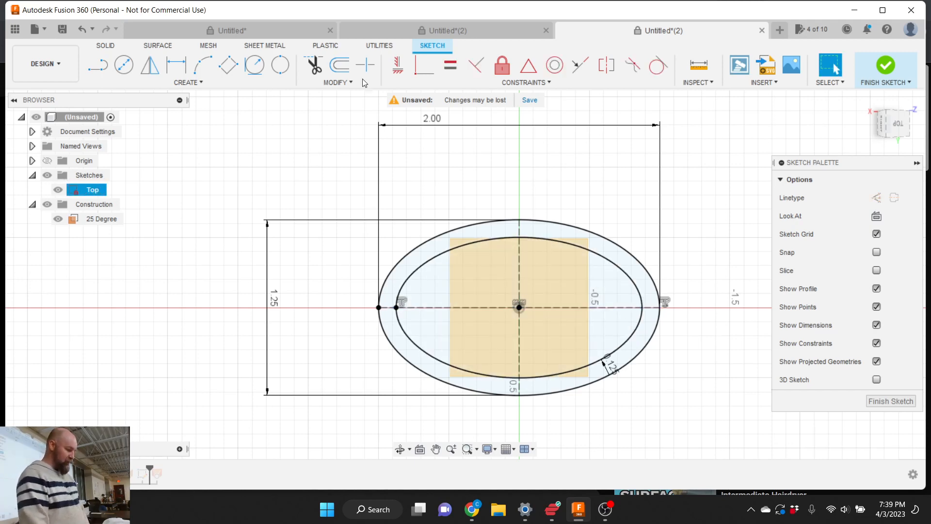
# Place sketch points on the inner and outer ellipses at the right end of the horizontal axis and finish the Top sketch
pyautogui.click(191, 83)
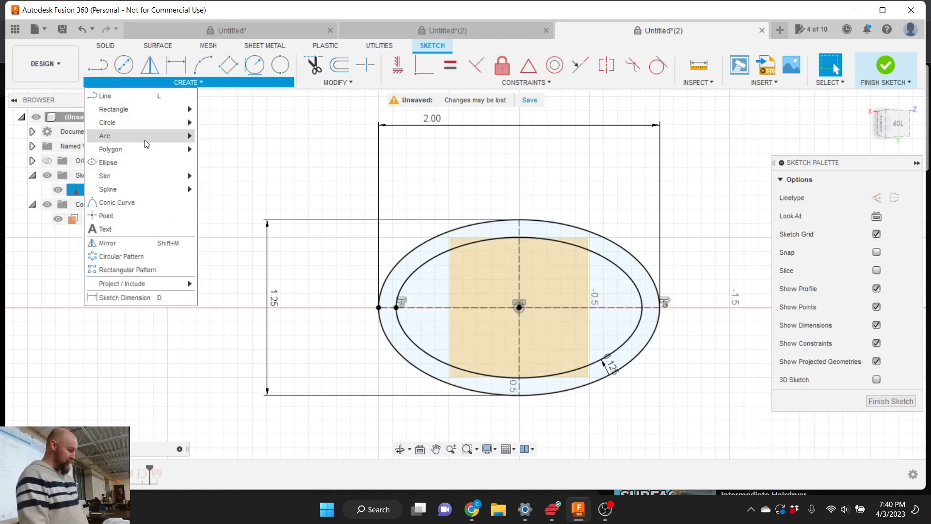
pyautogui.moveTo(141, 150)
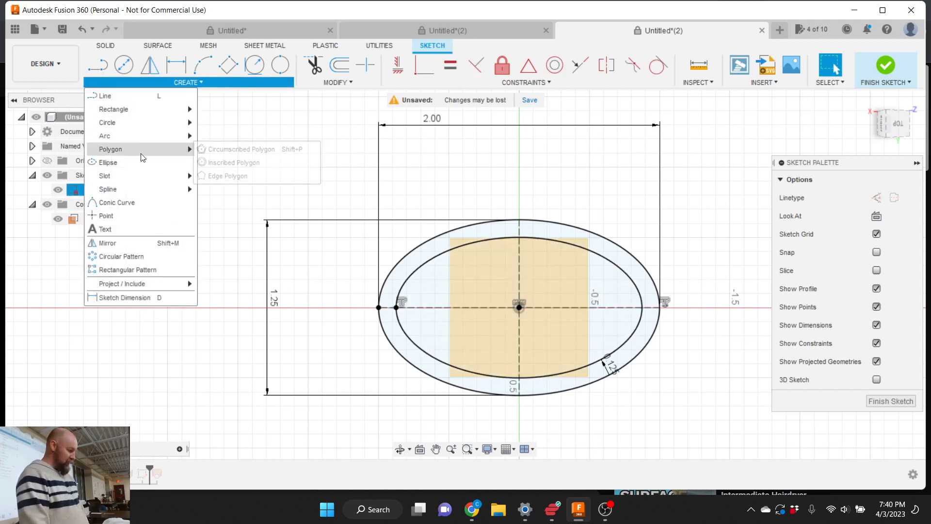
pyautogui.click(136, 214)
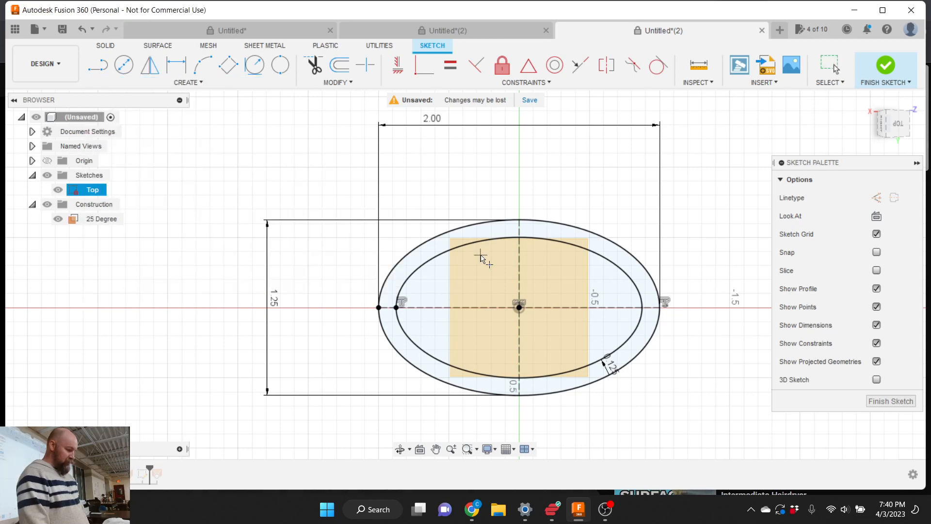
pyautogui.click(642, 308)
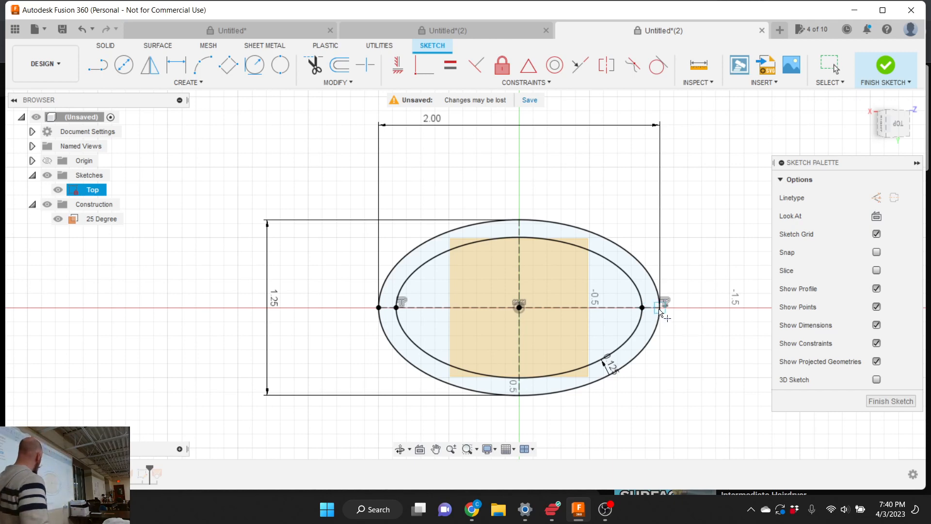
pyautogui.click(659, 310)
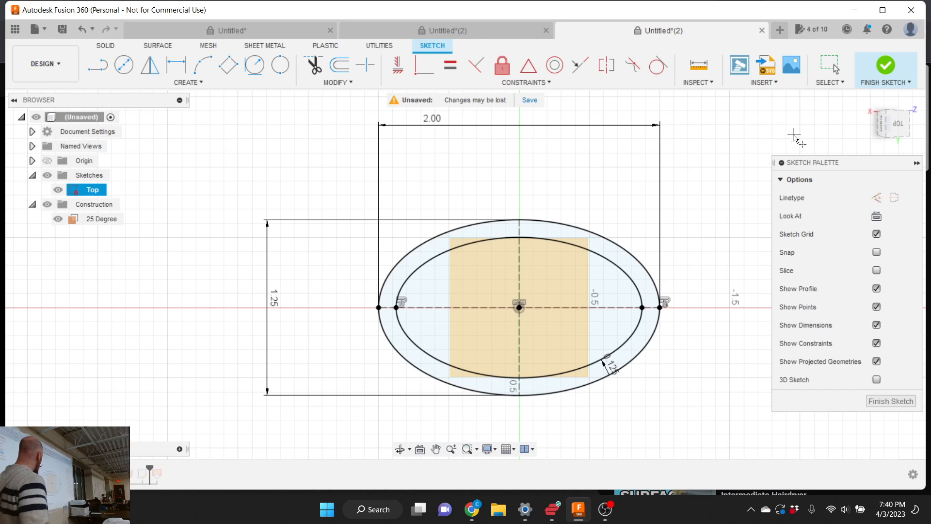
pyautogui.click(886, 66)
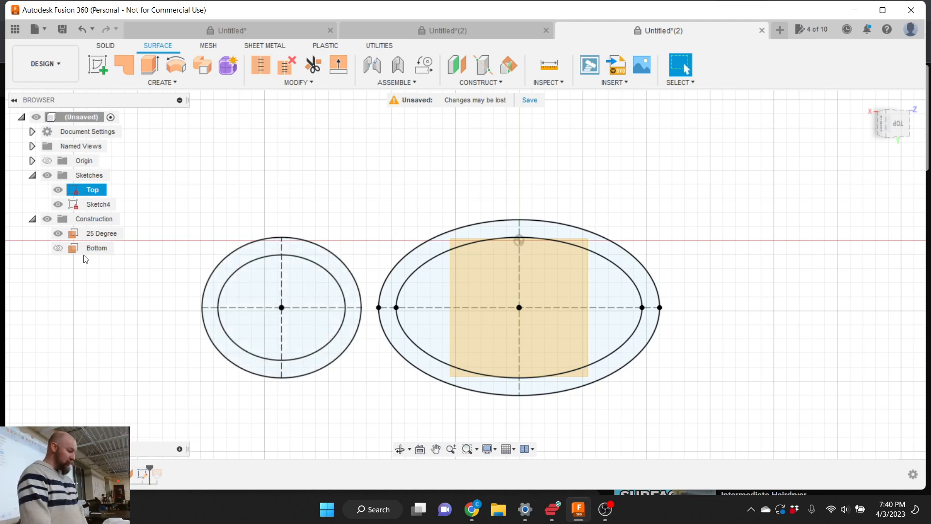
# Rename Sketch4 as Bottom
pyautogui.doubleClick(95, 204)
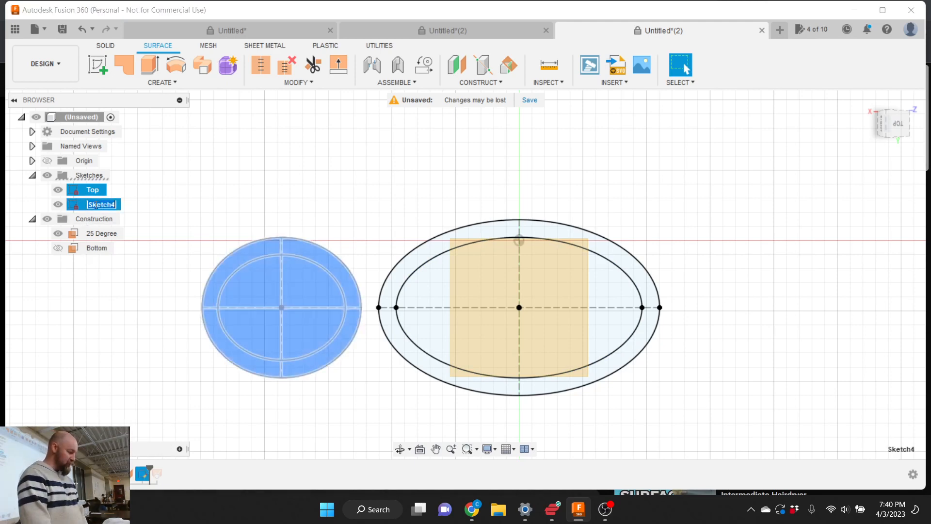
pyautogui.write('Bottom')
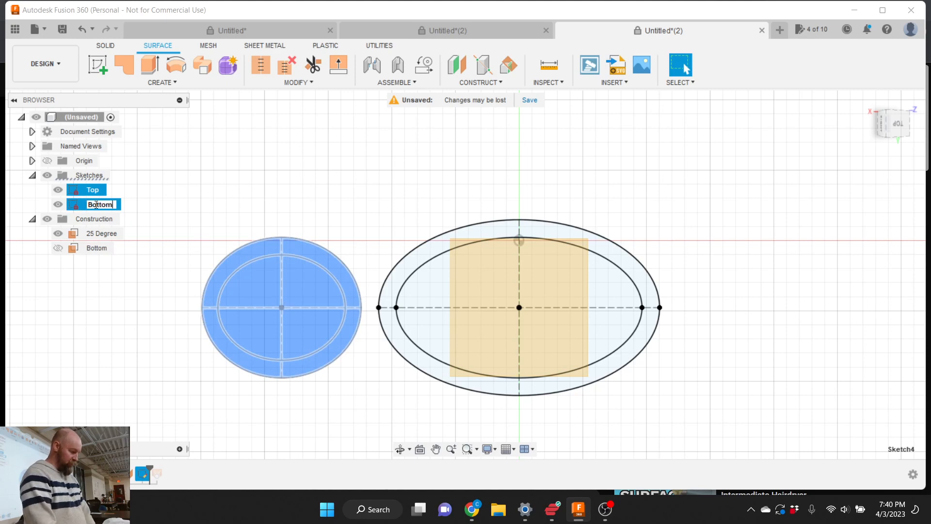
pyautogui.click(127, 205)
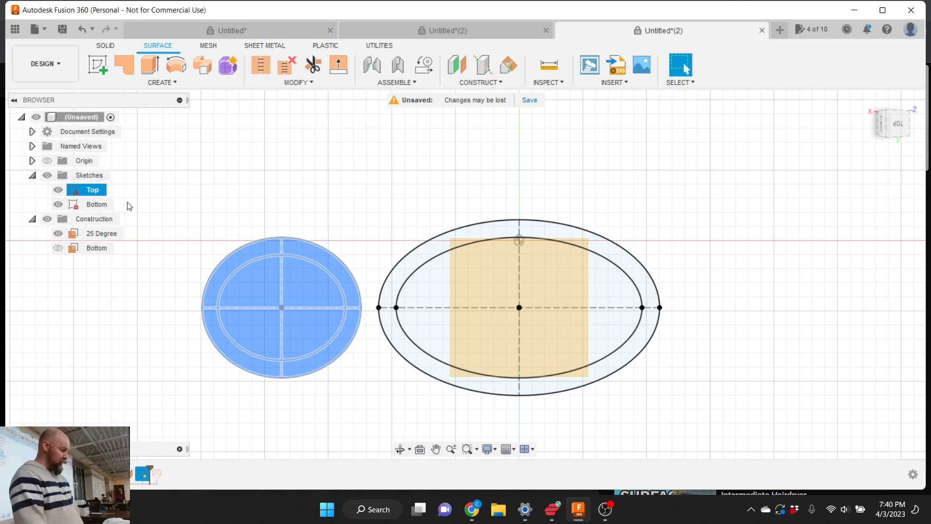
# Edit the Bottom sketch, place points where the inner and outer ellipses meet both ends of the horizontal axis, and finish the sketch
pyautogui.rightClick(101, 207)
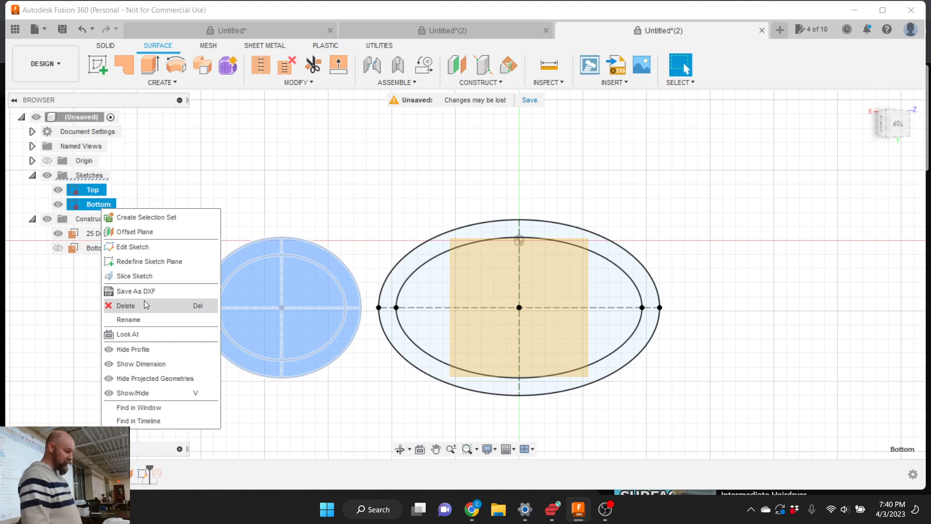
pyautogui.click(137, 247)
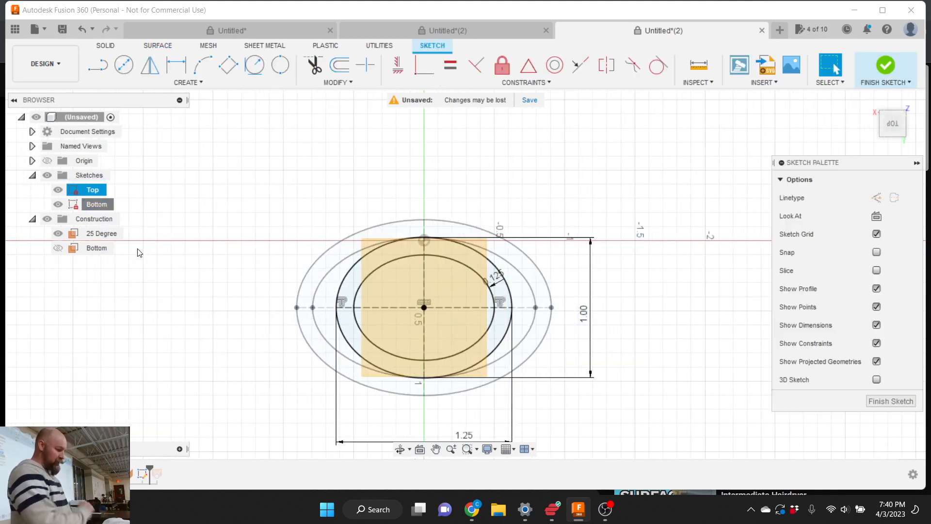
pyautogui.click(201, 82)
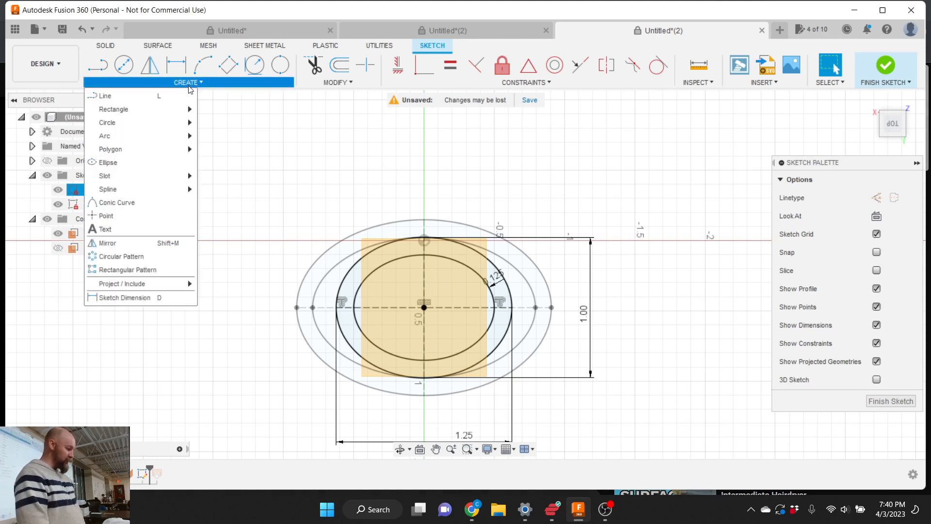
pyautogui.click(149, 216)
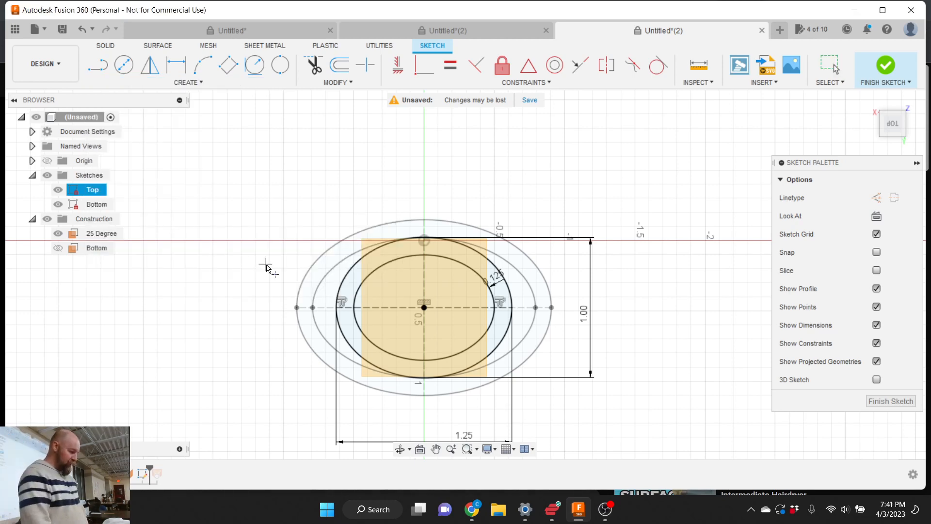
pyautogui.click(336, 307)
pyautogui.click(354, 307)
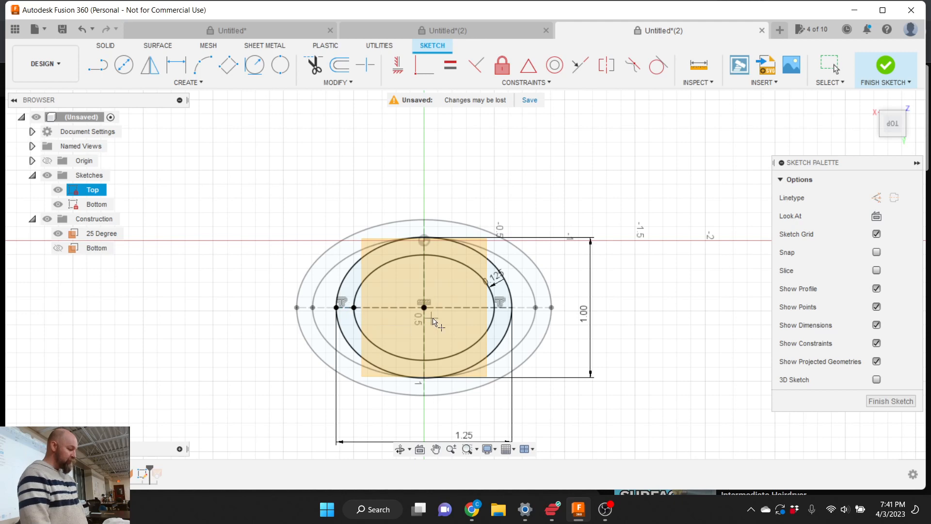
pyautogui.click(494, 307)
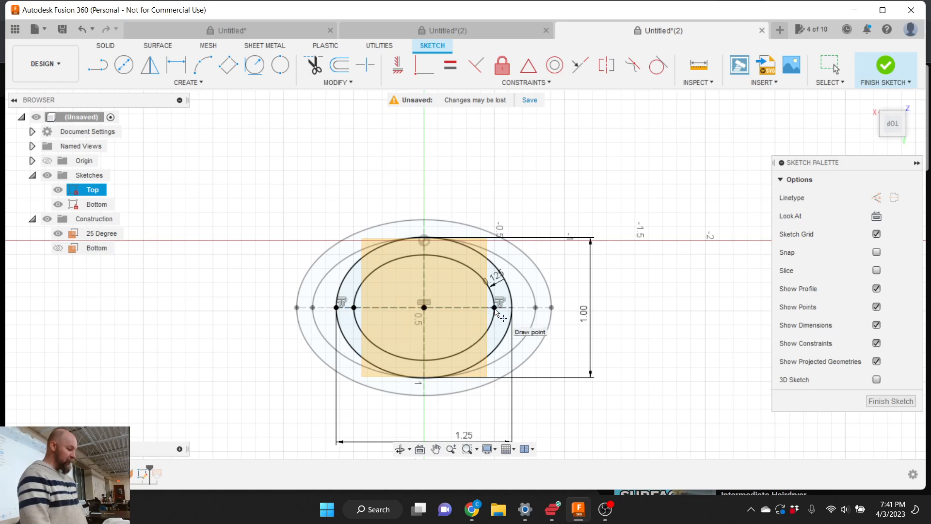
pyautogui.click(512, 309)
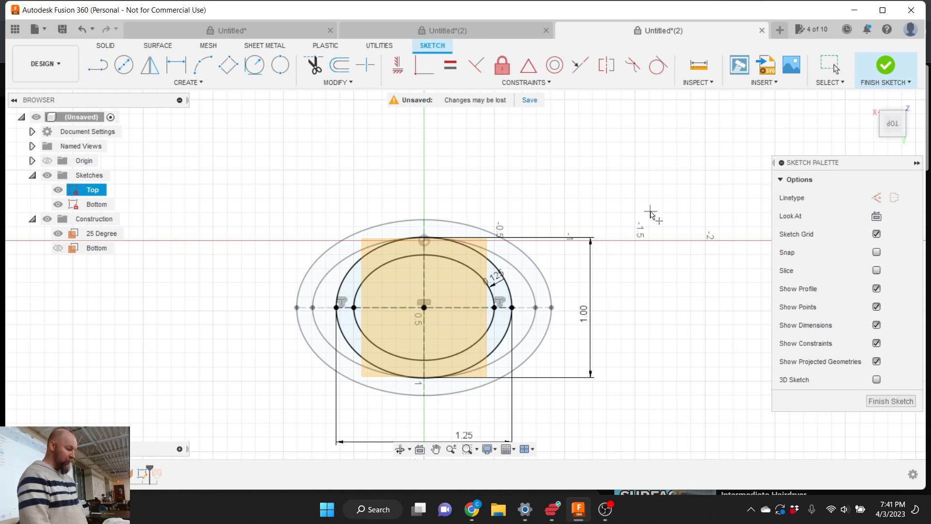
pyautogui.click(885, 70)
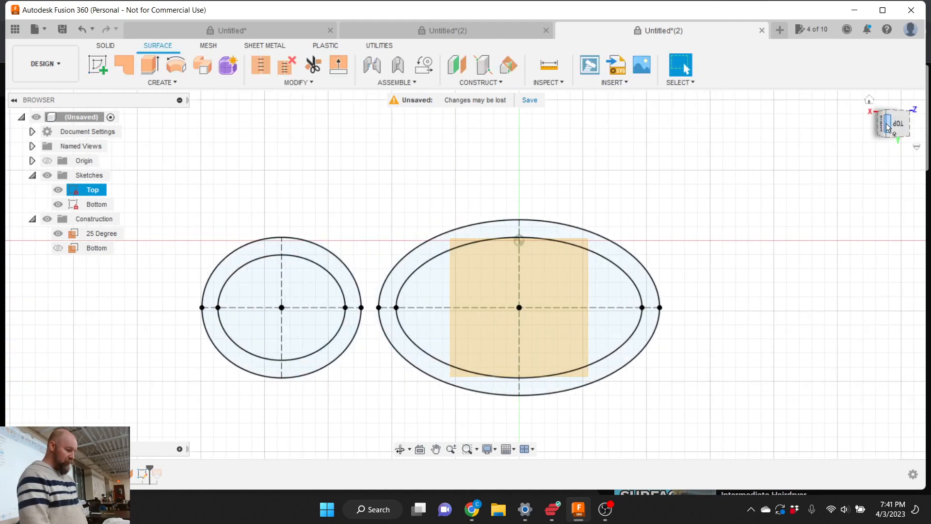
# Examine how the points and horizontal axes of the Top and Bottom sketches line up, from angled views and from directly above
pyautogui.moveTo(886, 124)
pyautogui.mouseDown()
pyautogui.moveTo(902, 117)
pyautogui.moveTo(893, 87)
pyautogui.moveTo(887, 128)
pyautogui.mouseUp()
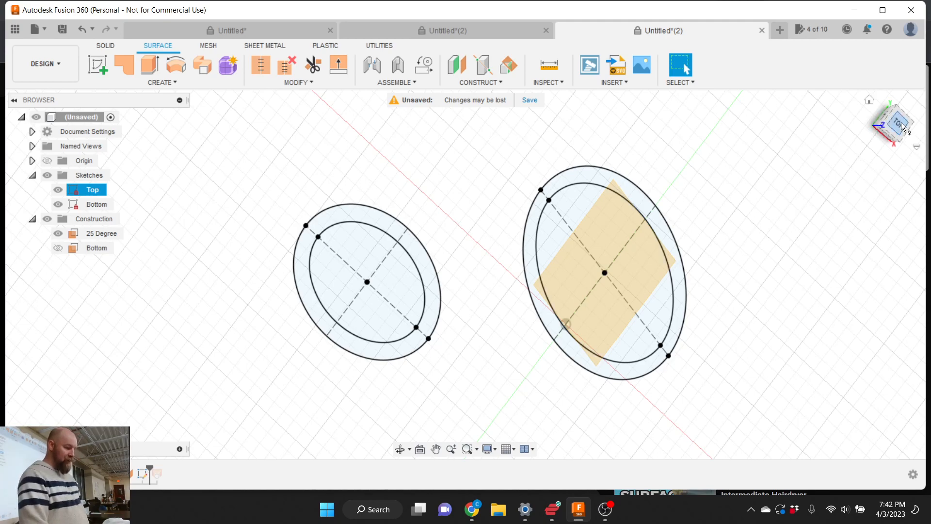
pyautogui.moveTo(896, 127); pyautogui.dragTo(902, 127)
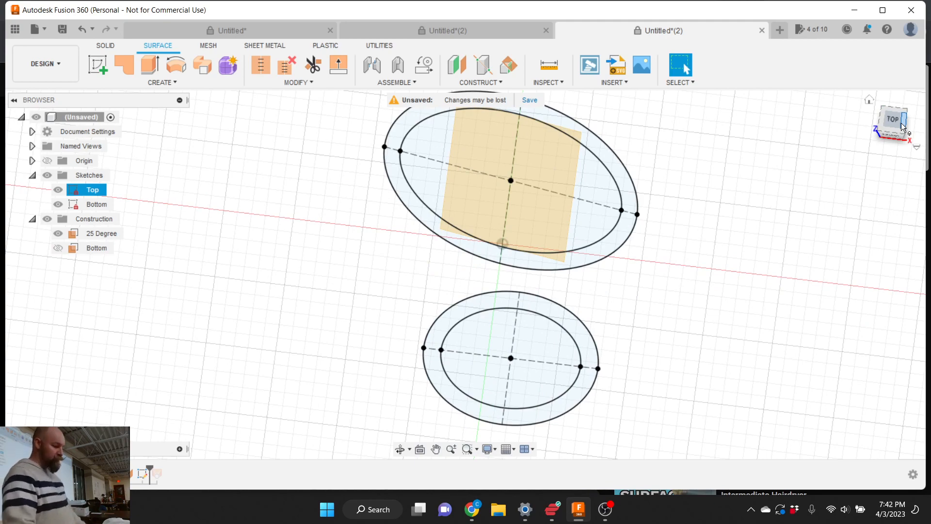
pyautogui.scroll(-2, 748, 318)
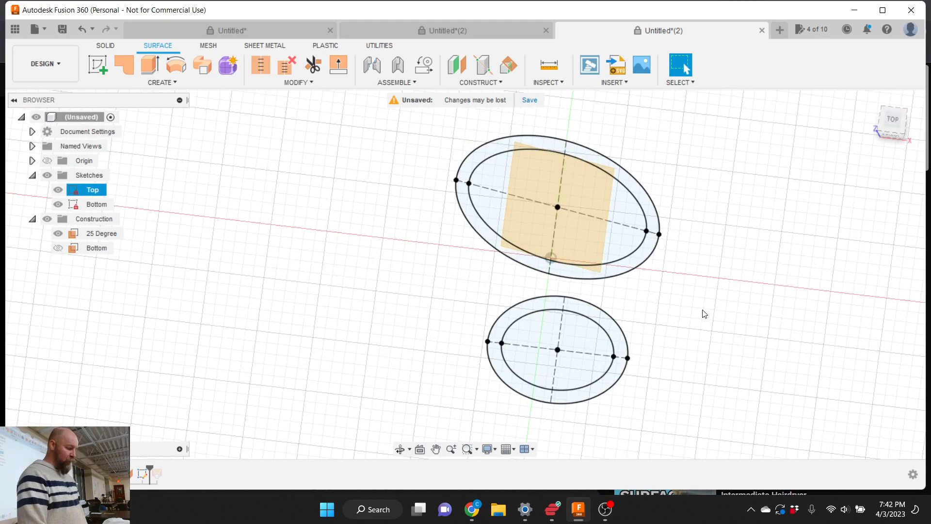
pyautogui.scroll(2, 699, 310)
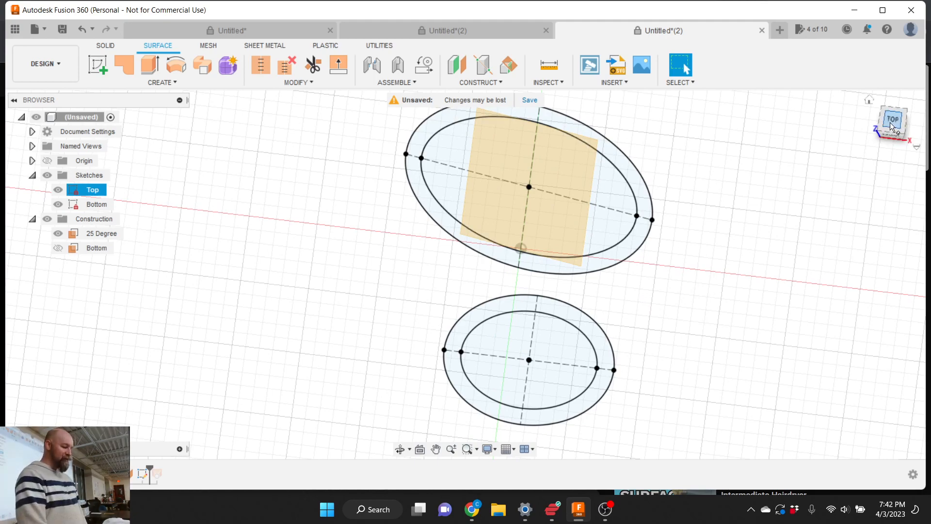
pyautogui.moveTo(889, 122); pyautogui.dragTo(878, 97)
pyautogui.scroll(-4, 575, 239)
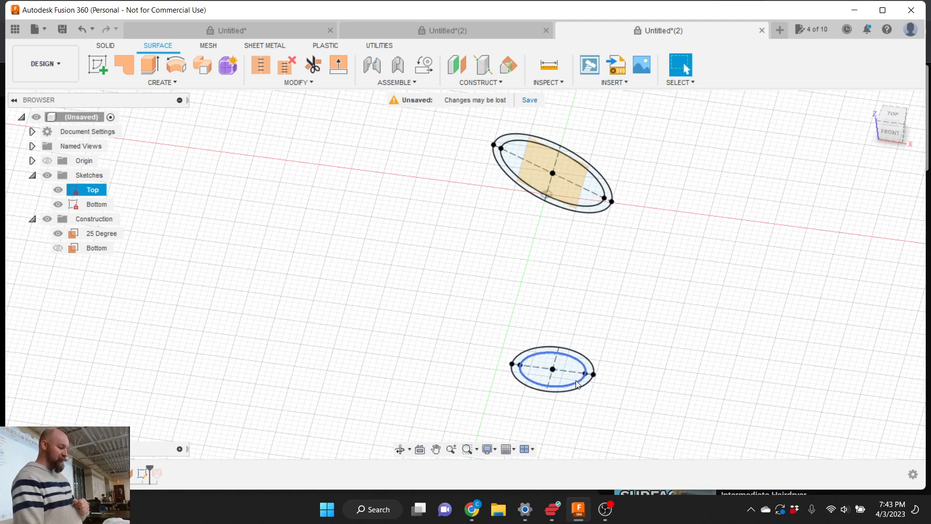
pyautogui.click(893, 118)
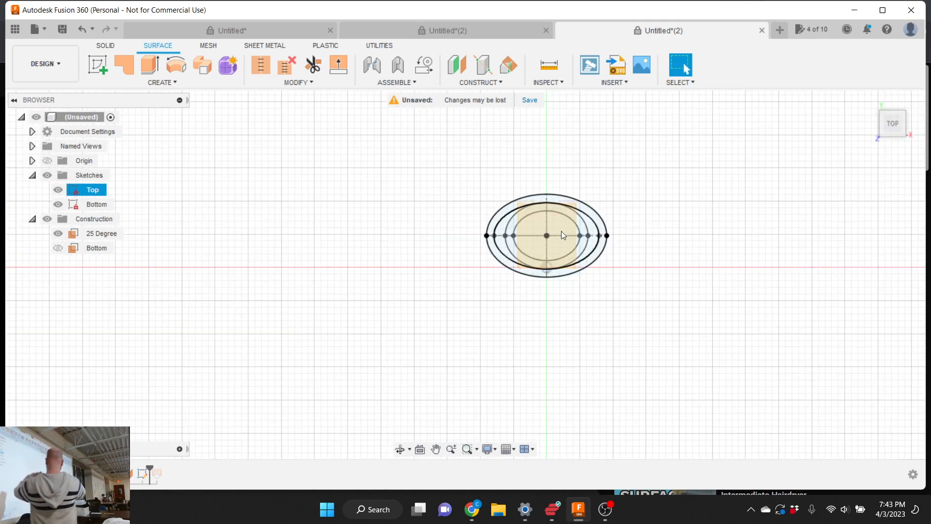
pyautogui.scroll(5, 567, 211)
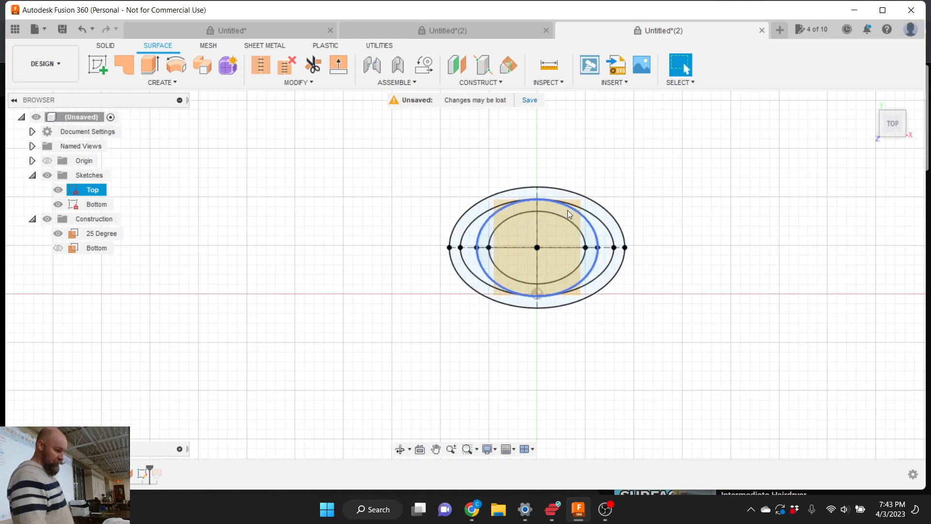
pyautogui.click(543, 345)
pyautogui.scroll(2, 543, 346)
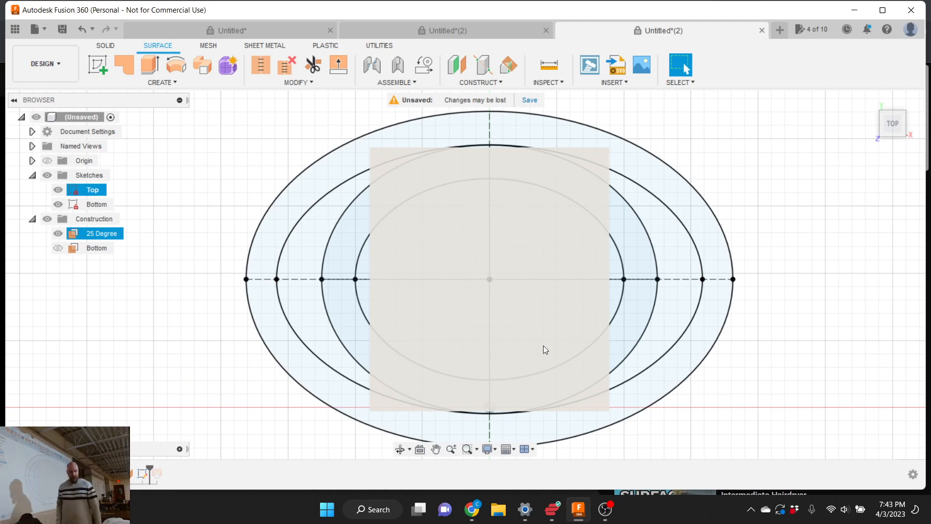
pyautogui.press('Escape')
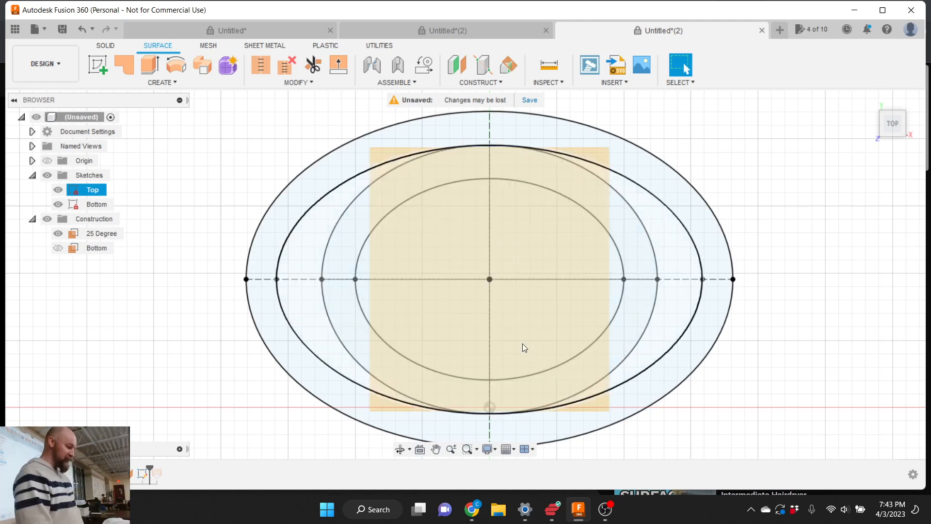
pyautogui.scroll(-4, 742, 185)
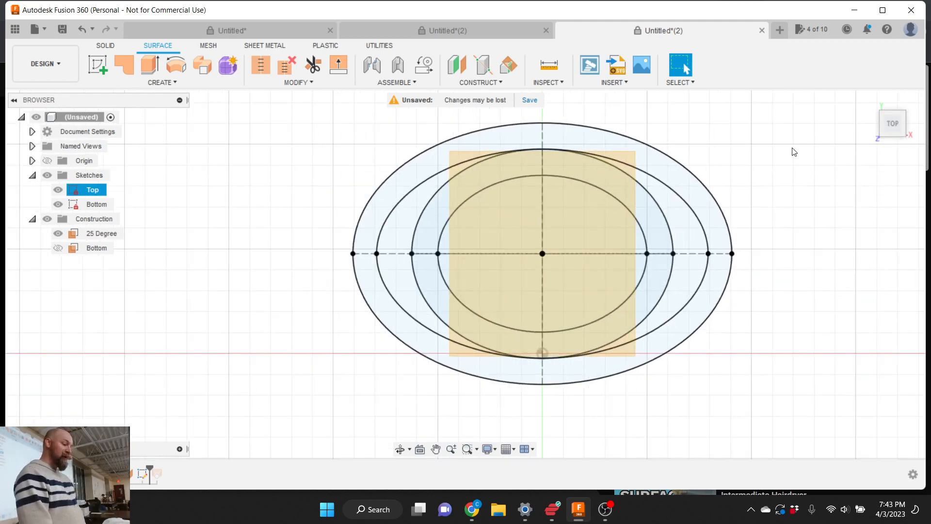
# Hide the 25 Degree construction plane while viewing both ellipse sketches at an angle
pyautogui.moveTo(879, 128); pyautogui.dragTo(868, 114)
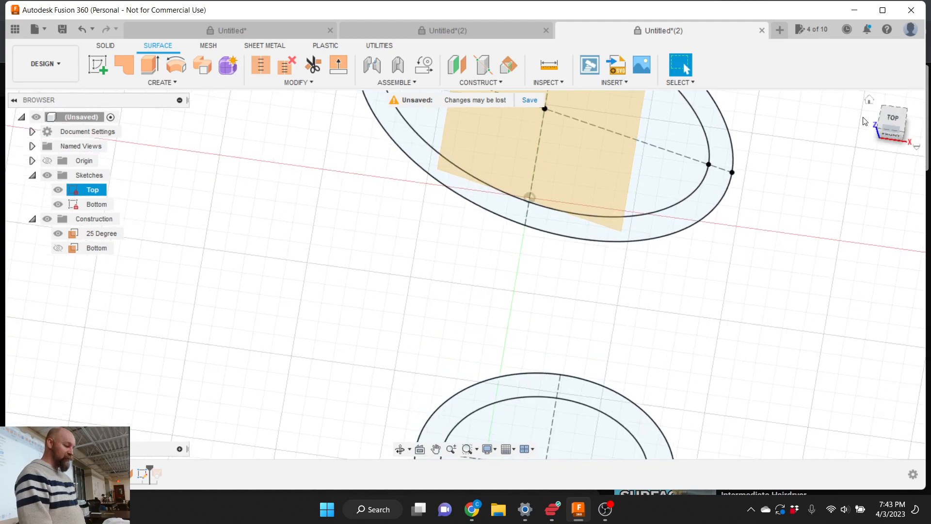
pyautogui.scroll(-3, 658, 315)
pyautogui.scroll(-2, 658, 315)
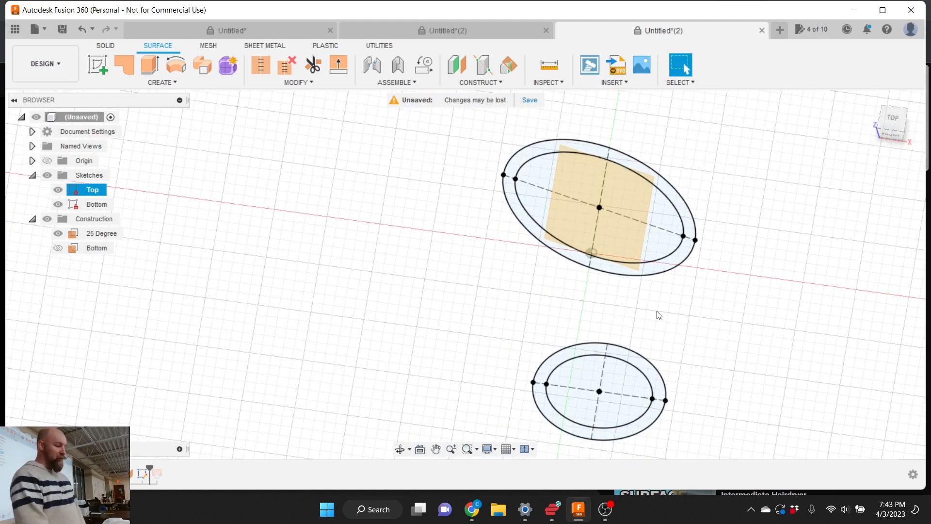
pyautogui.click(58, 233)
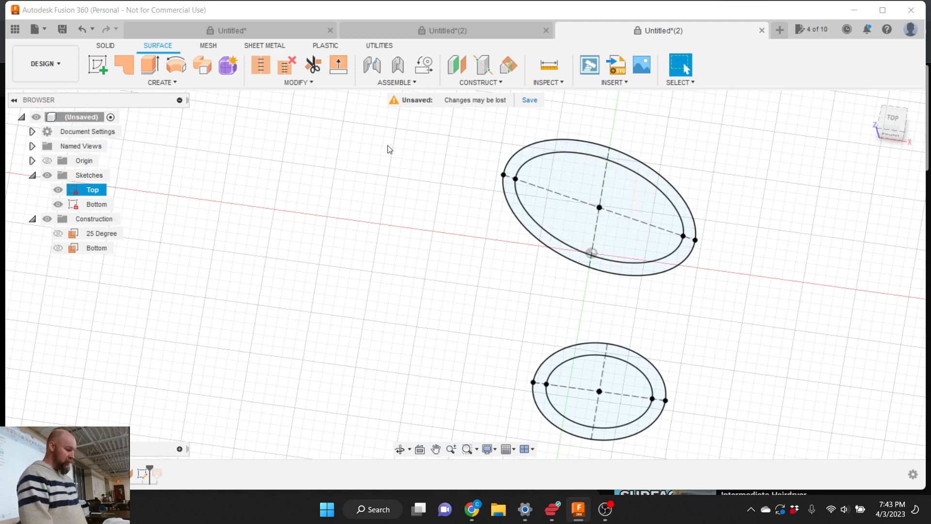
pyautogui.click(493, 84)
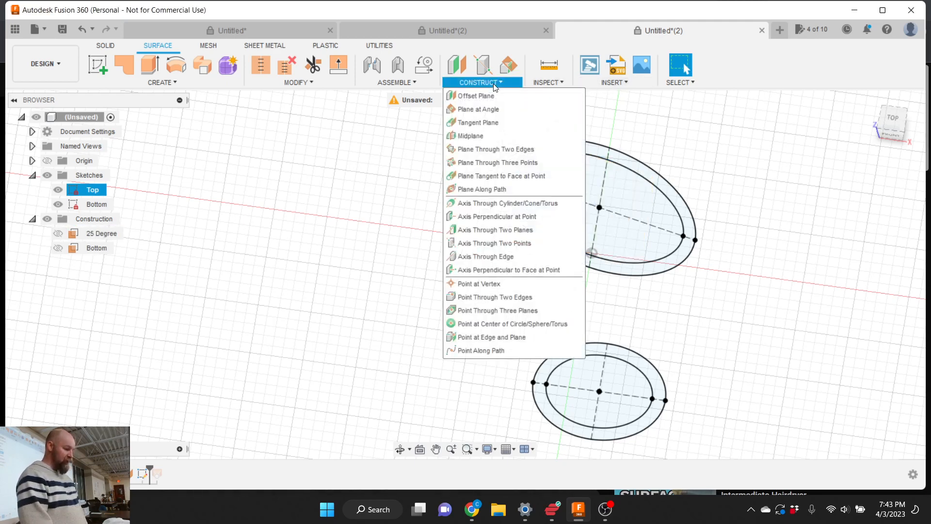
pyautogui.click(490, 110)
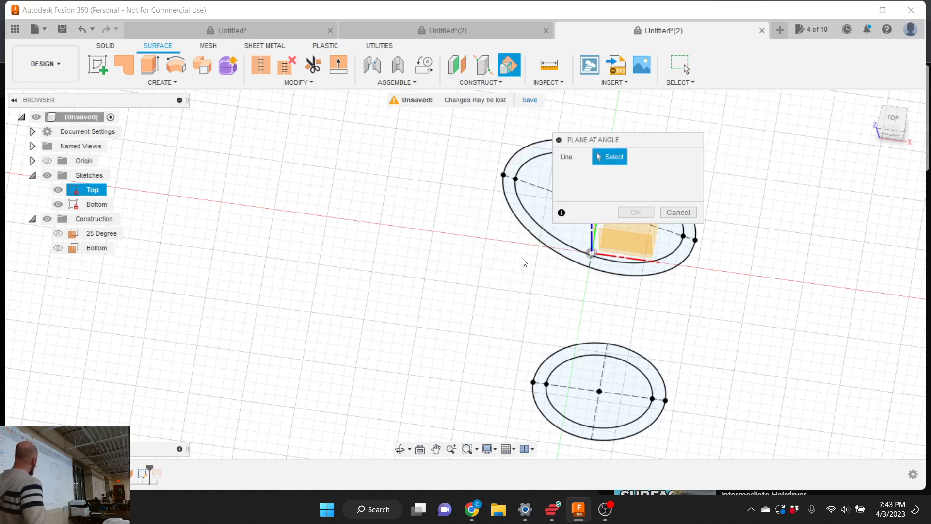
pyautogui.rightClick(625, 395)
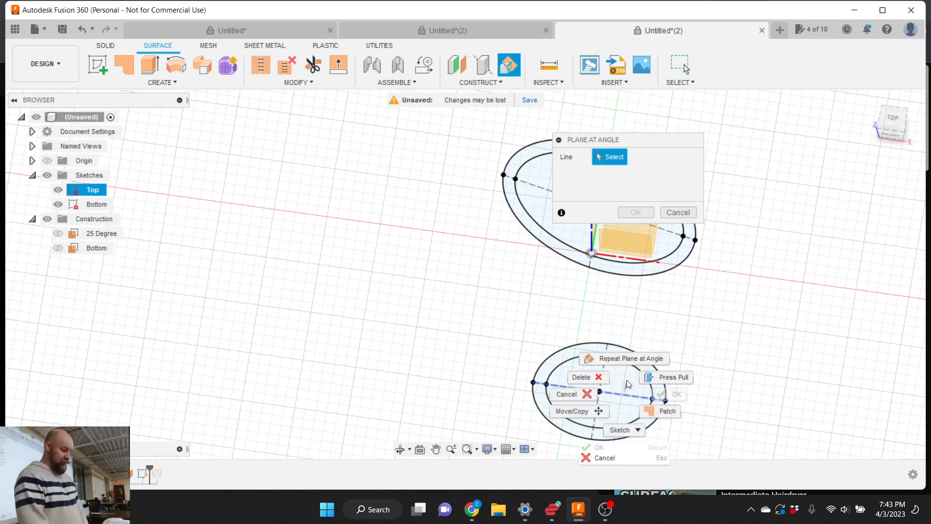
pyautogui.click(626, 396)
pyautogui.click(625, 397)
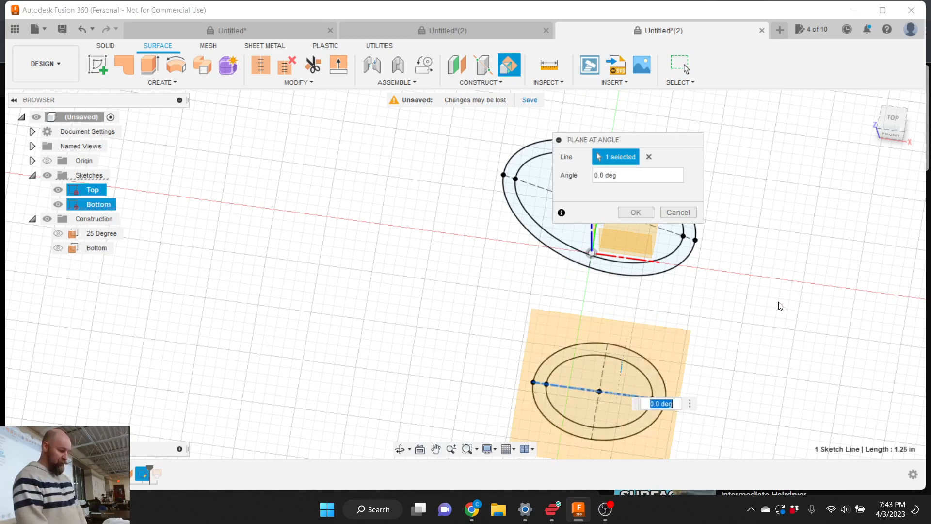
pyautogui.click(892, 120)
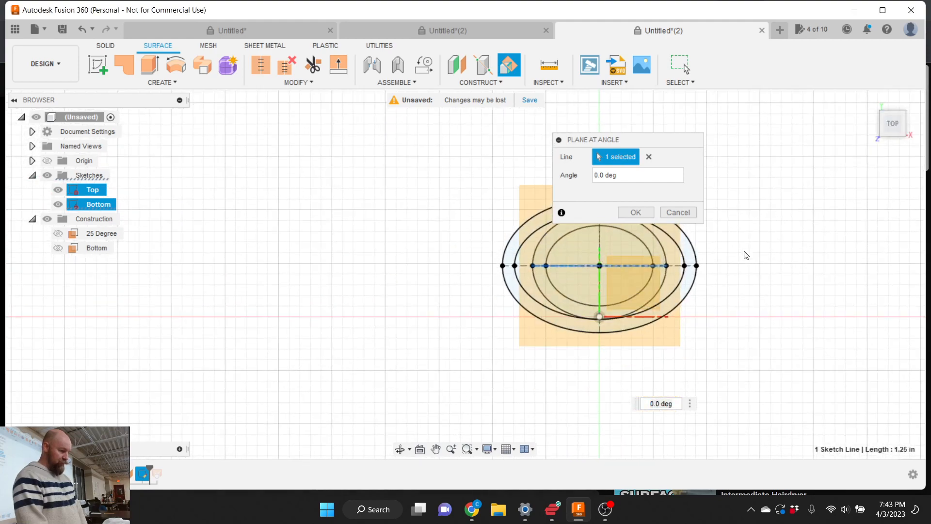
pyautogui.scroll(3, 705, 280)
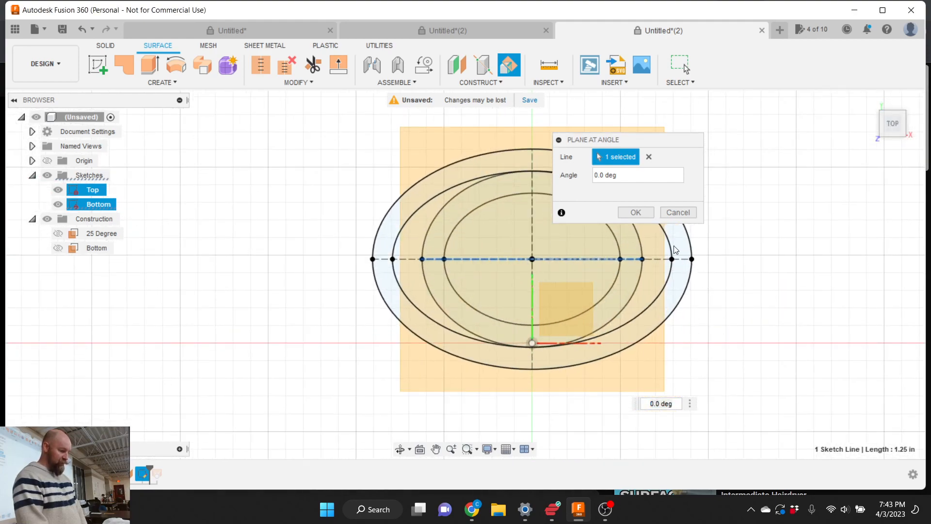
pyautogui.moveTo(616, 175); pyautogui.dragTo(574, 176)
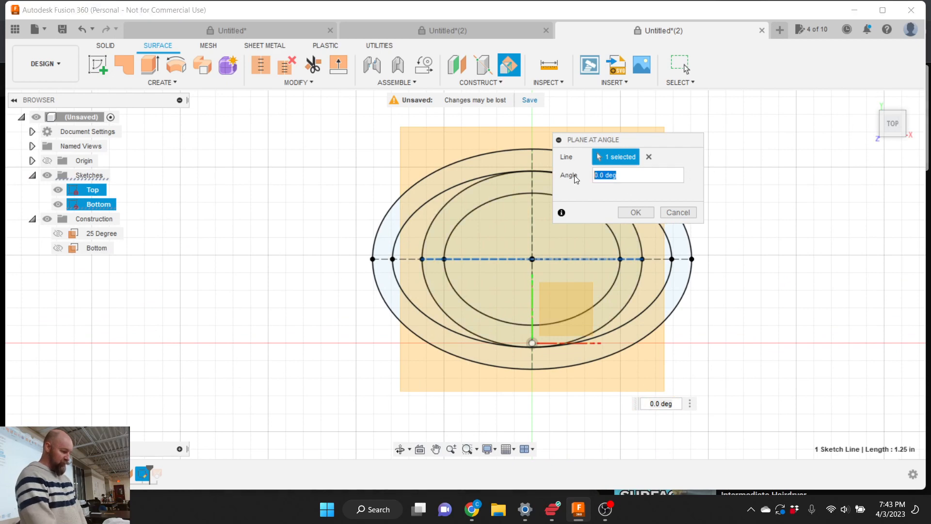
pyautogui.write('90')
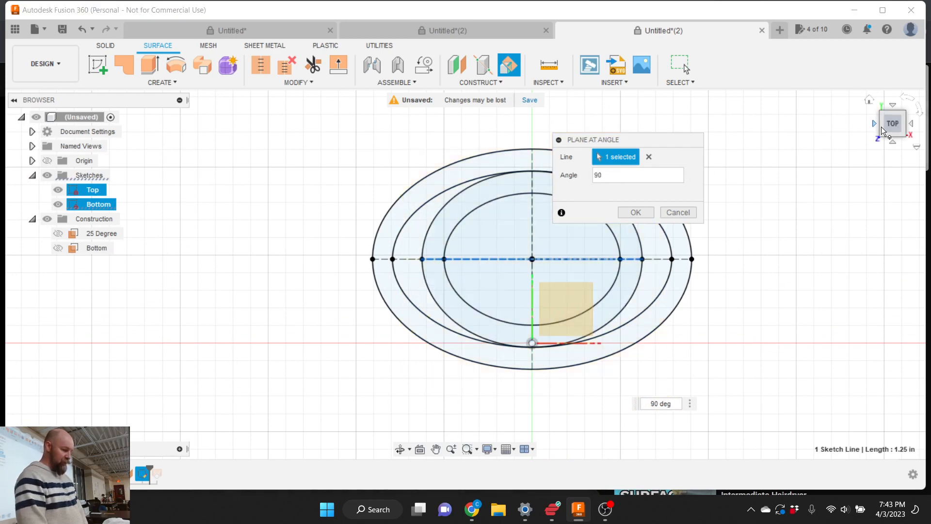
pyautogui.moveTo(880, 126); pyautogui.dragTo(865, 102)
pyautogui.scroll(-5, 469, 272)
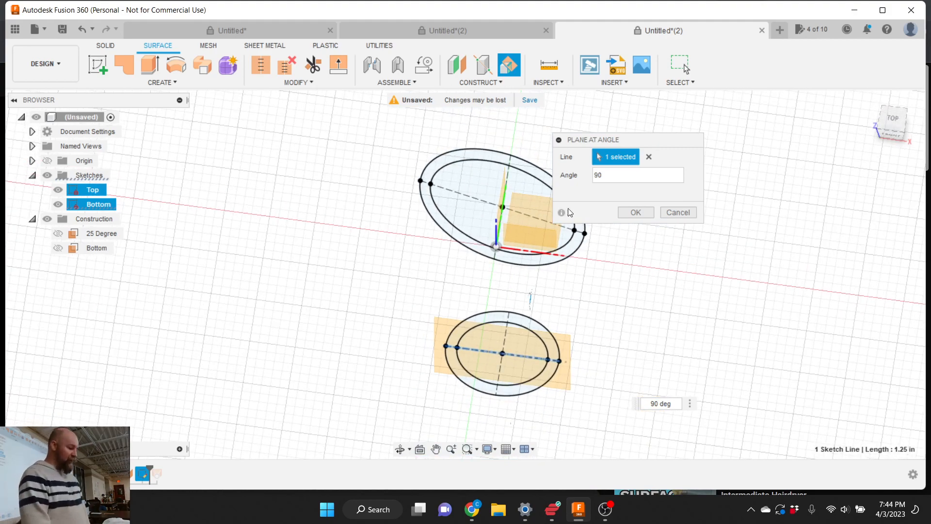
pyautogui.click(686, 212)
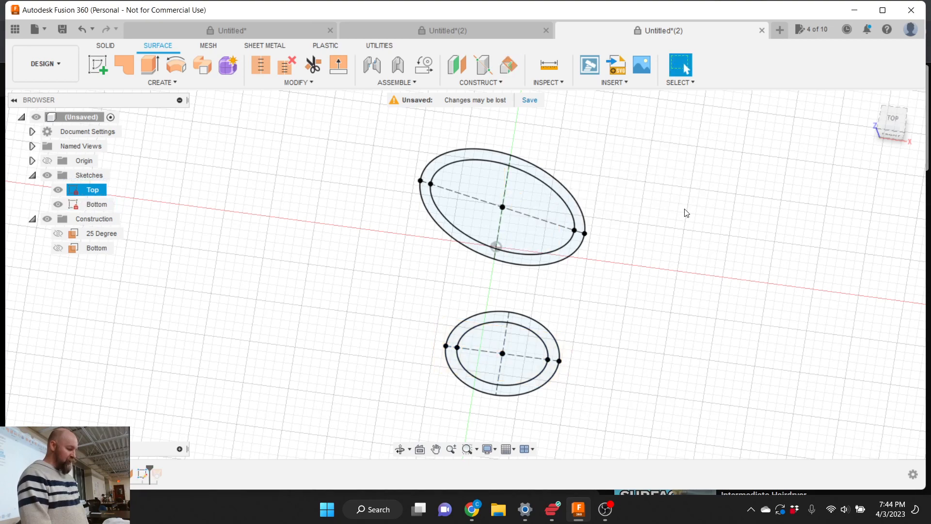
# Create a plane through three points: Top's outer point at the -X end, Bottom's inner point there, and Bottom's outer point at the +X end
pyautogui.click(500, 83)
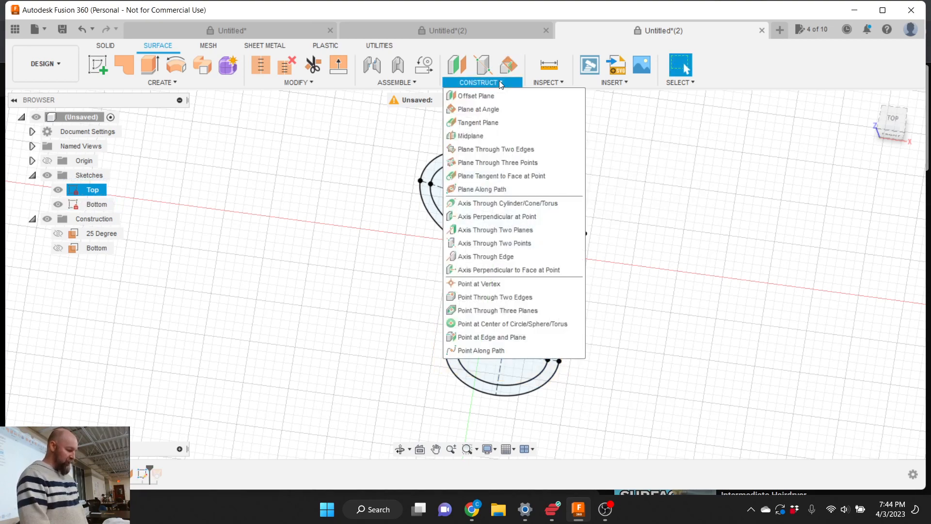
pyautogui.click(515, 166)
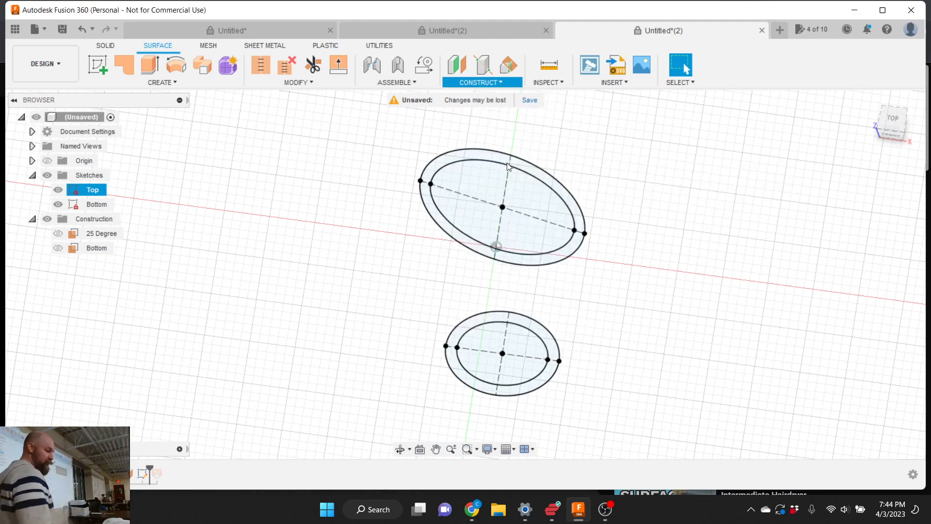
pyautogui.click(420, 180)
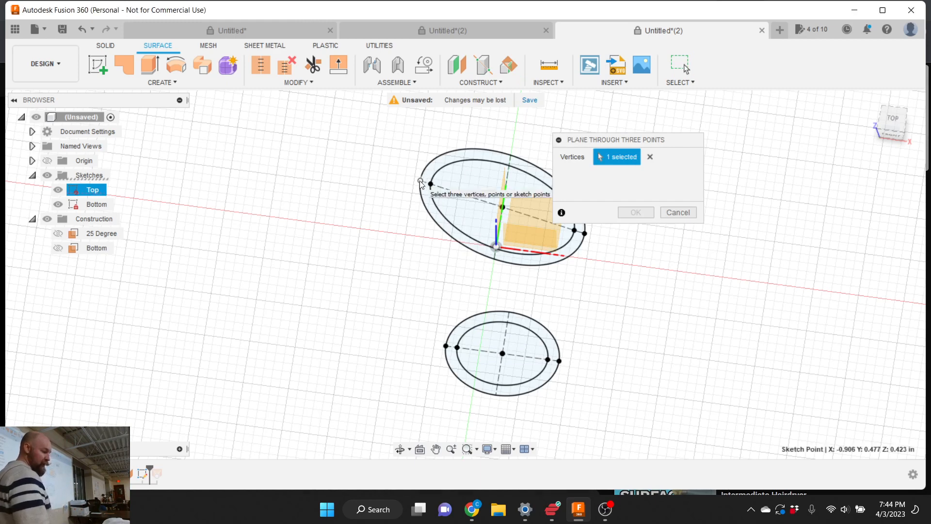
pyautogui.click(457, 347)
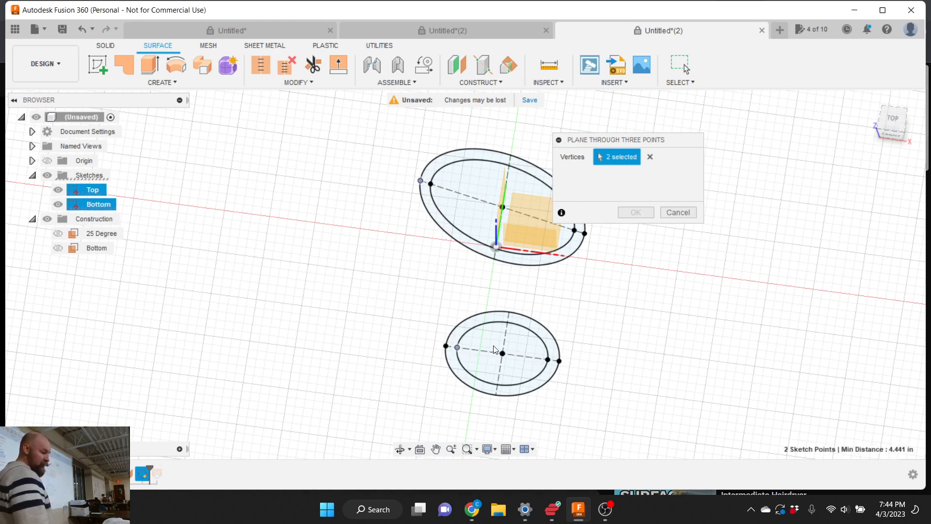
pyautogui.click(560, 360)
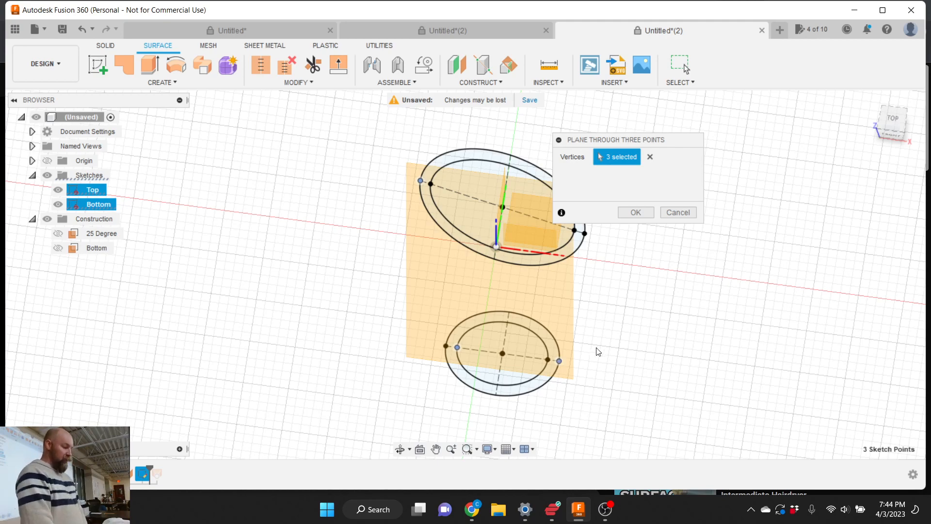
pyautogui.click(636, 212)
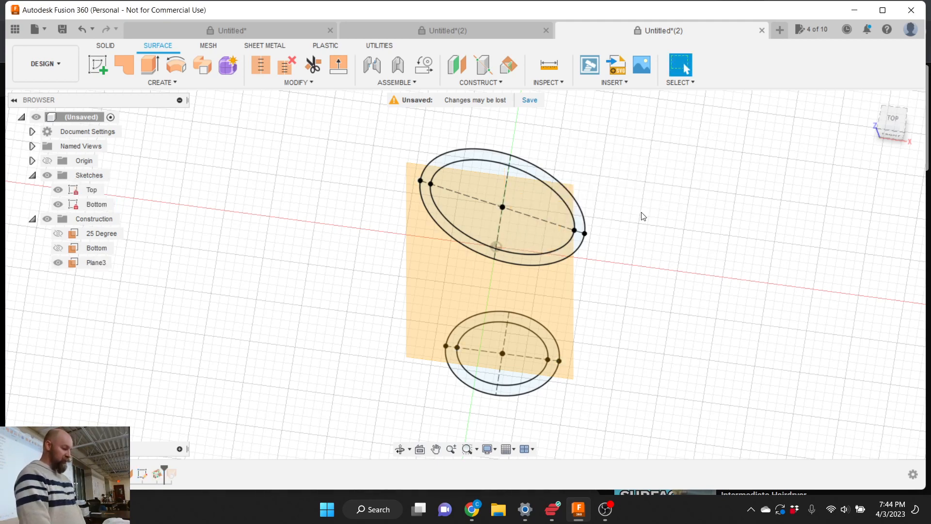
# Examine from several angled views how the new three-point plane cuts through the Top and Bottom ellipses
pyautogui.keyDown('shift'); pyautogui.moveTo(465, 274); pyautogui.dragTo(468, 237, button='middle'); pyautogui.keyUp('shift')
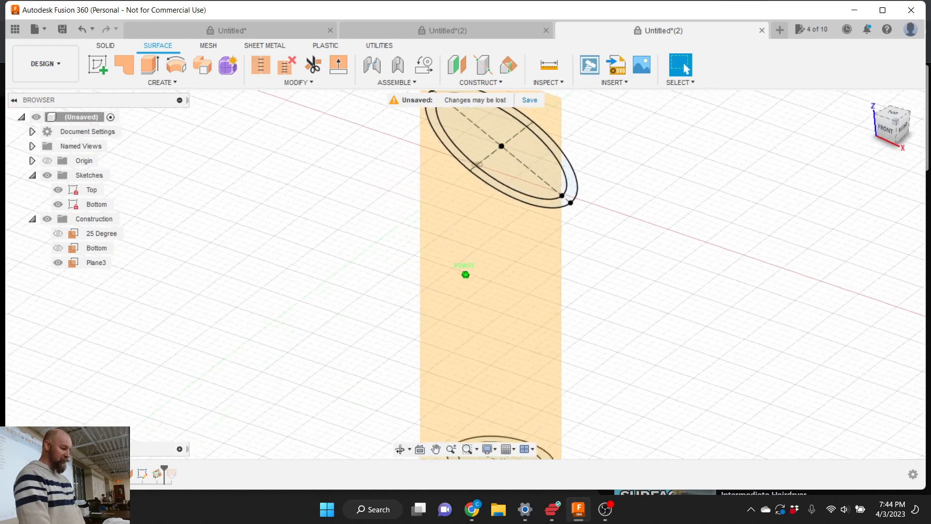
pyautogui.moveTo(863, 155)
pyautogui.mouseDown()
pyautogui.moveTo(807, 157)
pyautogui.moveTo(818, 157)
pyautogui.mouseUp()
pyautogui.scroll(-2, 610, 241)
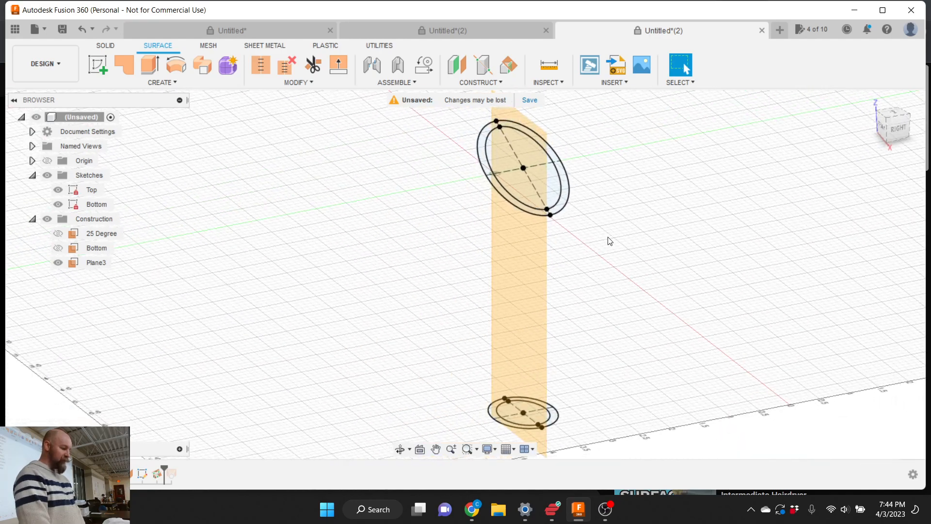
pyautogui.scroll(-1, 610, 241)
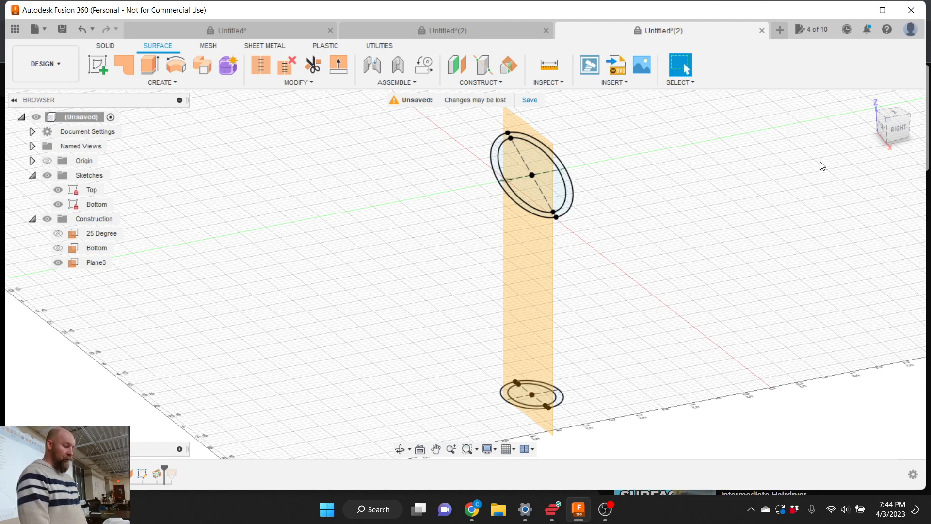
pyautogui.moveTo(889, 132)
pyautogui.mouseDown()
pyautogui.moveTo(904, 128)
pyautogui.moveTo(883, 131)
pyautogui.mouseUp()
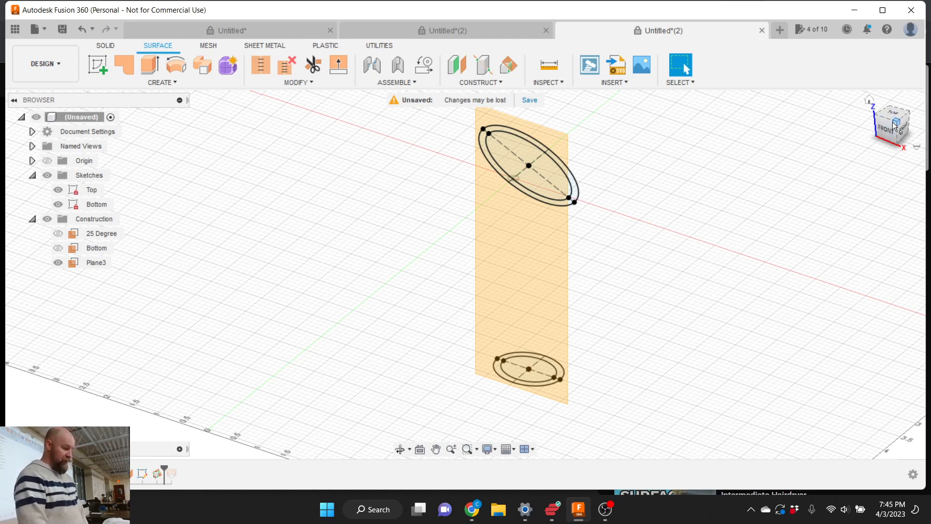
pyautogui.moveTo(890, 124); pyautogui.dragTo(882, 129)
pyautogui.moveTo(510, 201)
pyautogui.keyDown('shift'); pyautogui.mouseDown(button='middle')
pyautogui.moveTo(495, 217)
pyautogui.moveTo(494, 180)
pyautogui.mouseUp(button='middle'); pyautogui.keyUp('shift')
pyautogui.moveTo(875, 127); pyautogui.dragTo(892, 123)
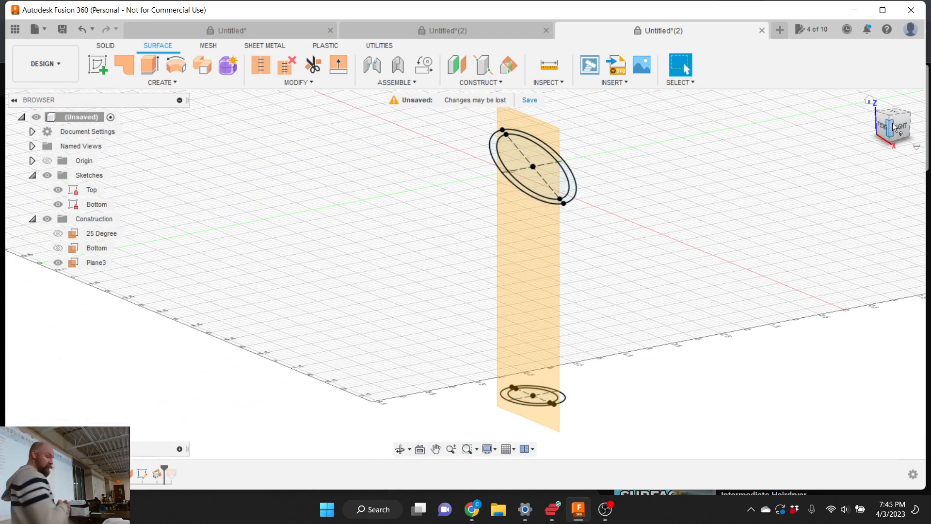
pyautogui.click(888, 124)
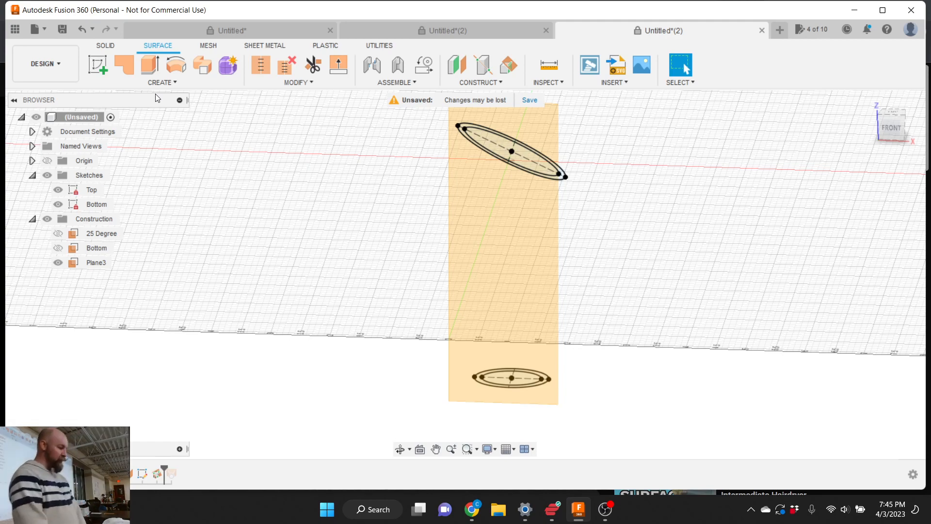
# Start a new sketch on the plane passing through the Top and Bottom ellipse points
pyautogui.click(170, 82)
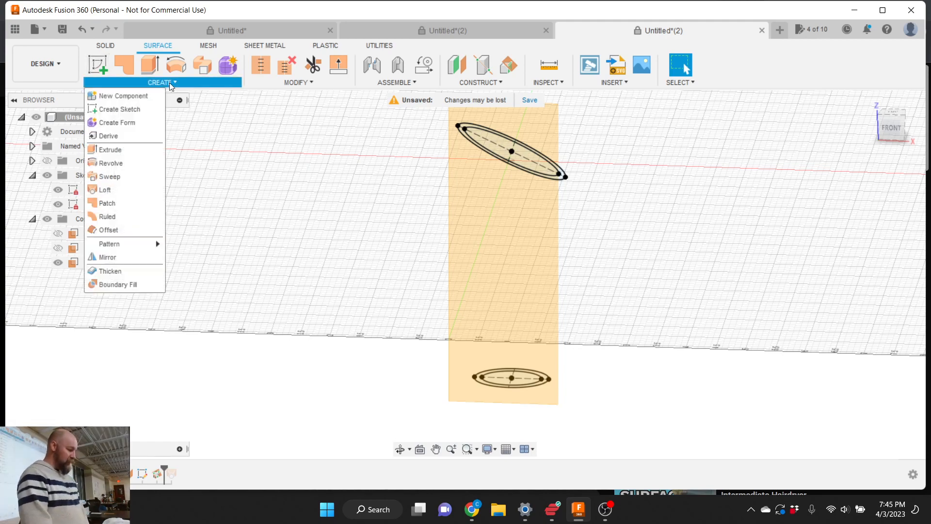
pyautogui.click(138, 109)
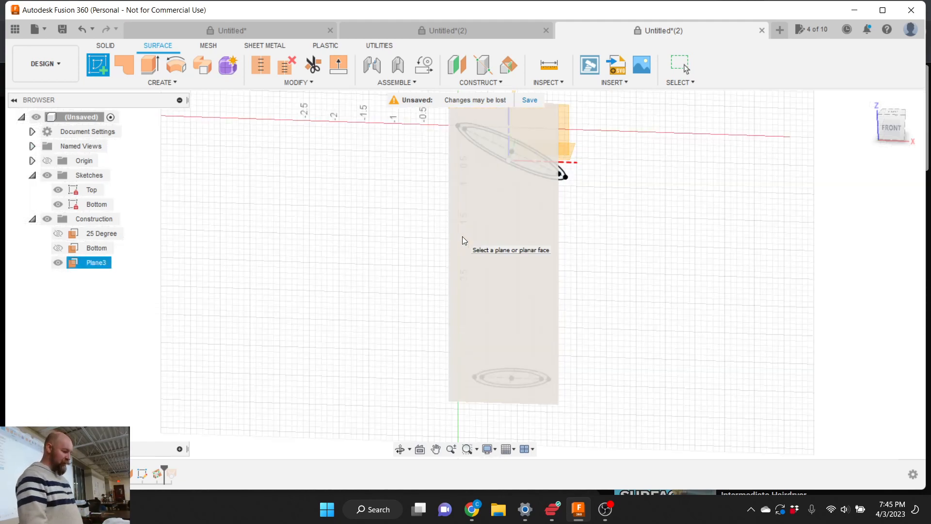
pyautogui.click(462, 237)
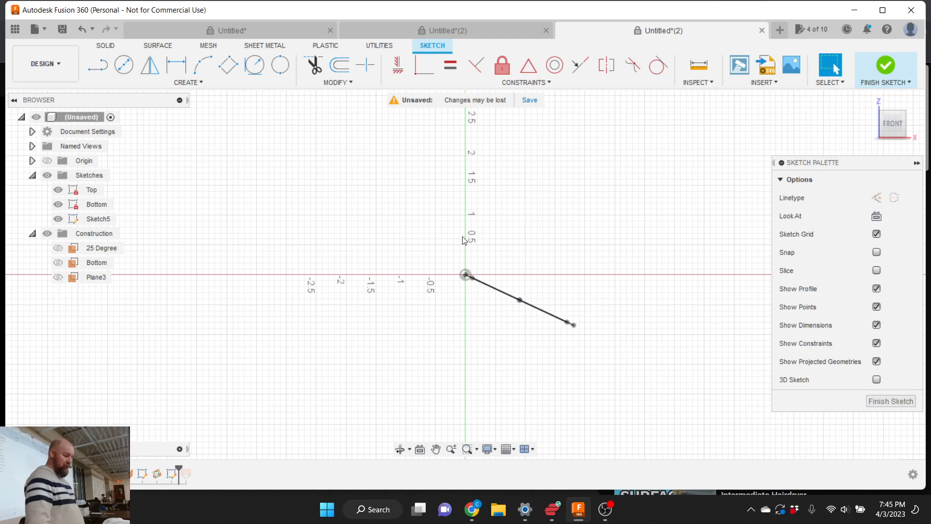
# Select the Bottom sketch's four inner and outer ellipse points for projection into the new sketch, keeping the projection link on
pyautogui.scroll(-3, 513, 197)
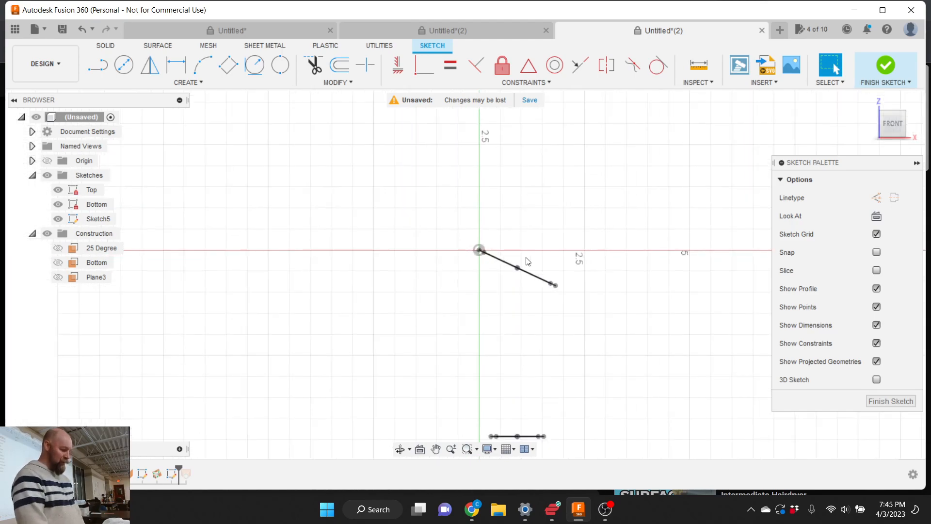
pyautogui.scroll(3, 537, 408)
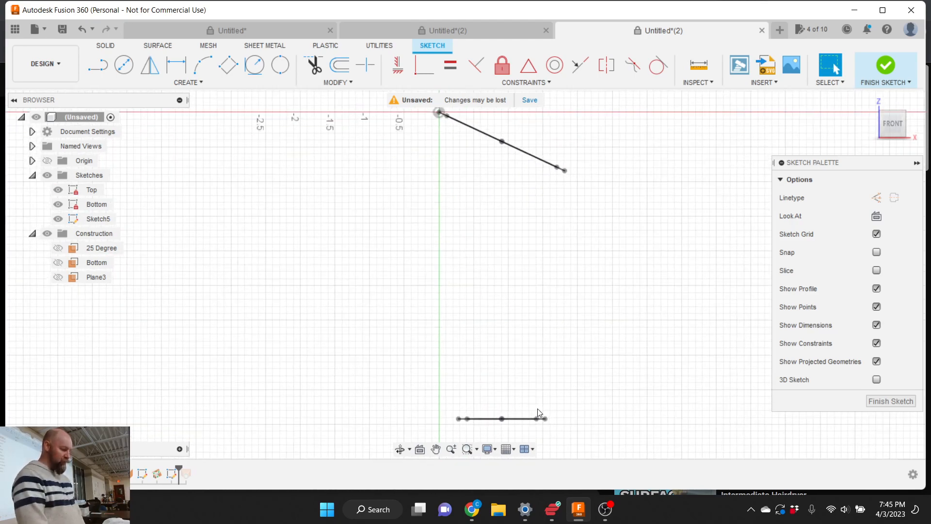
pyautogui.scroll(-1, 538, 408)
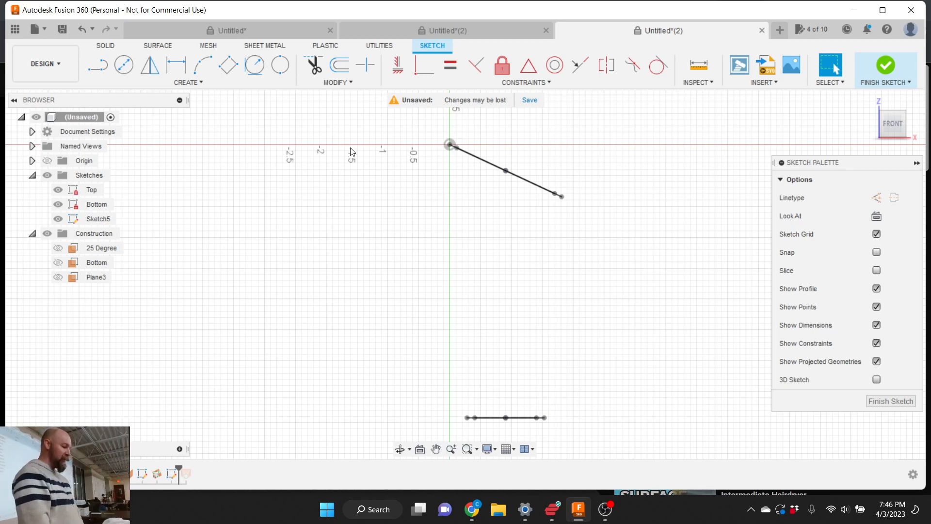
pyautogui.click(195, 84)
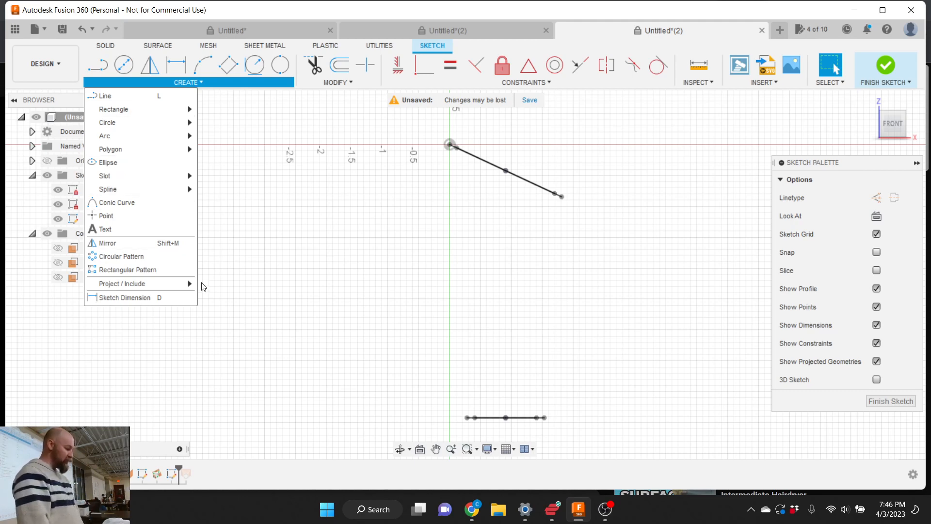
pyautogui.moveTo(188, 287)
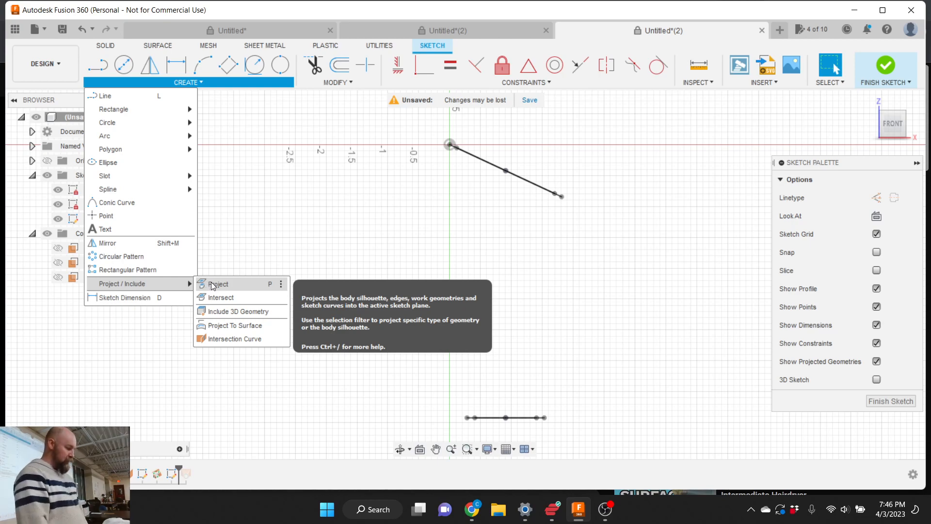
pyautogui.click(210, 285)
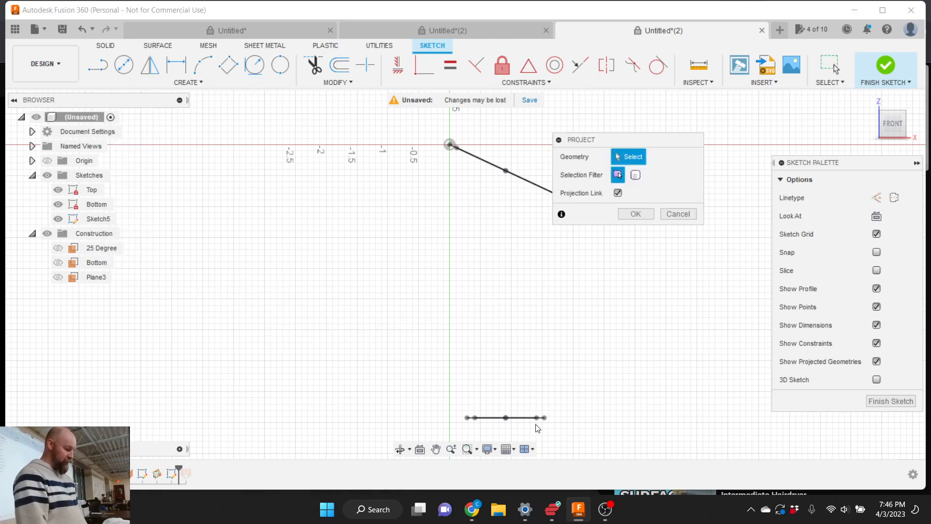
pyautogui.scroll(3, 535, 435)
pyautogui.scroll(1, 535, 435)
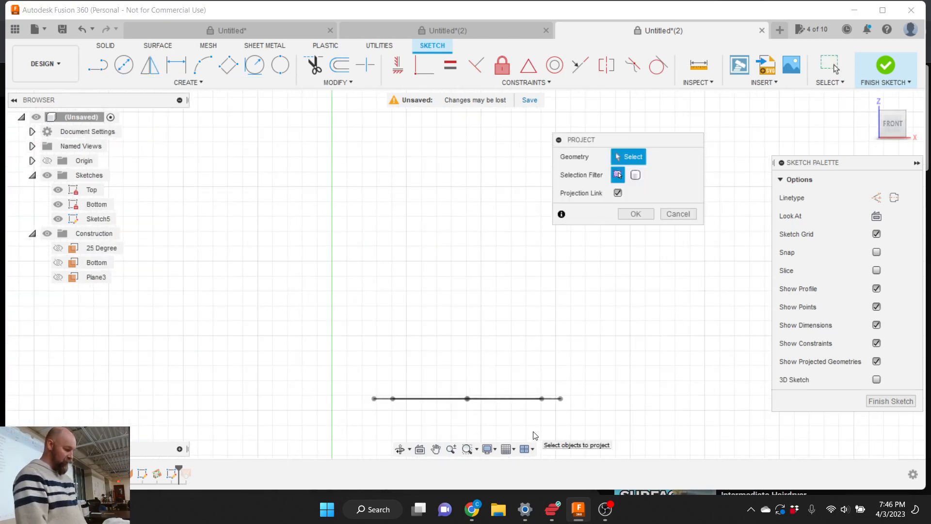
pyautogui.click(560, 398)
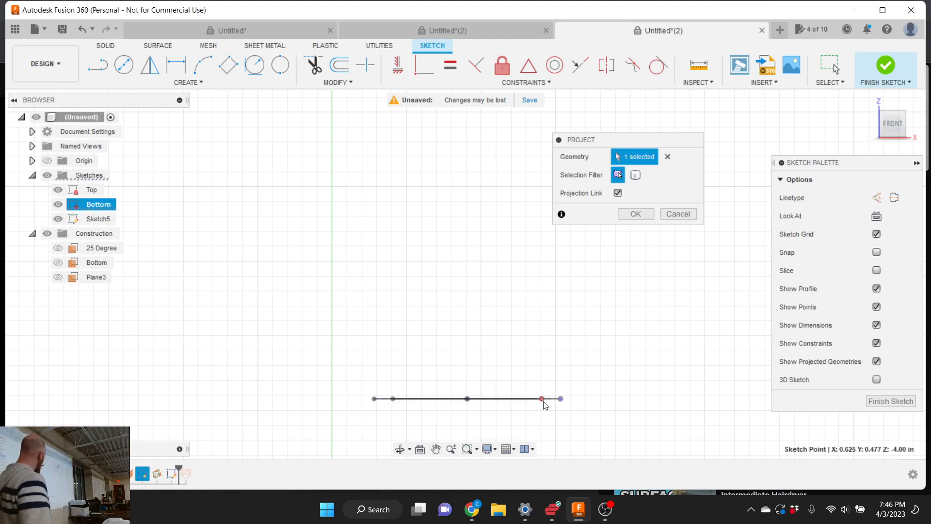
pyautogui.click(542, 399)
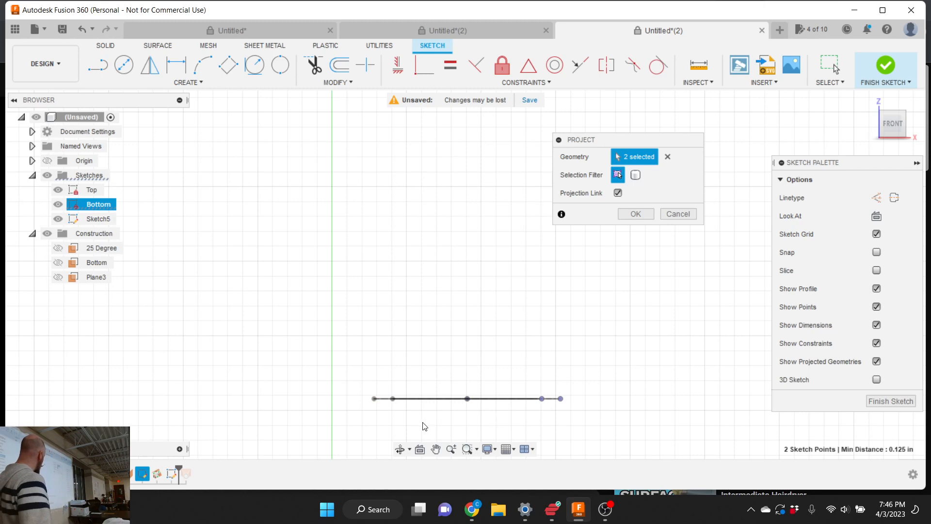
pyautogui.click(393, 399)
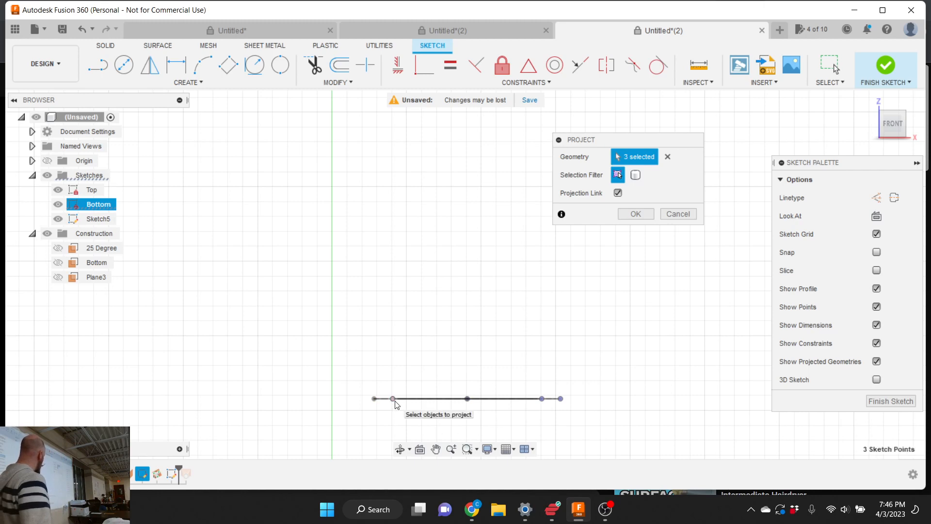
pyautogui.click(374, 399)
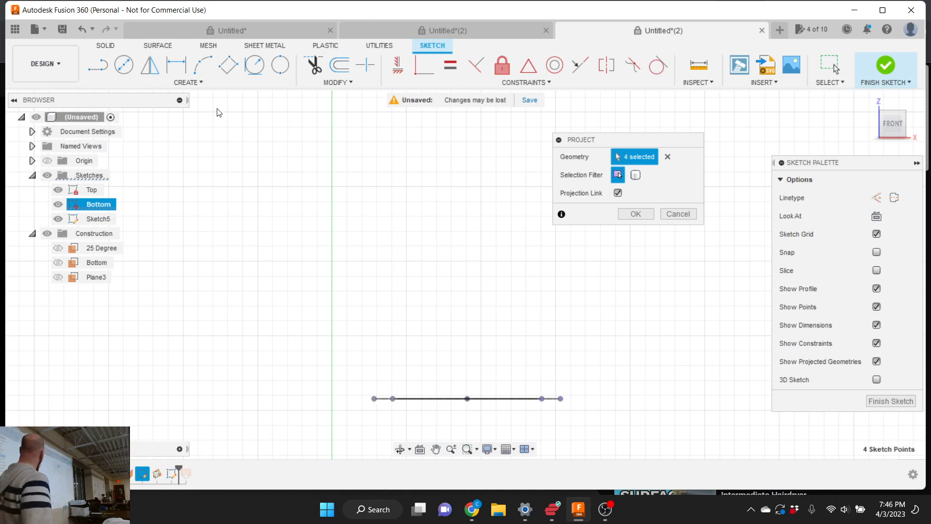
pyautogui.click(188, 82)
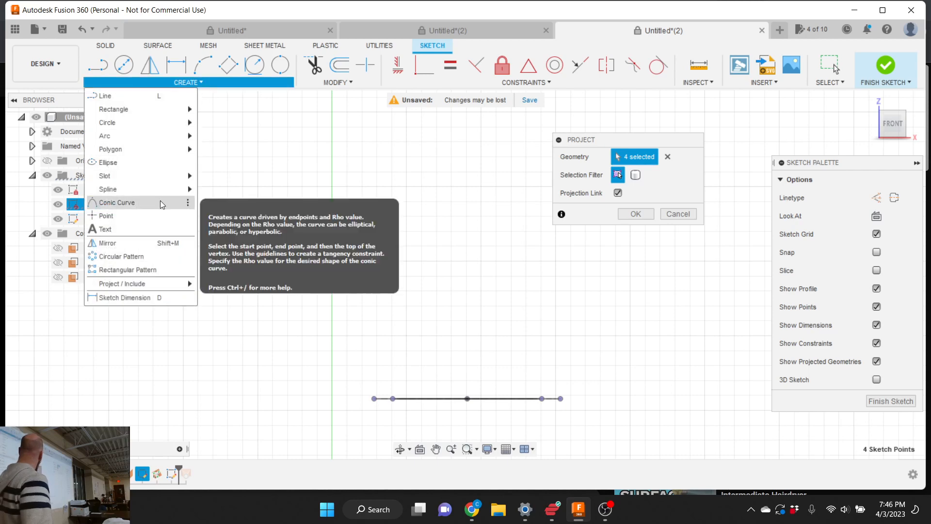
pyautogui.moveTo(167, 283)
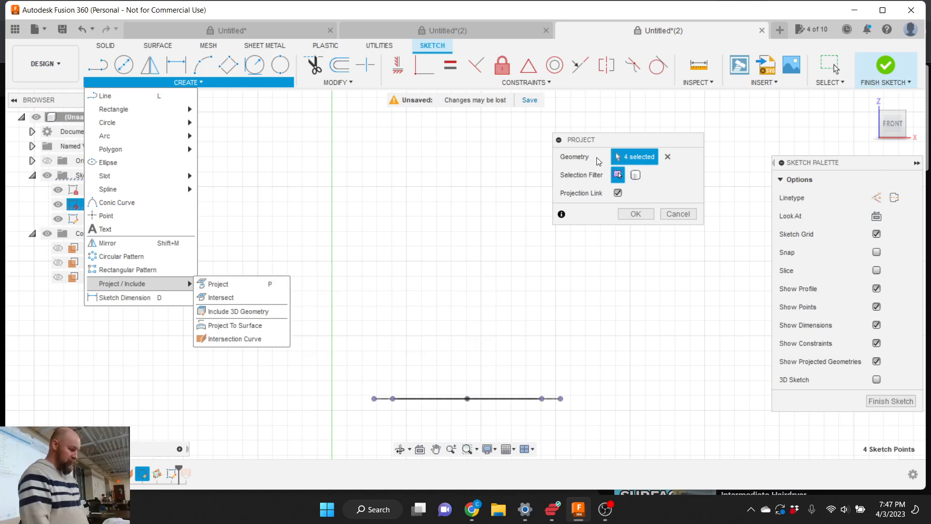
pyautogui.click(617, 140)
# Add the Top sketch's inner and outer ellipse points to the projection selection
pyautogui.scroll(-3, 593, 406)
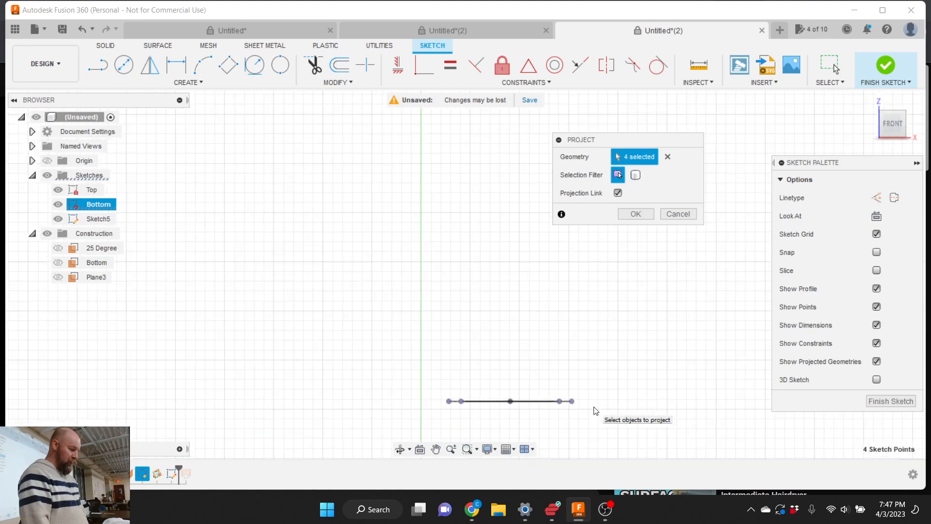
pyautogui.scroll(-4, 595, 410)
pyautogui.scroll(1, 600, 260)
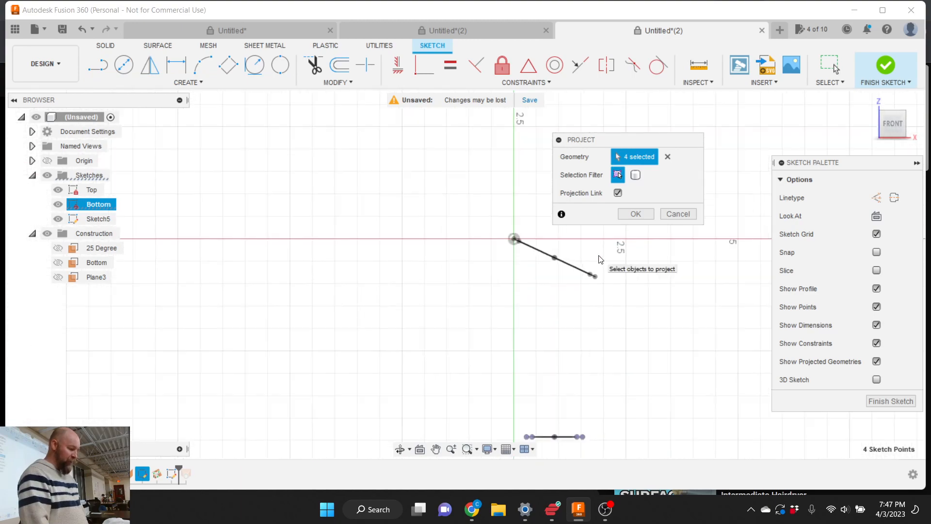
pyautogui.scroll(4, 599, 260)
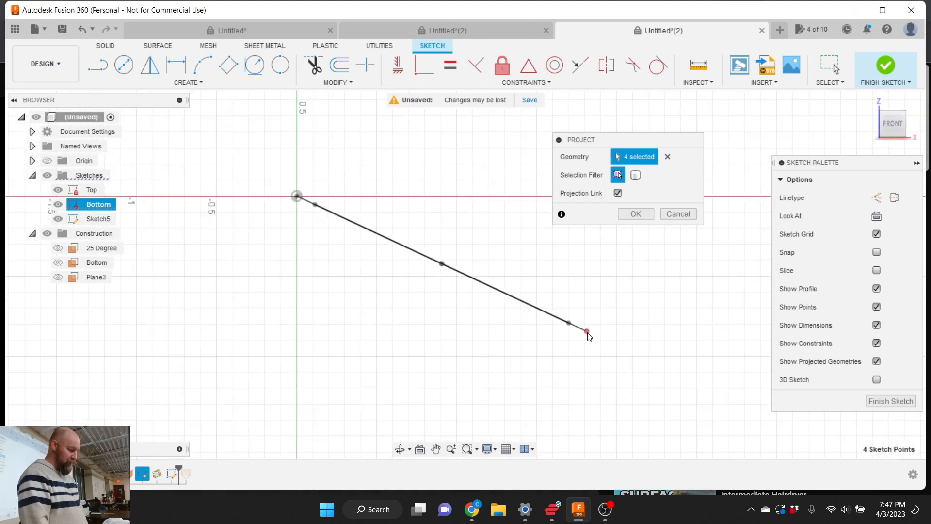
# Project the four end points of the slanted Top sketch's inner and outer profiles into the active sketch
pyautogui.click(586, 331)
pyautogui.click(569, 323)
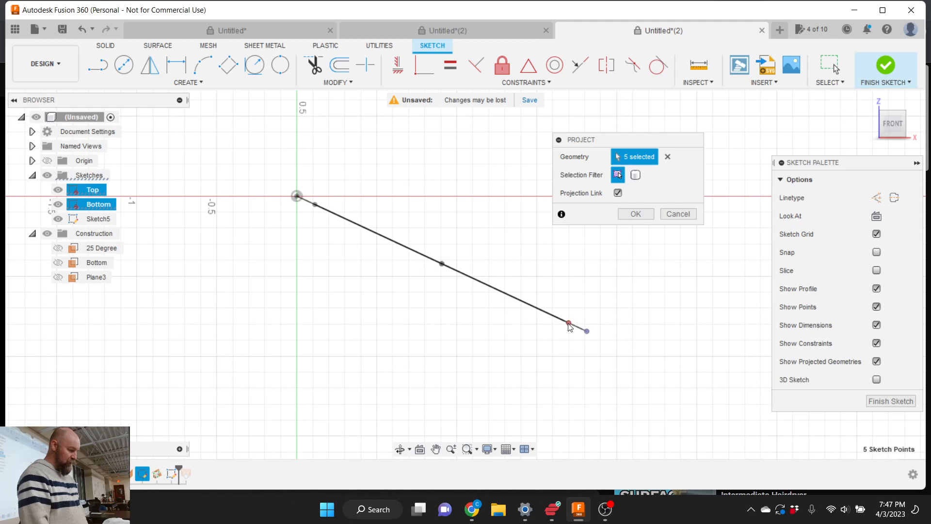
pyautogui.click(442, 264)
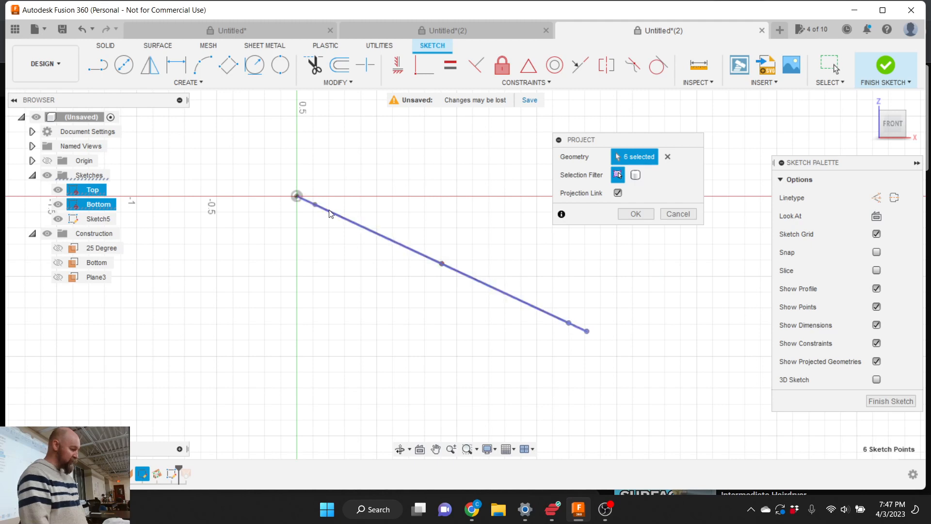
pyautogui.click(297, 197)
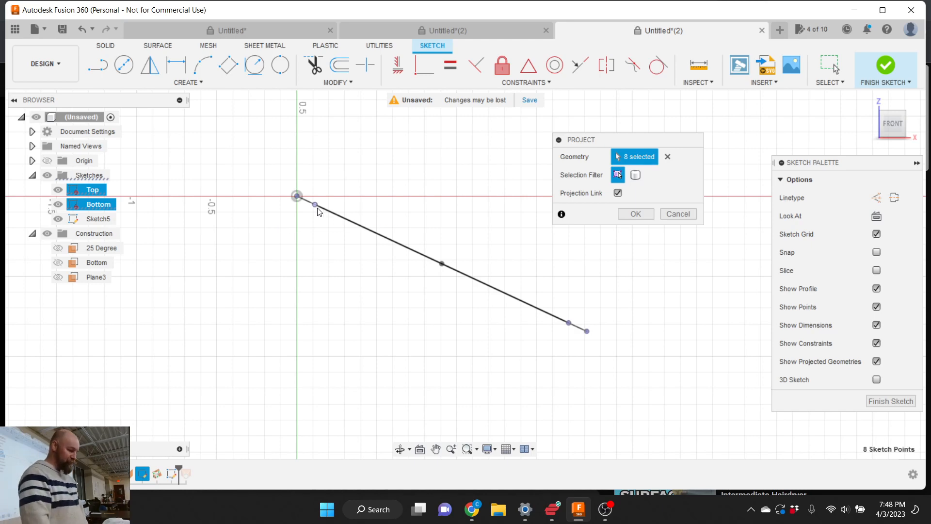
# Draw a 3-point arc from the Top profile's lower outer end point to the Bottom profile's right outer end point, bowing slightly inward
pyautogui.scroll(-1, 506, 188)
pyautogui.scroll(-2, 506, 188)
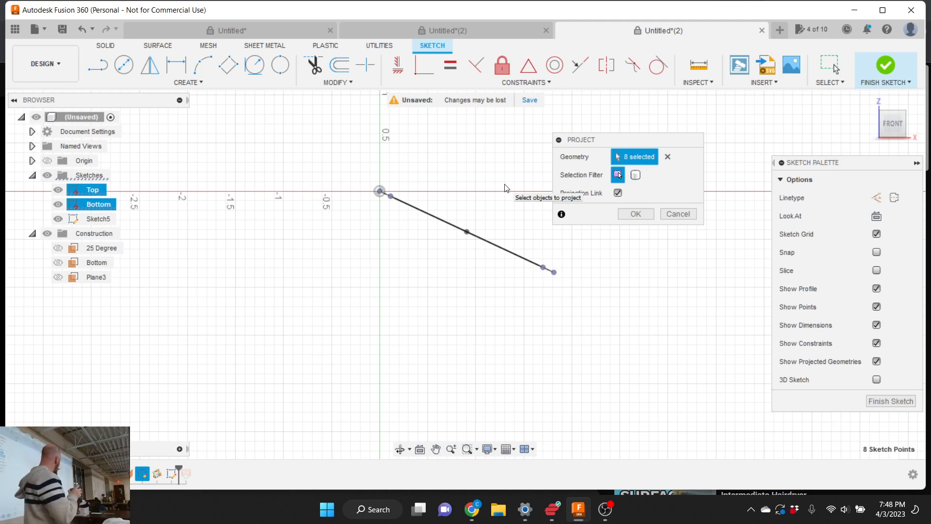
pyautogui.scroll(-3, 506, 188)
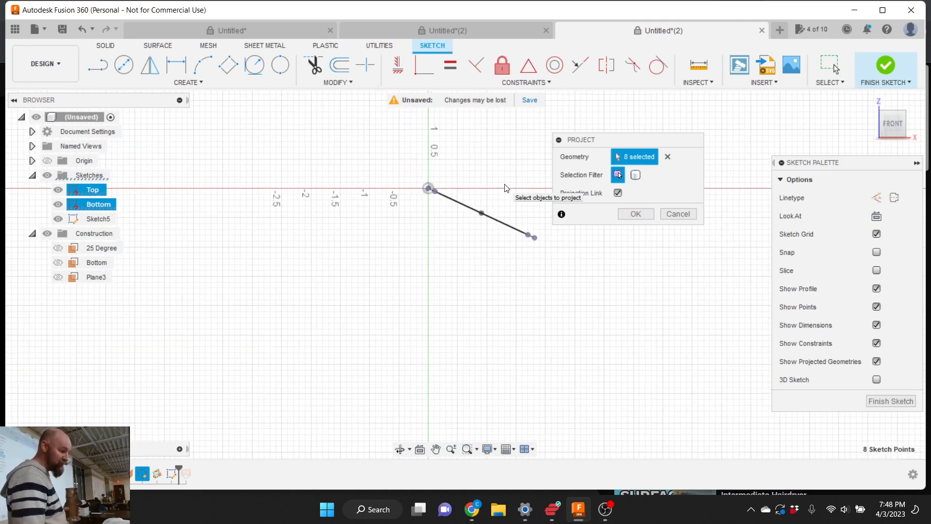
pyautogui.scroll(1, 487, 292)
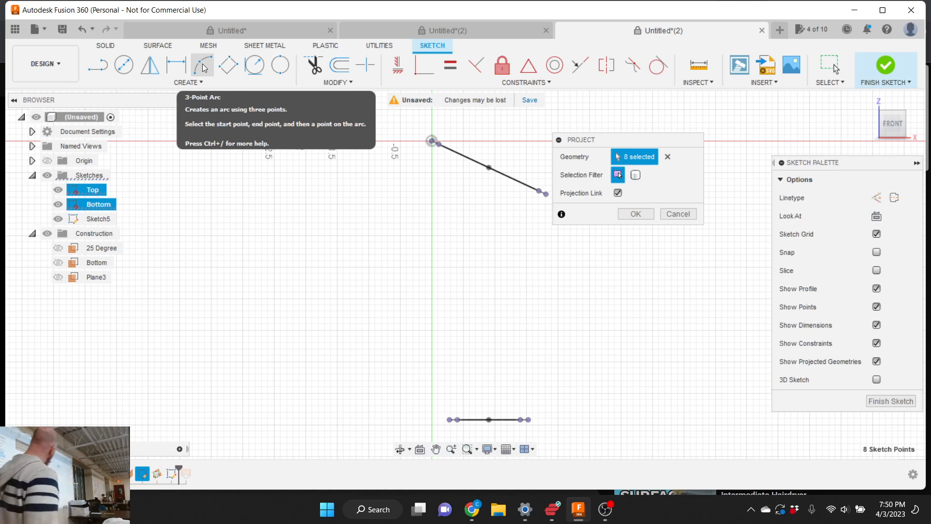
pyautogui.click(191, 82)
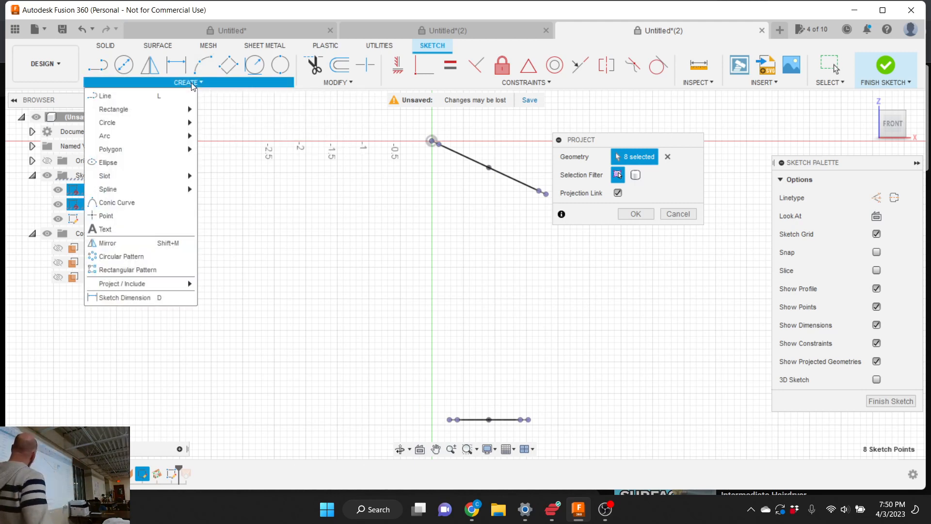
pyautogui.moveTo(161, 136)
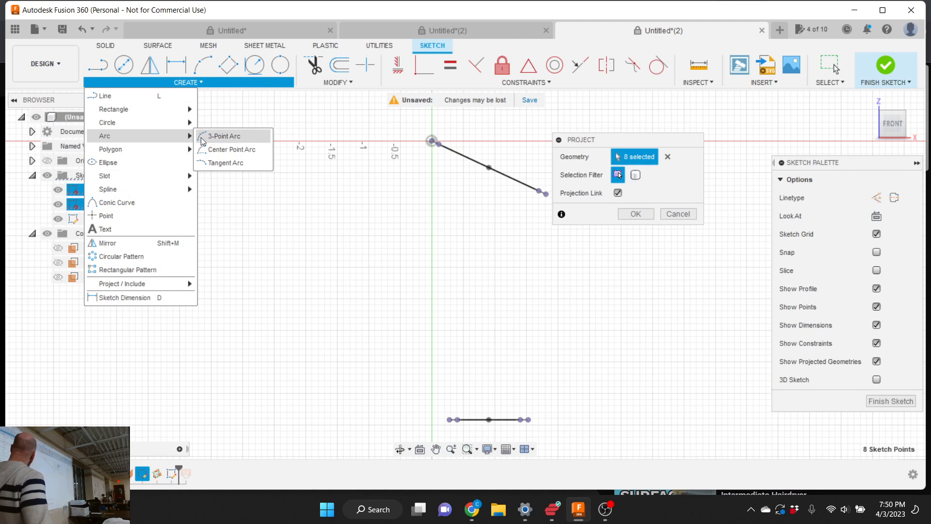
pyautogui.click(224, 138)
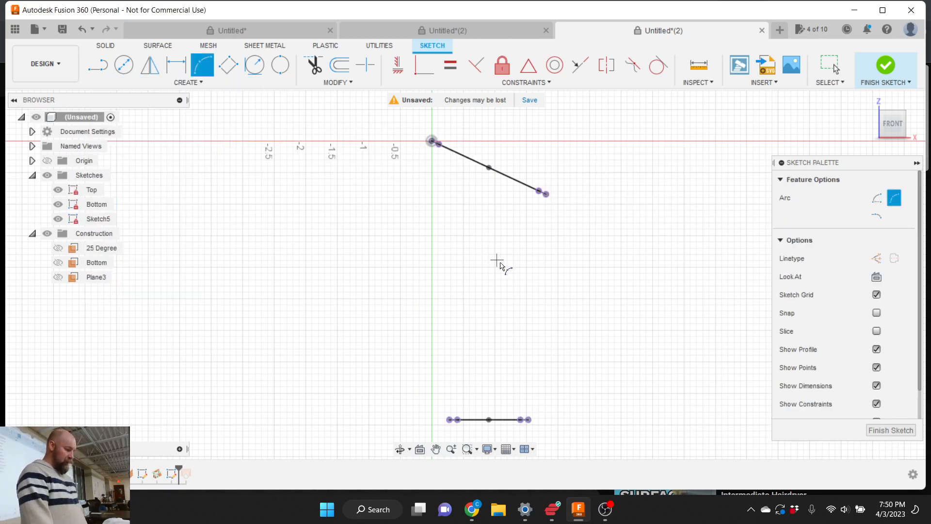
pyautogui.scroll(-1, 558, 182)
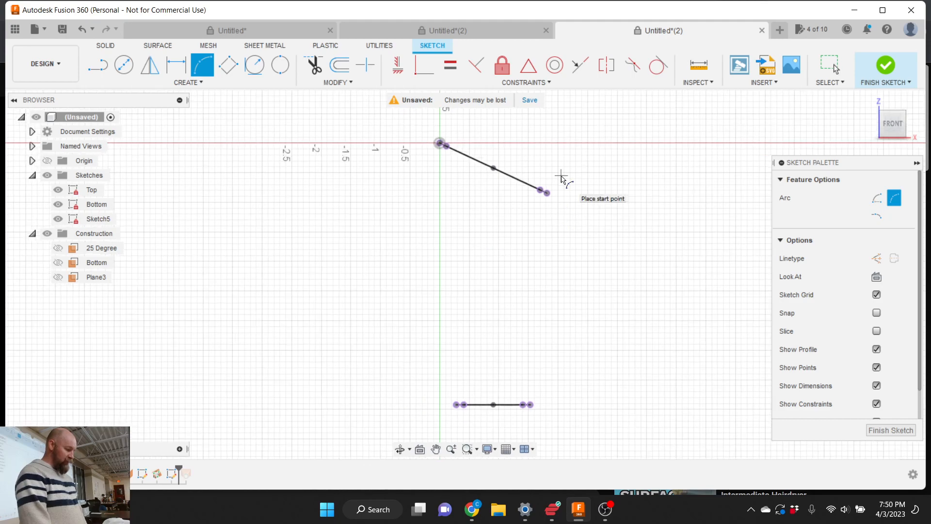
pyautogui.scroll(1, 523, 262)
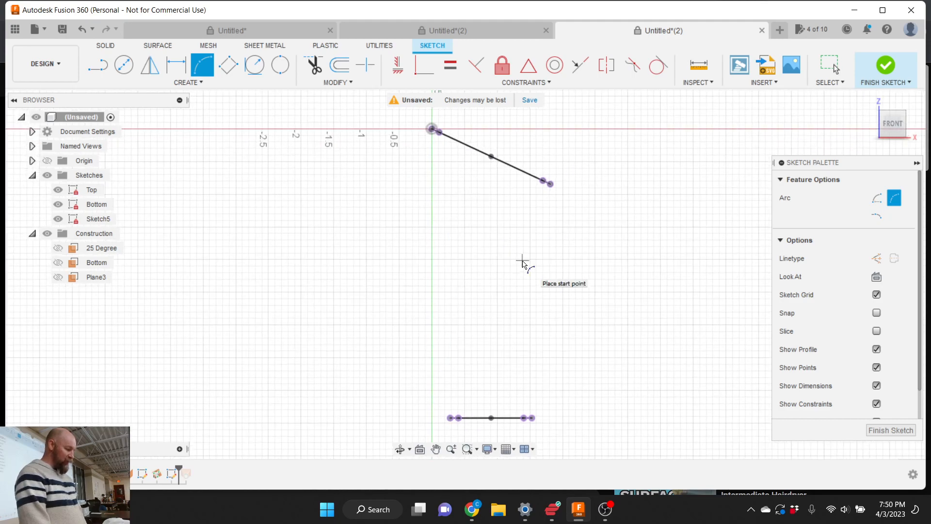
pyautogui.click(552, 189)
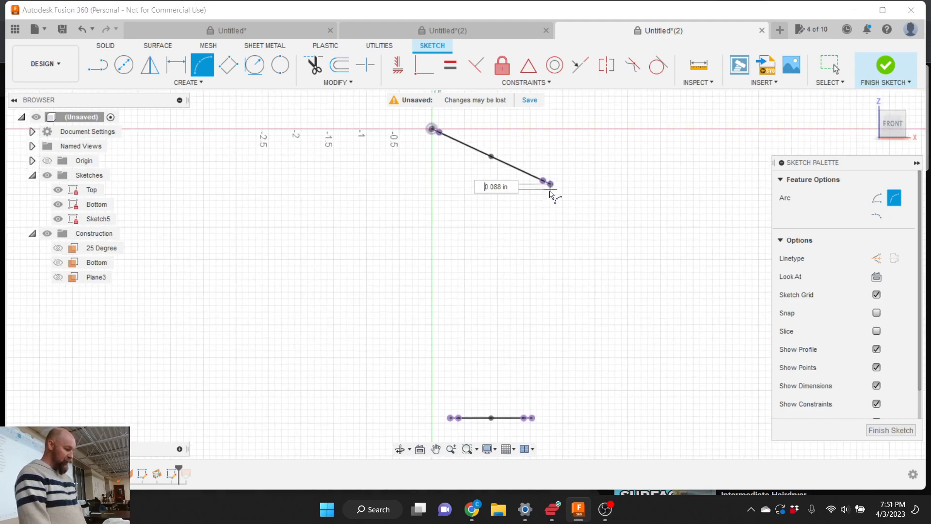
pyautogui.click(532, 417)
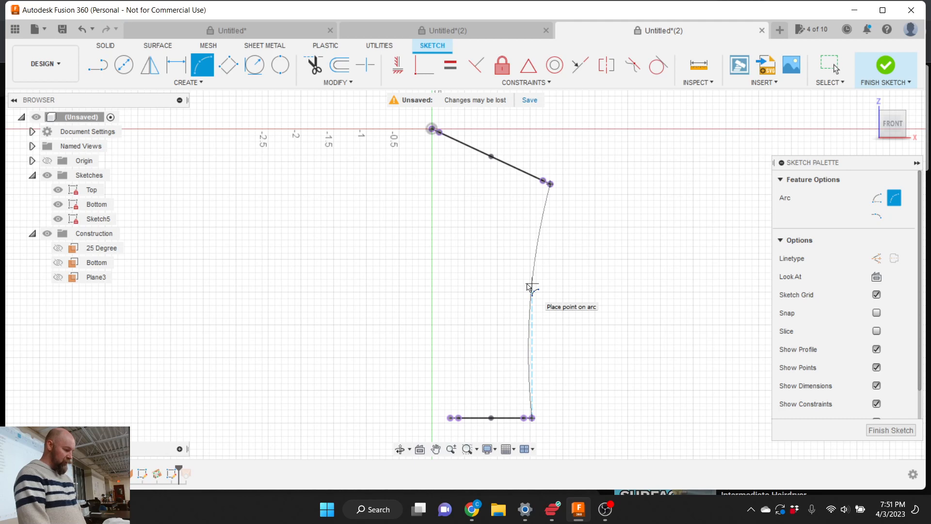
pyautogui.click(531, 287)
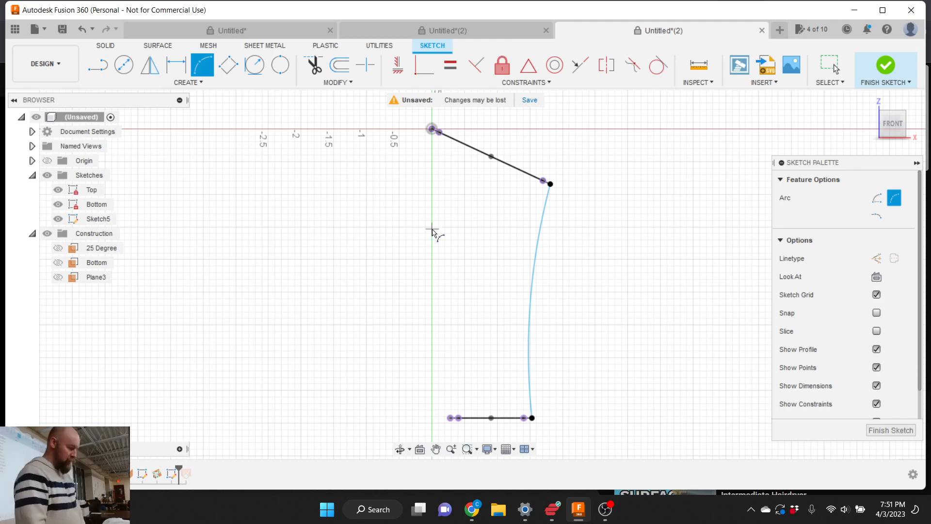
# Draw a 3-point arc from the origin-side outer point of the Top profile to the Bottom profile's left outer end point, bowing outward
pyautogui.click(432, 128)
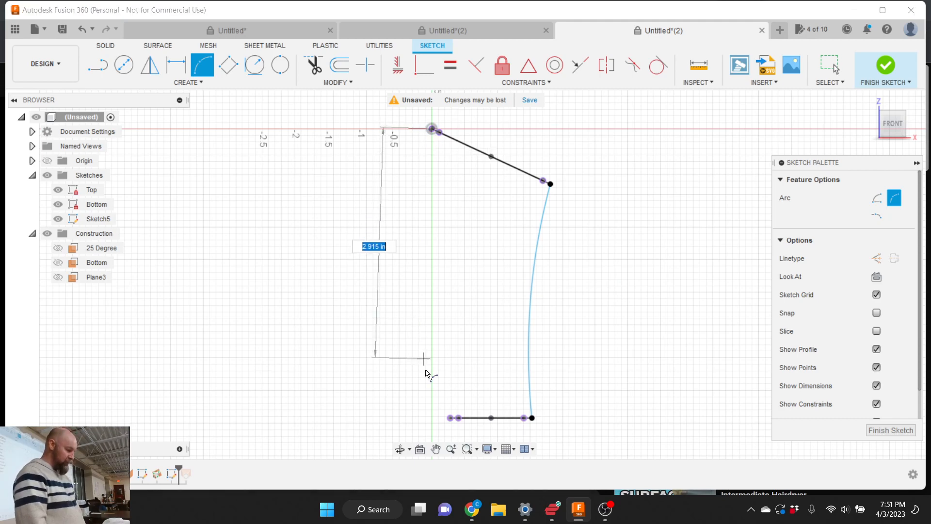
pyautogui.click(450, 418)
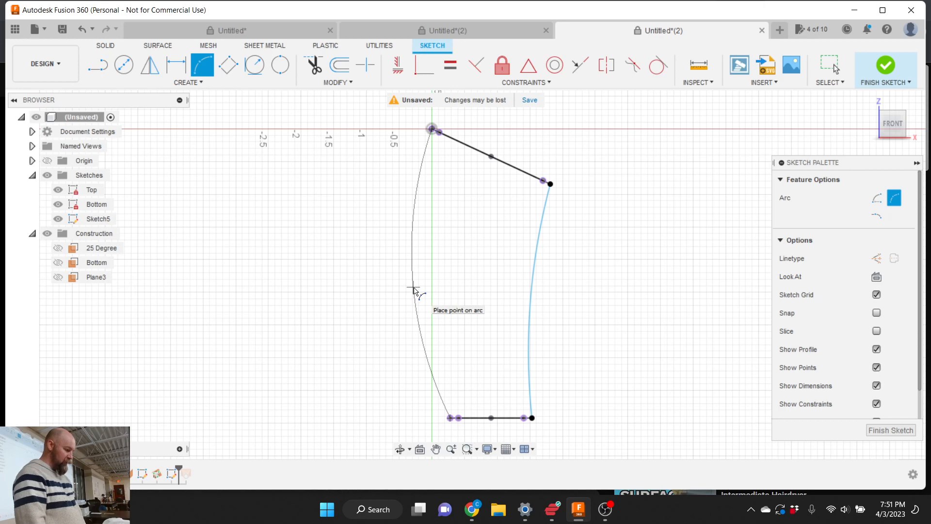
pyautogui.rightClick(415, 288)
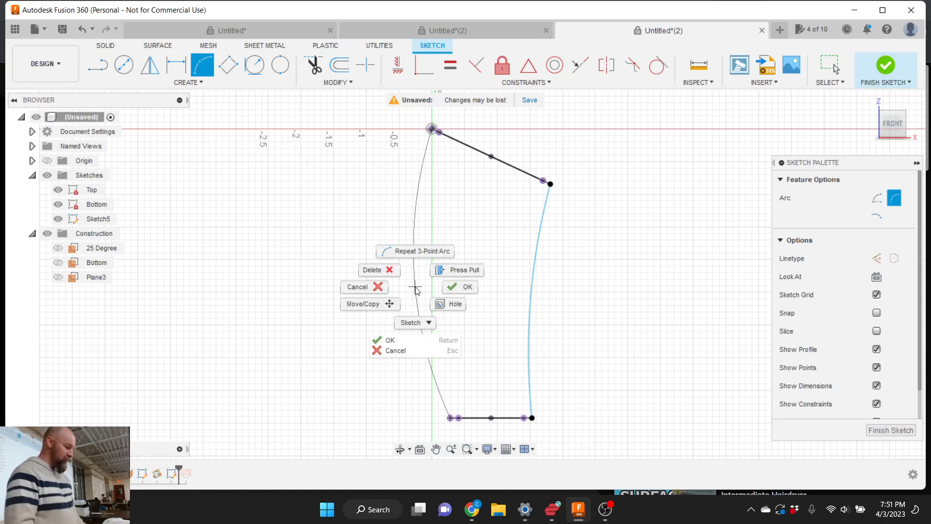
pyautogui.click(415, 287)
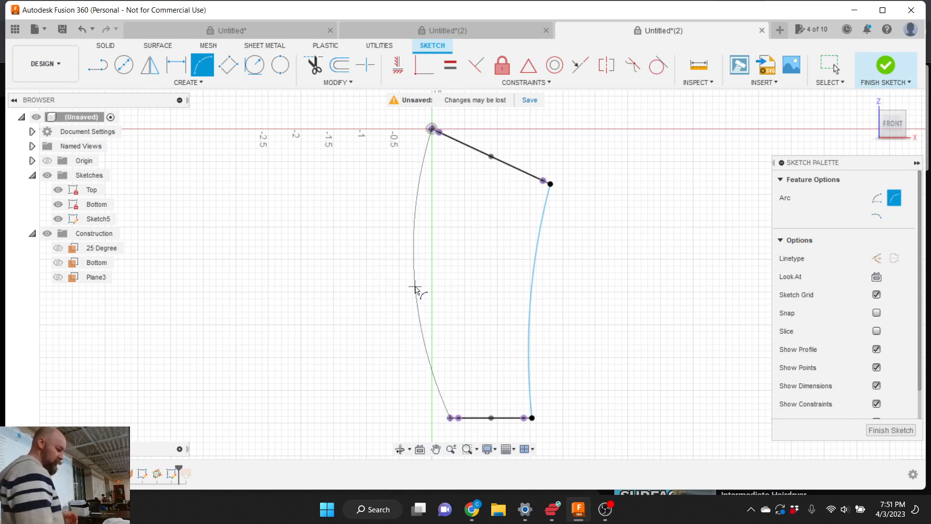
pyautogui.click(415, 288)
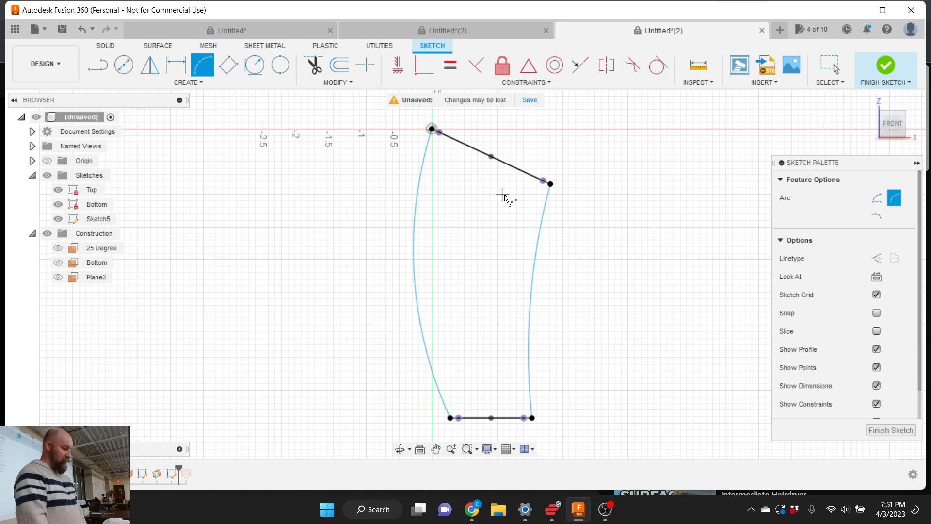
# Draw a 3-point arc joining the right-hand inner points of the Top and Bottom profiles, following the outer arc's inward curve
pyautogui.click(543, 181)
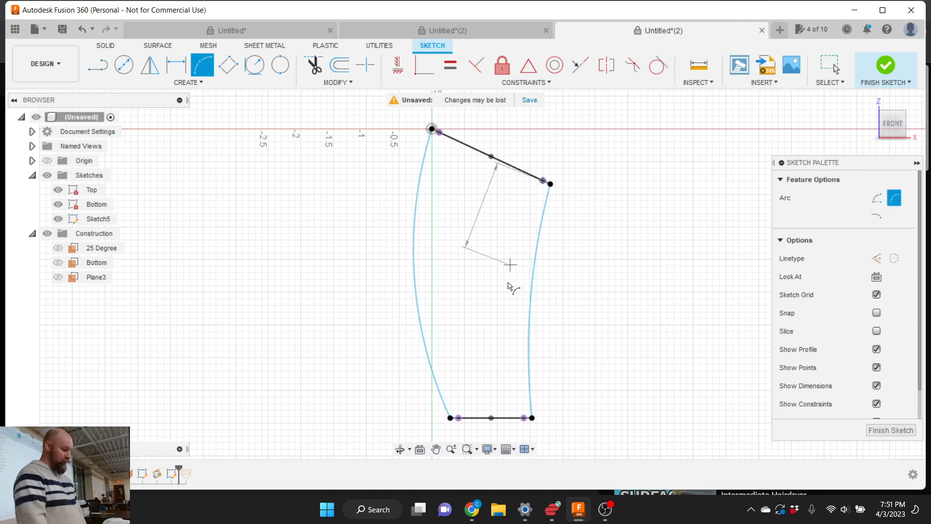
pyautogui.click(524, 418)
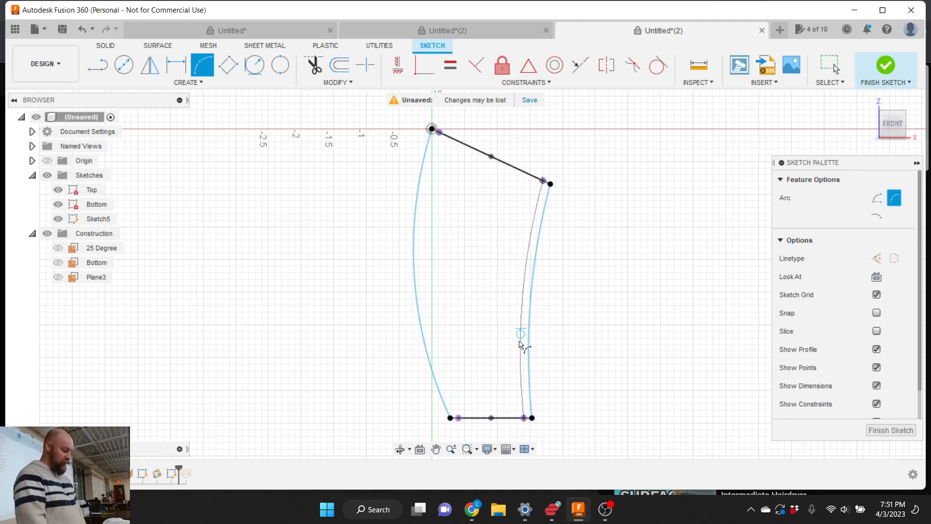
pyautogui.click(520, 290)
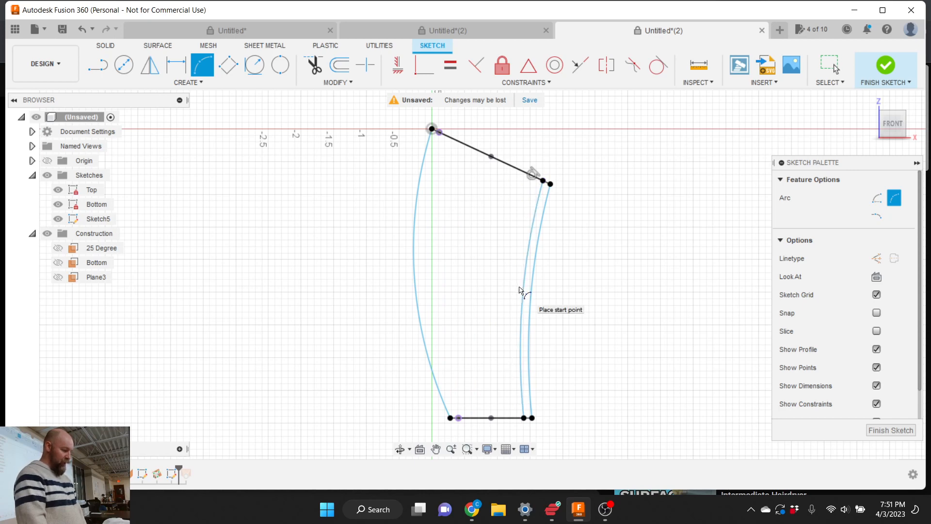
# Draw a 3-point arc joining the left-hand inner points of the Top and Bottom profiles, bowing toward the middle of the shape
pyautogui.click(440, 136)
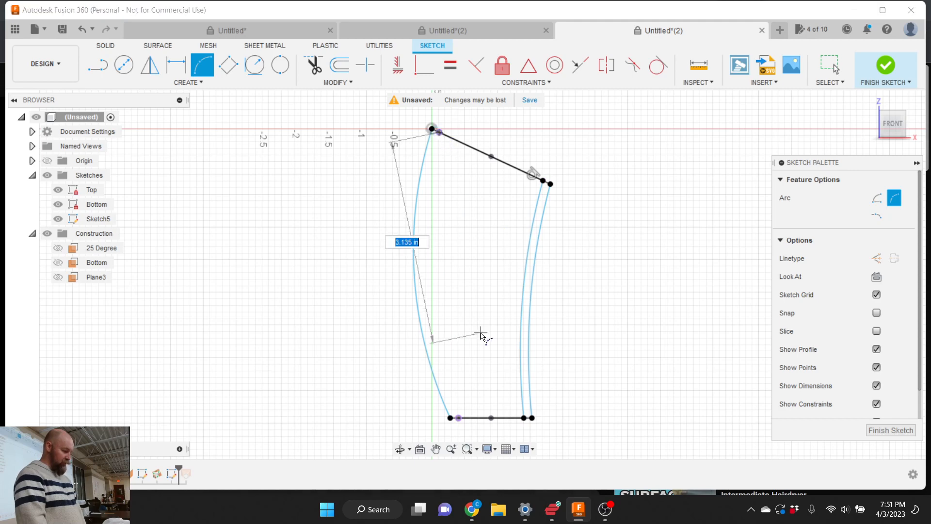
pyautogui.click(459, 417)
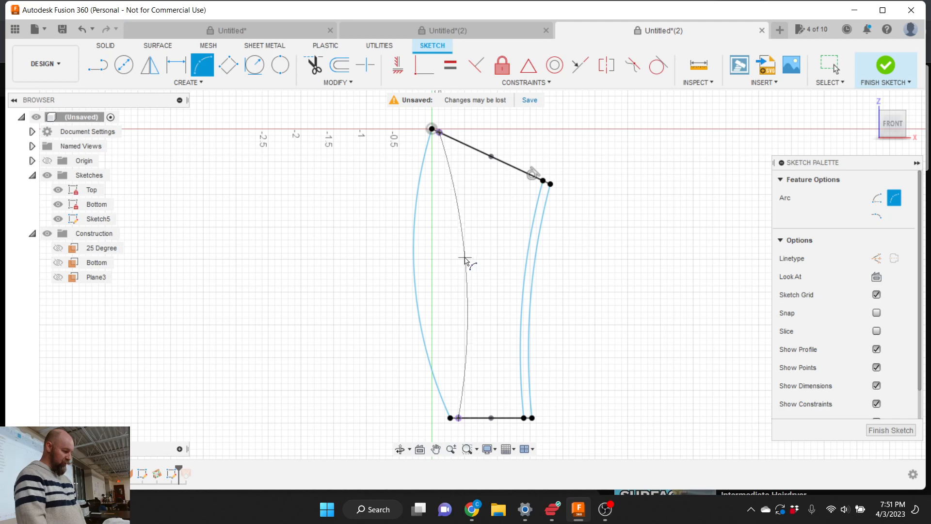
pyautogui.click(465, 260)
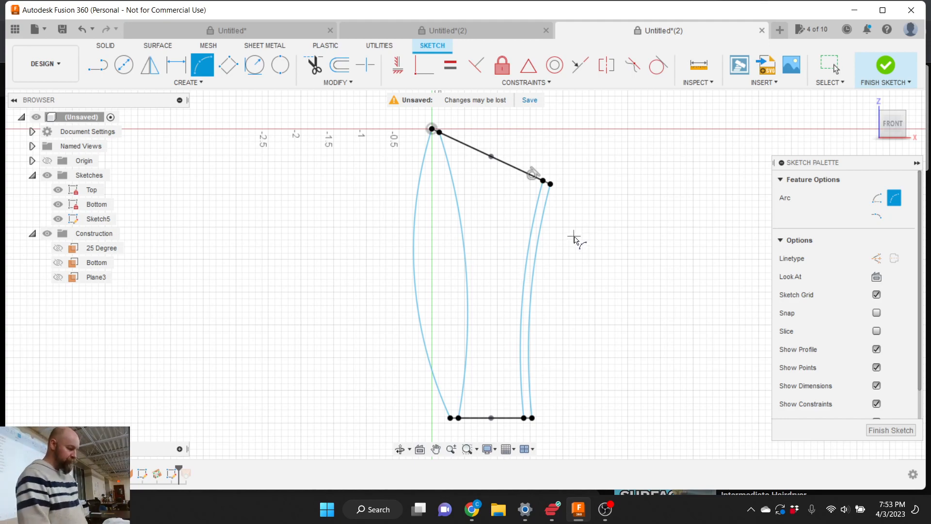
# Finish the arc sketch and roll the timeline marker forward past the loft feature
pyautogui.scroll(-1, 576, 239)
pyautogui.scroll(2, 506, 279)
pyautogui.scroll(-1, 506, 280)
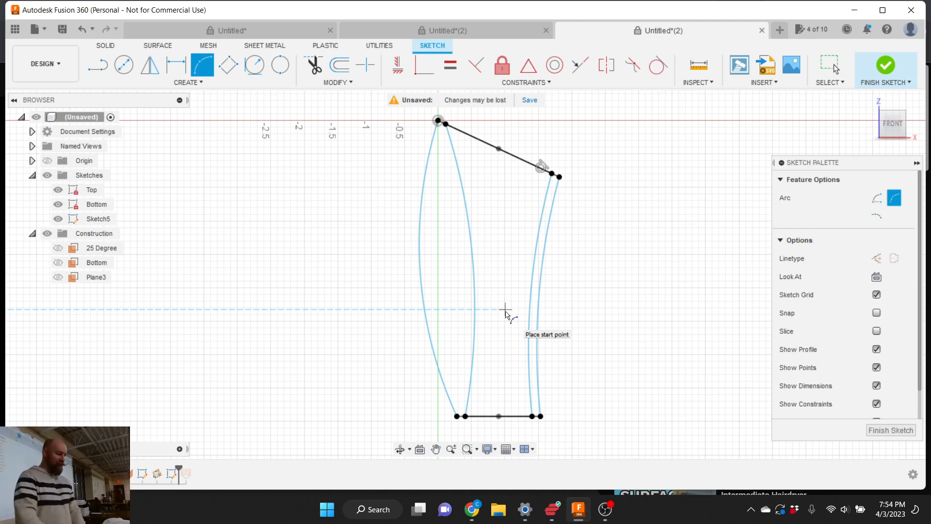
pyautogui.click(886, 68)
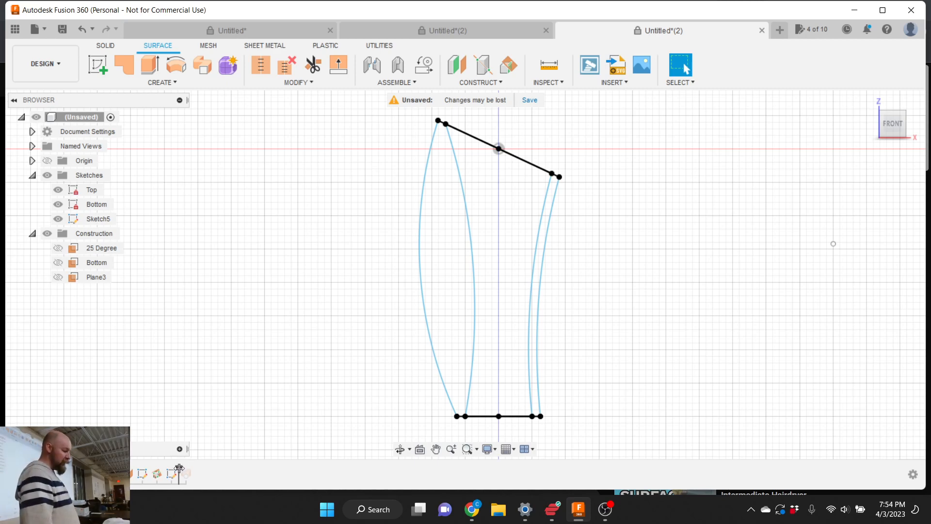
pyautogui.moveTo(179, 467); pyautogui.dragTo(187, 471)
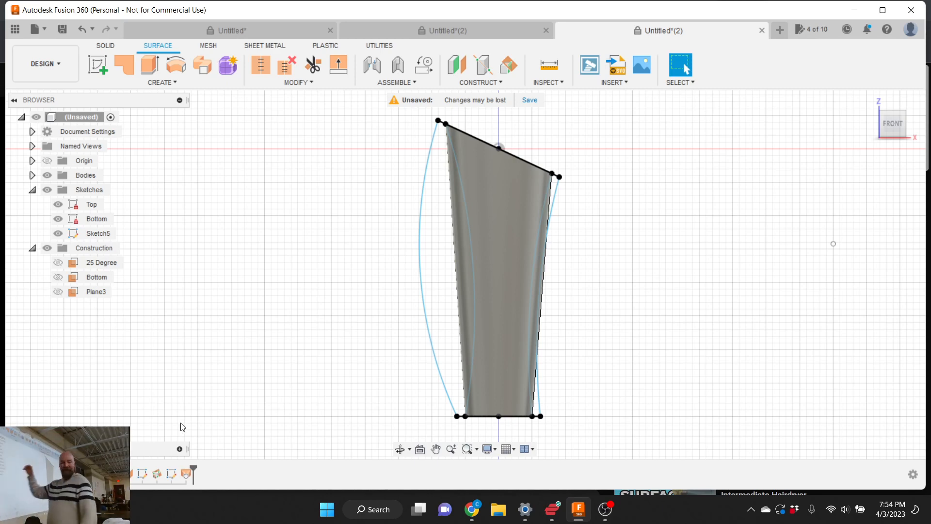
# Edit the existing loft to use the two inner arcs of Sketch5 as guide rails
pyautogui.rightClick(183, 474)
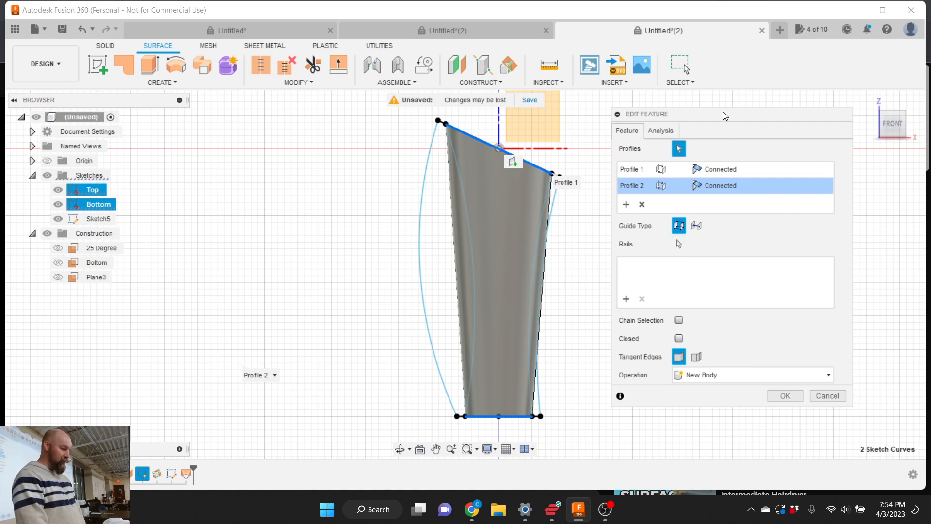
pyautogui.moveTo(725, 115); pyautogui.dragTo(723, 124)
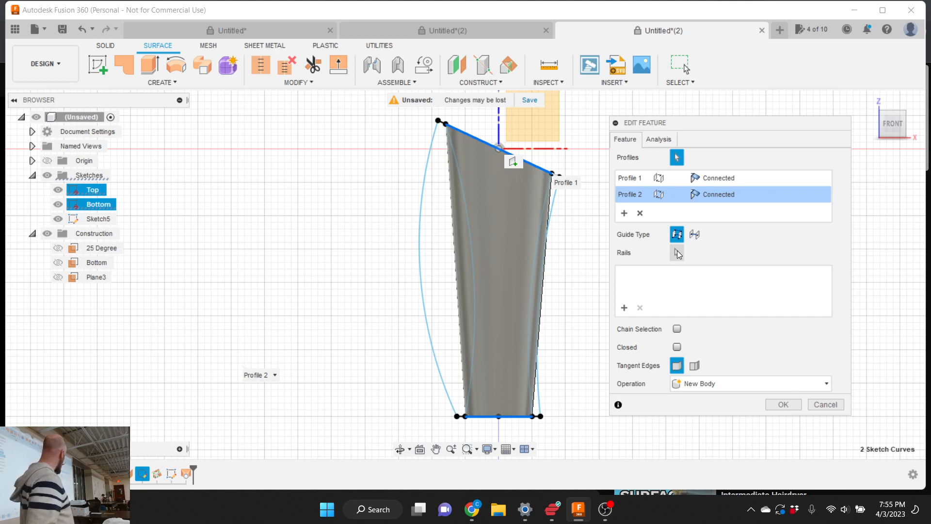
pyautogui.click(676, 252)
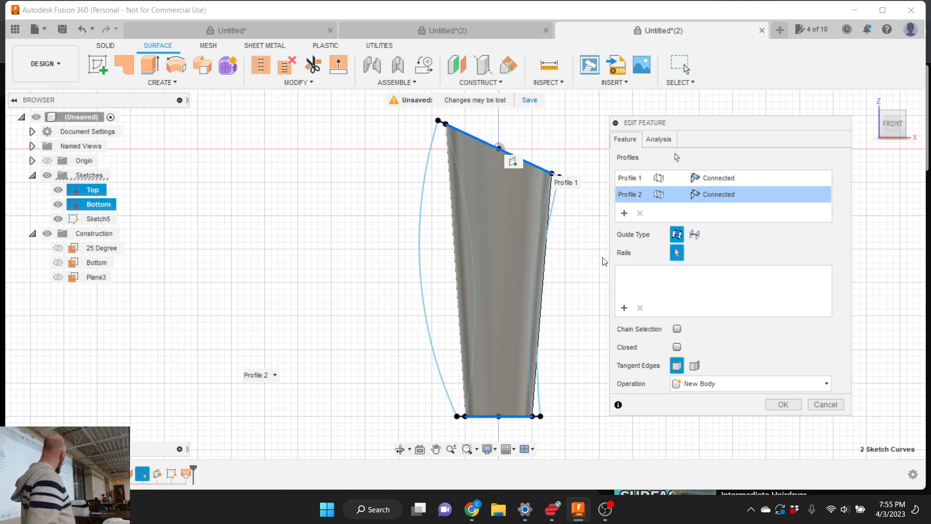
pyautogui.click(472, 281)
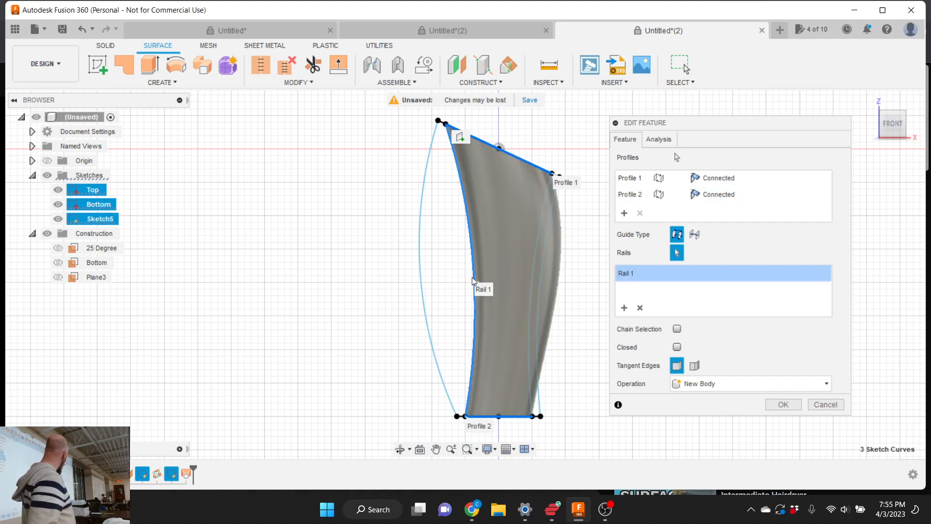
pyautogui.click(535, 262)
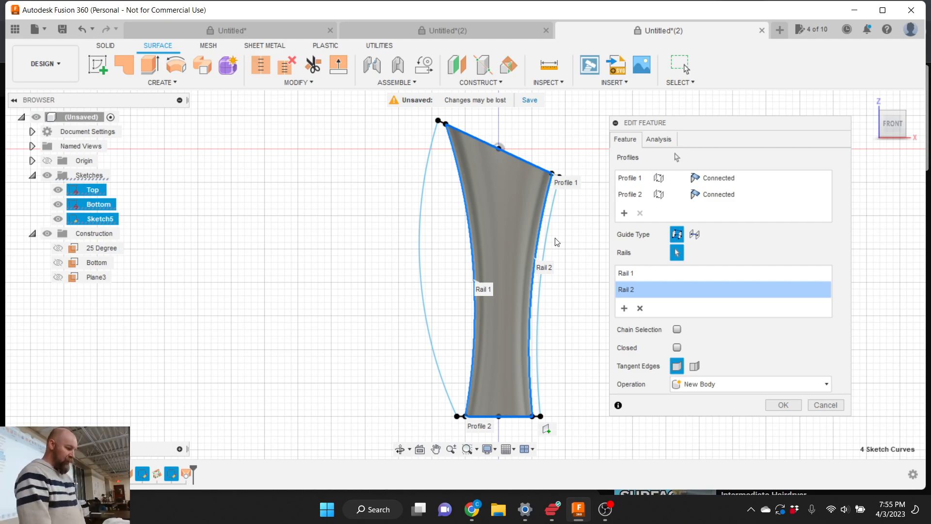
pyautogui.moveTo(883, 123)
pyautogui.mouseDown()
pyautogui.moveTo(918, 138)
pyautogui.moveTo(916, 153)
pyautogui.moveTo(894, 126)
pyautogui.mouseUp()
pyautogui.click(883, 123)
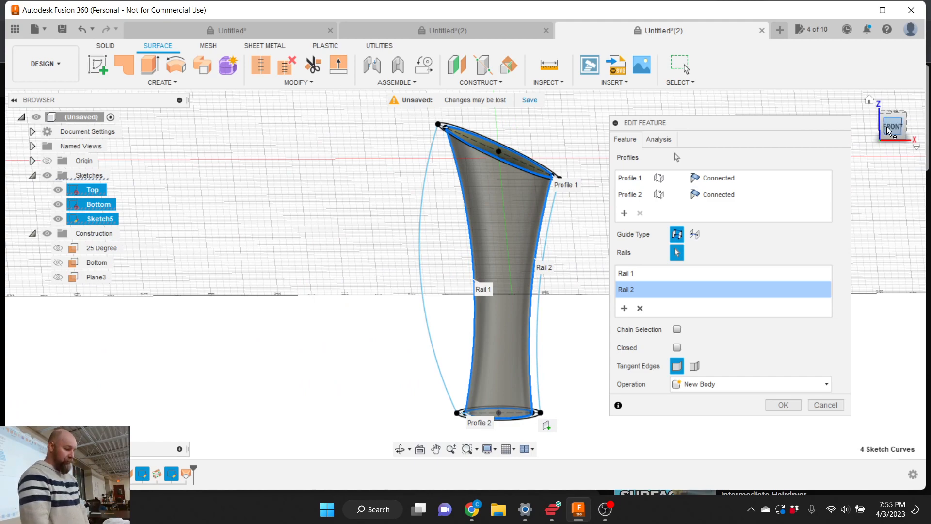
pyautogui.moveTo(887, 127)
pyautogui.mouseDown()
pyautogui.moveTo(916, 124)
pyautogui.moveTo(887, 130)
pyautogui.mouseUp()
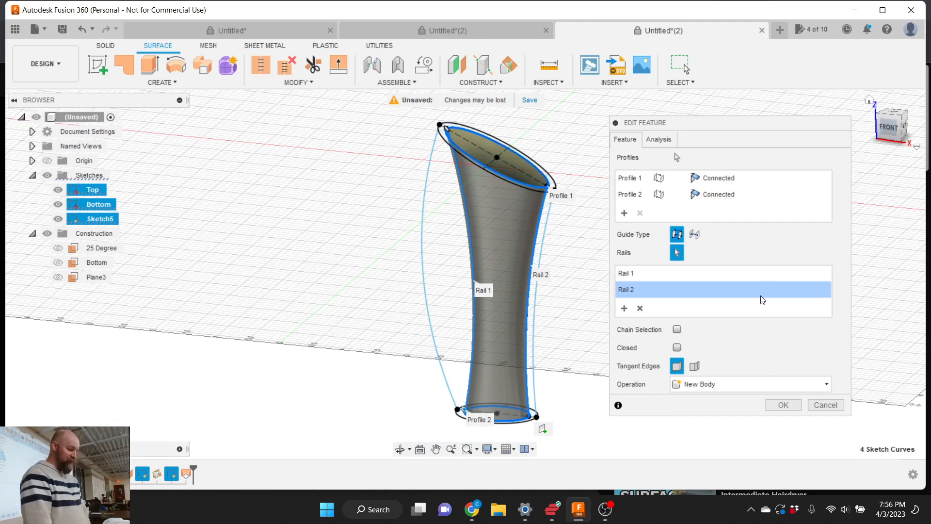
pyautogui.click(784, 405)
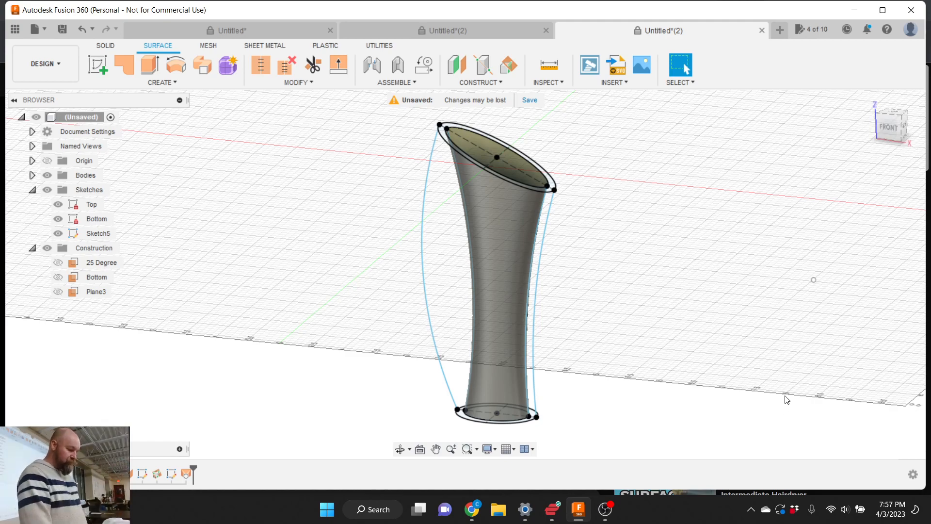
# Start a second surface loft using the outer ellipses of the Bottom and Top sketches as profiles
pyautogui.scroll(-2, 755, 385)
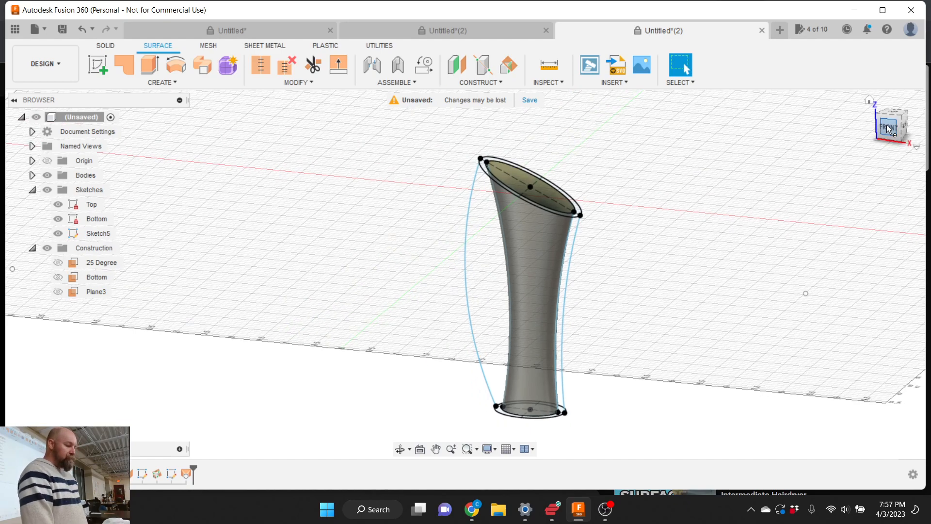
pyautogui.moveTo(891, 129)
pyautogui.mouseDown()
pyautogui.moveTo(909, 123)
pyautogui.moveTo(918, 133)
pyautogui.mouseUp()
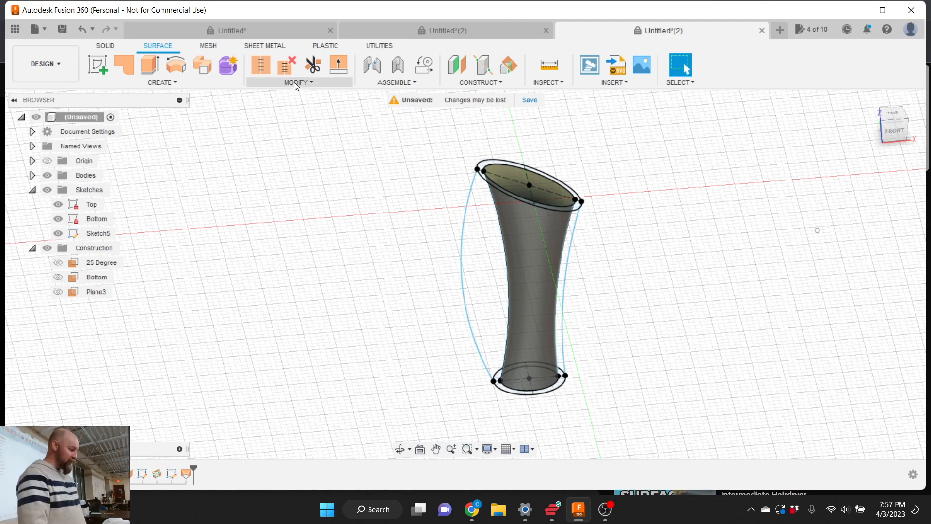
pyautogui.click(182, 83)
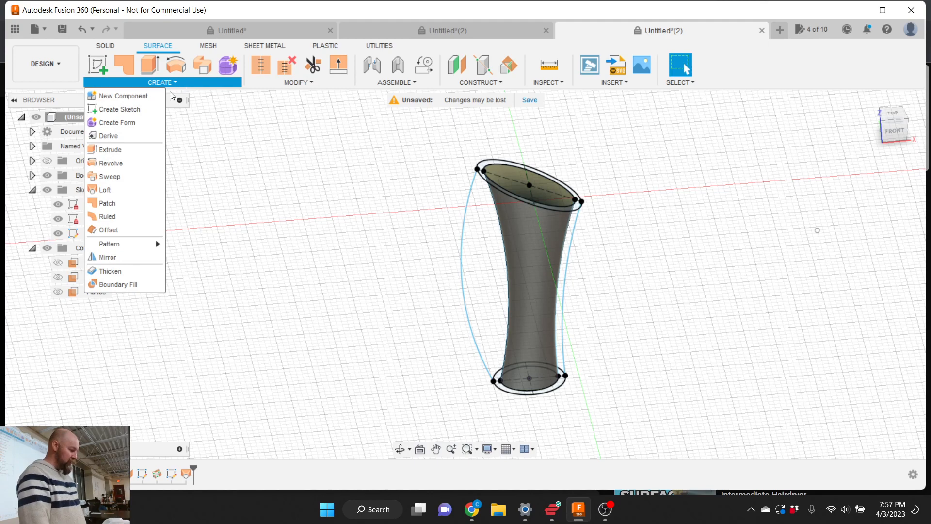
pyautogui.click(118, 189)
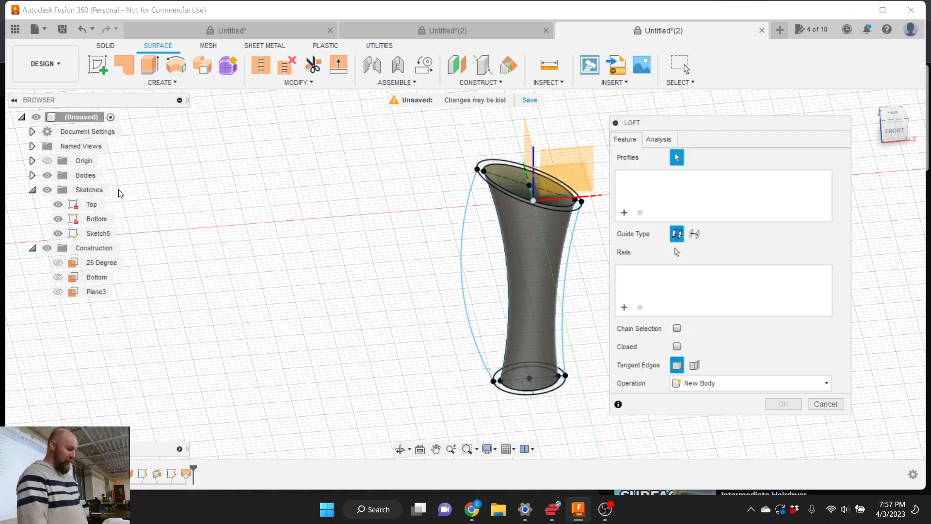
pyautogui.scroll(-2, 298, 341)
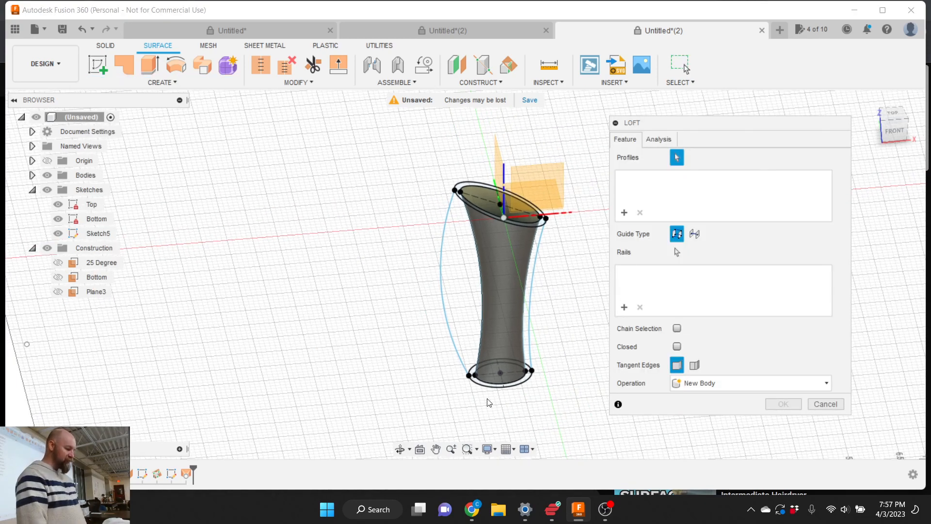
pyautogui.click(527, 388)
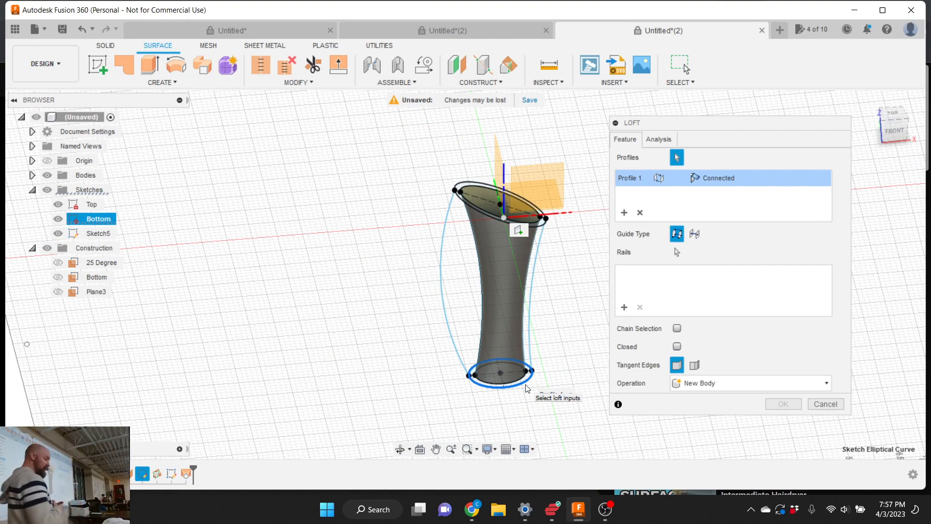
pyautogui.click(480, 213)
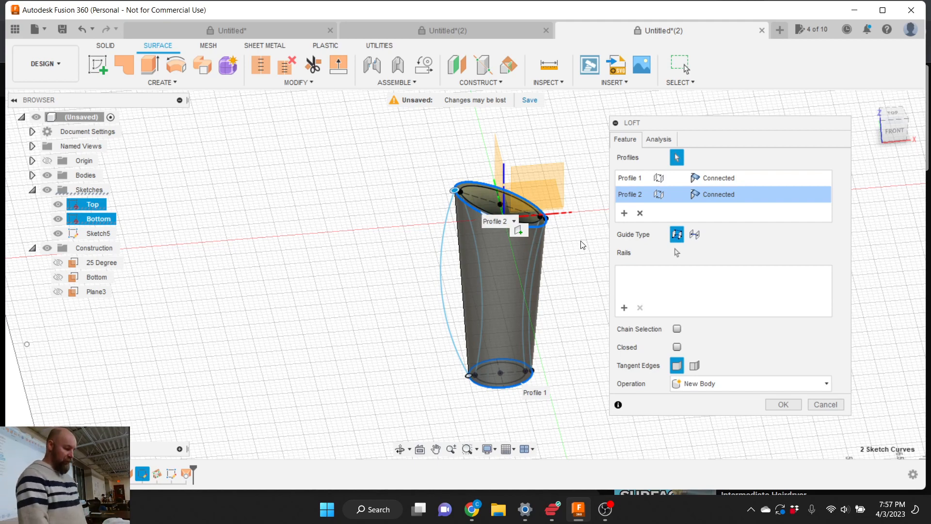
# Add the two outer arcs as guide rails and create the outer loft as a new body
pyautogui.click(677, 252)
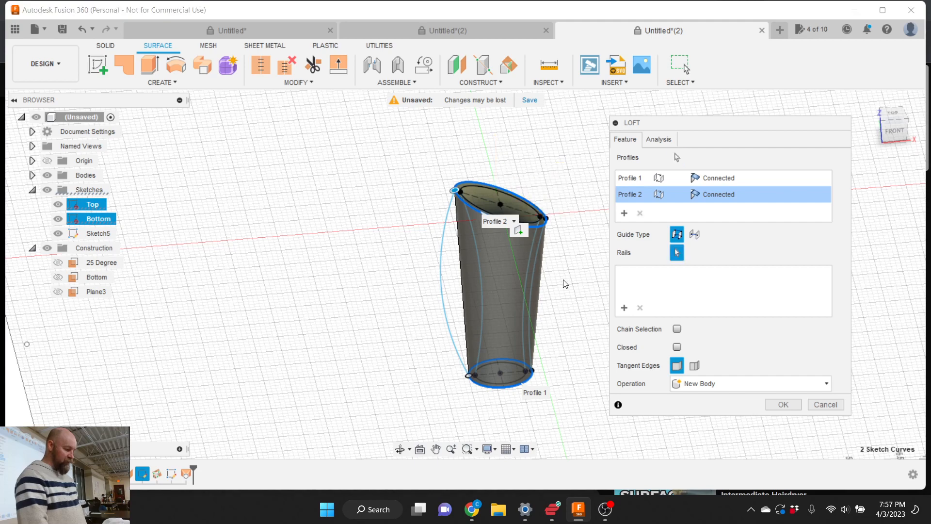
pyautogui.click(531, 277)
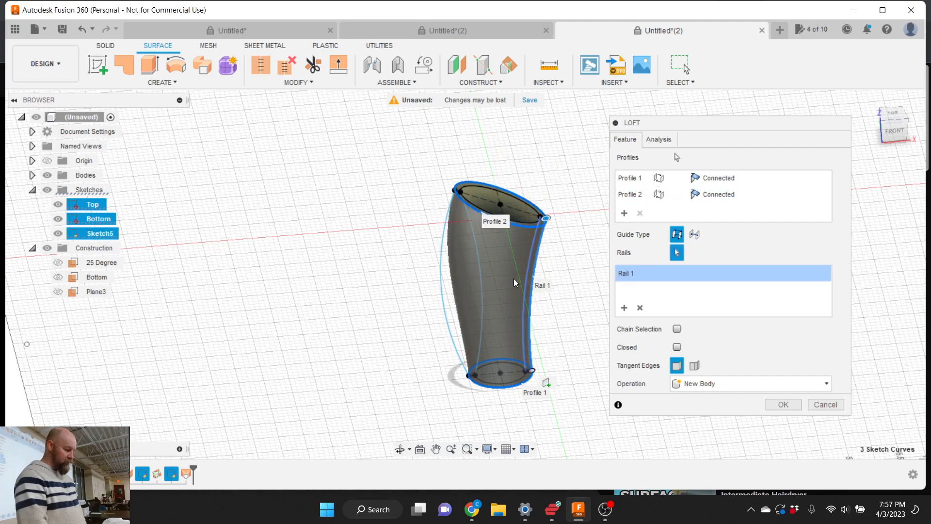
pyautogui.click(441, 280)
pyautogui.scroll(-2, 459, 190)
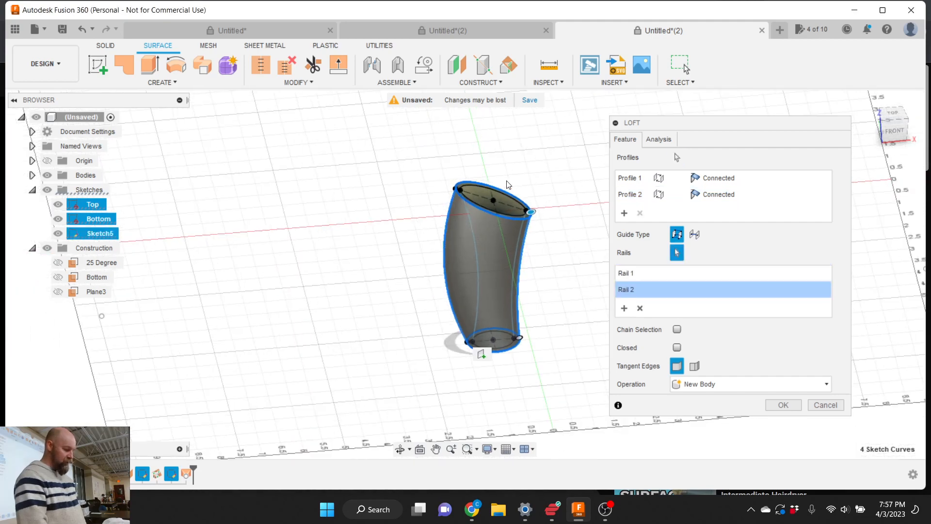
pyautogui.moveTo(695, 132); pyautogui.dragTo(734, 130)
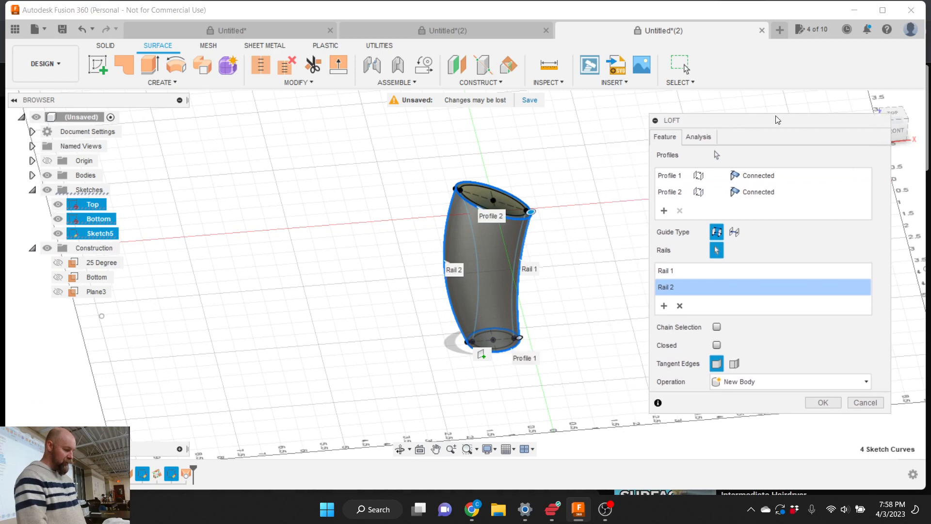
pyautogui.moveTo(900, 125); pyautogui.dragTo(870, 112)
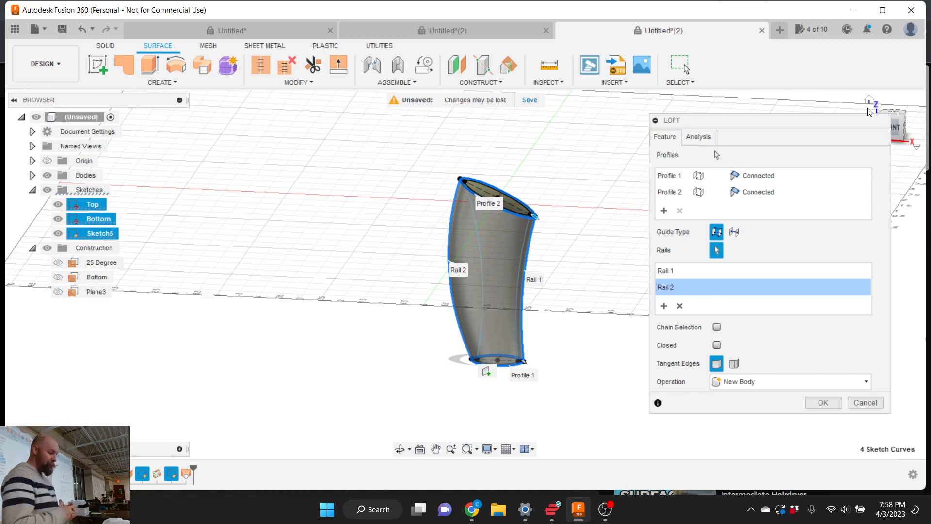
pyautogui.click(823, 403)
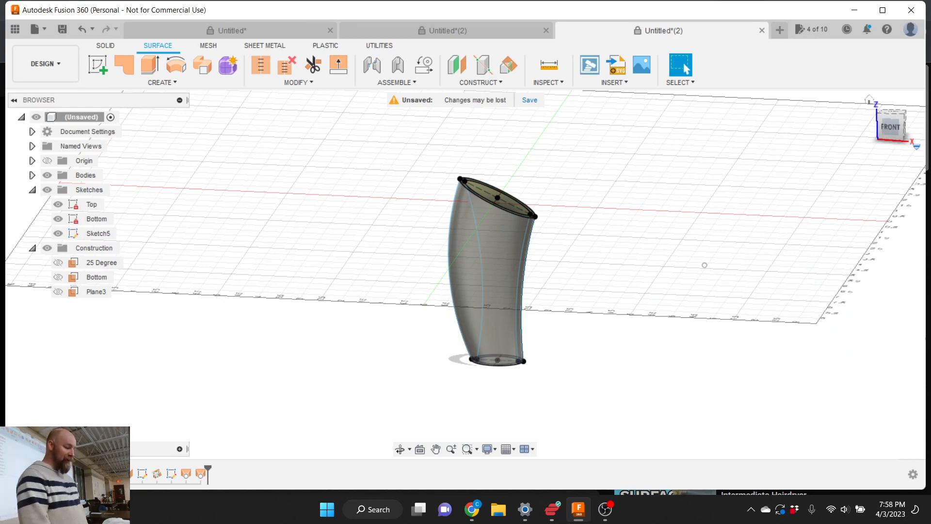
# Examine the recessed cut-out in the finished red and black model in the other open design and compare it with the lofted bodies
pyautogui.moveTo(894, 123); pyautogui.dragTo(917, 134)
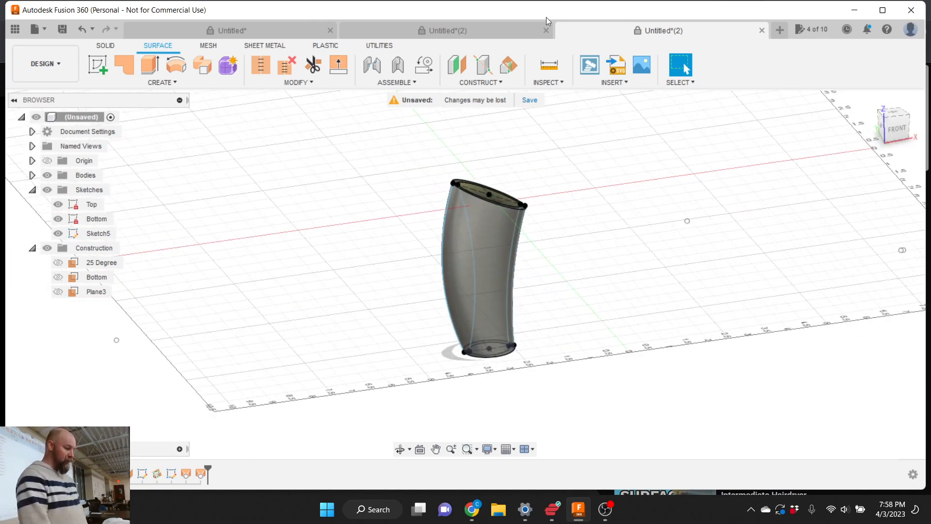
pyautogui.click(490, 33)
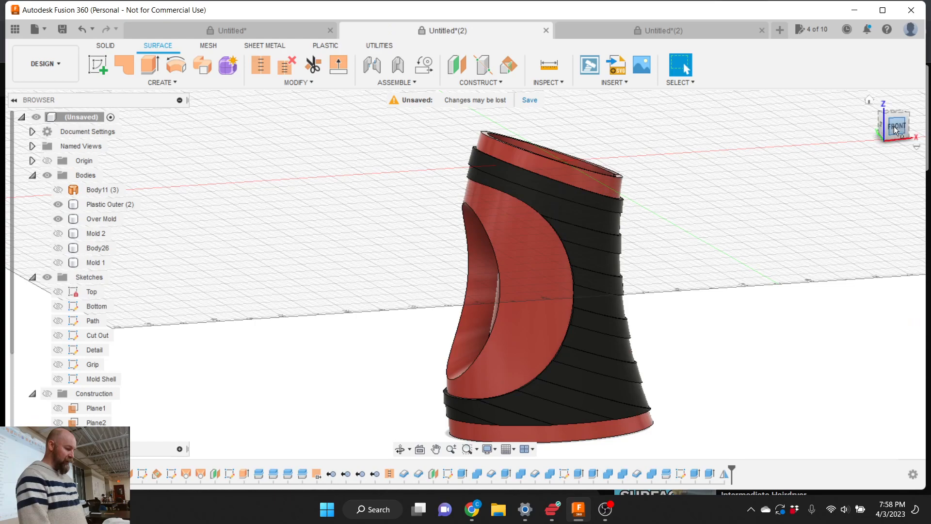
pyautogui.moveTo(901, 128); pyautogui.dragTo(911, 130)
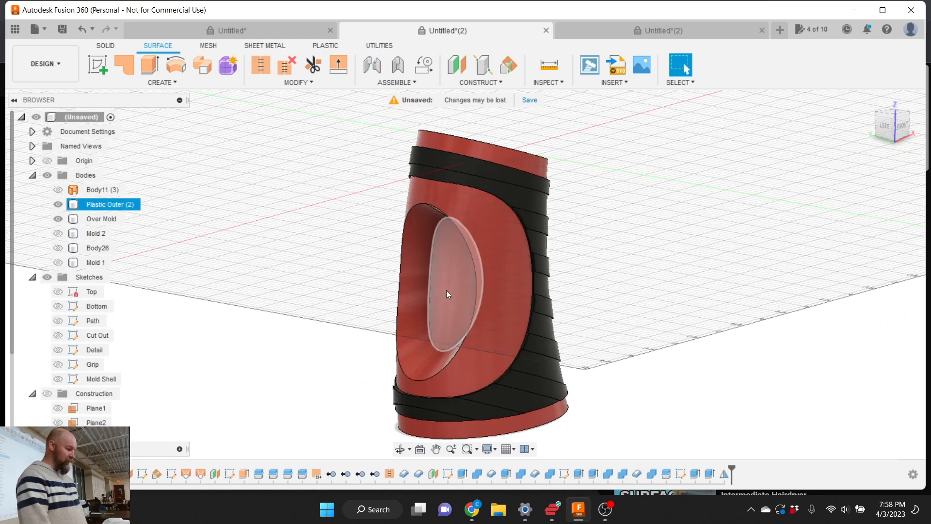
pyautogui.scroll(3, 416, 293)
pyautogui.scroll(2, 416, 293)
pyautogui.scroll(-3, 493, 269)
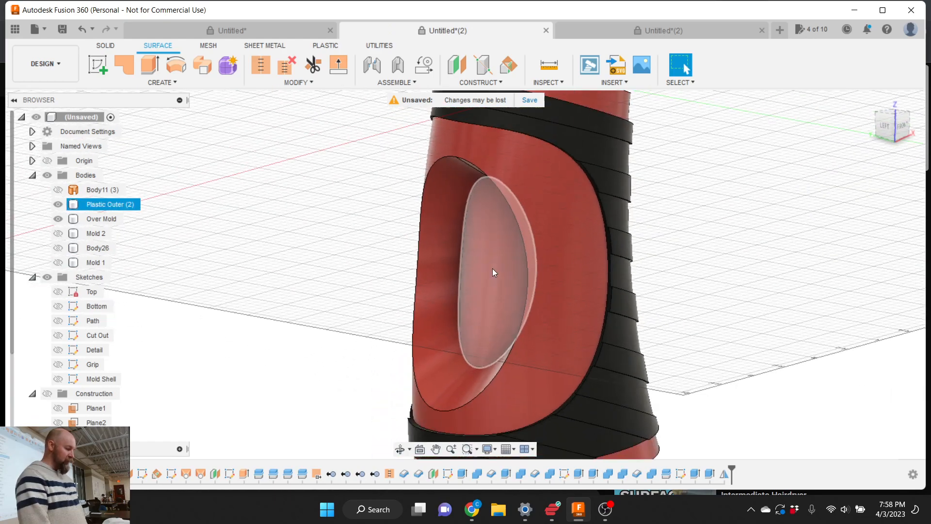
pyautogui.click(496, 262)
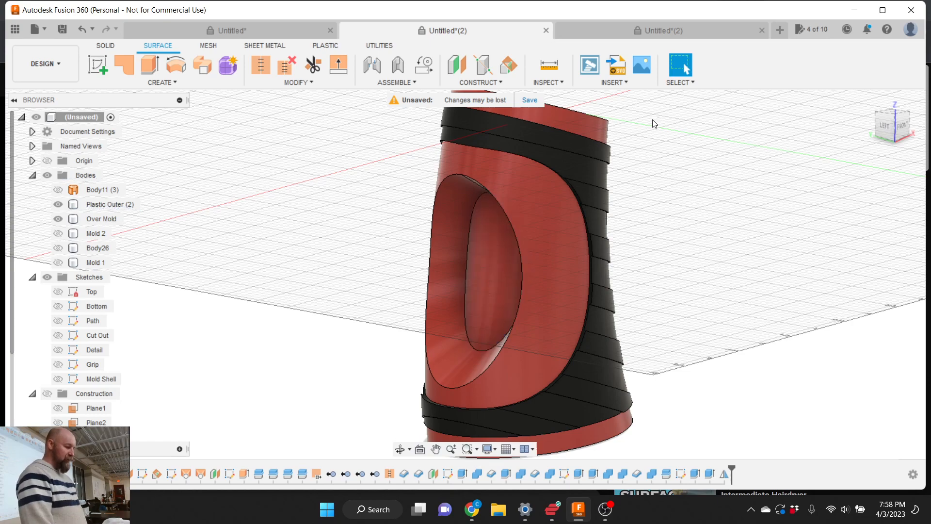
pyautogui.click(657, 35)
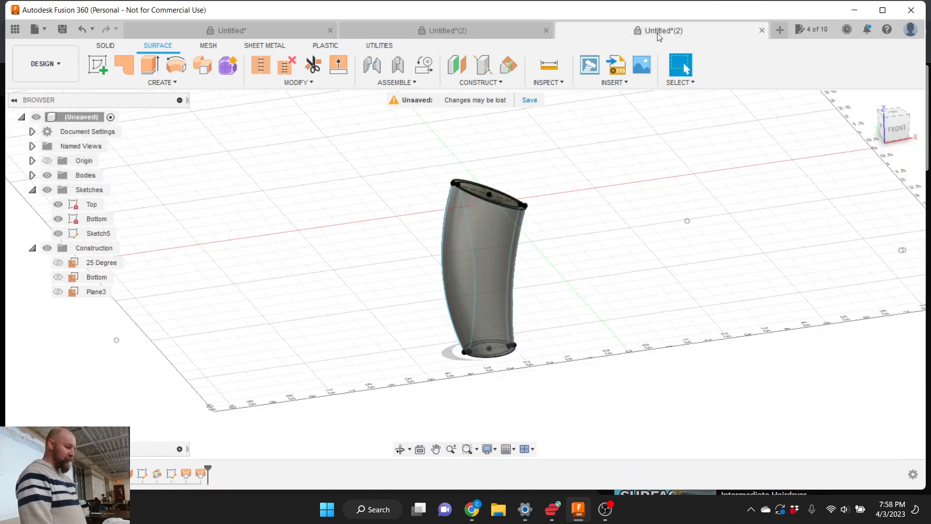
pyautogui.click(486, 30)
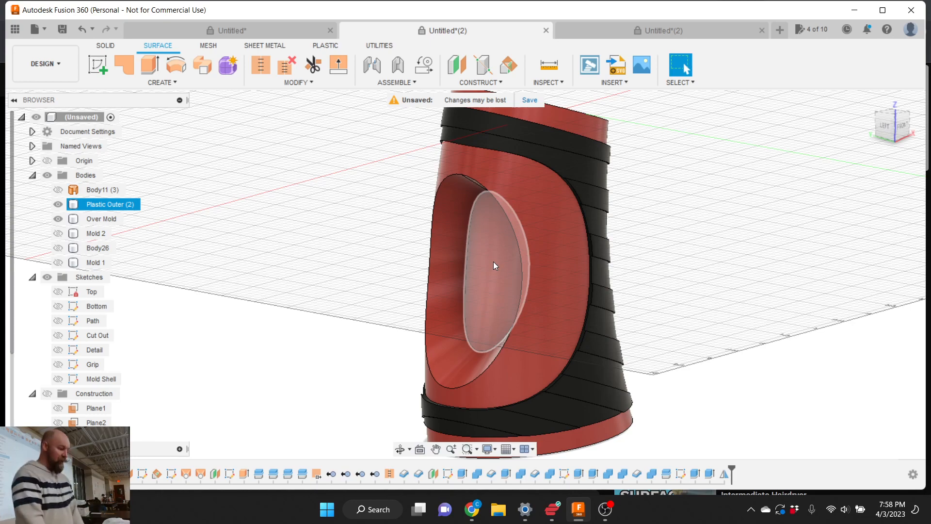
pyautogui.click(688, 32)
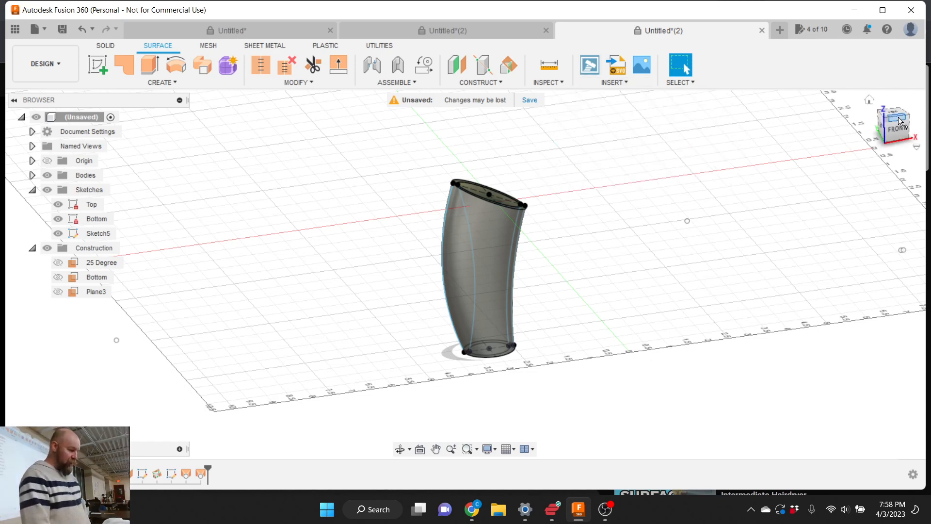
# Start an offset construction plane from the YZ origin plane and pull it out to -2.00 in
pyautogui.moveTo(898, 121); pyautogui.dragTo(903, 122)
pyautogui.scroll(3, 429, 207)
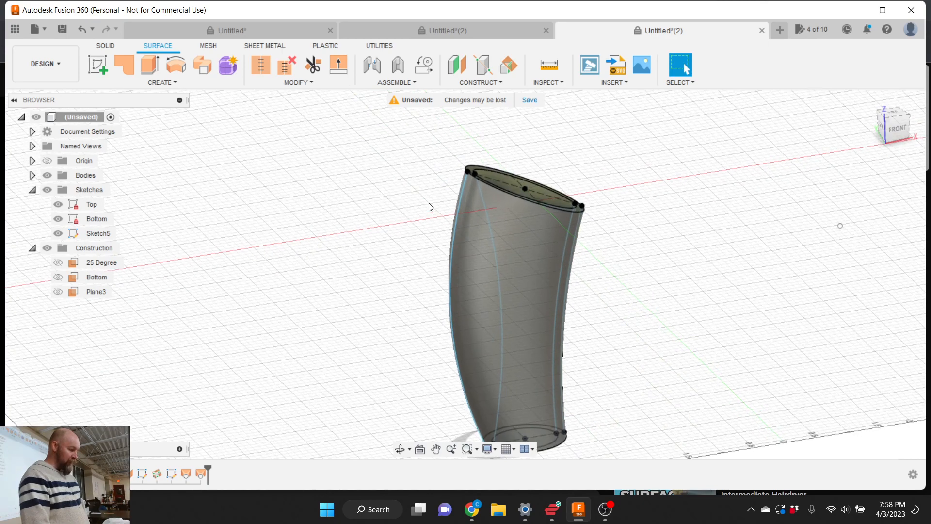
pyautogui.scroll(1, 429, 207)
pyautogui.scroll(-2, 605, 138)
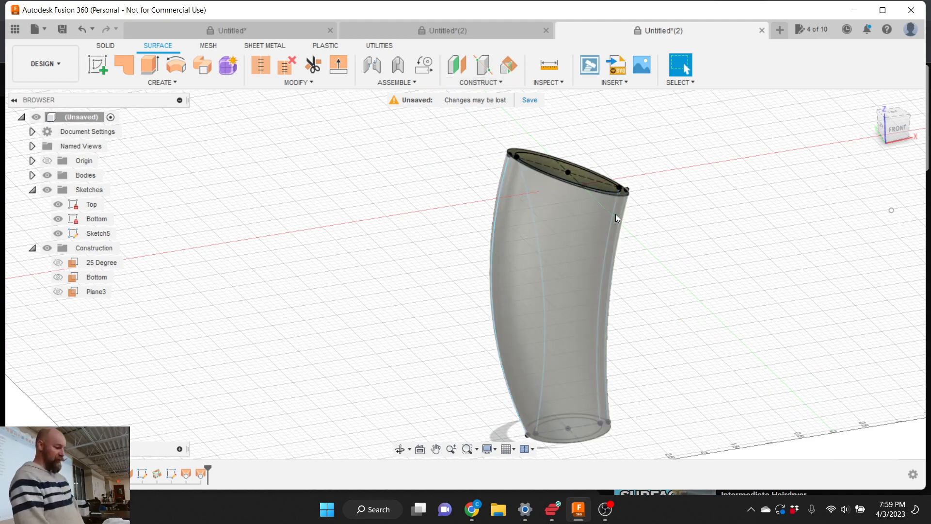
pyautogui.click(880, 136)
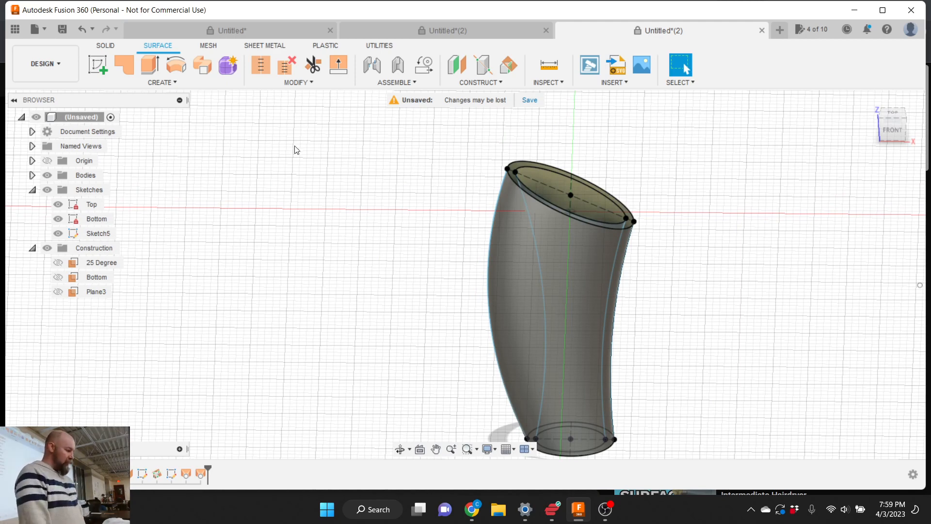
pyautogui.click(479, 83)
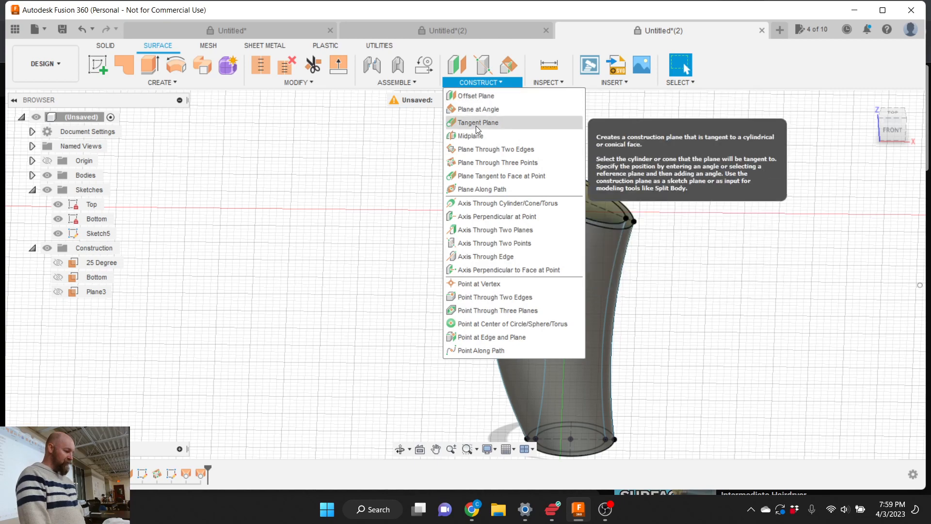
pyautogui.click(474, 97)
pyautogui.scroll(-3, 415, 191)
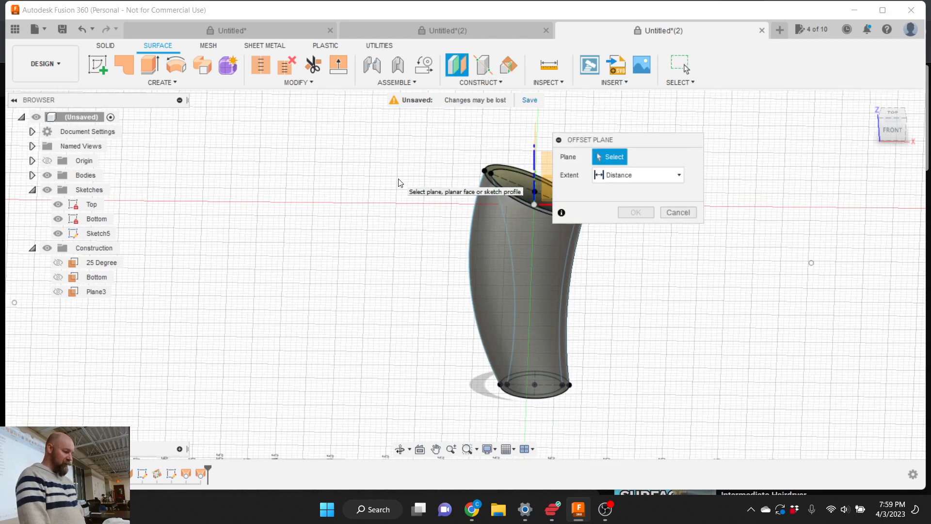
pyautogui.click(898, 121)
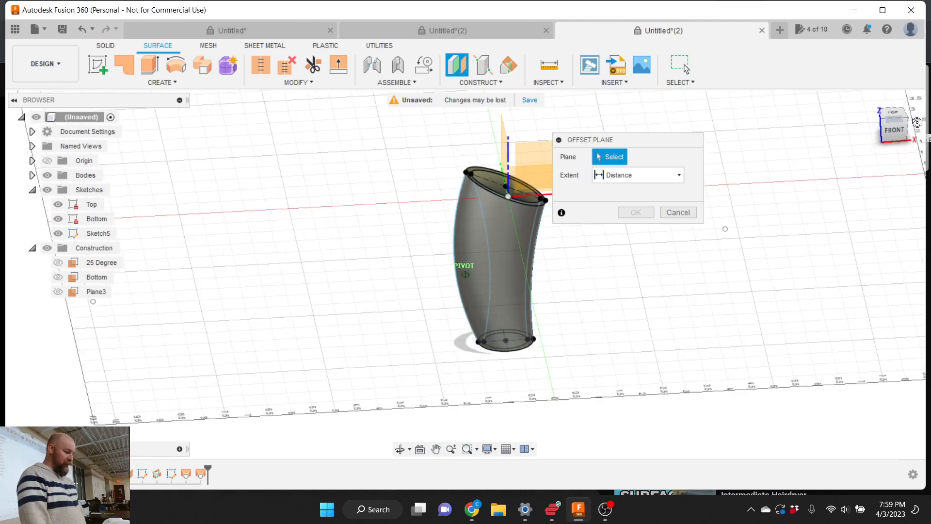
pyautogui.click(503, 144)
pyautogui.moveTo(514, 161); pyautogui.dragTo(431, 167)
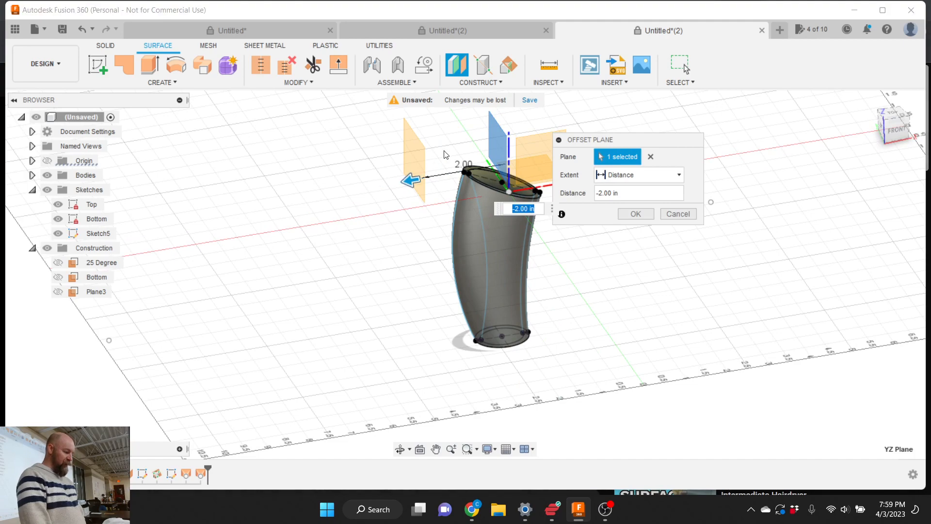
# Move the offset plane closer to the handle at a distance of -1.40 in and create it
pyautogui.scroll(3, 446, 155)
pyautogui.moveTo(654, 141); pyautogui.dragTo(791, 249)
pyautogui.moveTo(895, 124)
pyautogui.mouseDown()
pyautogui.moveTo(872, 122)
pyautogui.moveTo(884, 120)
pyautogui.mouseUp()
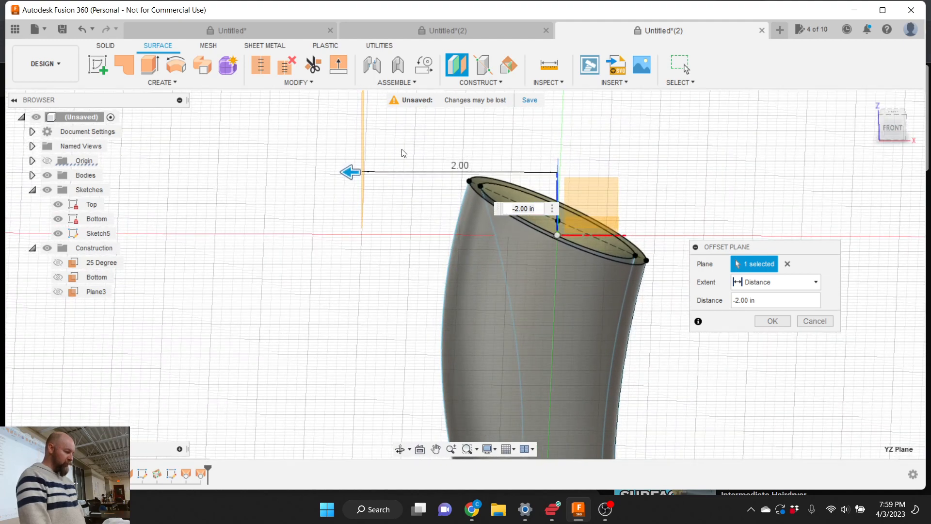
pyautogui.moveTo(354, 180); pyautogui.dragTo(408, 173)
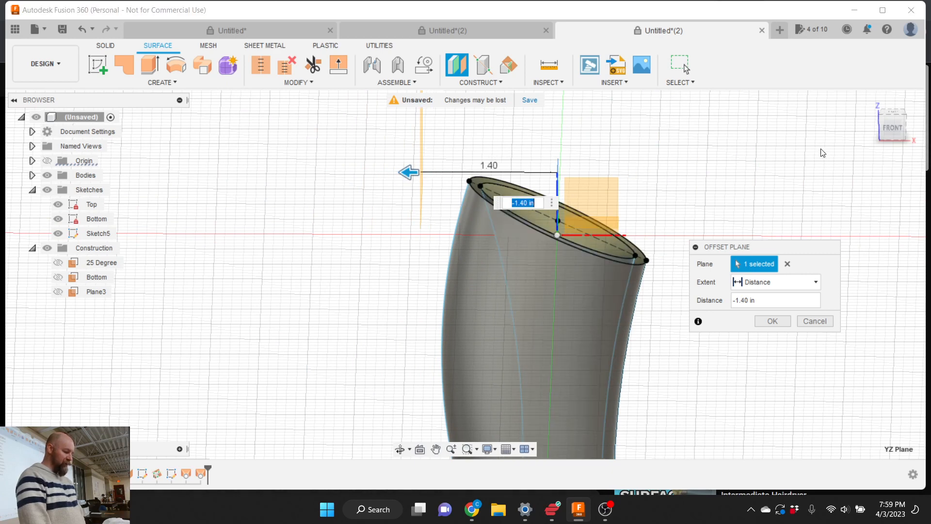
pyautogui.moveTo(883, 124)
pyautogui.mouseDown()
pyautogui.moveTo(869, 130)
pyautogui.moveTo(886, 129)
pyautogui.mouseUp()
pyautogui.scroll(-3, 637, 108)
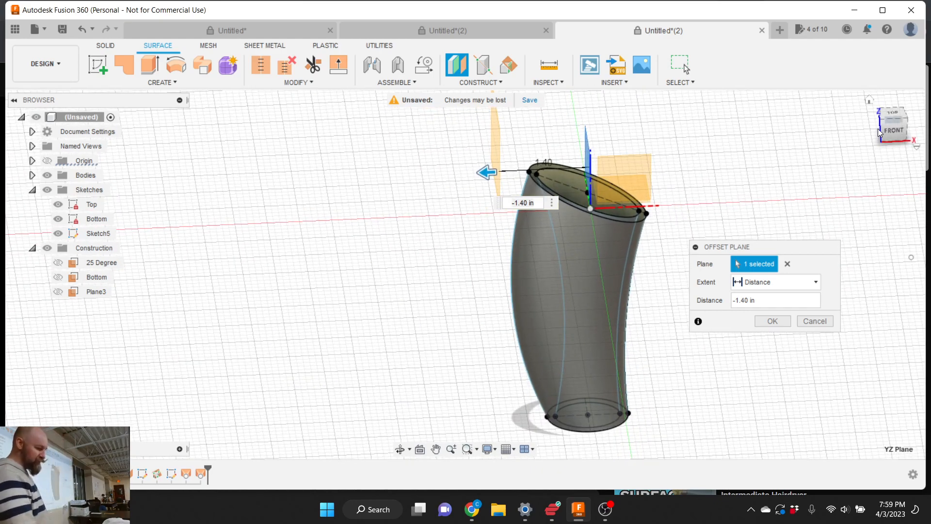
pyautogui.click(891, 128)
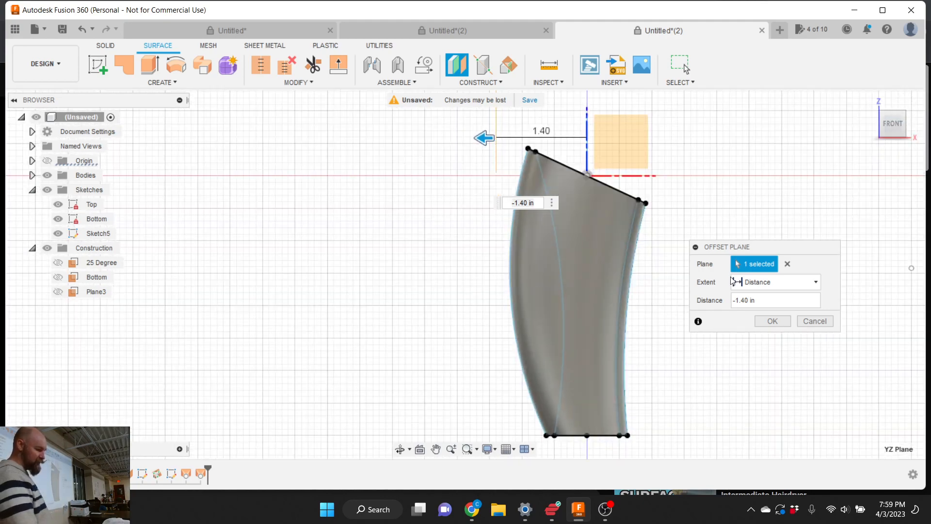
pyautogui.scroll(-3, 603, 187)
pyautogui.scroll(4, 567, 124)
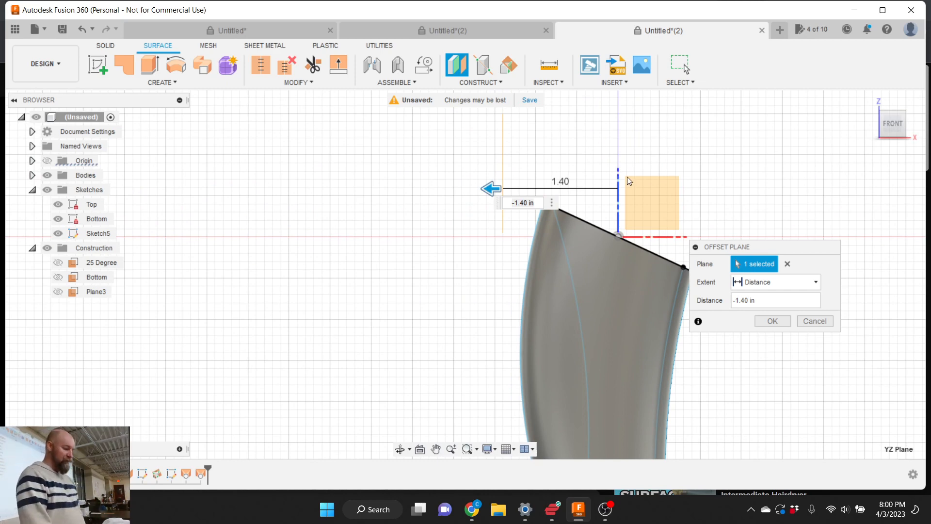
pyautogui.click(779, 323)
# Rename Sketch5, which holds the guide arcs, as Paths
pyautogui.moveTo(888, 122); pyautogui.dragTo(909, 145)
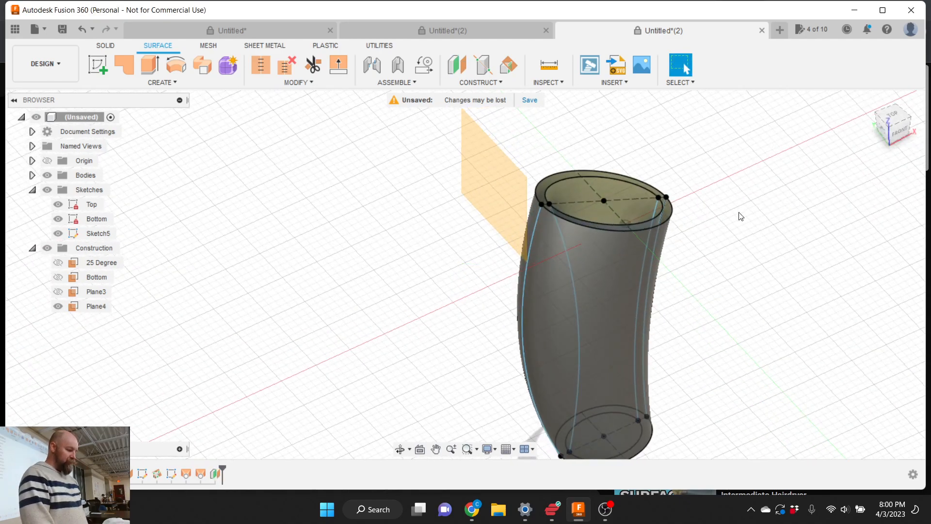
pyautogui.scroll(-3, 673, 139)
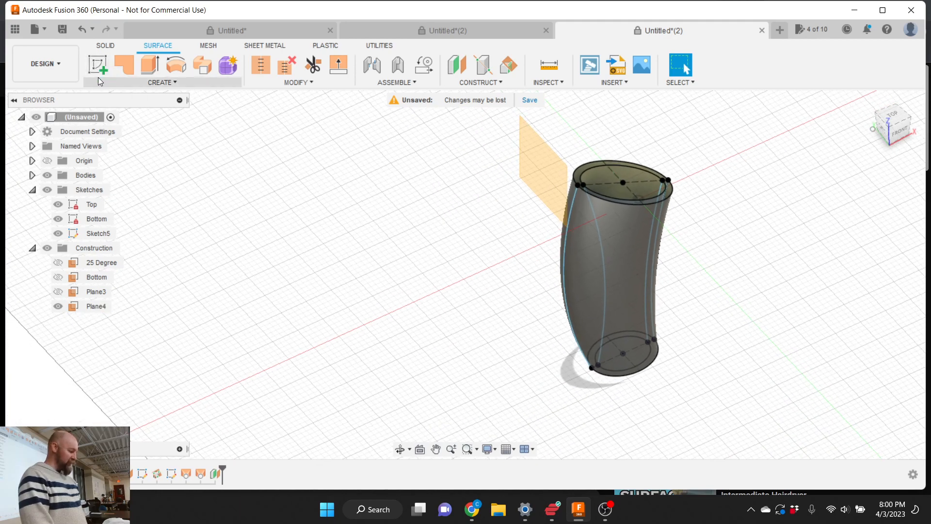
pyautogui.click(96, 234)
pyautogui.click(96, 234)
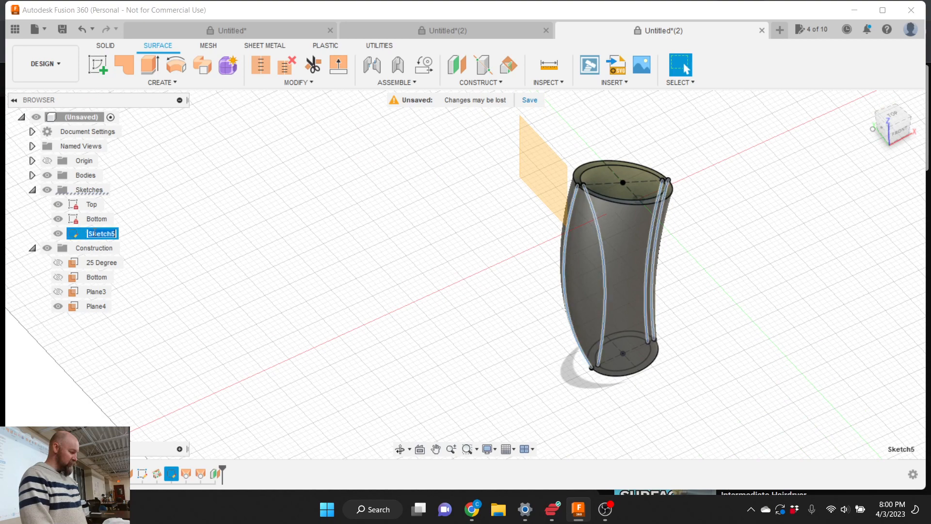
pyautogui.write('Paths')
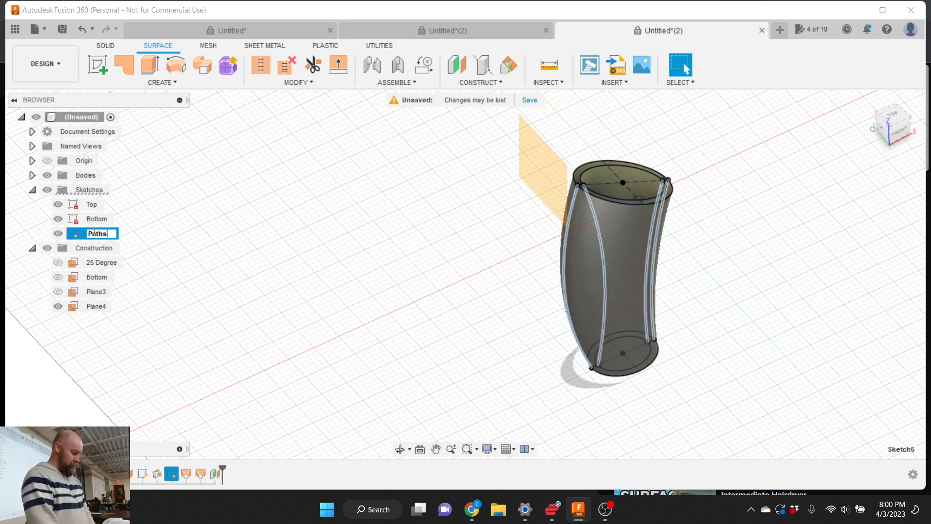
pyautogui.press('Return')
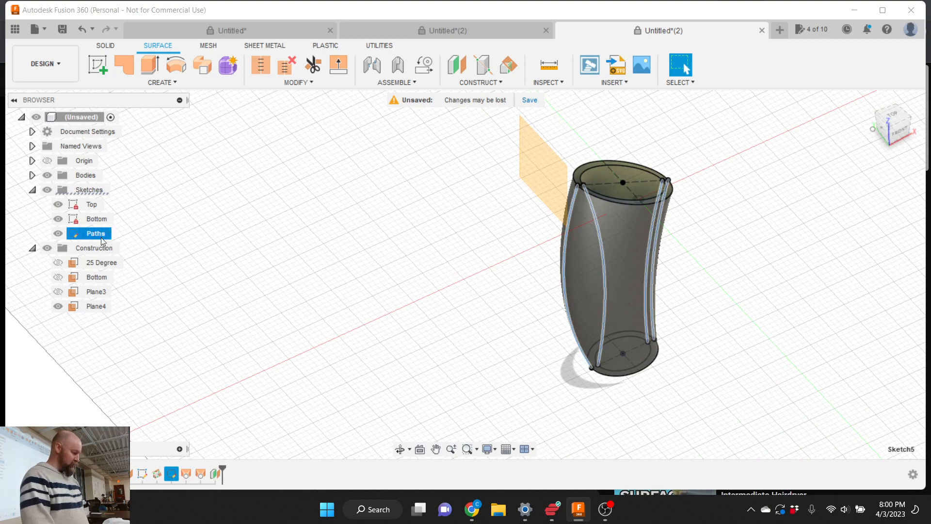
# Rename construction plane Plane3 as Center Plane
pyautogui.click(93, 293)
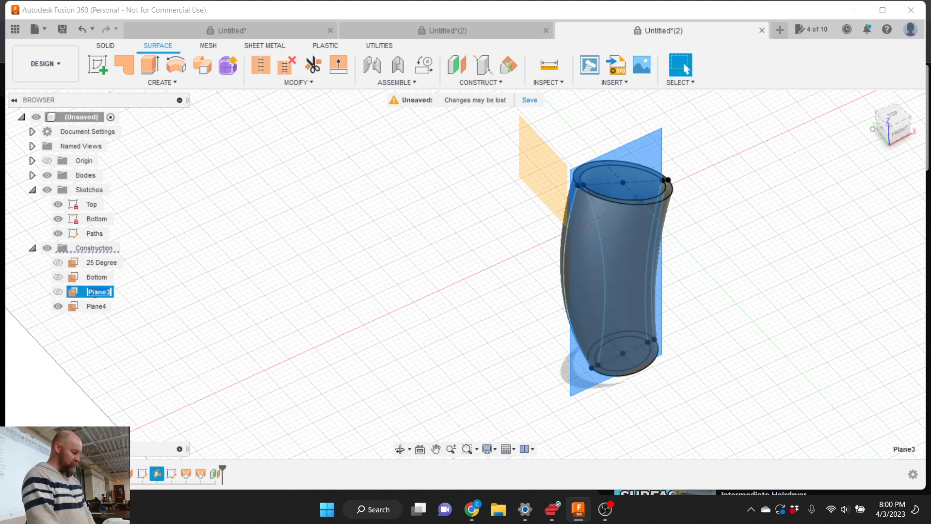
pyautogui.write('Cen')
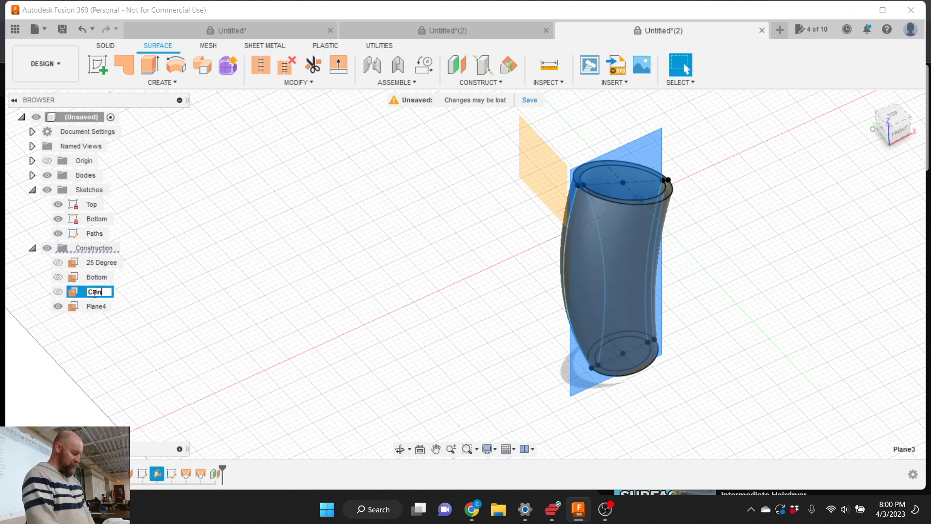
pyautogui.write('ter Plane')
pyautogui.press('Return')
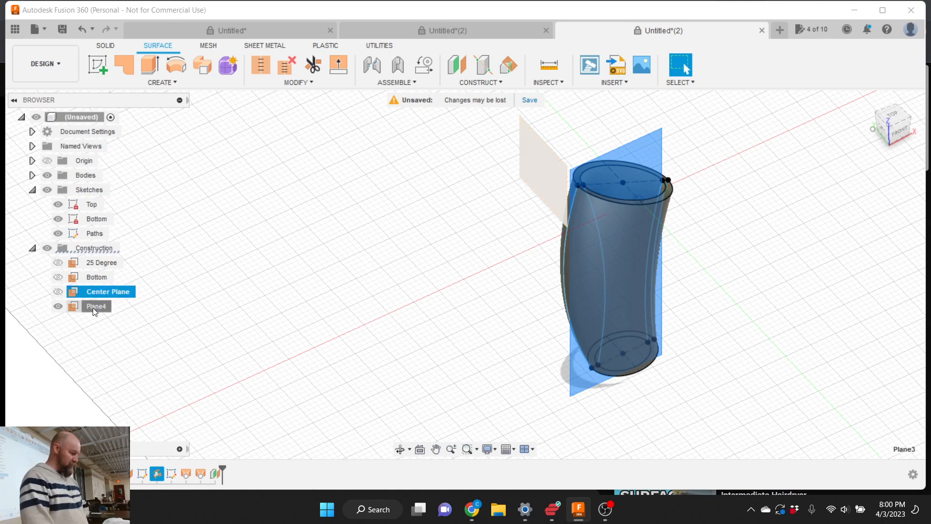
# Rename the new offset plane, Plane4, as Trigger and clear the selection
pyautogui.click(93, 307)
pyautogui.doubleClick(95, 308)
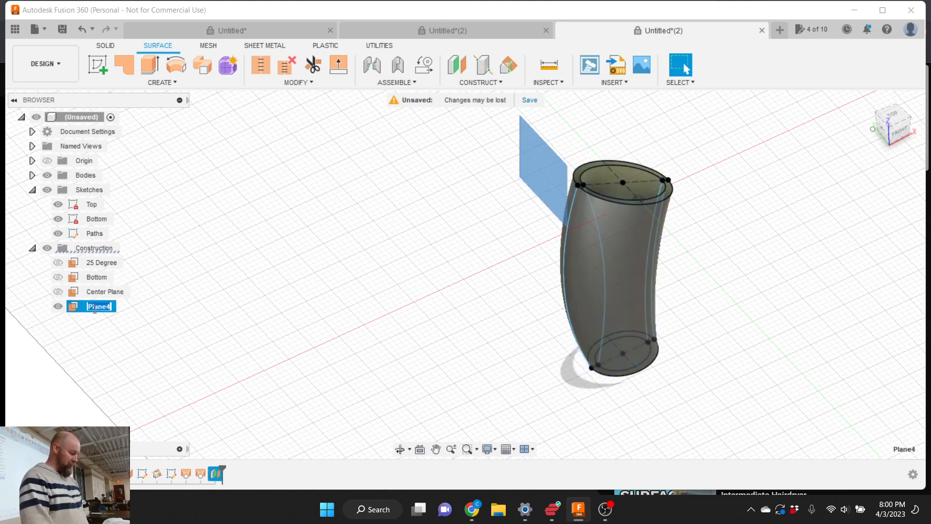
pyautogui.write('T')
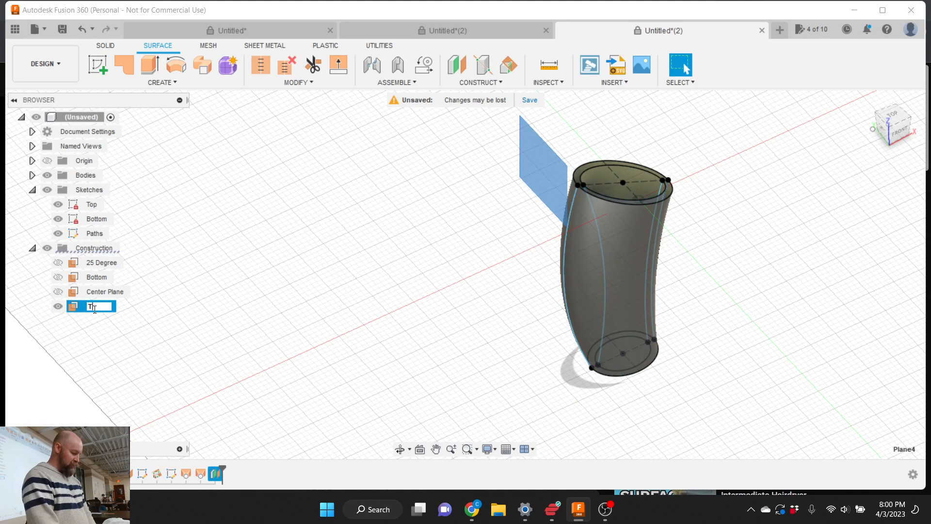
pyautogui.write('ri')
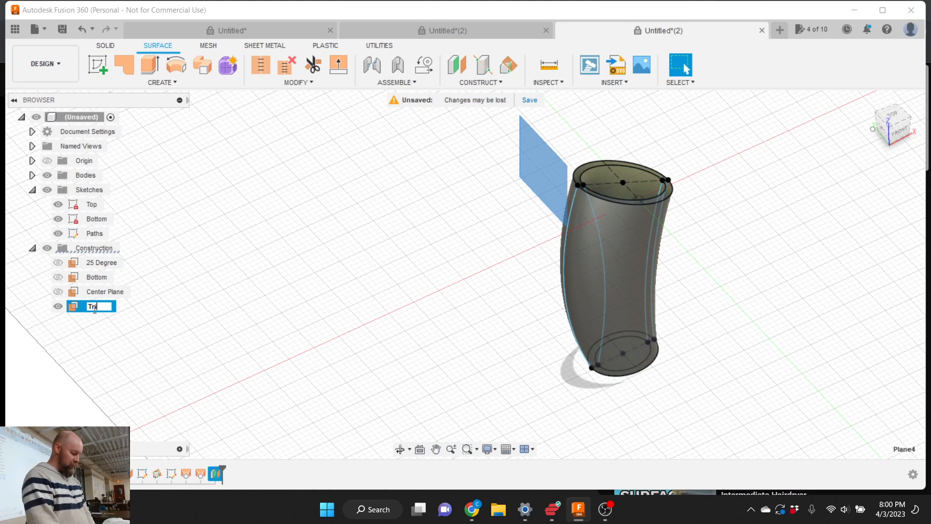
pyautogui.write('gger')
pyautogui.press('Return')
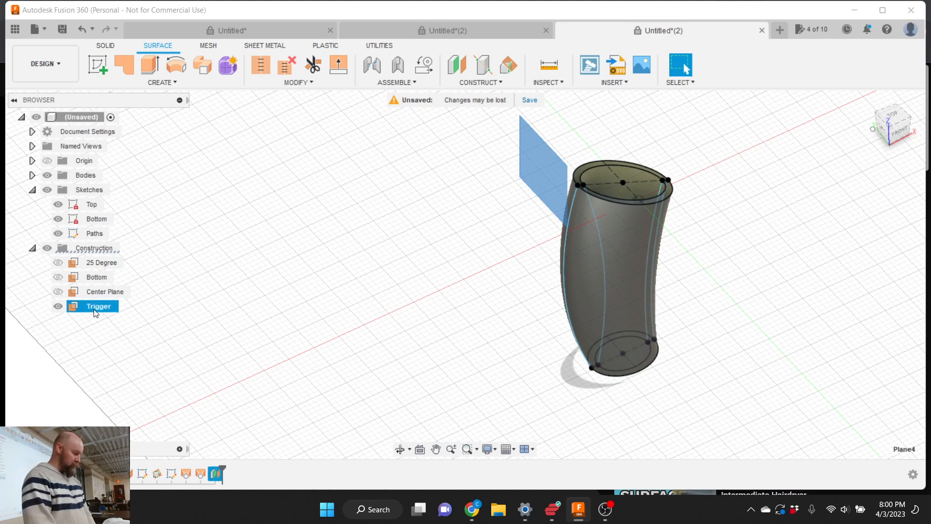
pyautogui.click(325, 234)
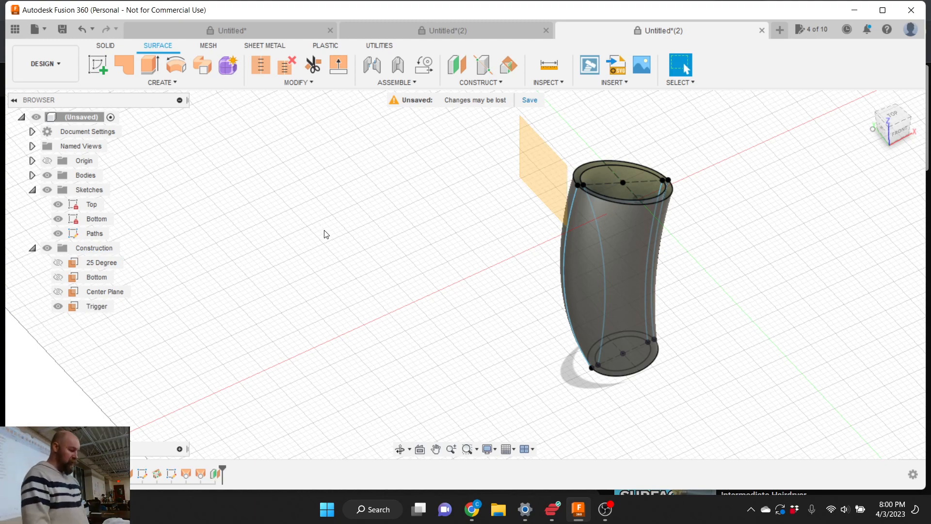
# Create a new sketch on the Trigger plane
pyautogui.click(138, 84)
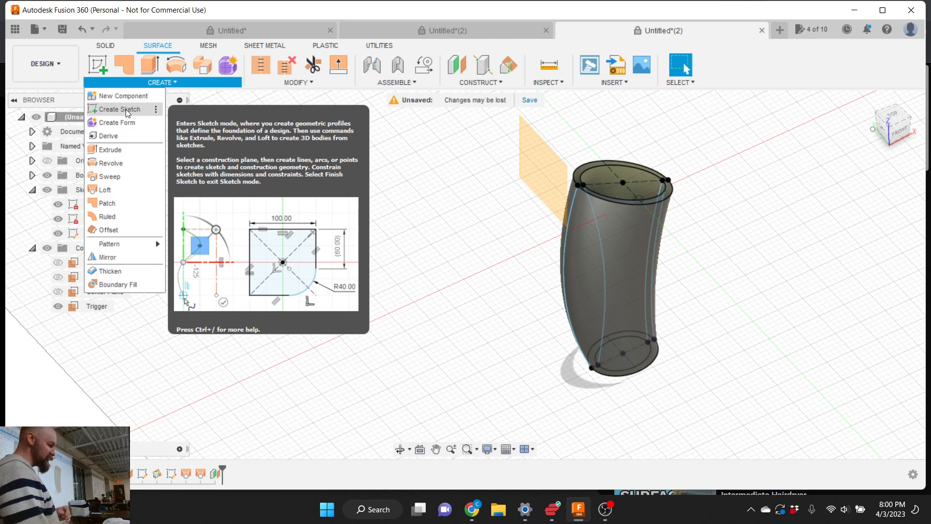
pyautogui.click(126, 109)
pyautogui.click(525, 177)
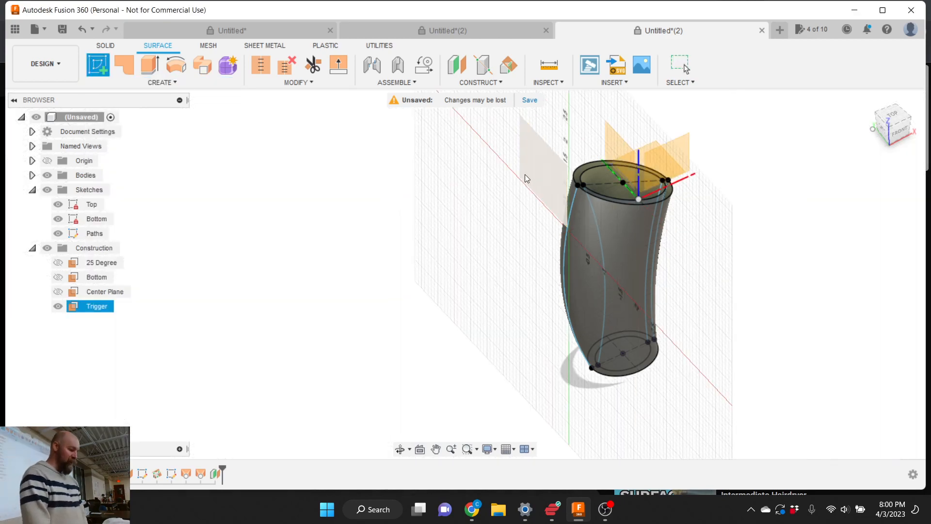
pyautogui.click(545, 168)
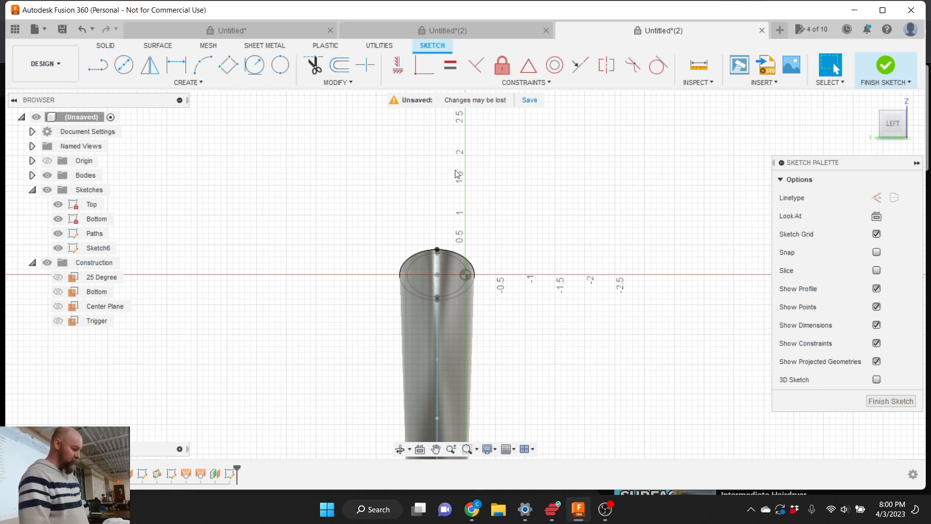
# Draw a 1 in diameter circle centred on the handle's middle path line, just below the top ellipses
pyautogui.scroll(-3, 456, 173)
pyautogui.scroll(4, 435, 287)
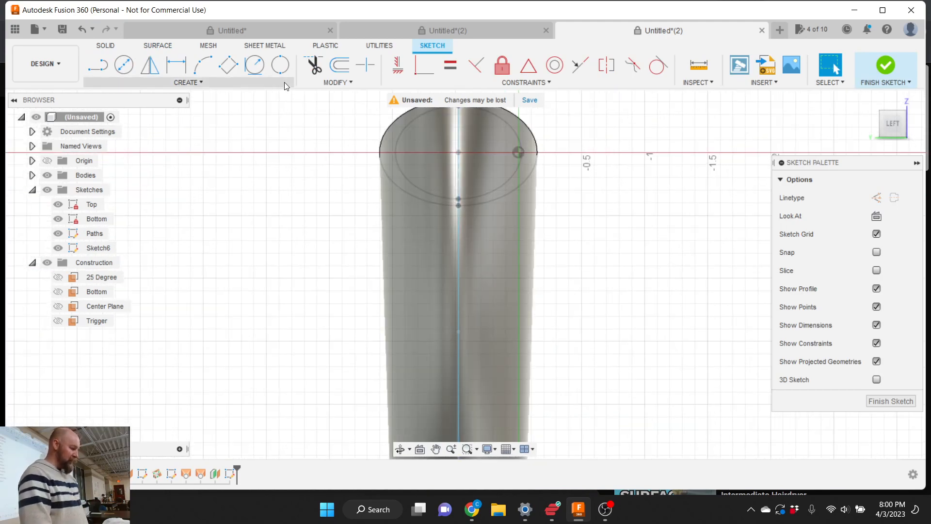
pyautogui.click(218, 84)
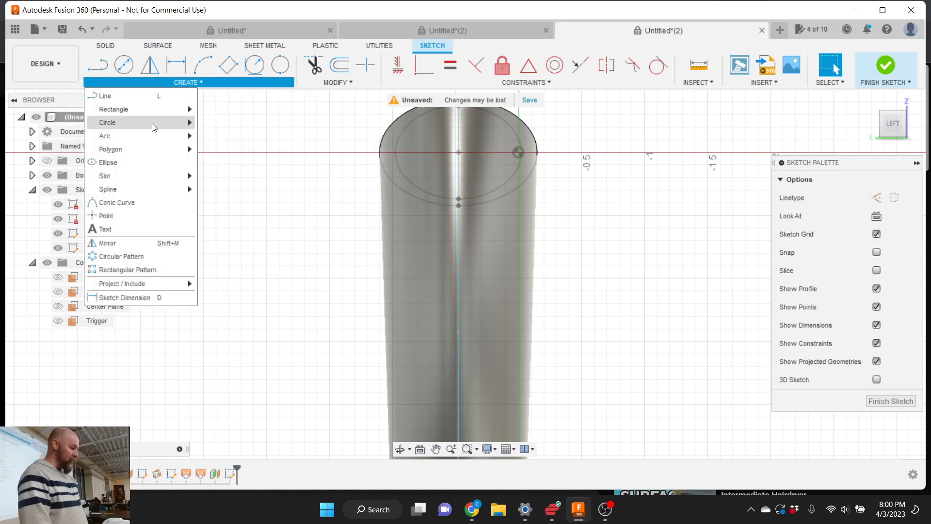
pyautogui.moveTo(152, 123)
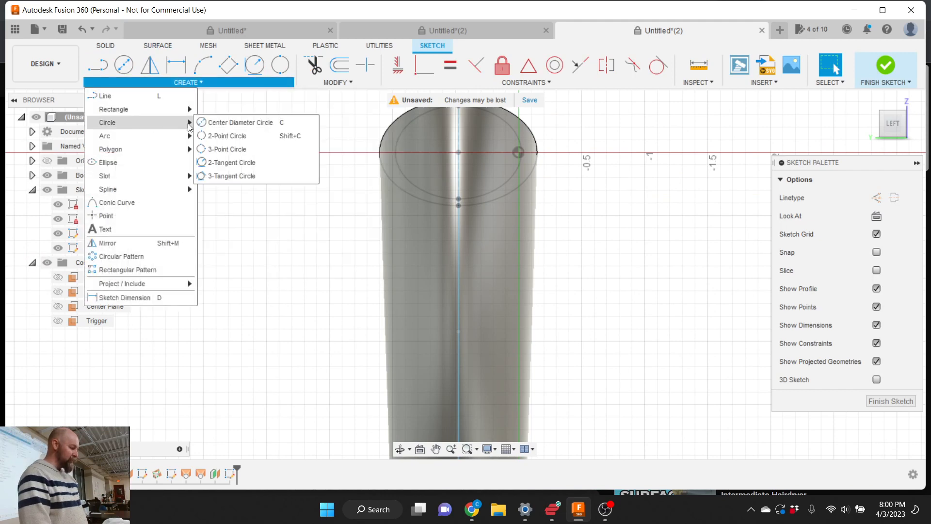
pyautogui.click(251, 122)
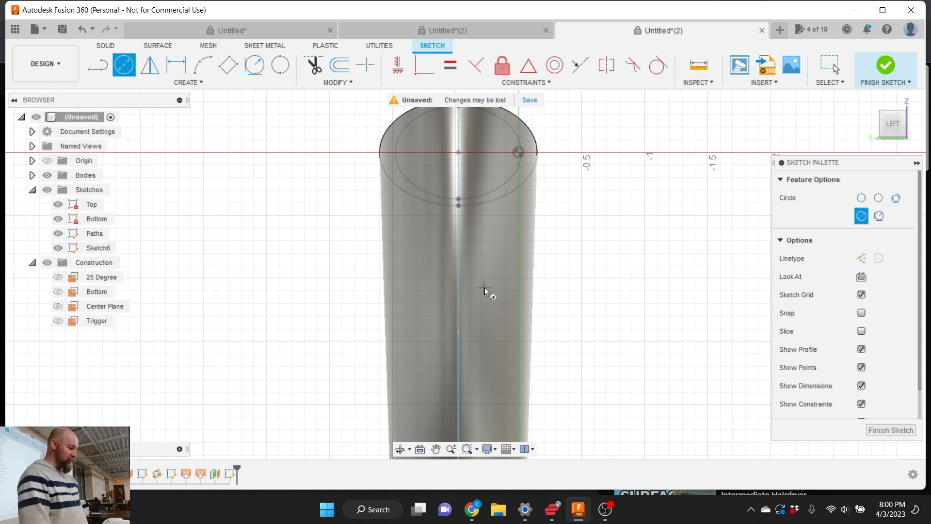
pyautogui.click(458, 272)
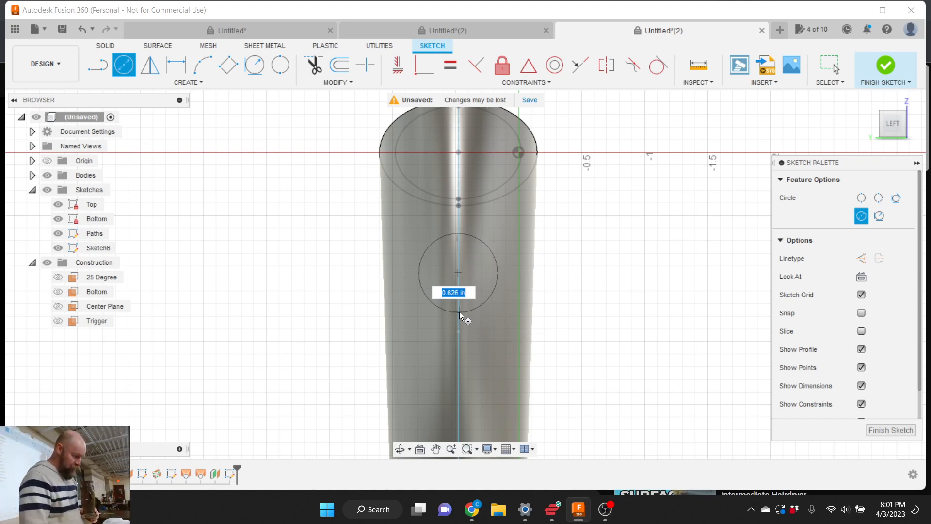
pyautogui.write('1')
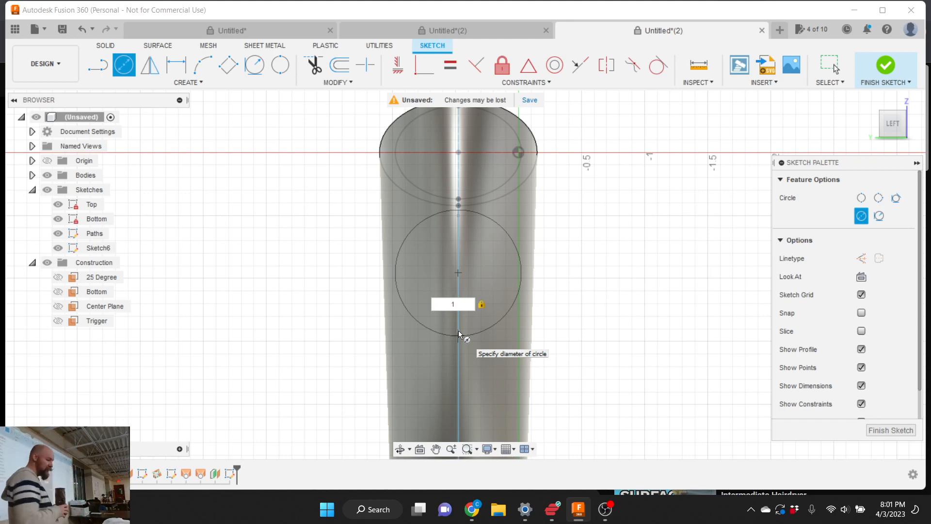
pyautogui.press('Return')
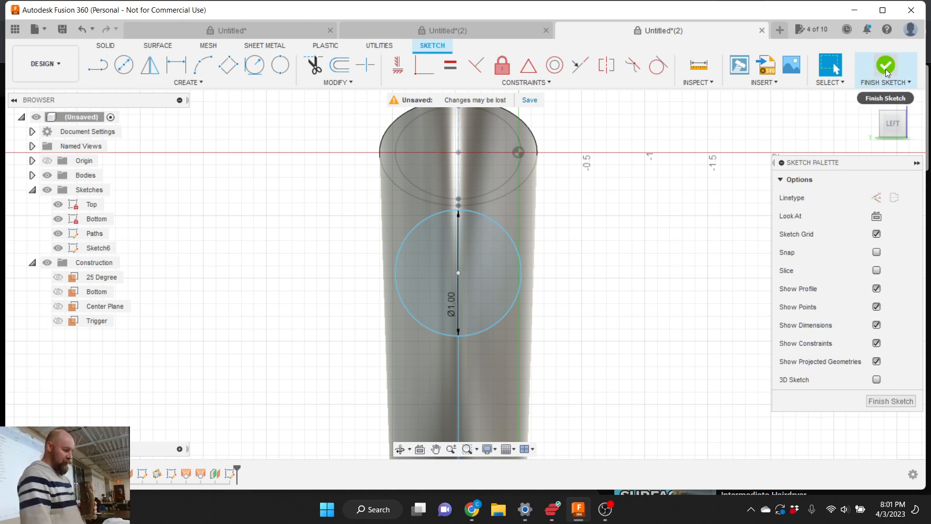
# Finish the trigger circle sketch
pyautogui.moveTo(885, 129); pyautogui.dragTo(870, 130)
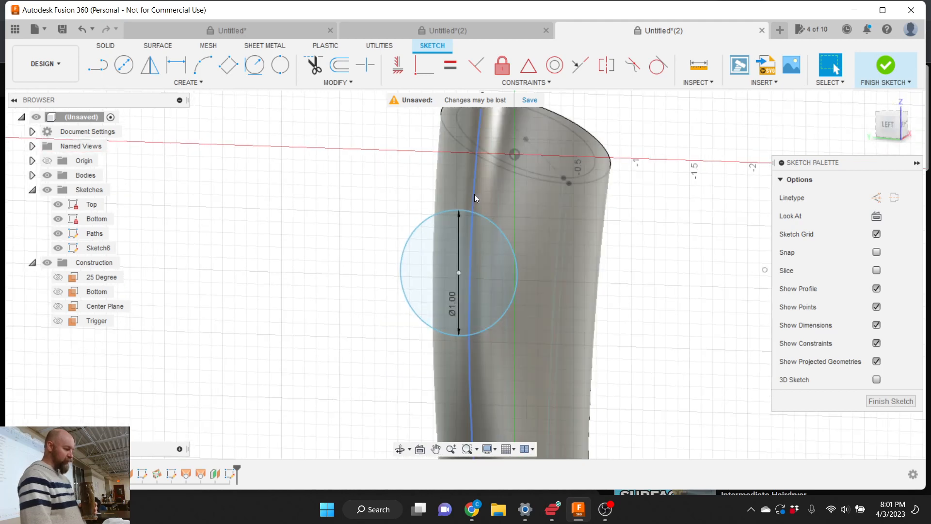
pyautogui.click(474, 194)
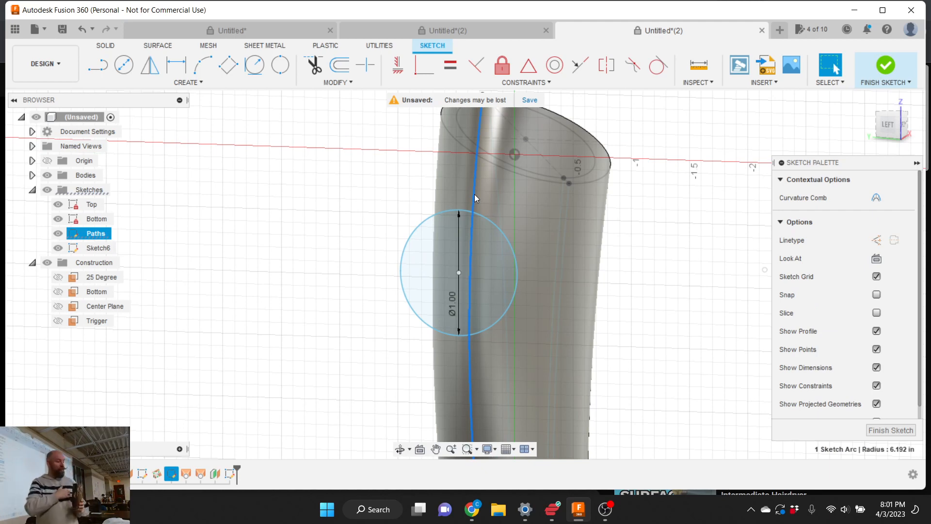
pyautogui.click(374, 190)
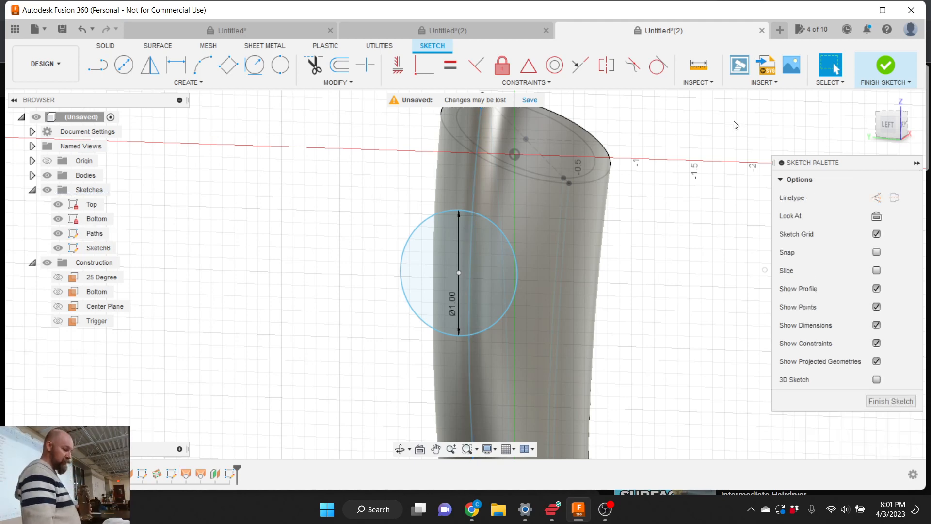
pyautogui.click(886, 67)
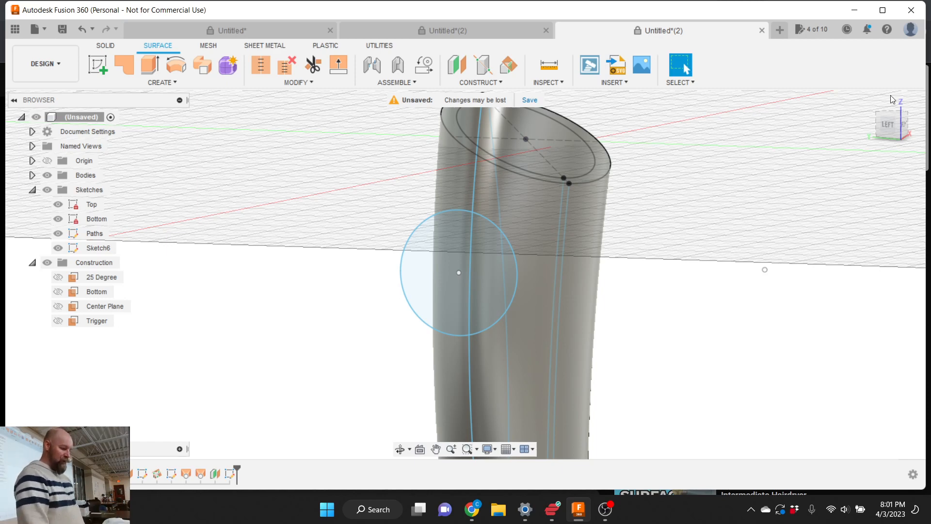
# Extrude the trigger circle as a new surface body 1.40 in toward and into the handle
pyautogui.click(886, 126)
pyautogui.moveTo(885, 128); pyautogui.dragTo(920, 143)
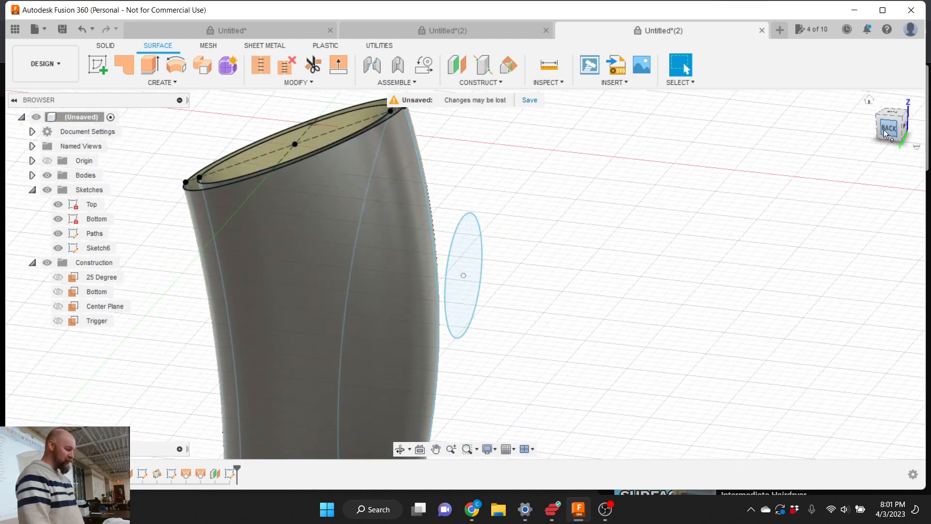
pyautogui.click(161, 83)
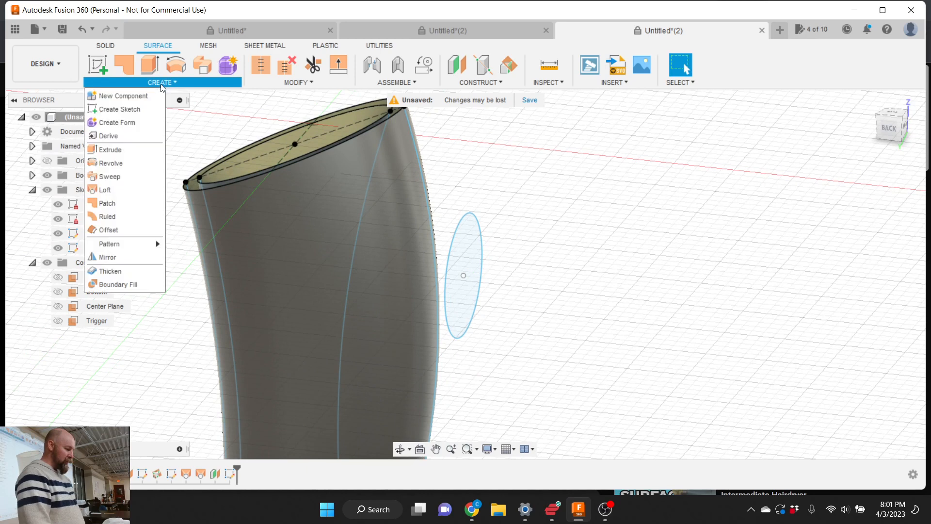
pyautogui.click(134, 150)
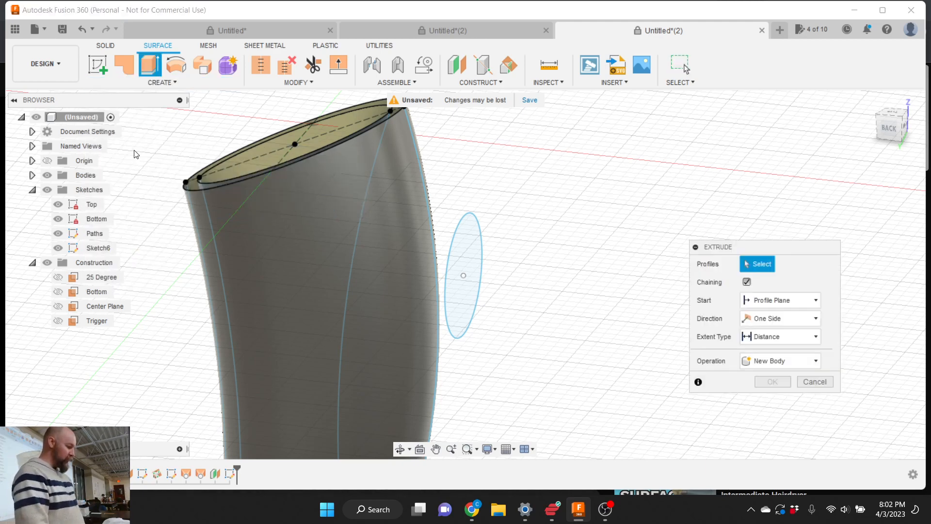
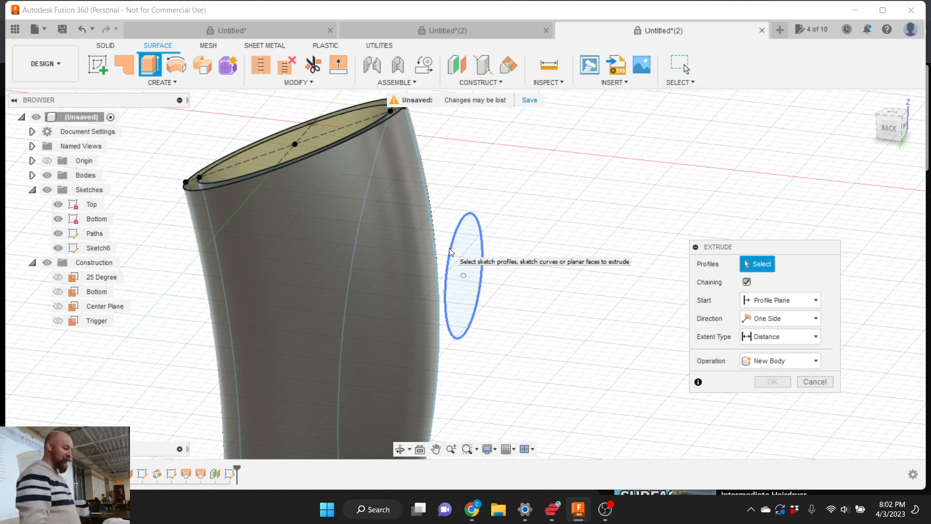
pyautogui.click(448, 248)
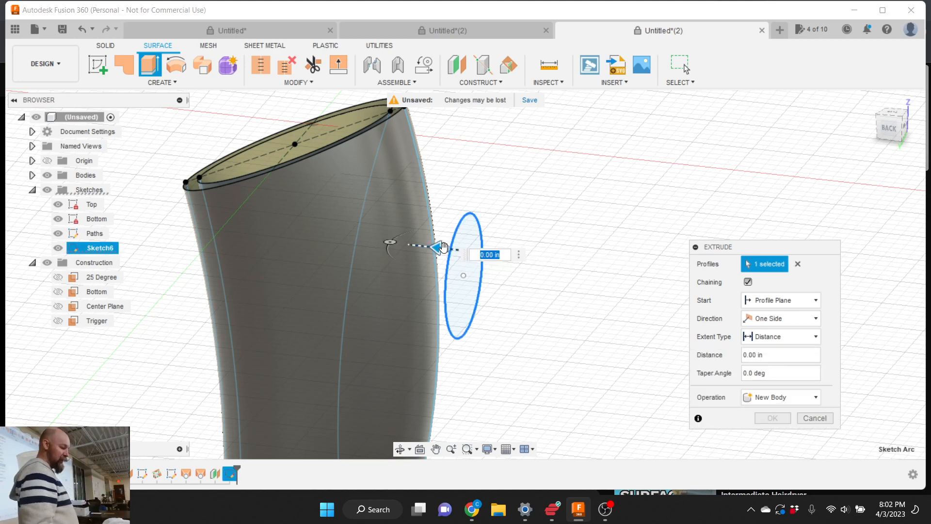
pyautogui.moveTo(442, 247); pyautogui.dragTo(342, 239)
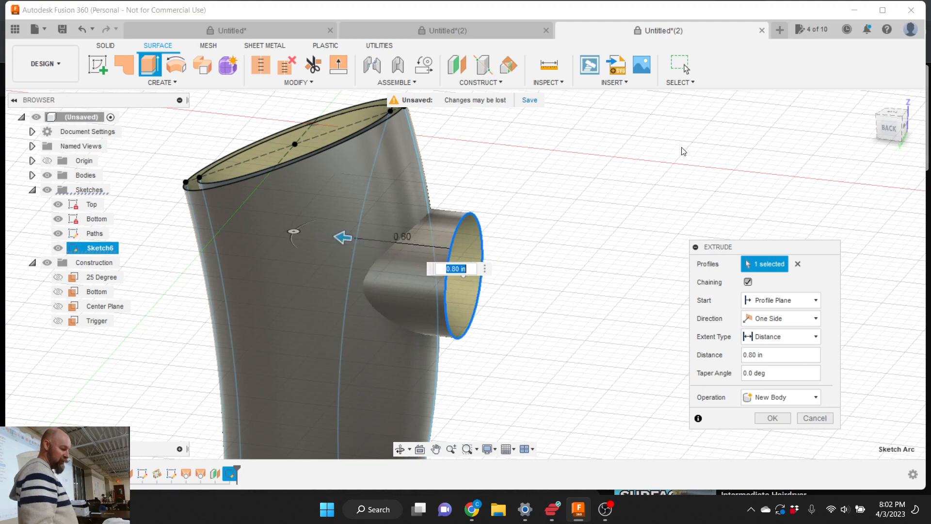
pyautogui.moveTo(890, 125); pyautogui.dragTo(843, 128)
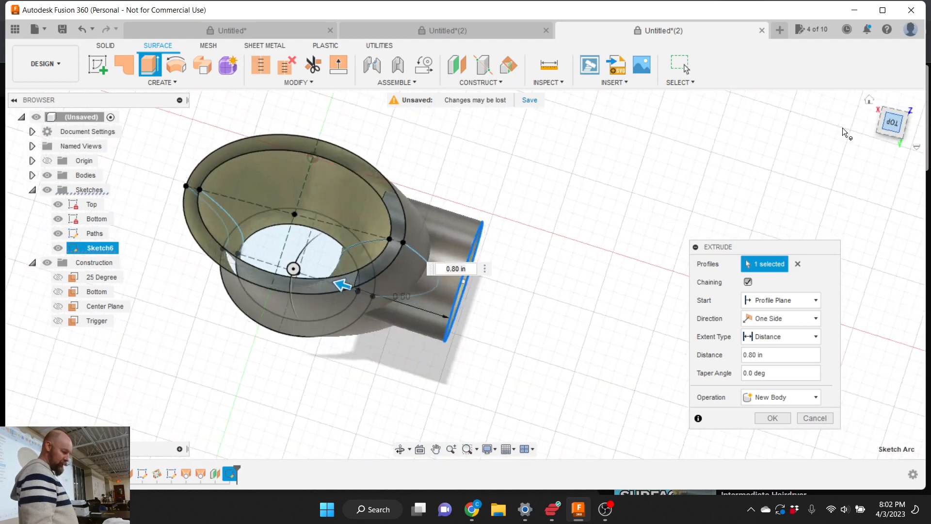
pyautogui.moveTo(353, 327); pyautogui.dragTo(273, 305)
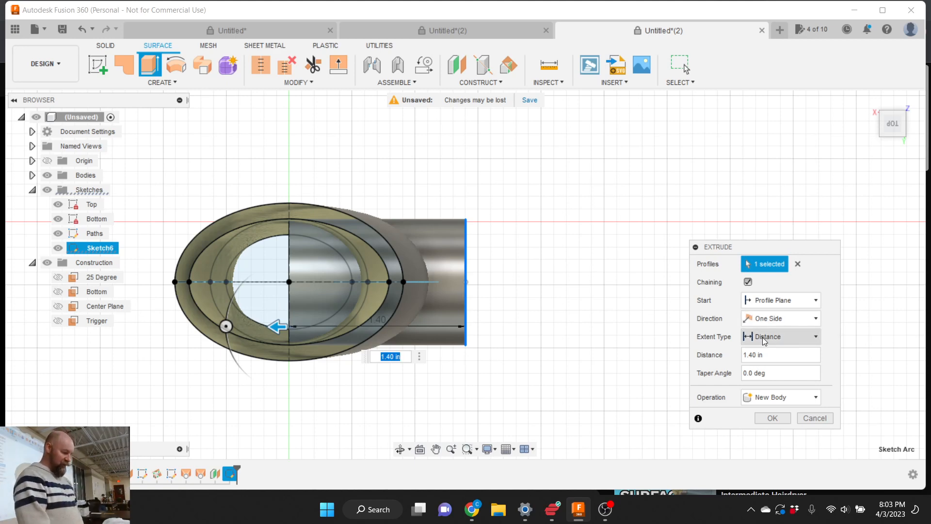
# Set the extrusion's taper angle to -20 degrees and complete the tapered surface
pyautogui.click(772, 368)
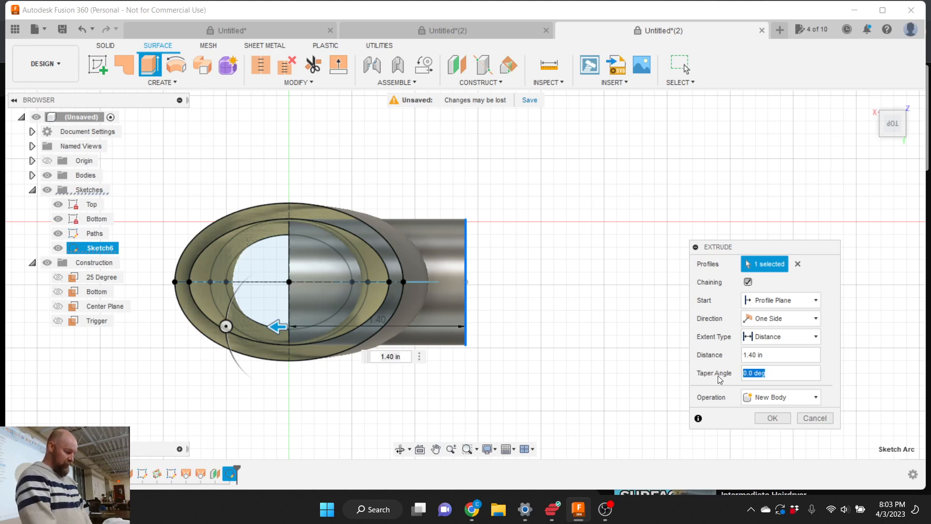
pyautogui.write('-20')
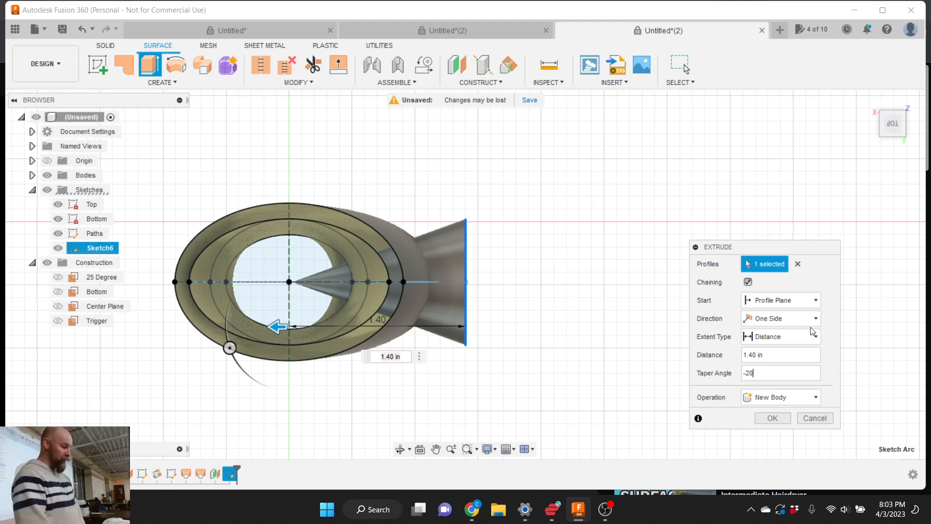
pyautogui.moveTo(895, 127)
pyautogui.mouseDown()
pyautogui.moveTo(874, 75)
pyautogui.moveTo(924, 101)
pyautogui.moveTo(899, 131)
pyautogui.mouseUp()
pyautogui.scroll(-2, 456, 309)
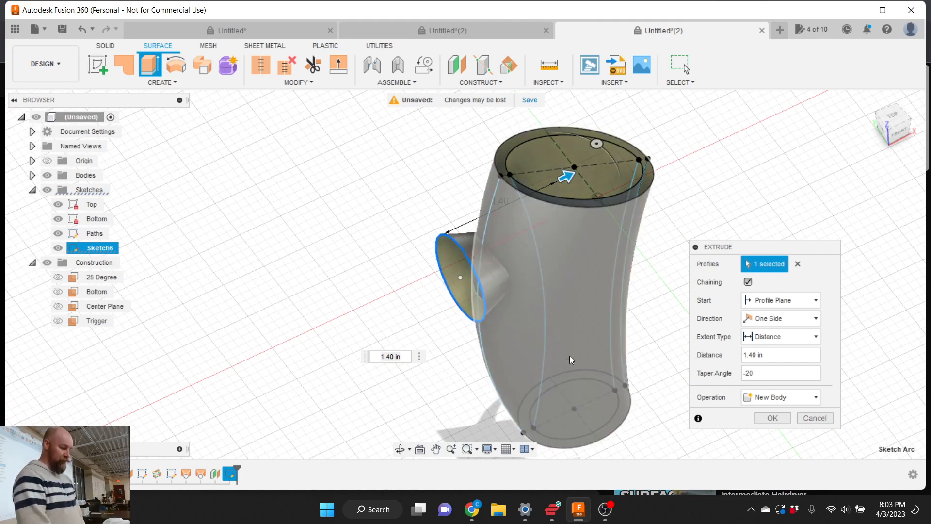
pyautogui.click(773, 418)
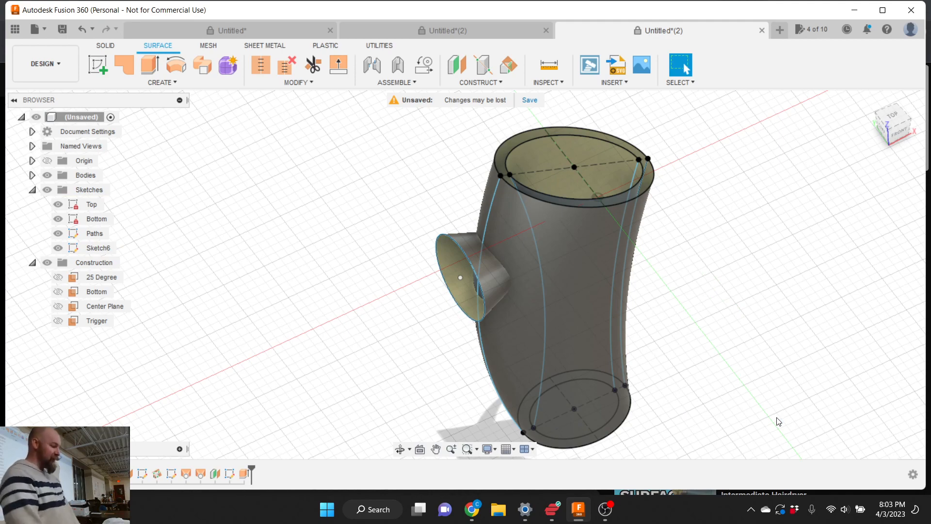
# Rename the trigger circle sketch, Sketch6, as Cut and clear the selection
pyautogui.click(107, 249)
pyautogui.click(100, 248)
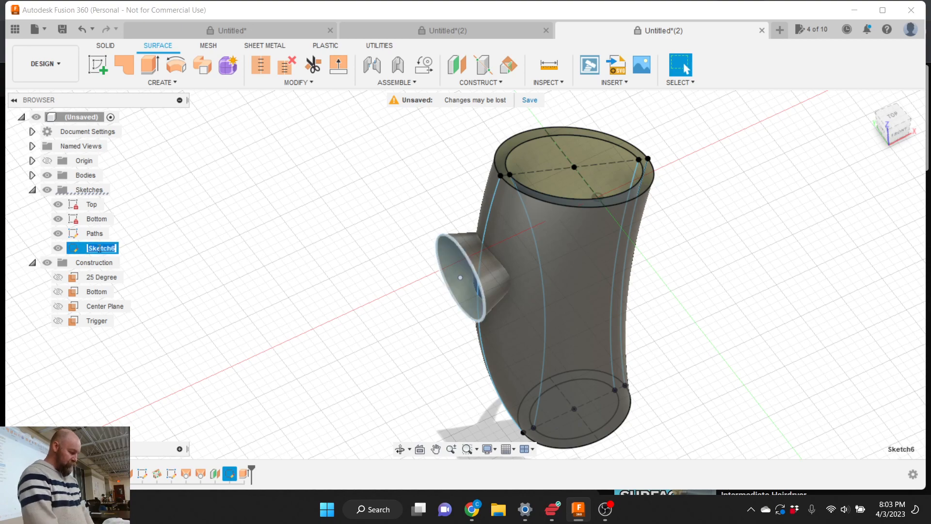
pyautogui.write('Cut')
pyautogui.press('Return')
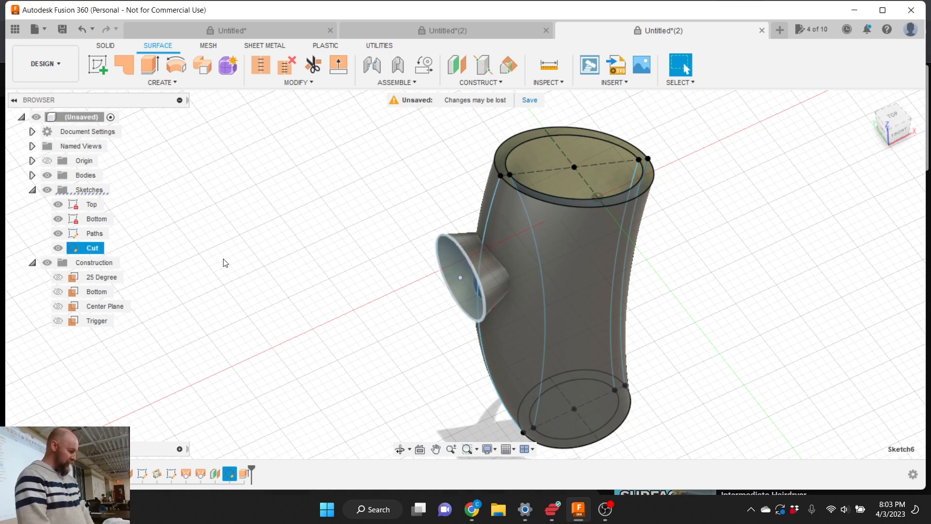
pyautogui.click(225, 262)
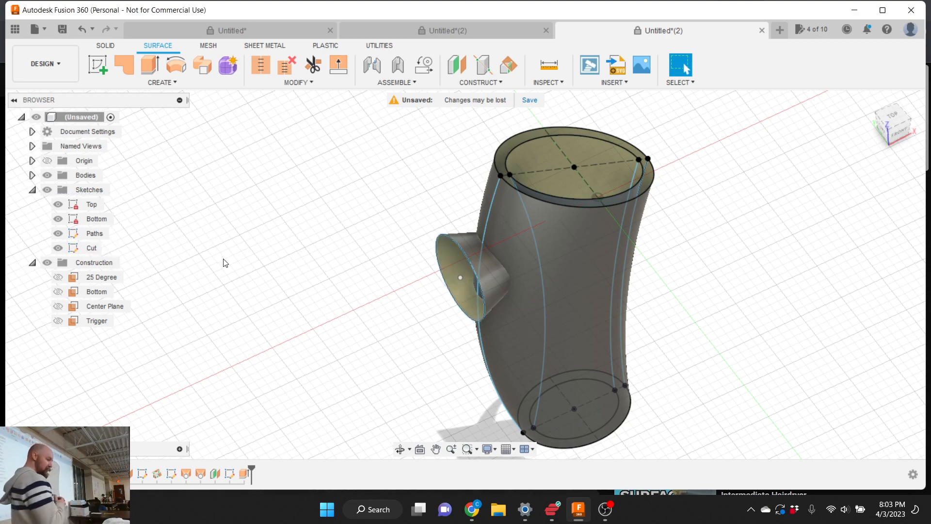
# Expand the list of bodies and rename the inner loft surface, Body1, as Inner Shape
pyautogui.click(31, 175)
pyautogui.click(98, 190)
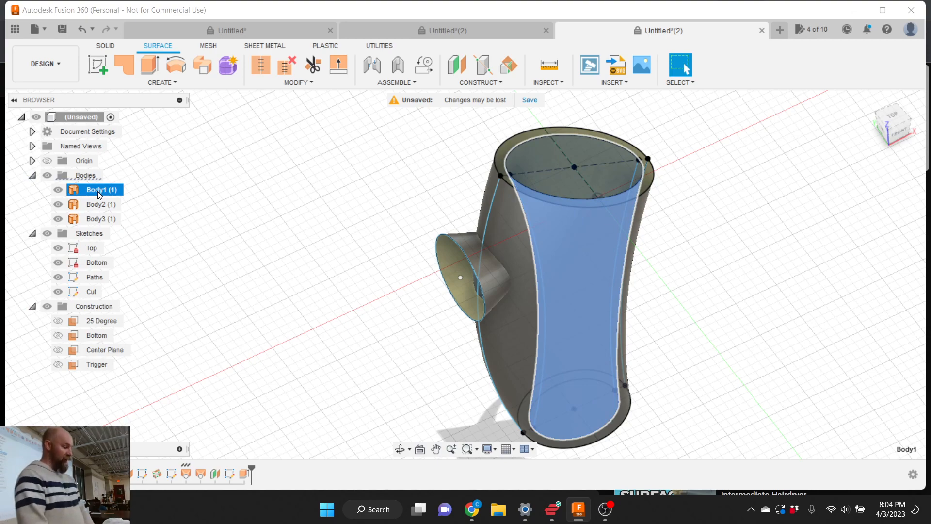
pyautogui.doubleClick(98, 191)
pyautogui.write('Inne')
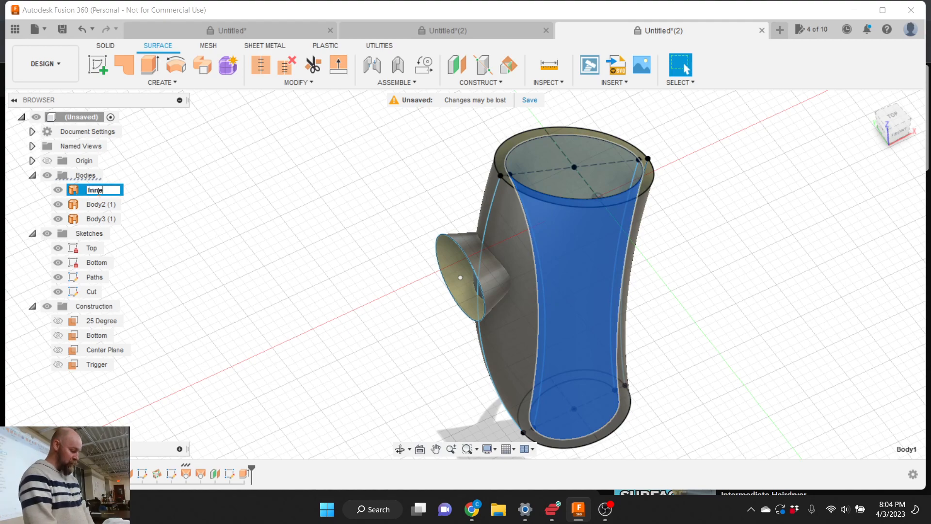
pyautogui.write('r Shape')
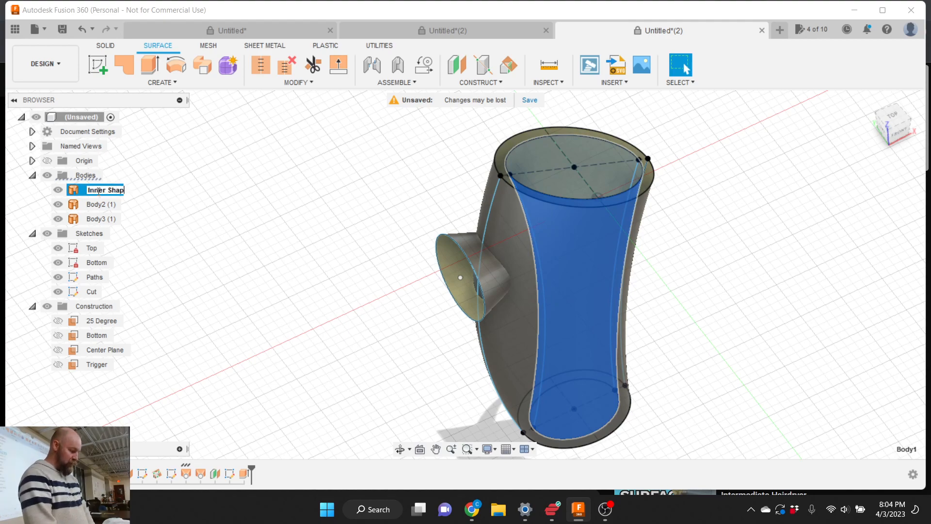
pyautogui.press('Return')
# Rename the outer loft surface, Body2, as Outer Shape
pyautogui.doubleClick(98, 204)
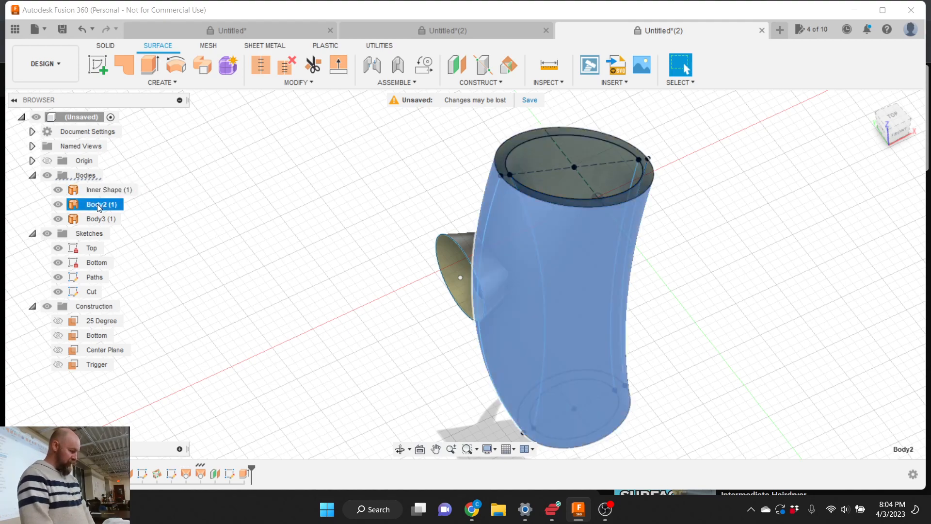
pyautogui.write('Outer')
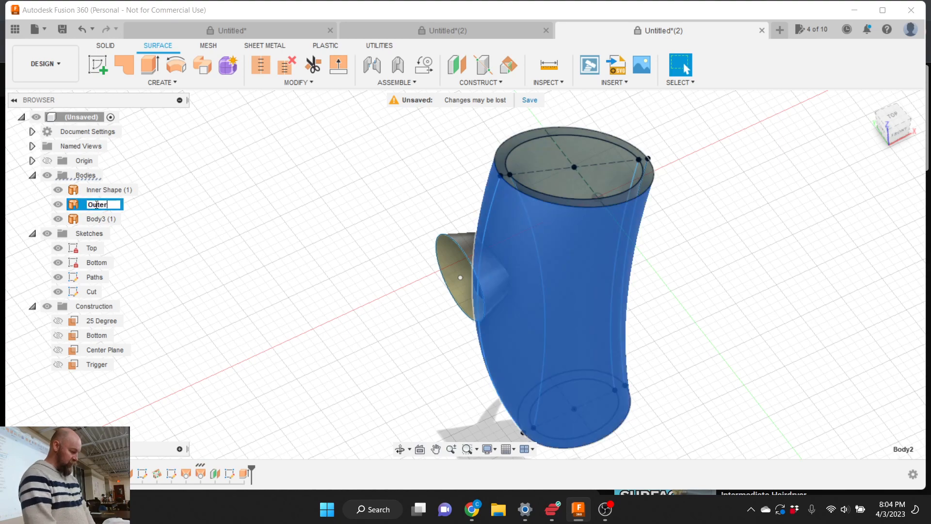
pyautogui.write(' Shape')
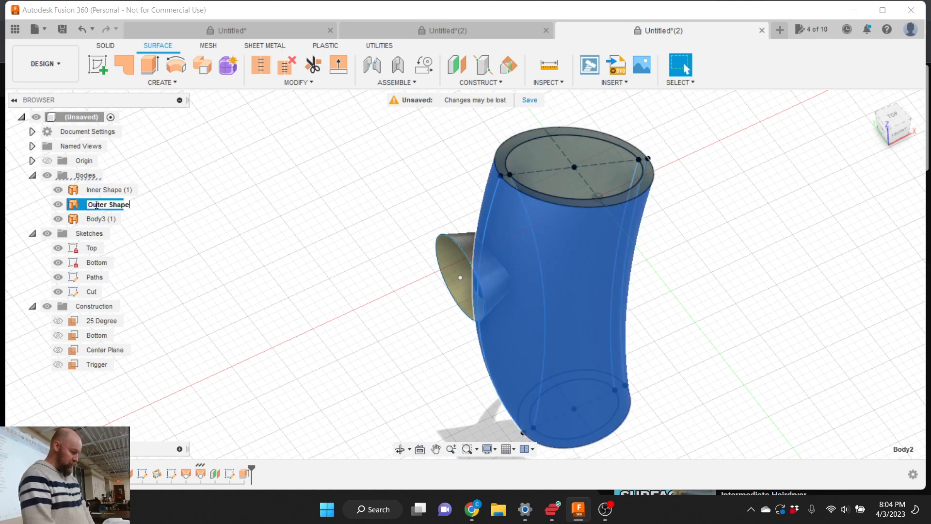
pyautogui.press('Return')
# Rename the cone surface, Body3, as Cut and clear the selection
pyautogui.doubleClick(98, 219)
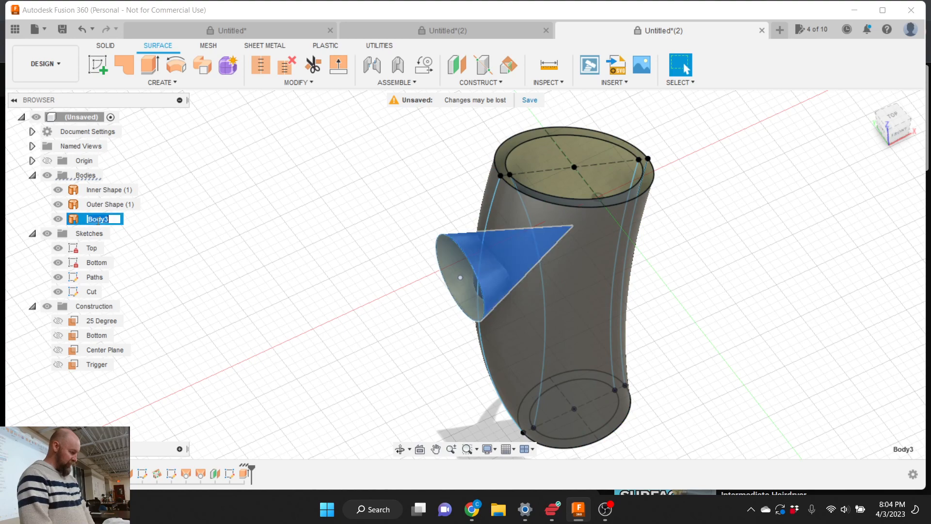
pyautogui.write('Cut')
pyautogui.press('Return')
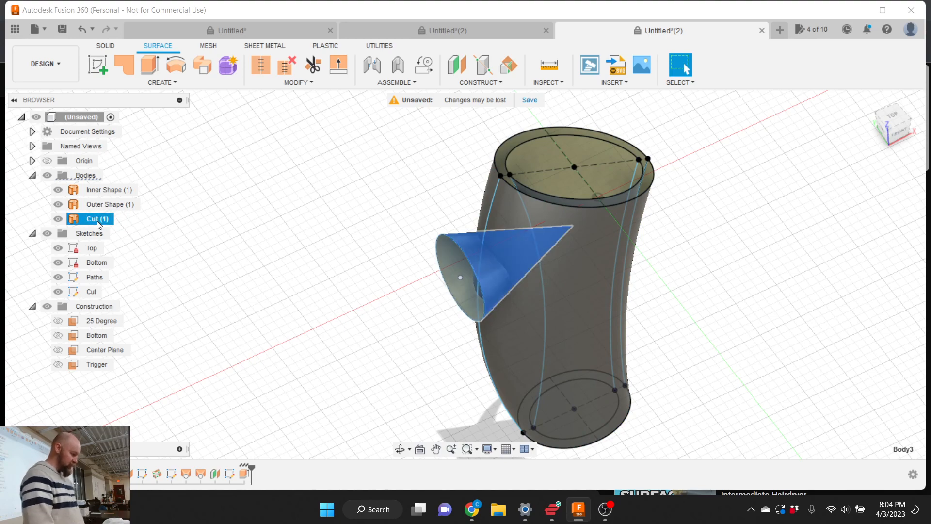
pyautogui.click(235, 263)
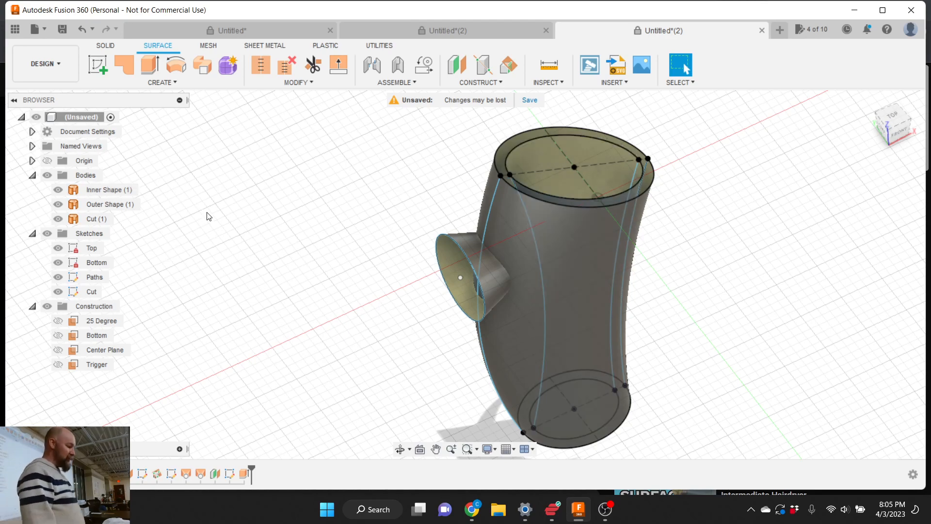
# Try trimming the Outer Shape surface using the Cut cone as the trim tool, and undo the trim
pyautogui.click(300, 82)
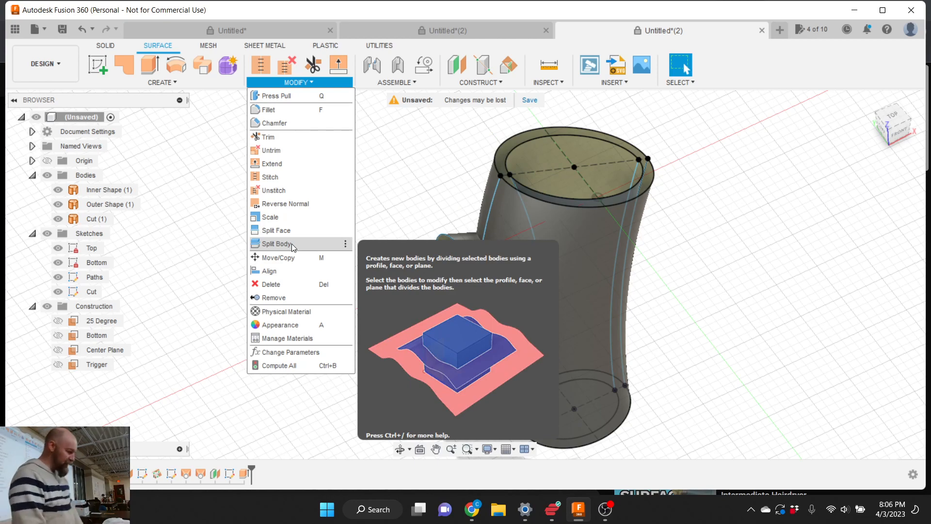
pyautogui.click(295, 140)
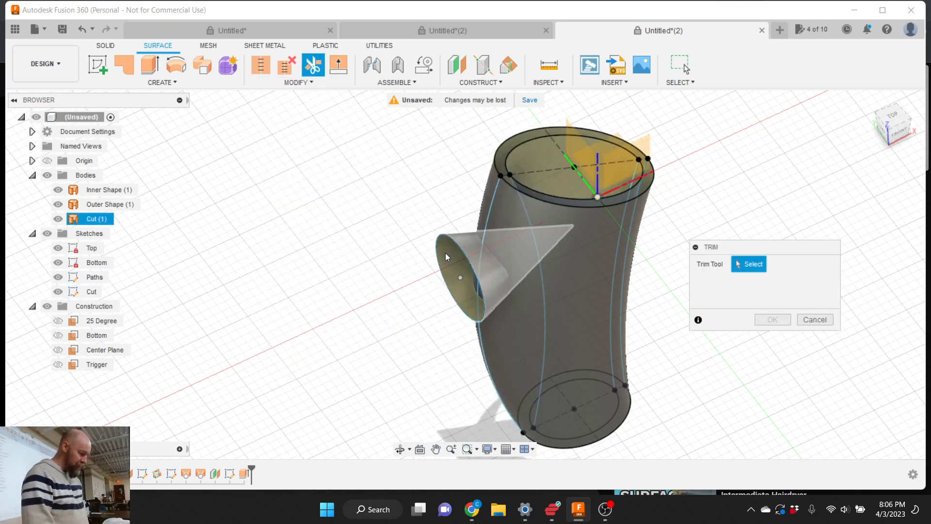
pyautogui.click(495, 273)
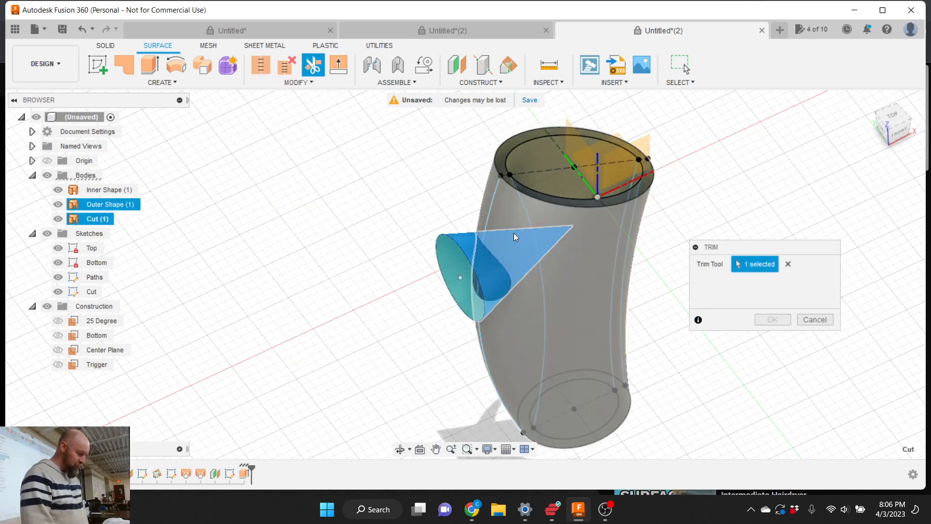
pyautogui.click(514, 233)
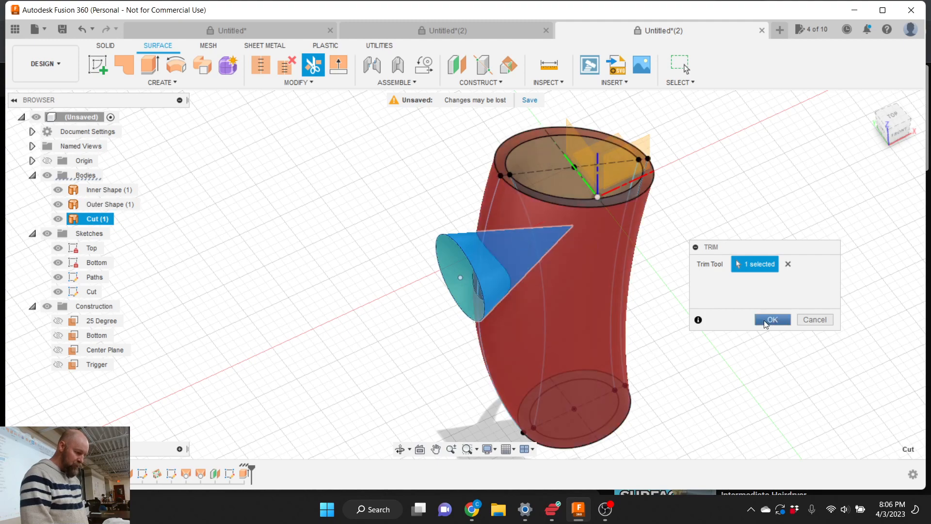
pyautogui.click(771, 320)
pyautogui.hotkey('ctrl', 'z')
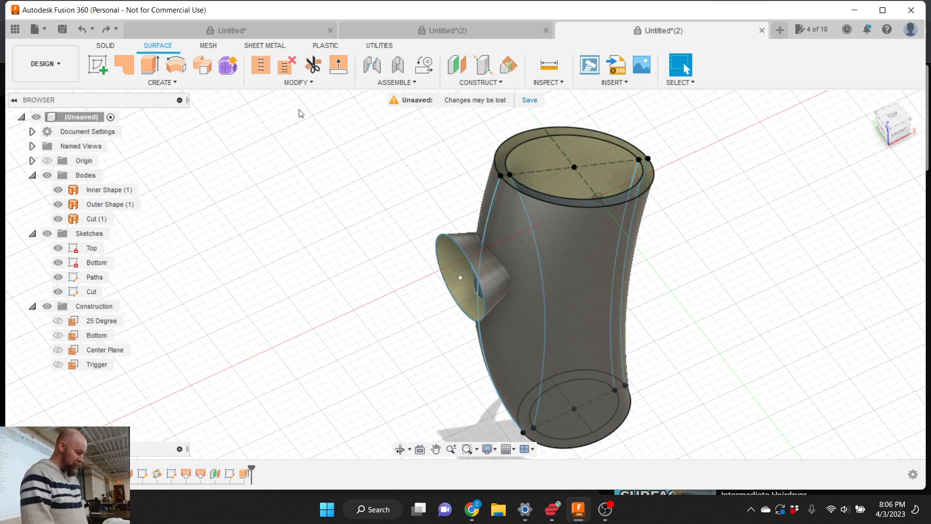
# Try trimming away the cone's portion protruding outside the handle using Outer Shape as the trim tool, and undo the trim
pyautogui.click(299, 84)
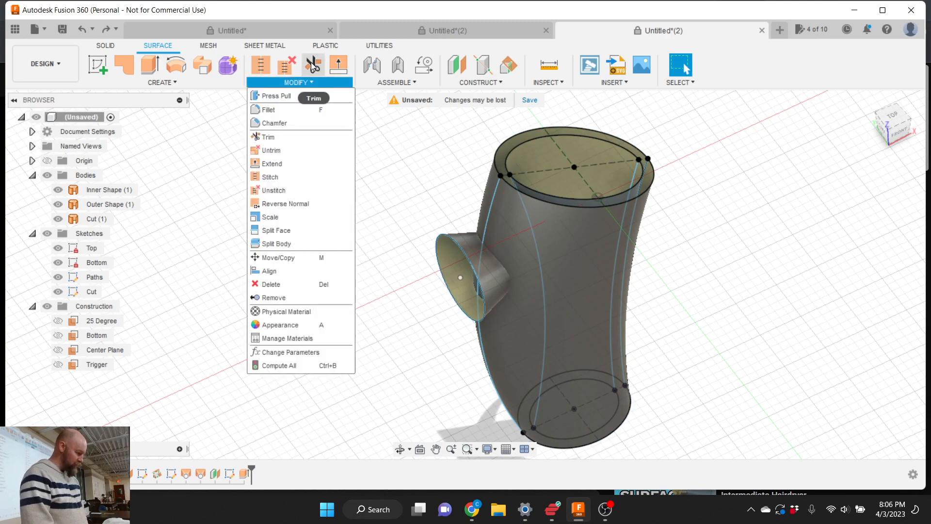
pyautogui.click(285, 137)
pyautogui.click(470, 252)
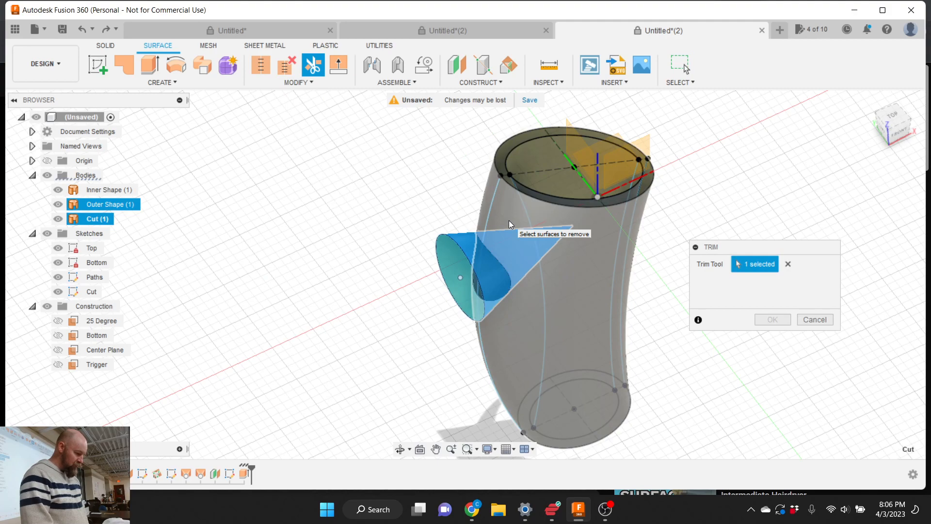
pyautogui.click(788, 264)
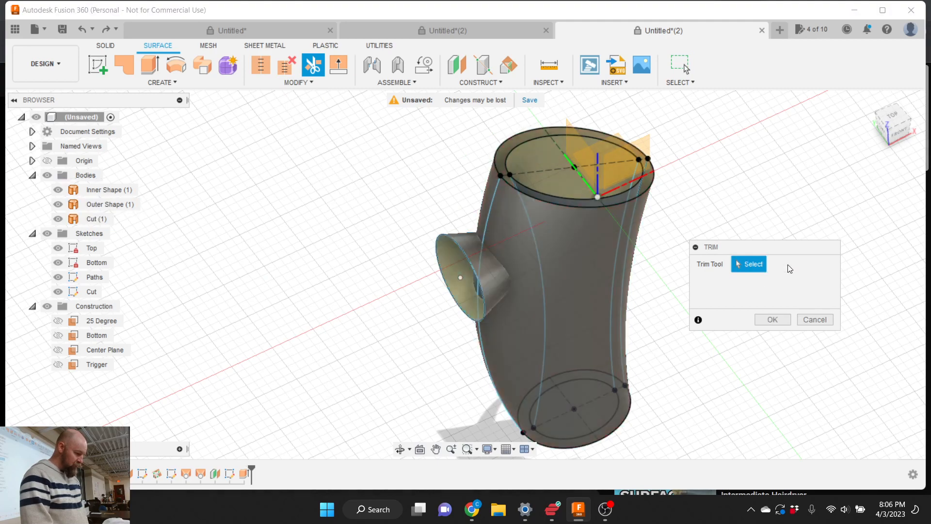
pyautogui.click(528, 244)
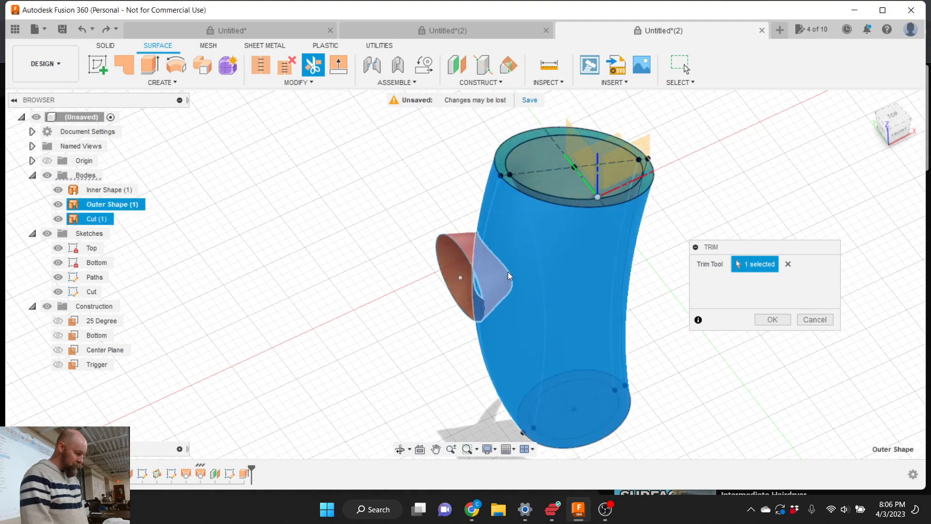
pyautogui.click(508, 276)
pyautogui.click(771, 319)
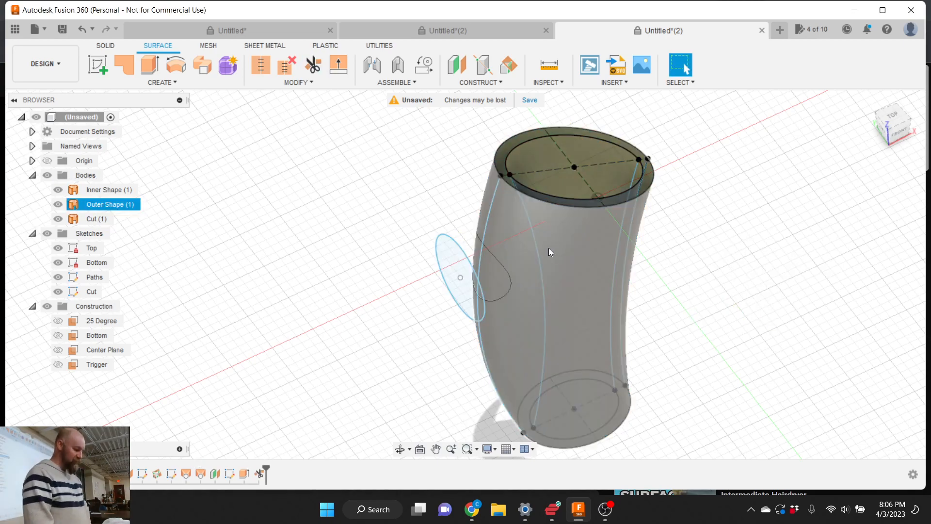
pyautogui.click(311, 64)
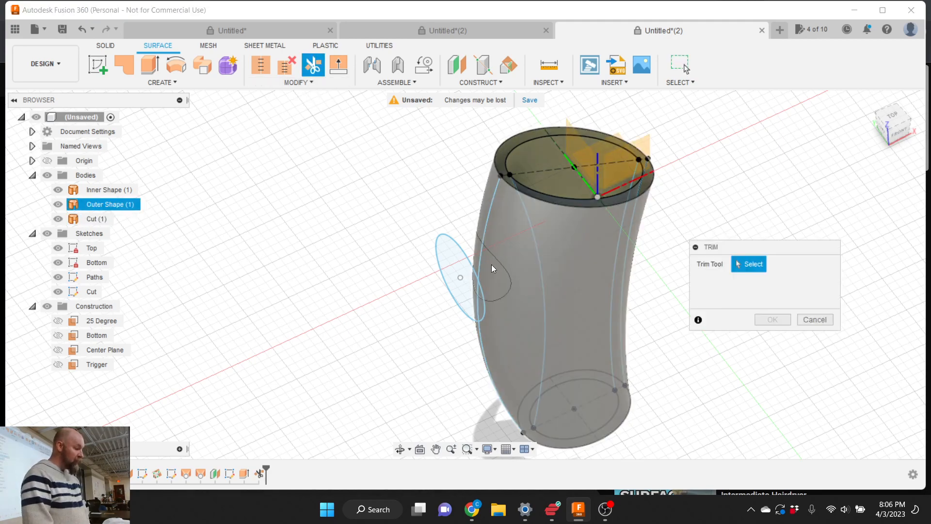
pyautogui.click(820, 319)
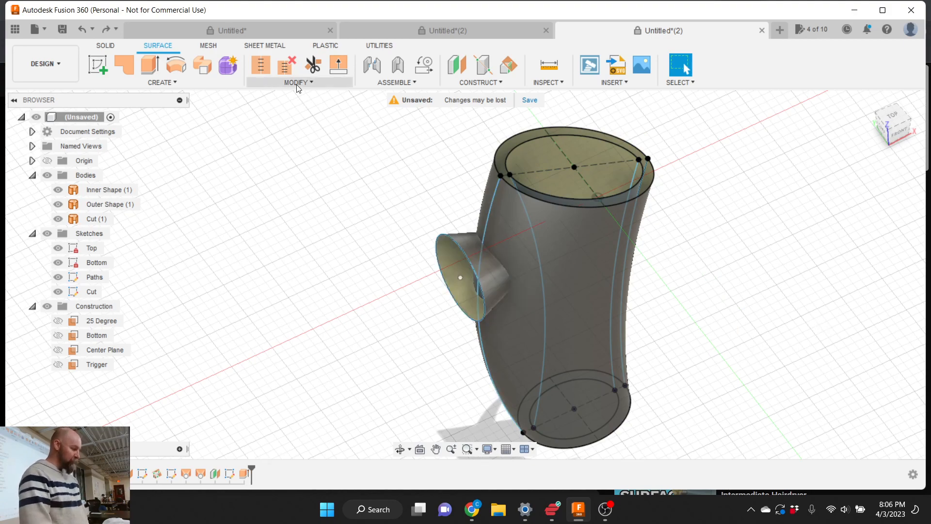
# Trim away the Cut cone's portion protruding outside the handle, using the Outer Shape surface as the trim tool
pyautogui.click(297, 82)
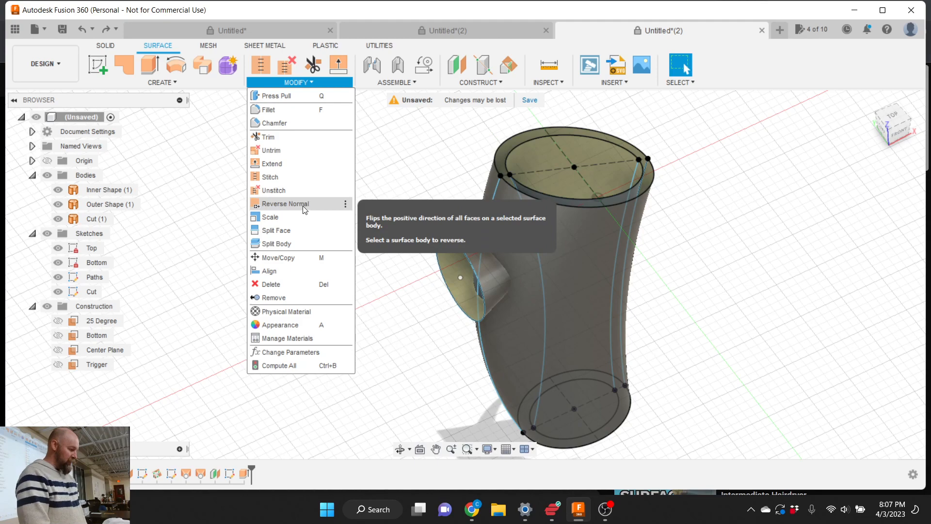
pyautogui.click(284, 138)
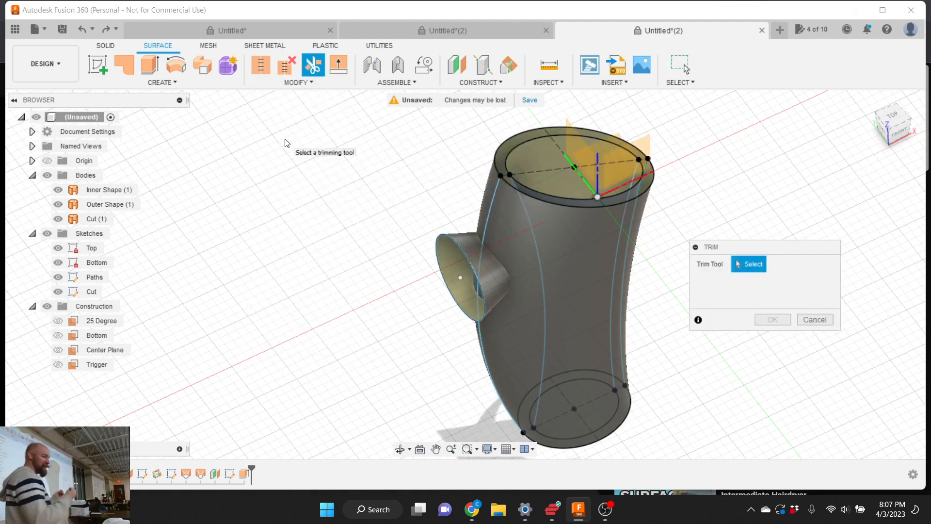
pyautogui.click(295, 82)
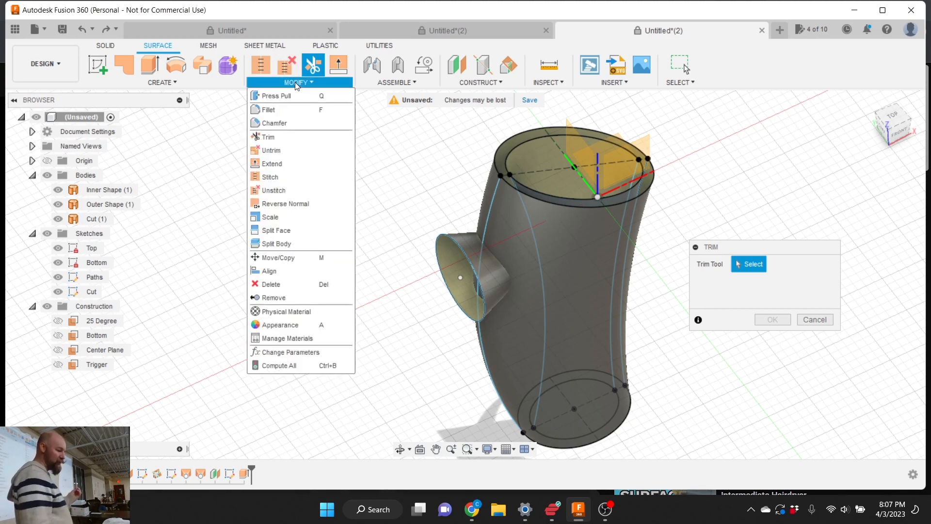
pyautogui.click(277, 136)
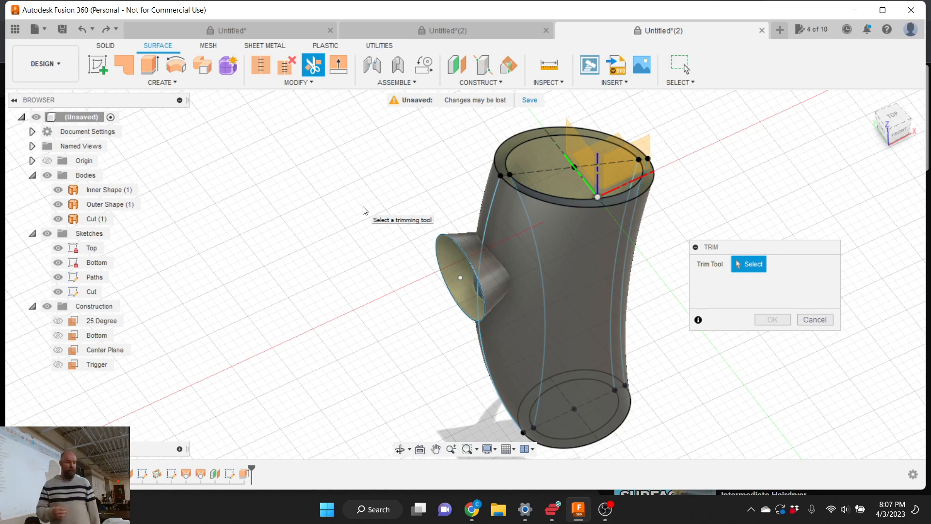
pyautogui.click(510, 227)
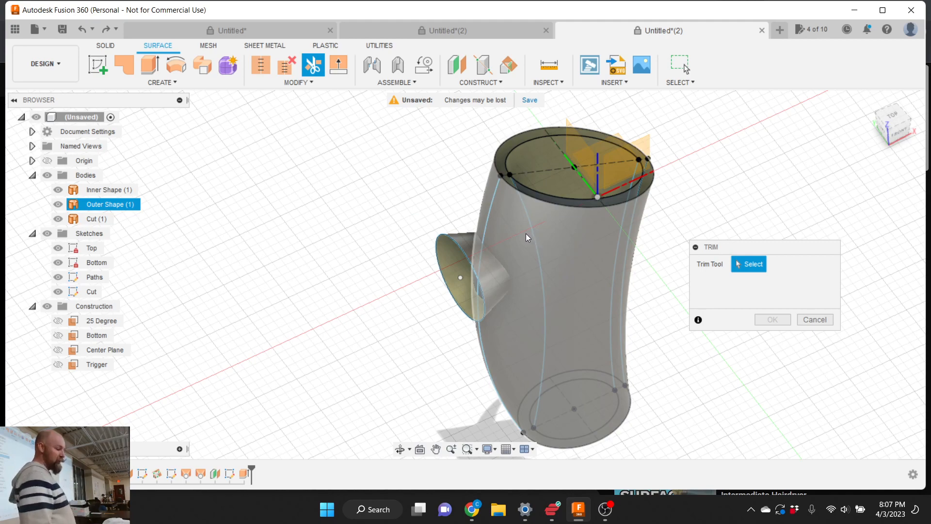
pyautogui.click(511, 229)
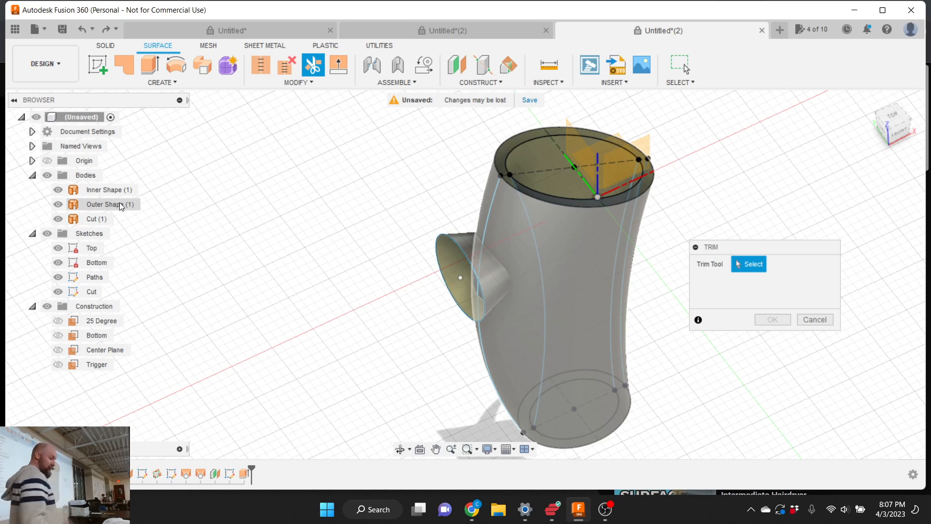
pyautogui.click(121, 204)
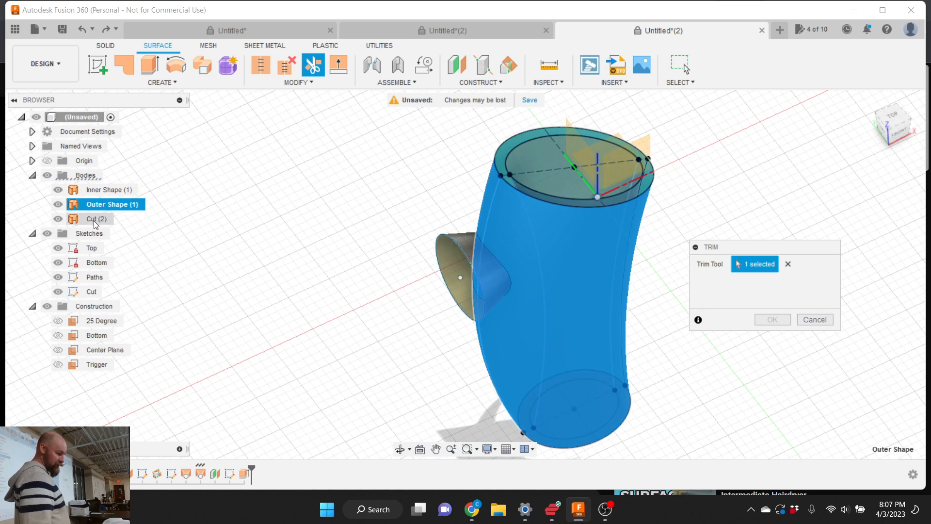
pyautogui.click(94, 221)
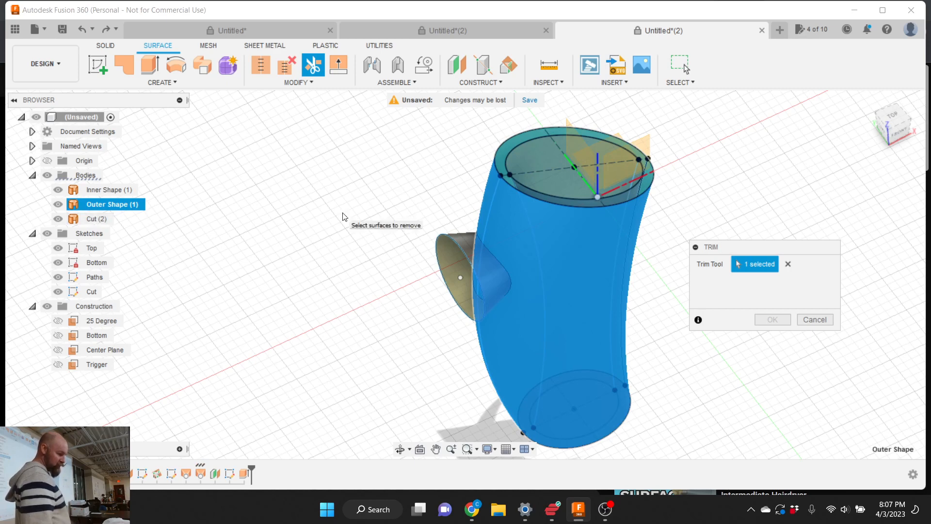
pyautogui.click(478, 285)
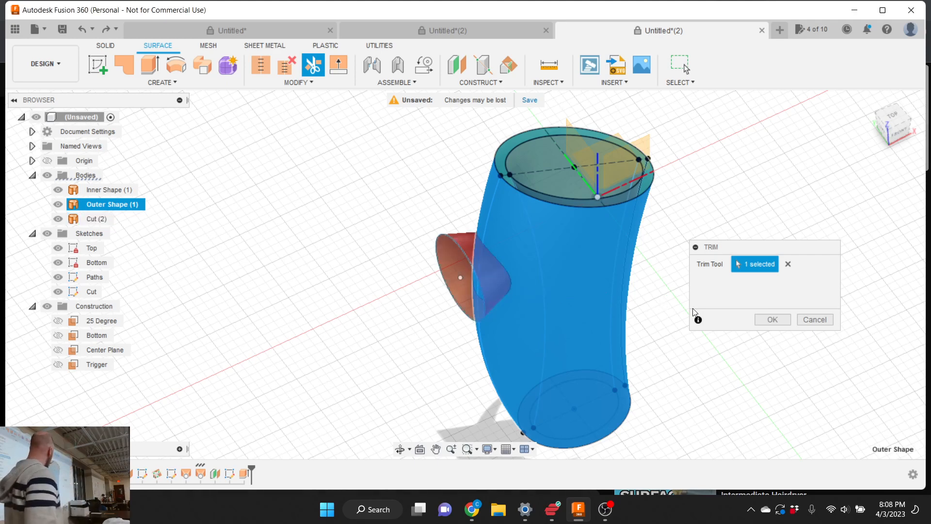
pyautogui.click(772, 320)
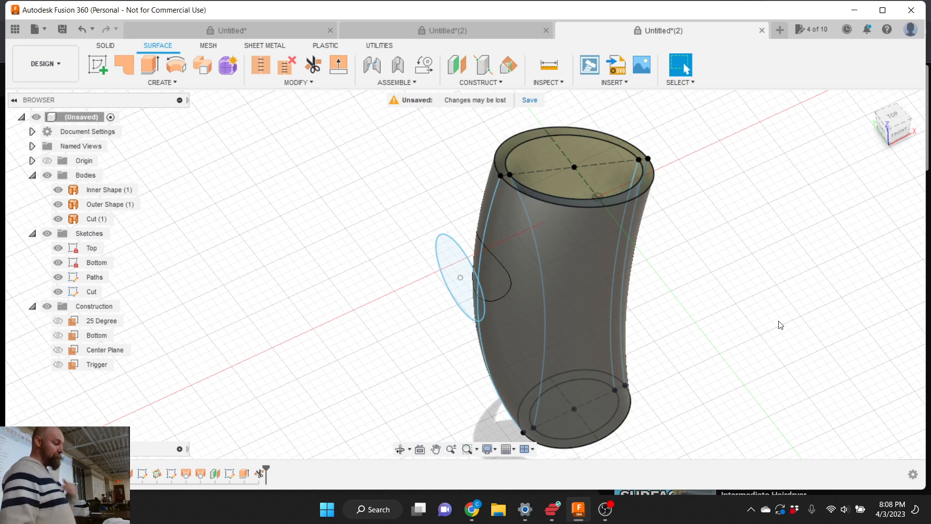
# Trim the patch of Outer Shape enclosed by the cone's outline, using the Cut surface as the trim tool
pyautogui.click(889, 127)
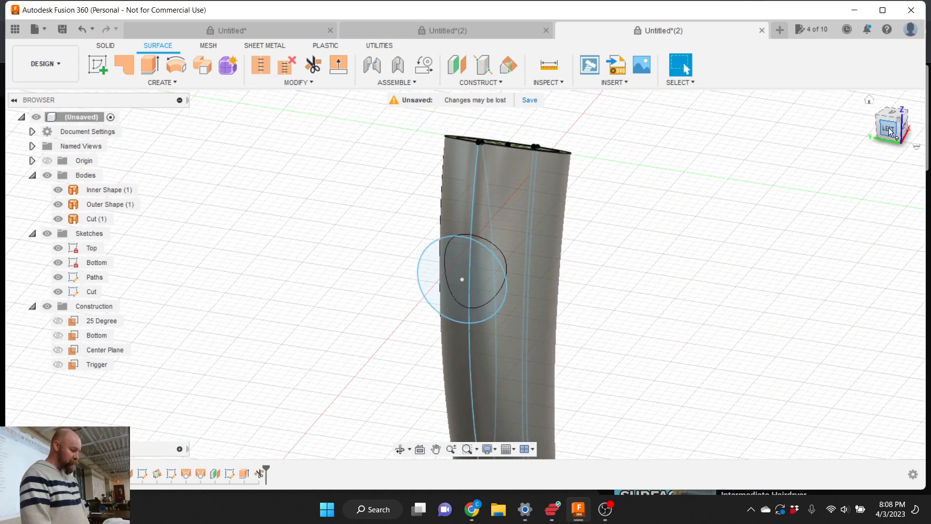
pyautogui.click(306, 84)
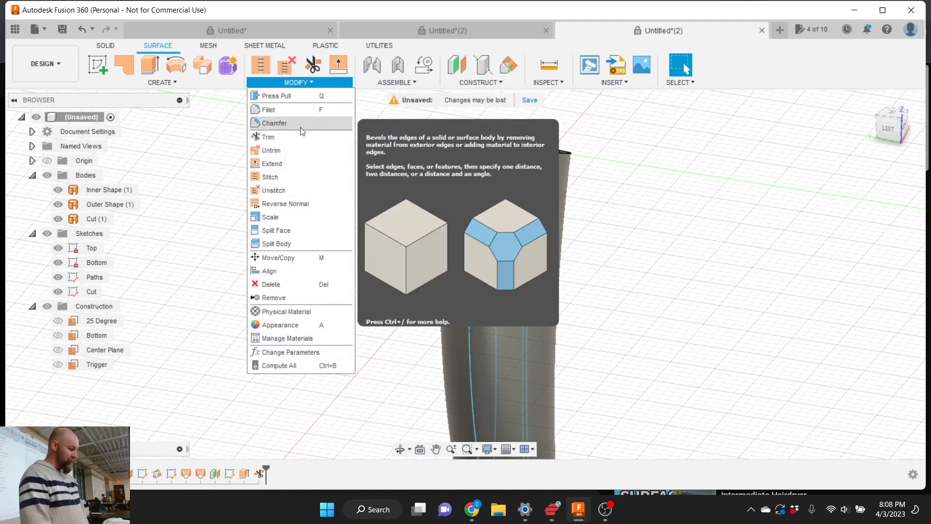
pyautogui.click(296, 142)
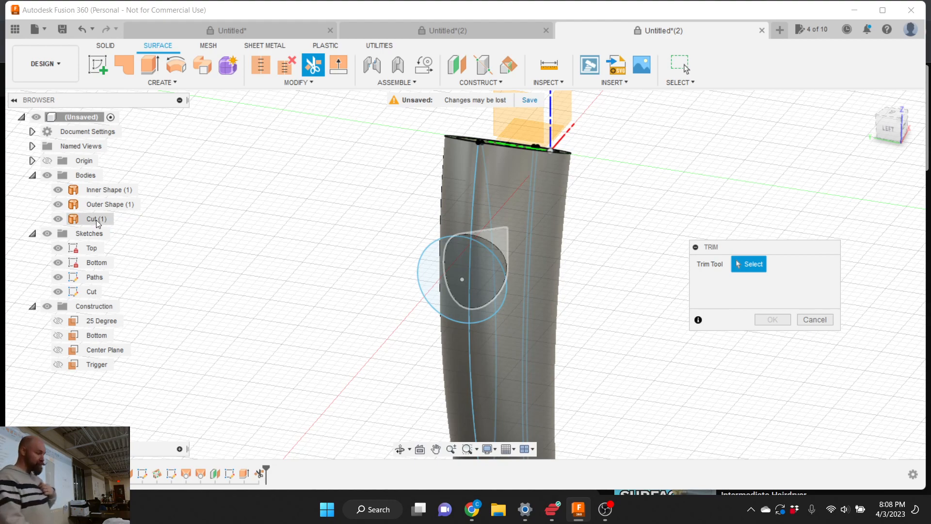
pyautogui.click(96, 220)
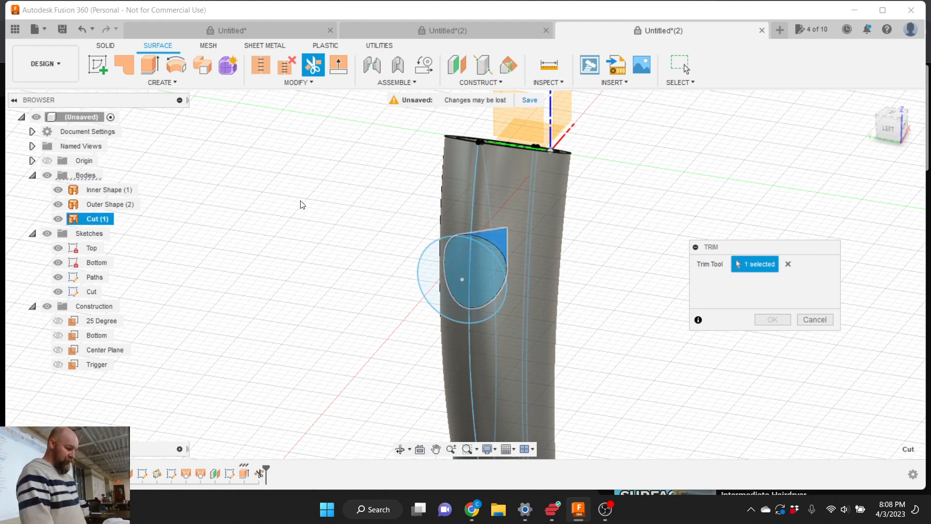
pyautogui.click(482, 274)
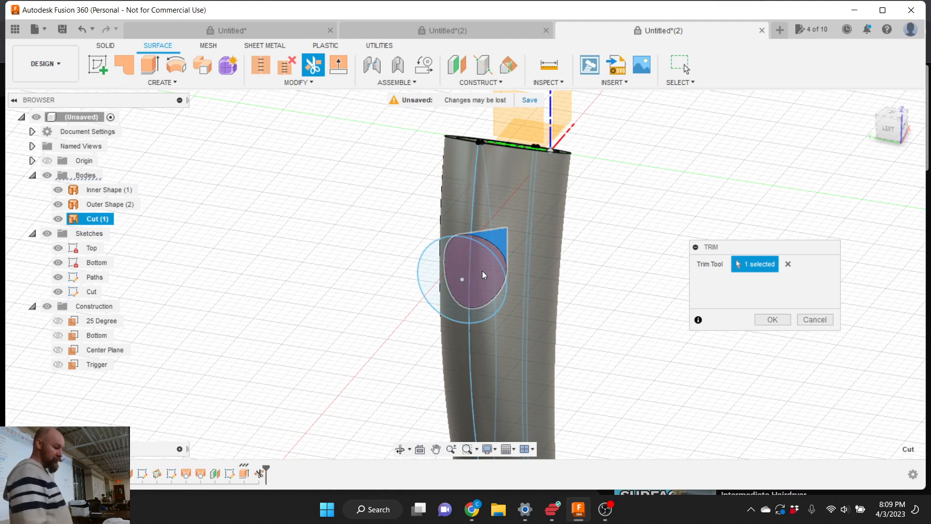
pyautogui.click(773, 319)
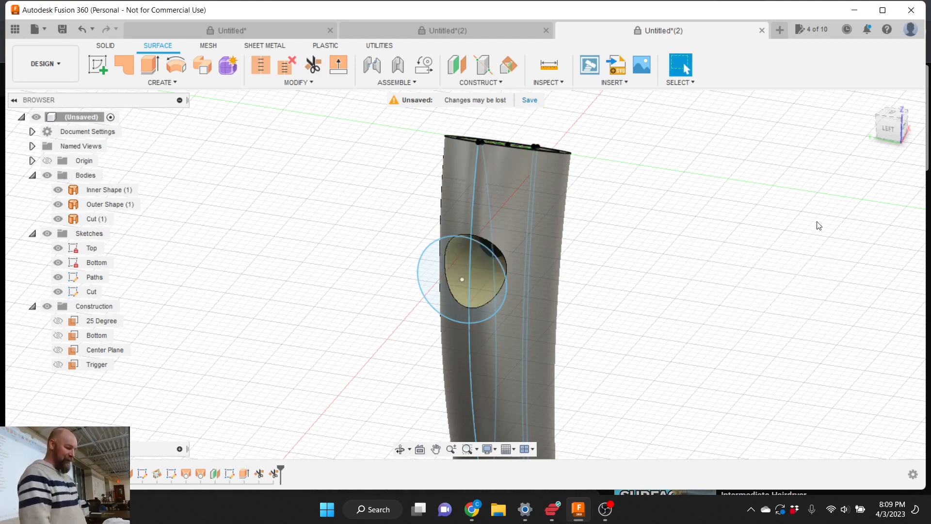
# Hide all sketches to leave only the surface bodies displayed, viewed from above the open end of the handle
pyautogui.moveTo(885, 131)
pyautogui.mouseDown()
pyautogui.moveTo(923, 108)
pyautogui.moveTo(930, 127)
pyautogui.moveTo(883, 131)
pyautogui.mouseUp()
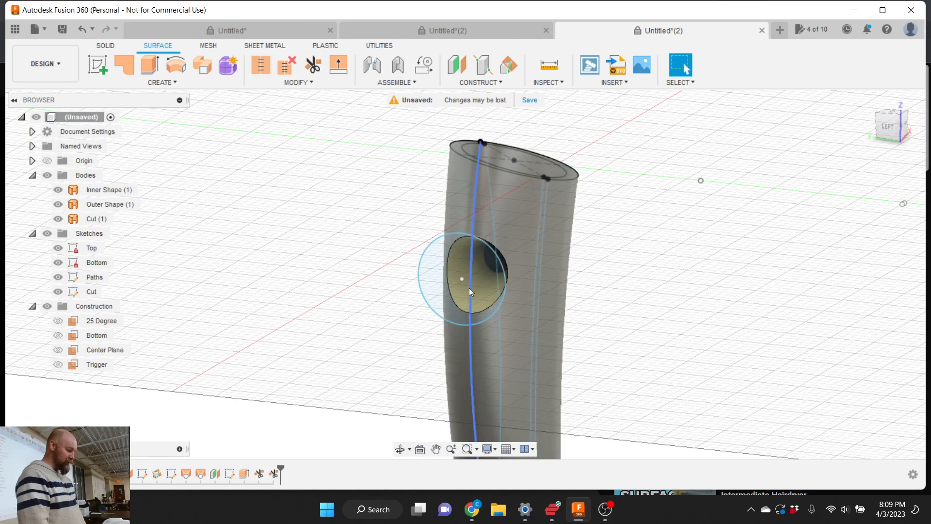
pyautogui.scroll(5, 469, 287)
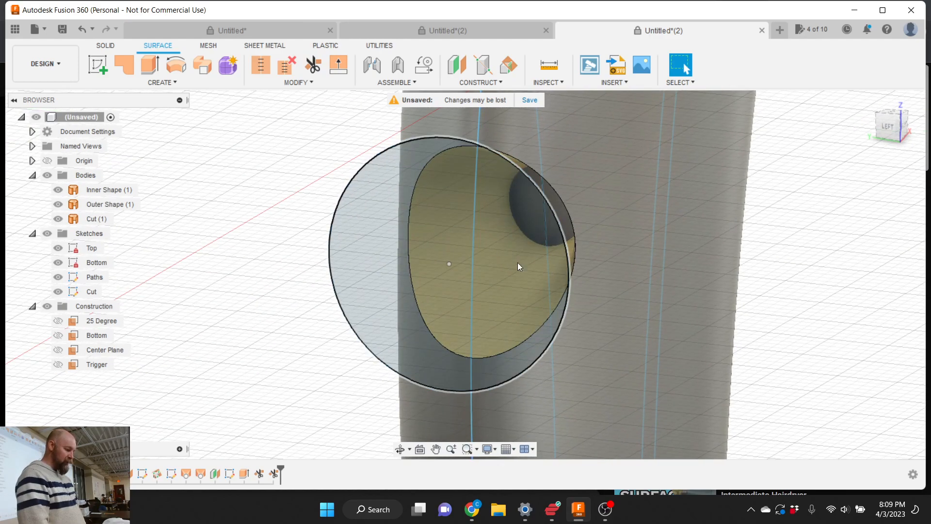
pyautogui.scroll(-5, 513, 267)
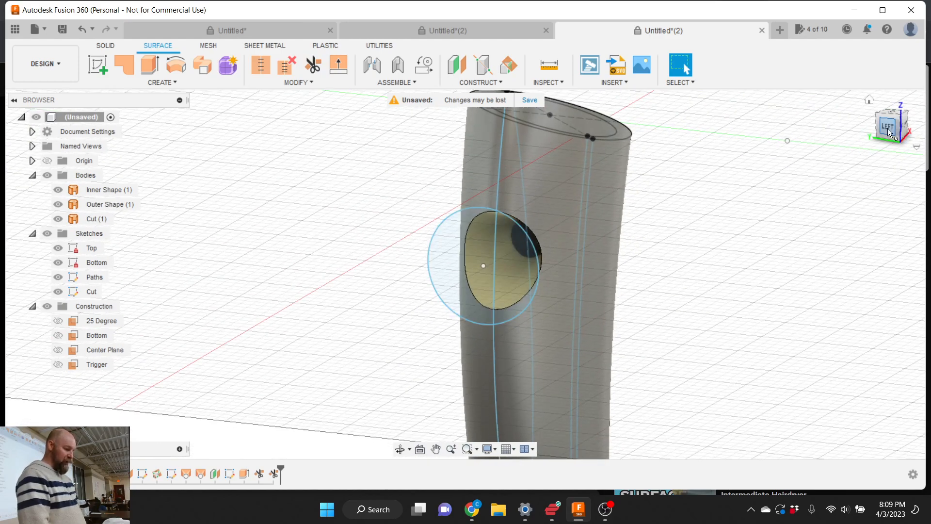
pyautogui.moveTo(887, 128)
pyautogui.mouseDown()
pyautogui.moveTo(850, 150)
pyautogui.moveTo(845, 170)
pyautogui.mouseUp()
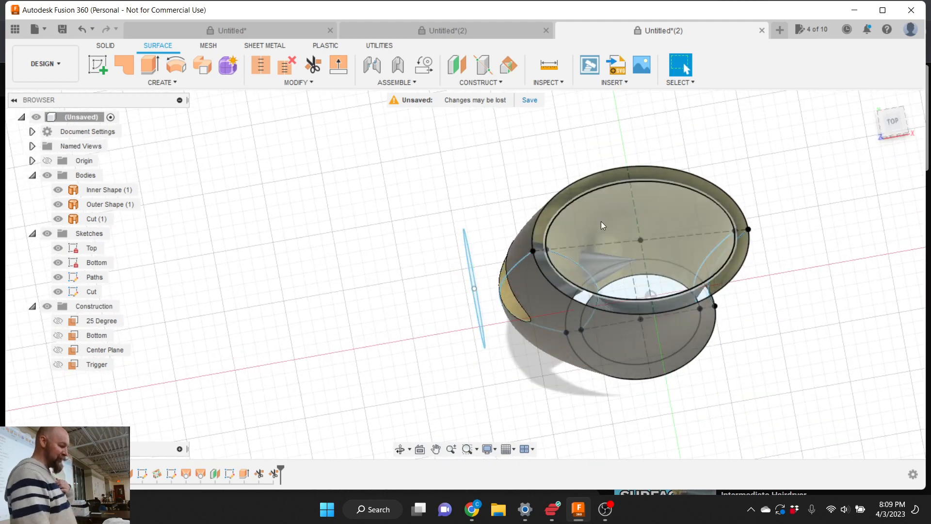
pyautogui.click(47, 235)
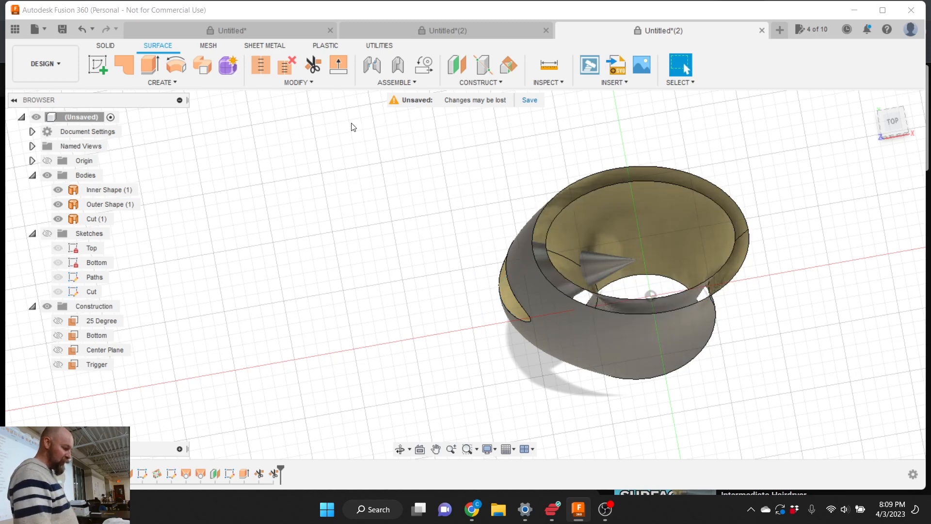
# Trim away the cone tip inside the handle's hollow, using the Inner Shape surface as the trim tool
pyautogui.click(303, 83)
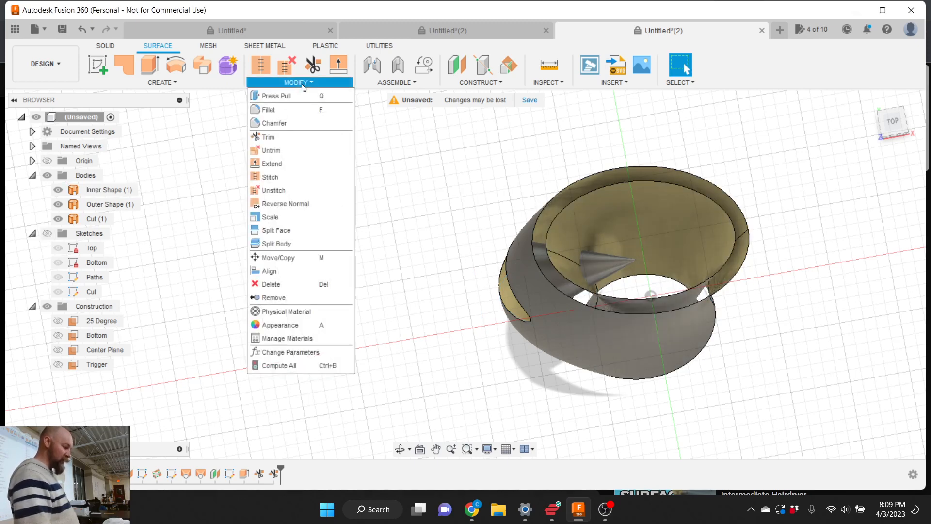
pyautogui.click(286, 136)
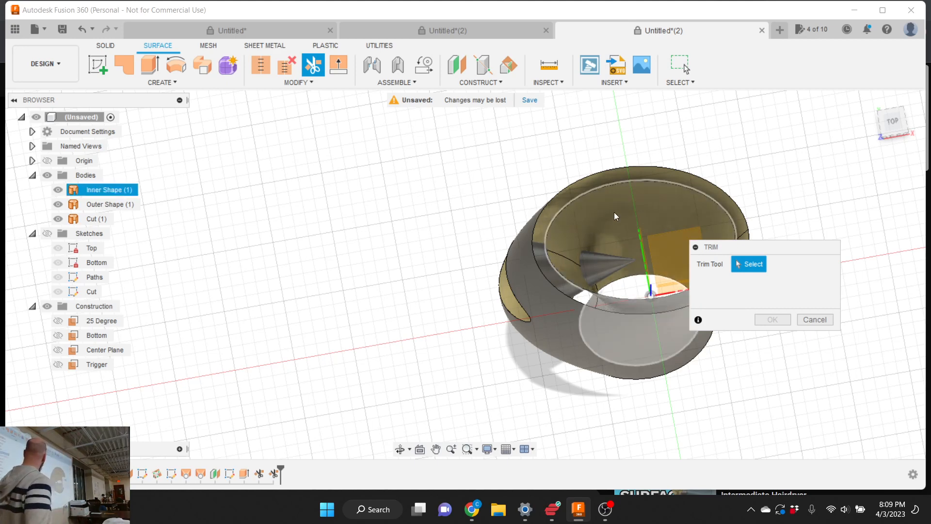
pyautogui.click(112, 190)
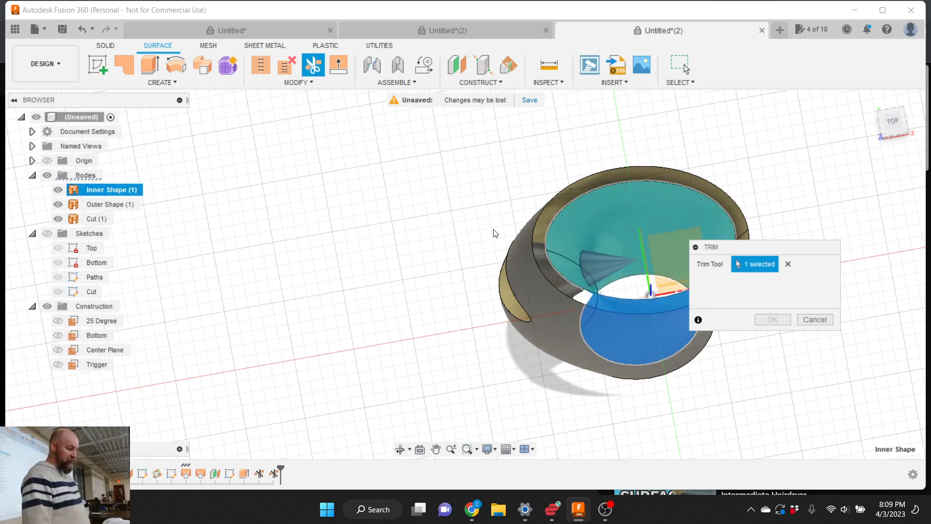
pyautogui.click(607, 266)
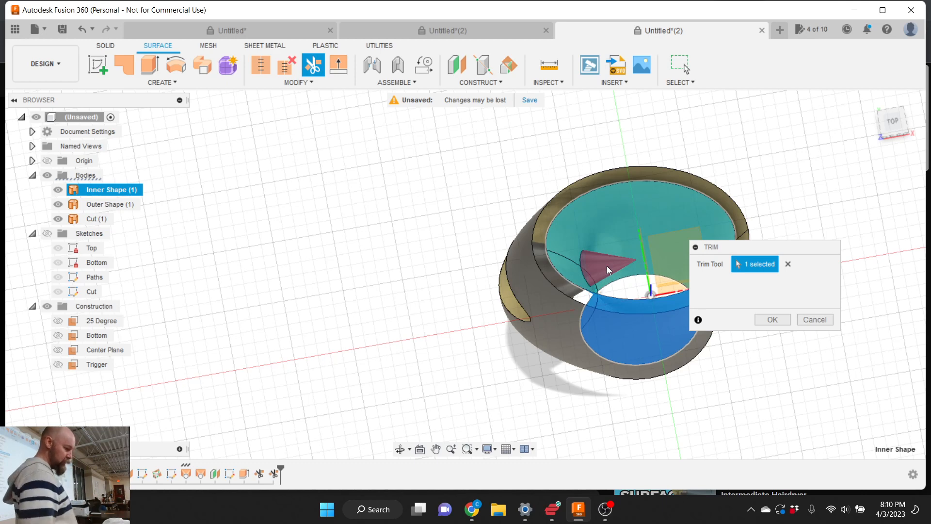
pyautogui.click(771, 319)
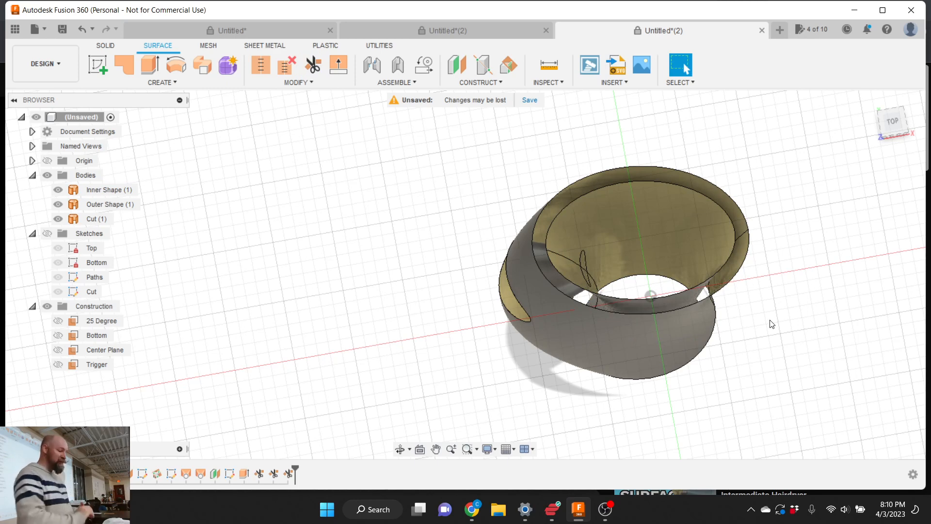
# Trim away the main Inner Shape wall outside the cone's end, using the Cut surface as the trim tool
pyautogui.click(301, 84)
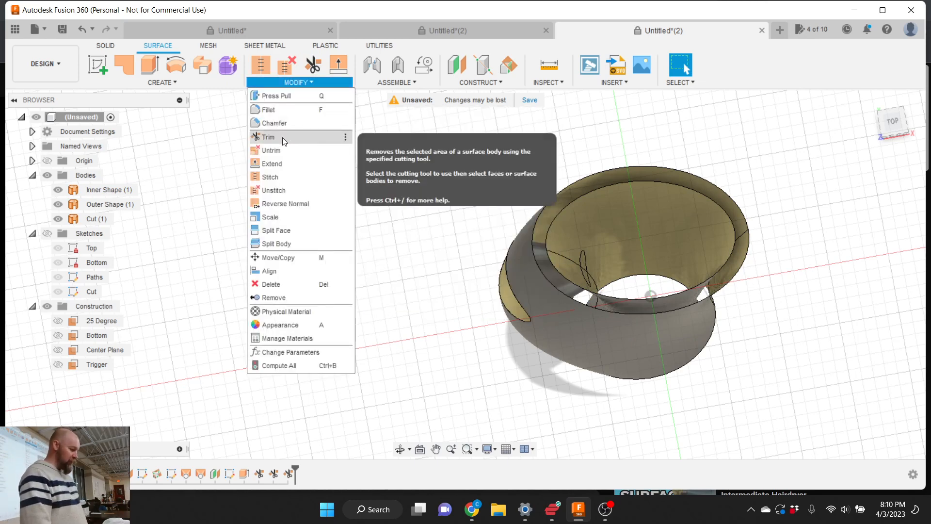
pyautogui.click(282, 137)
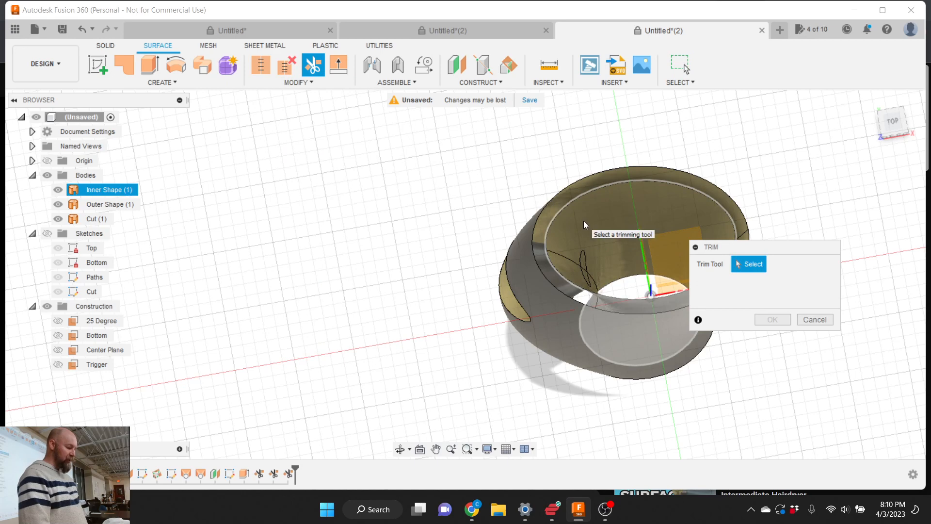
pyautogui.click(97, 220)
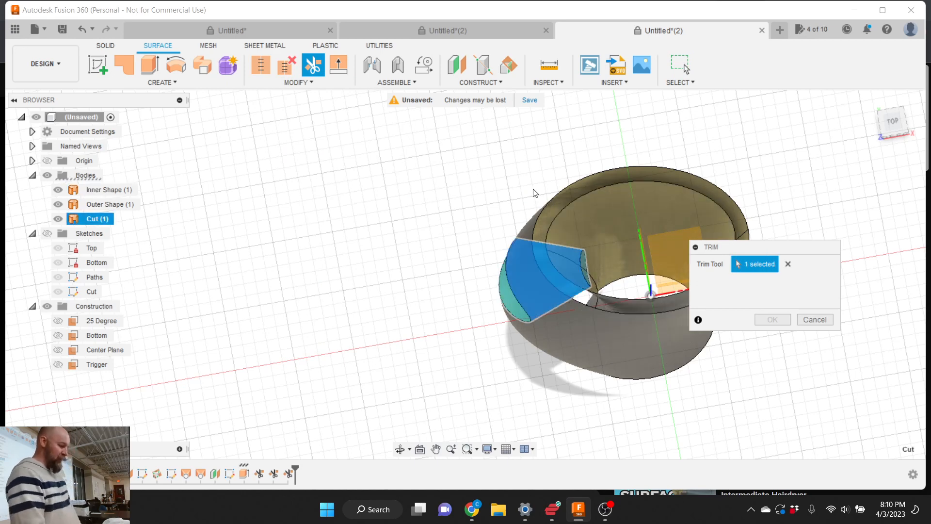
pyautogui.moveTo(905, 123); pyautogui.dragTo(811, 175)
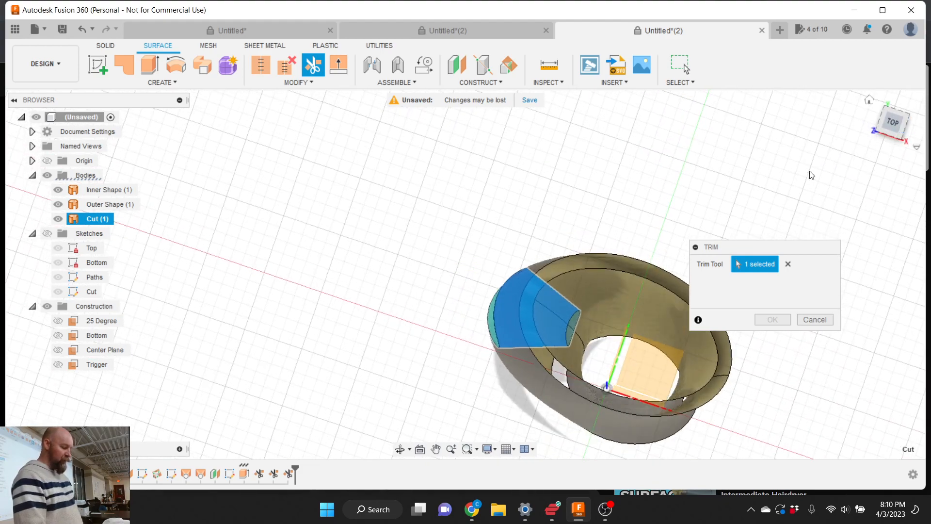
pyautogui.click(619, 301)
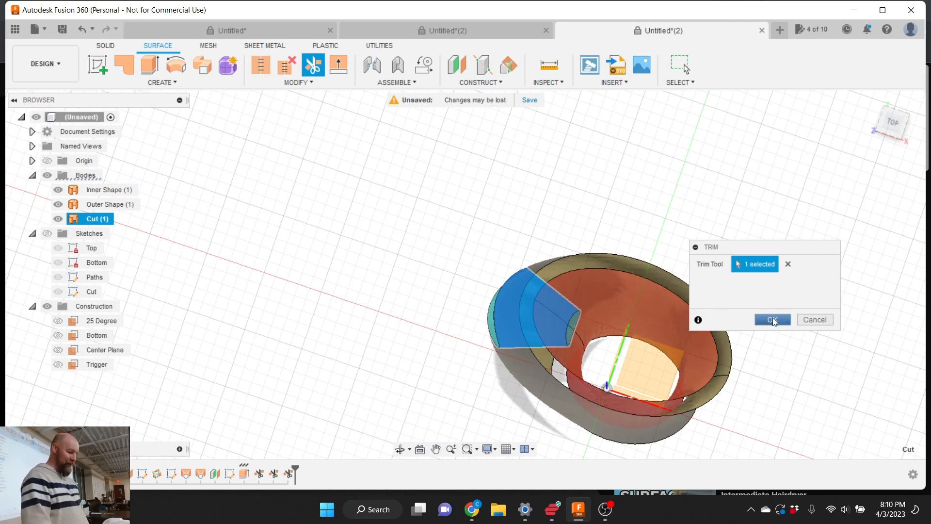
pyautogui.click(772, 319)
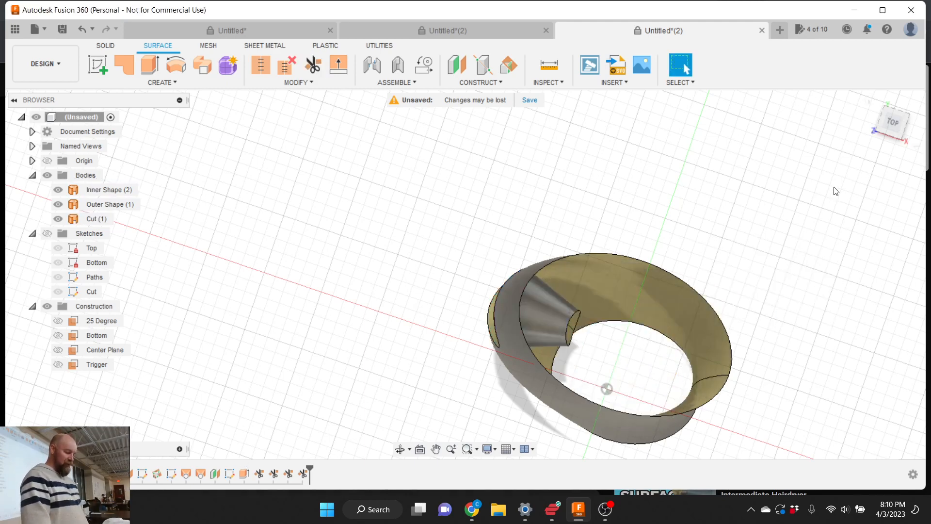
# Examine the trigger opening from outside and the cone's capped end through the handle's open top
pyautogui.moveTo(886, 133)
pyautogui.mouseDown()
pyautogui.moveTo(893, 105)
pyautogui.moveTo(916, 108)
pyautogui.moveTo(929, 96)
pyautogui.moveTo(898, 92)
pyautogui.moveTo(925, 92)
pyautogui.moveTo(908, 101)
pyautogui.mouseUp()
pyautogui.scroll(-2, 698, 259)
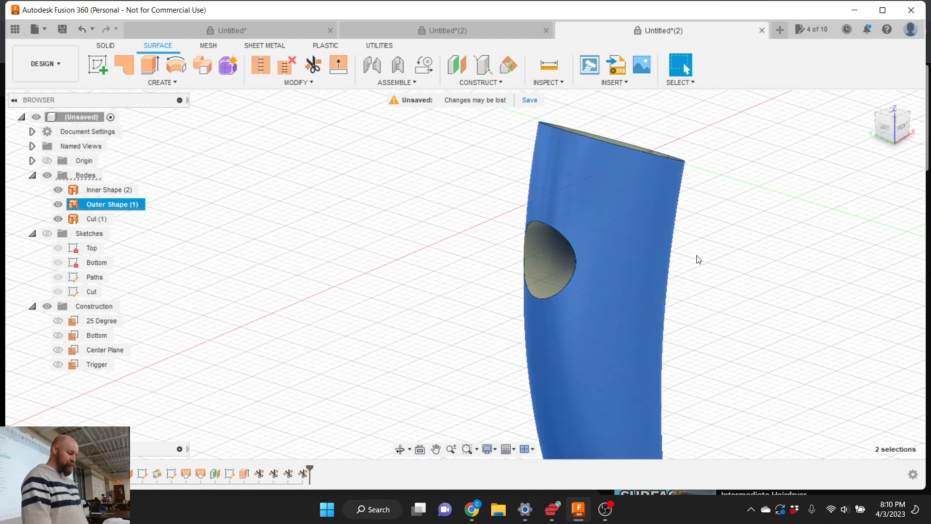
pyautogui.click(754, 202)
pyautogui.click(888, 127)
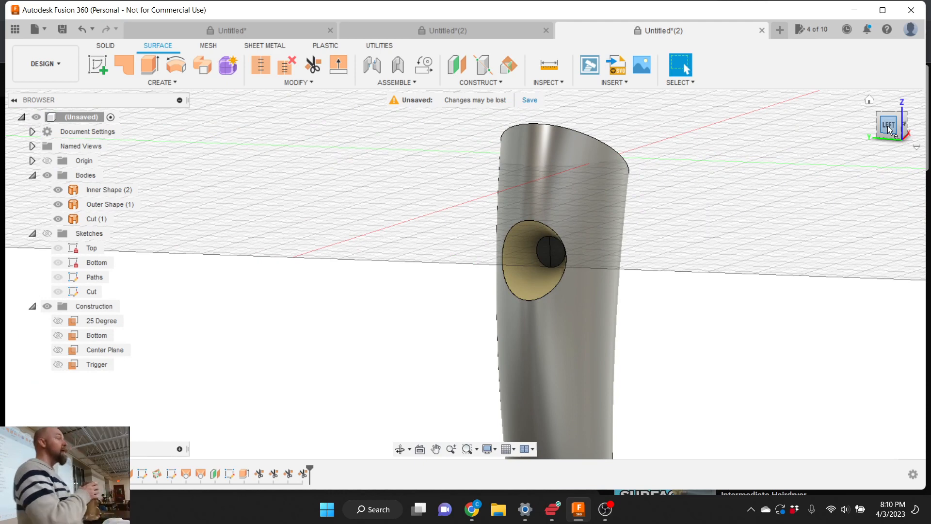
pyautogui.moveTo(892, 128)
pyautogui.mouseDown()
pyautogui.moveTo(842, 173)
pyautogui.moveTo(894, 127)
pyautogui.mouseUp()
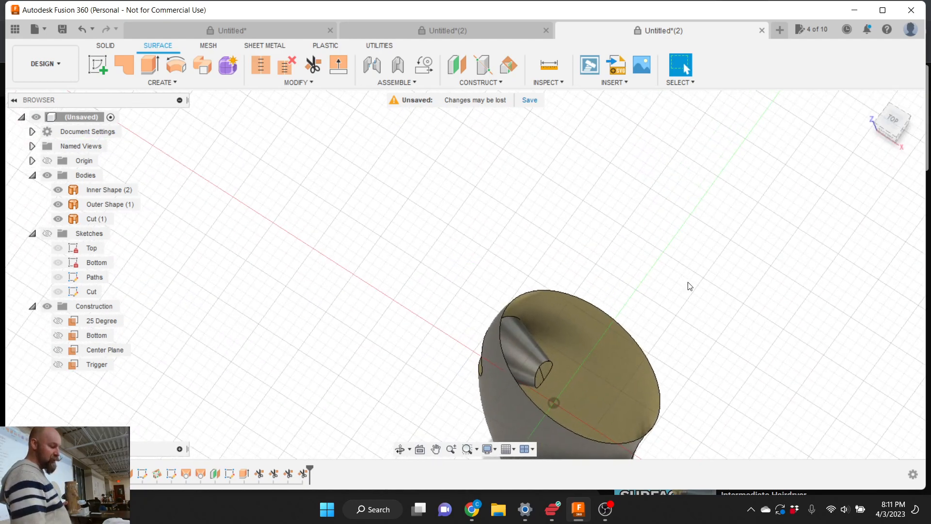
pyautogui.scroll(-2, 661, 266)
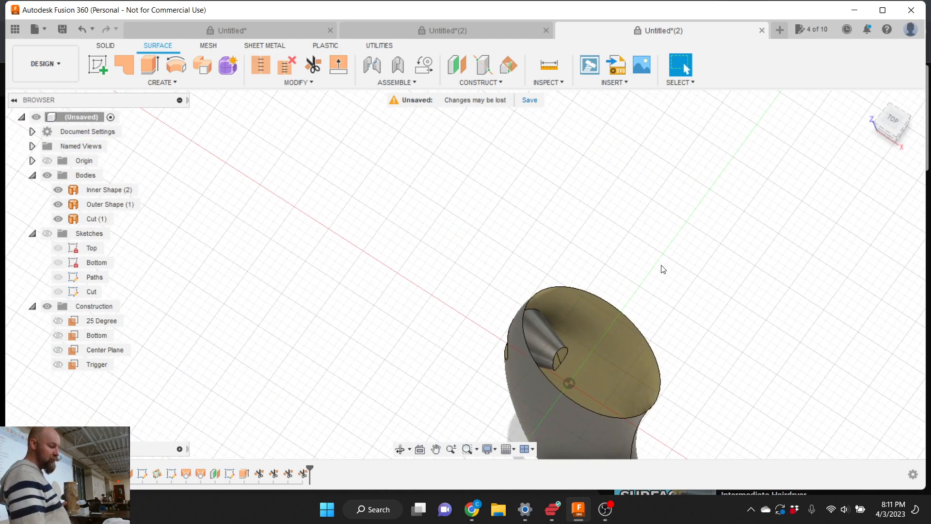
pyautogui.scroll(3, 586, 386)
pyautogui.scroll(2, 586, 386)
pyautogui.scroll(-3, 638, 235)
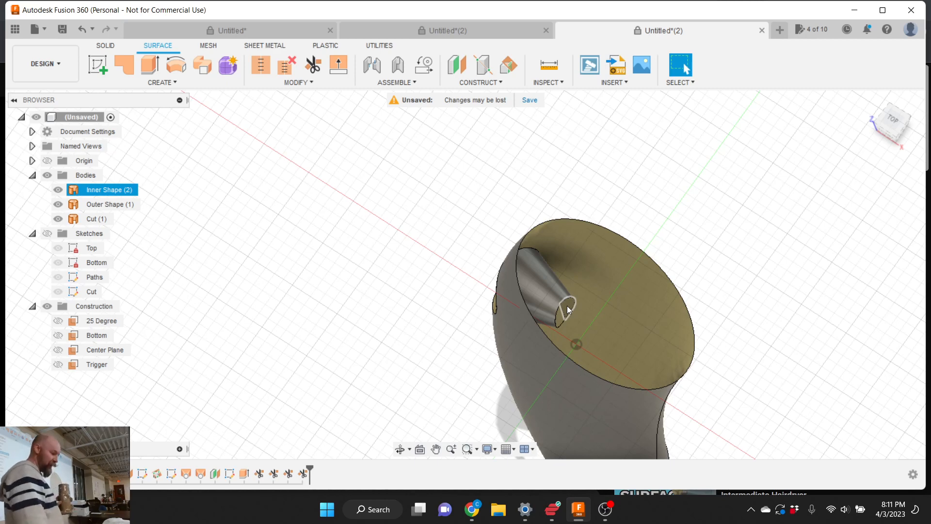
# Reopen the last trim feature and review its trim tool and the Inner Shape region marked for removal
pyautogui.click(303, 475)
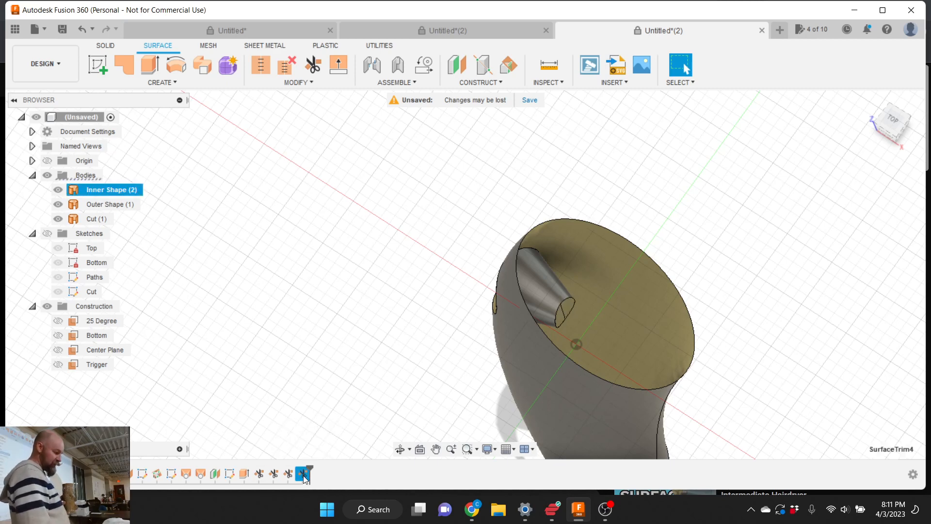
pyautogui.rightClick(303, 476)
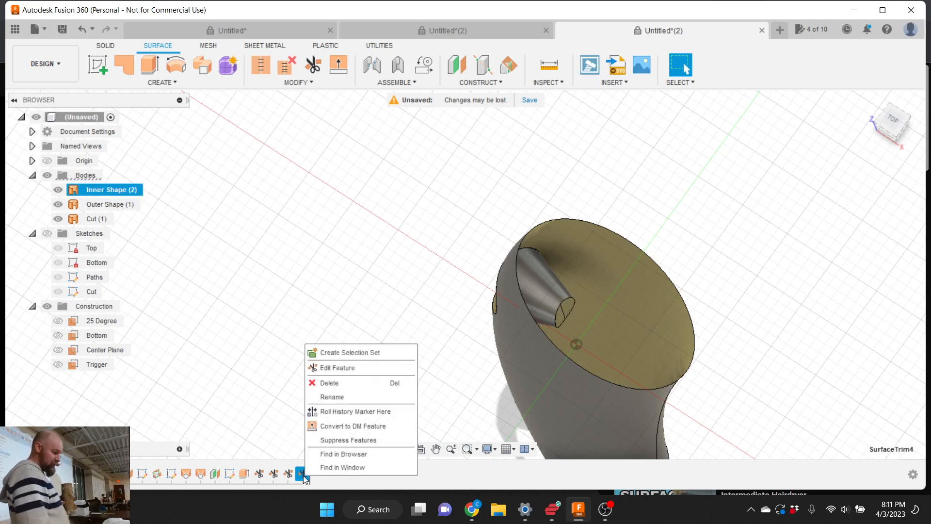
pyautogui.click(335, 381)
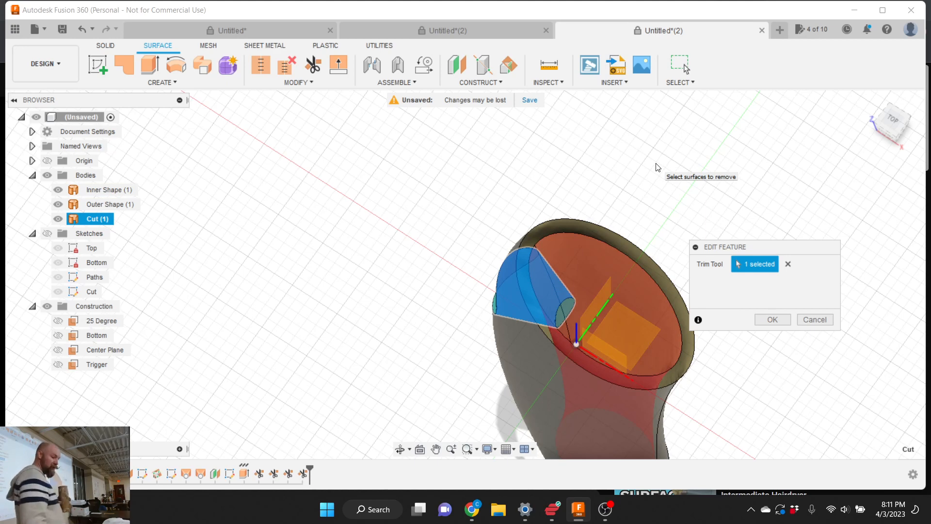
pyautogui.click(787, 264)
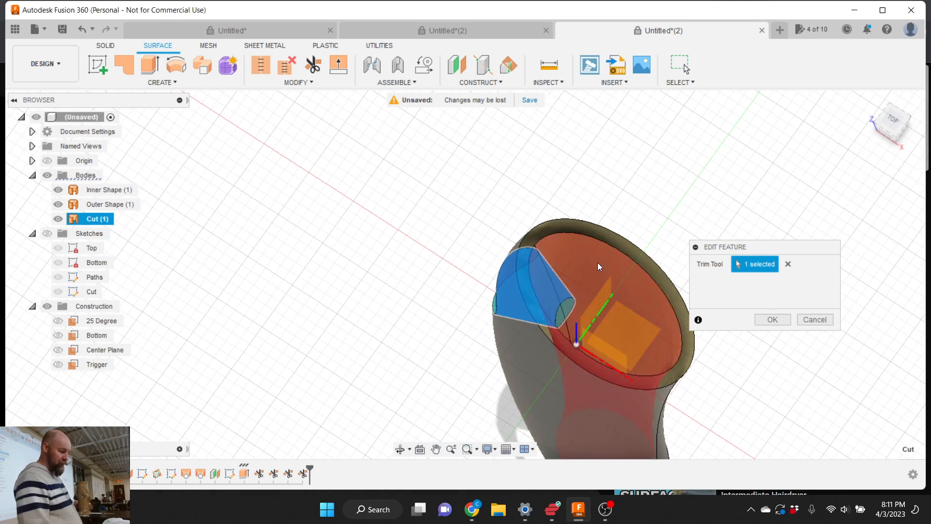
pyautogui.click(772, 319)
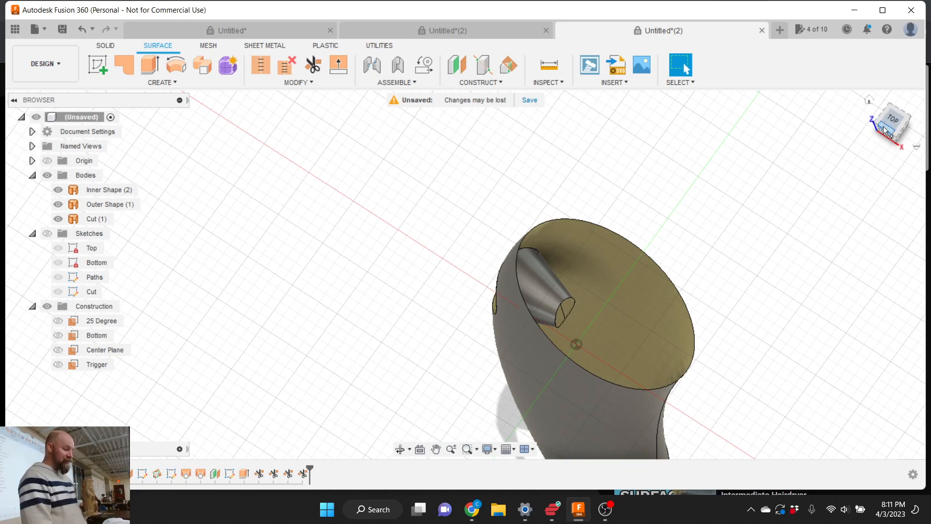
# Reverse the normal of the Cut cone surface lining the trigger opening
pyautogui.keyDown('shift'); pyautogui.moveTo(883, 126); pyautogui.dragTo(922, 122, button='middle'); pyautogui.keyUp('shift')
pyautogui.moveTo(922, 121)
pyautogui.mouseDown()
pyautogui.moveTo(929, 68)
pyautogui.moveTo(921, 92)
pyautogui.moveTo(757, 146)
pyautogui.mouseUp()
pyautogui.click(573, 190)
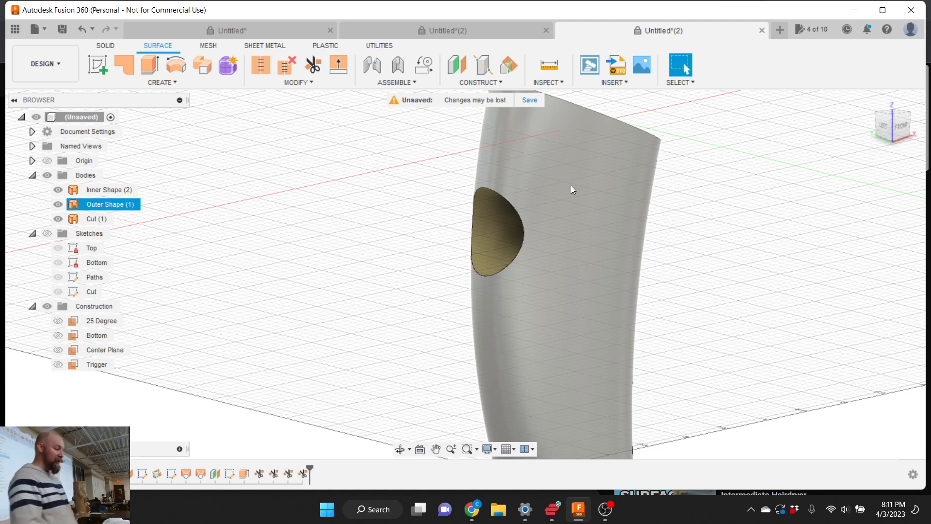
pyautogui.click(574, 186)
pyautogui.click(881, 127)
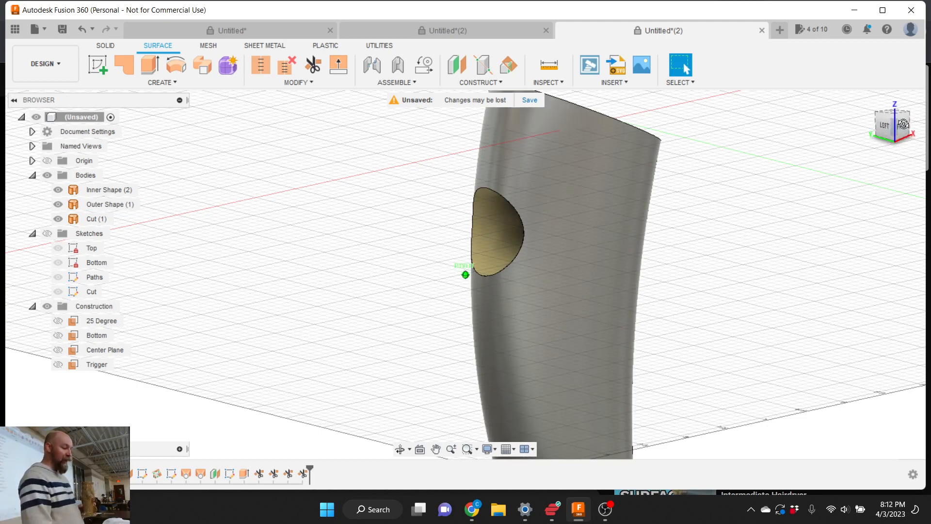
pyautogui.moveTo(465, 274)
pyautogui.keyDown('shift'); pyautogui.mouseDown(button='middle')
pyautogui.moveTo(458, 293)
pyautogui.moveTo(398, 320)
pyautogui.moveTo(363, 373)
pyautogui.moveTo(339, 381)
pyautogui.moveTo(385, 318)
pyautogui.moveTo(430, 296)
pyautogui.moveTo(451, 301)
pyautogui.mouseUp(button='middle'); pyautogui.keyUp('shift')
pyautogui.moveTo(883, 130); pyautogui.dragTo(884, 126)
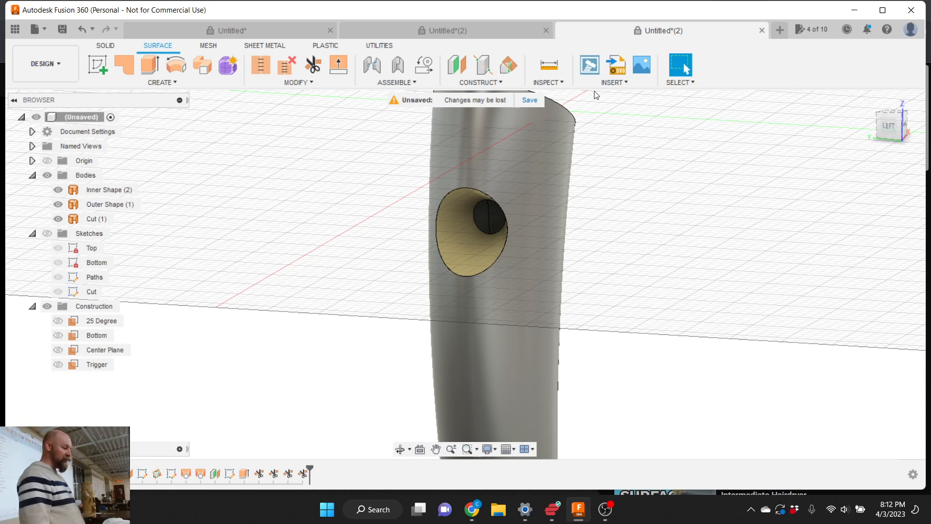
pyautogui.click(313, 85)
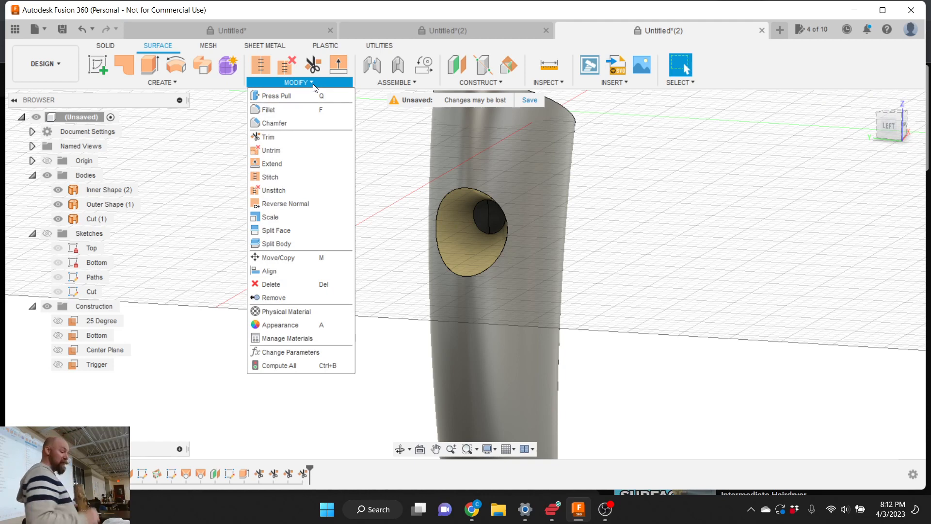
pyautogui.click(309, 203)
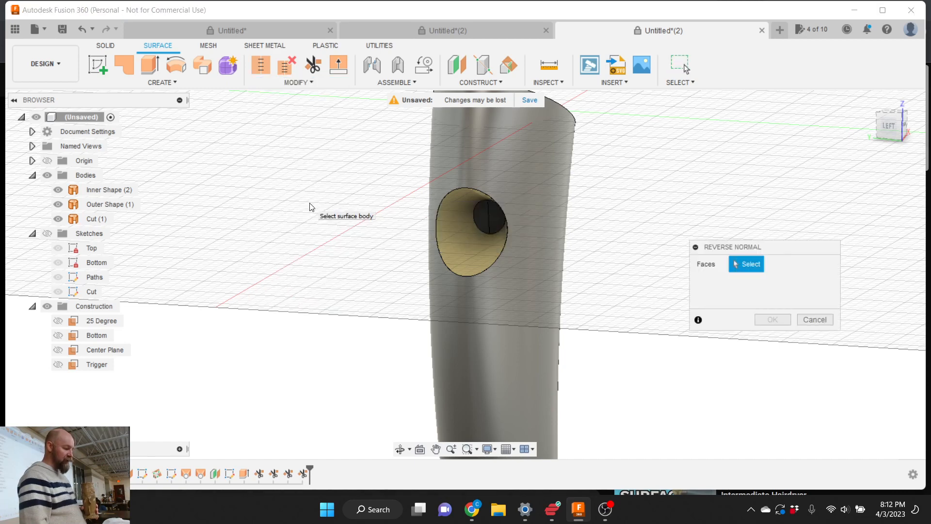
pyautogui.click(462, 246)
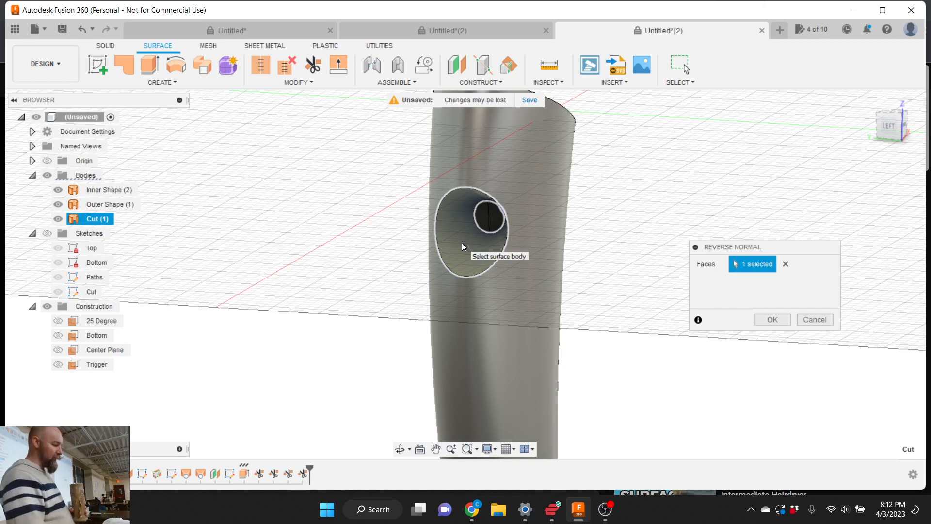
pyautogui.click(771, 319)
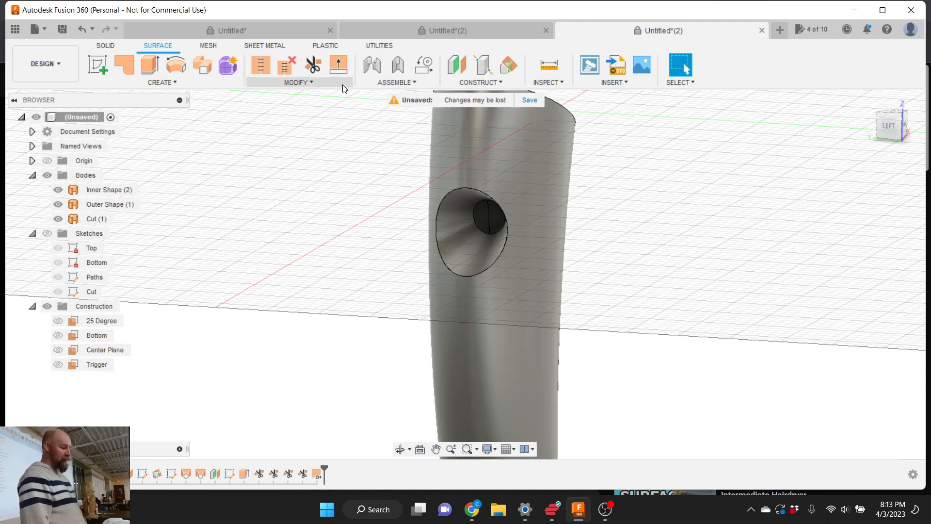
# Stitch the Inner Shape, Outer Shape and Cut surfaces together as a new body with a 0.004 in tolerance
pyautogui.click(316, 87)
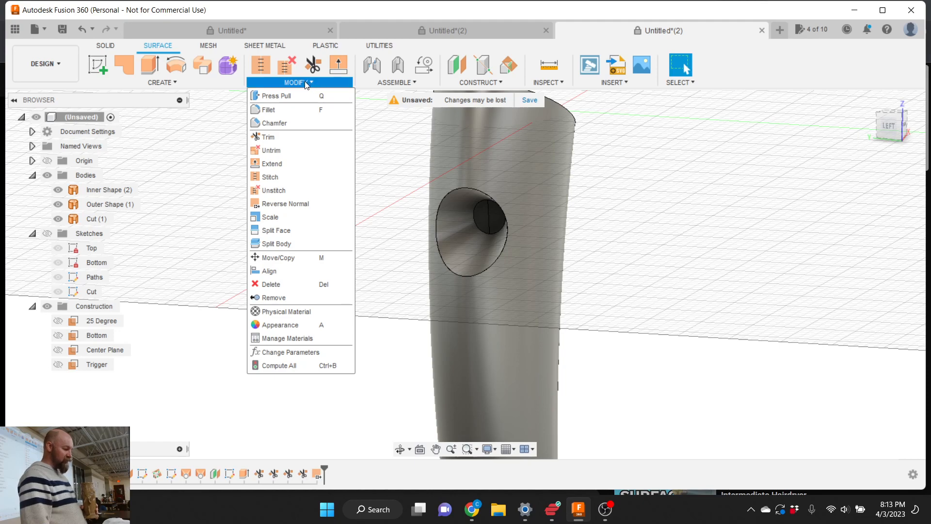
pyautogui.click(292, 178)
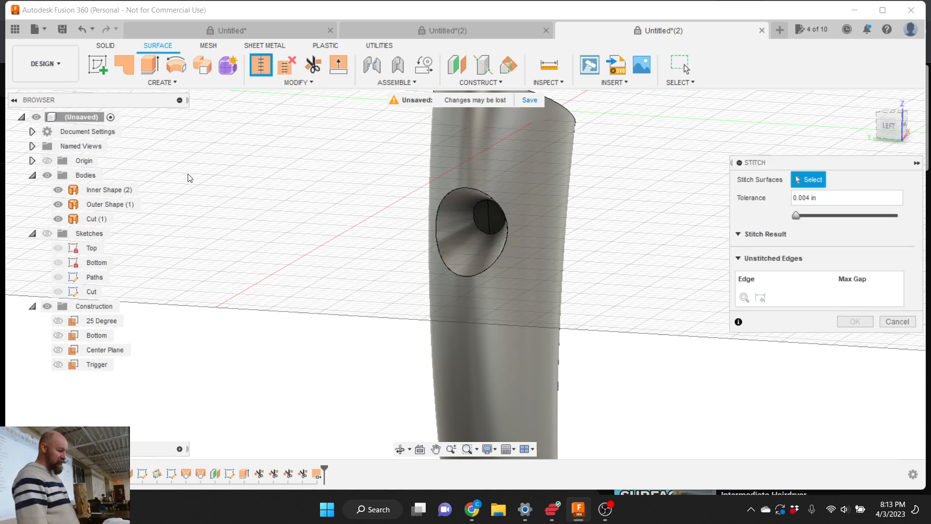
pyautogui.click(114, 190)
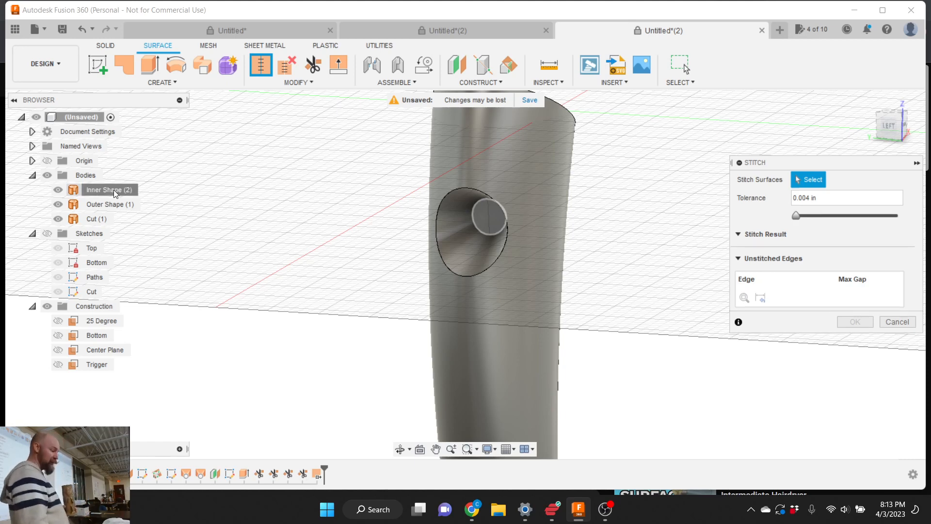
pyautogui.click(106, 202)
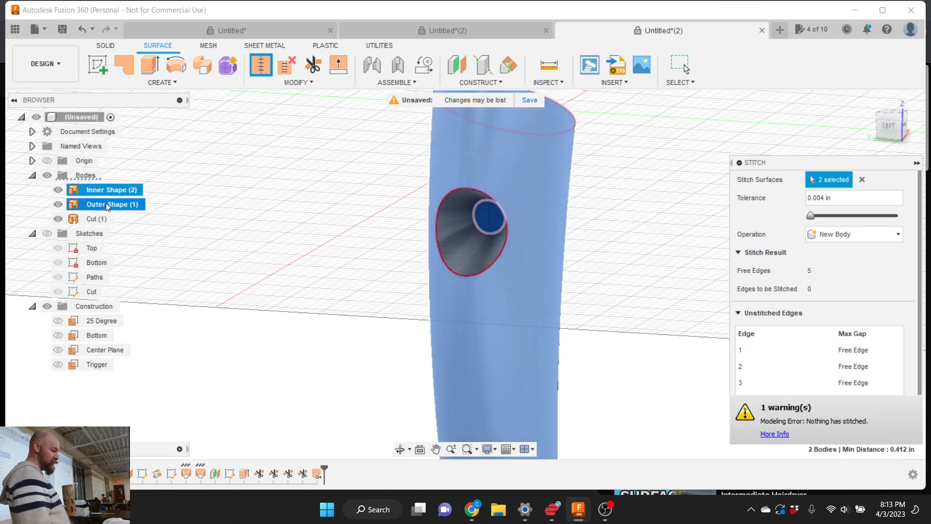
pyautogui.click(96, 218)
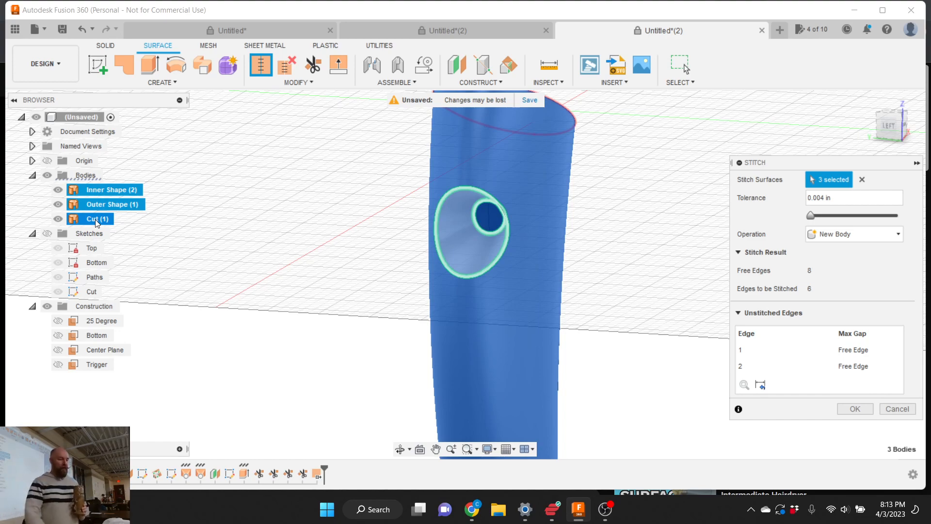
pyautogui.scroll(-2, 20, 182)
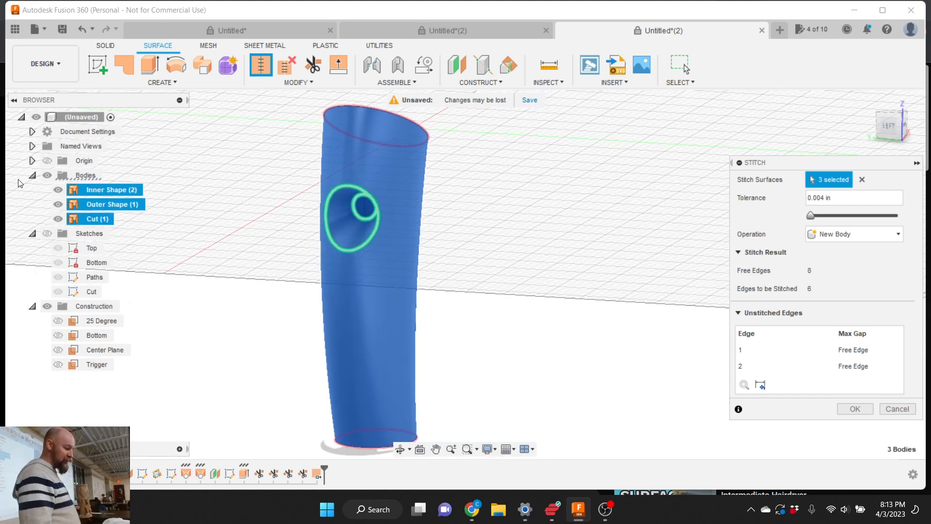
pyautogui.scroll(-2, 125, 226)
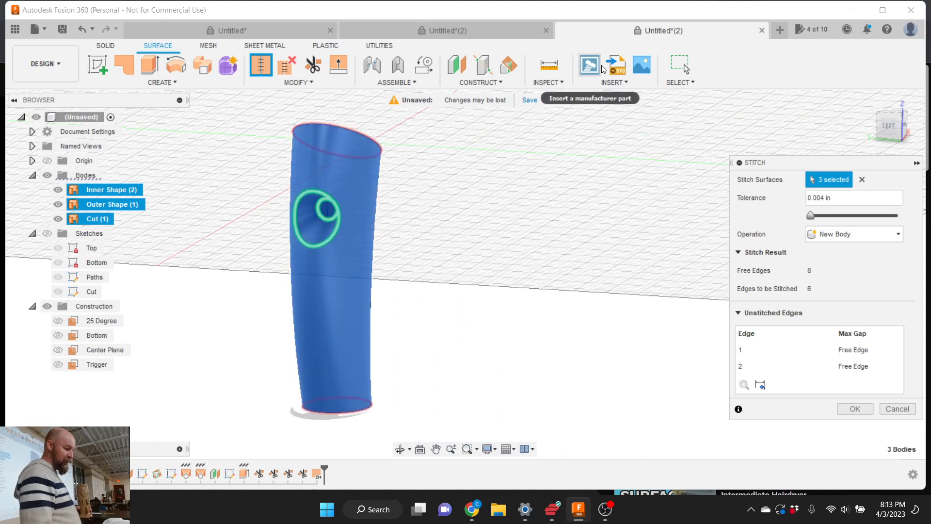
pyautogui.moveTo(890, 126); pyautogui.dragTo(895, 153)
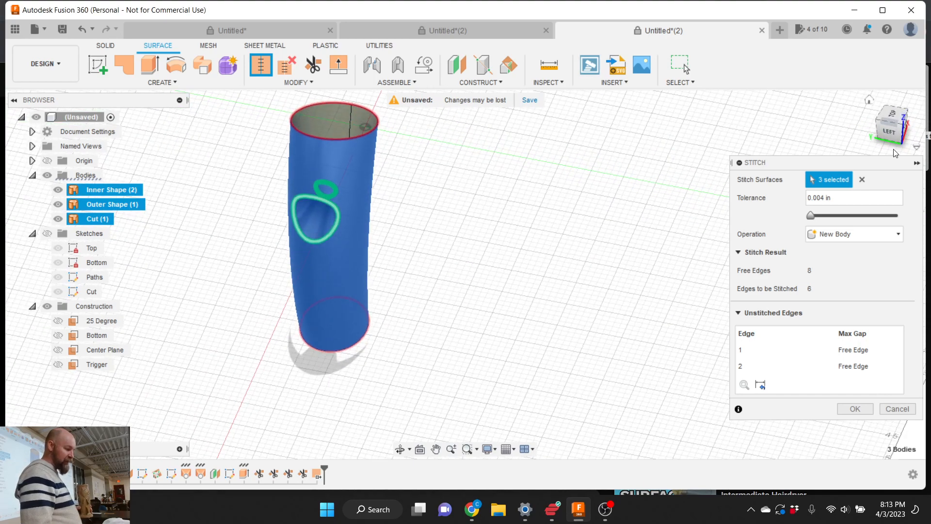
pyautogui.scroll(4, 290, 104)
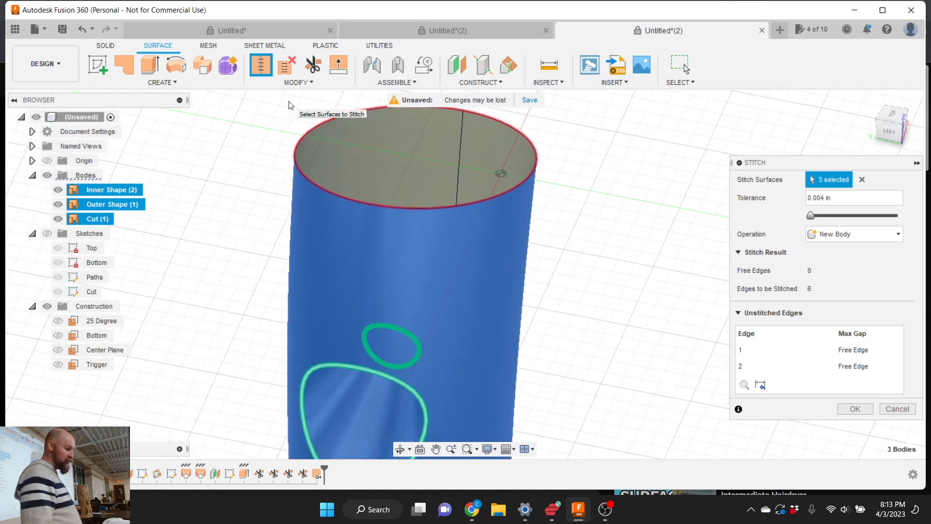
pyautogui.scroll(2, 289, 104)
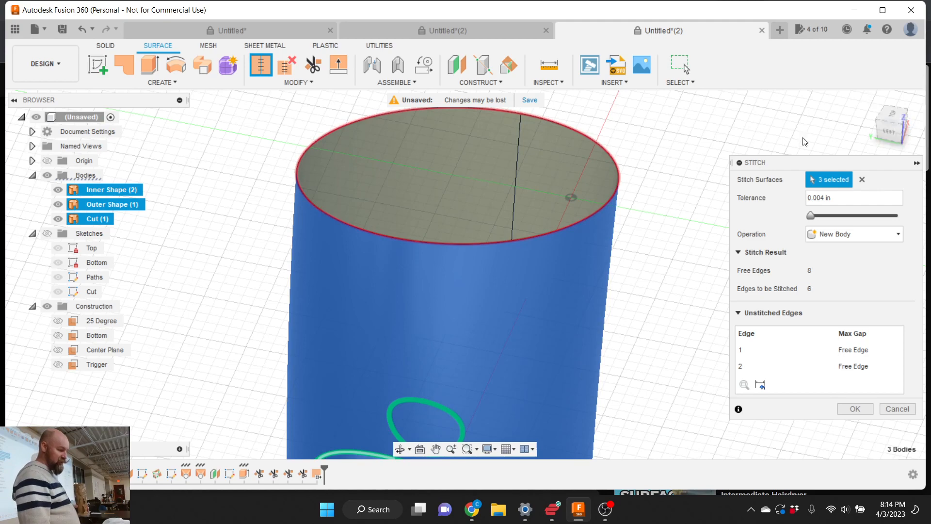
pyautogui.scroll(-5, 557, 142)
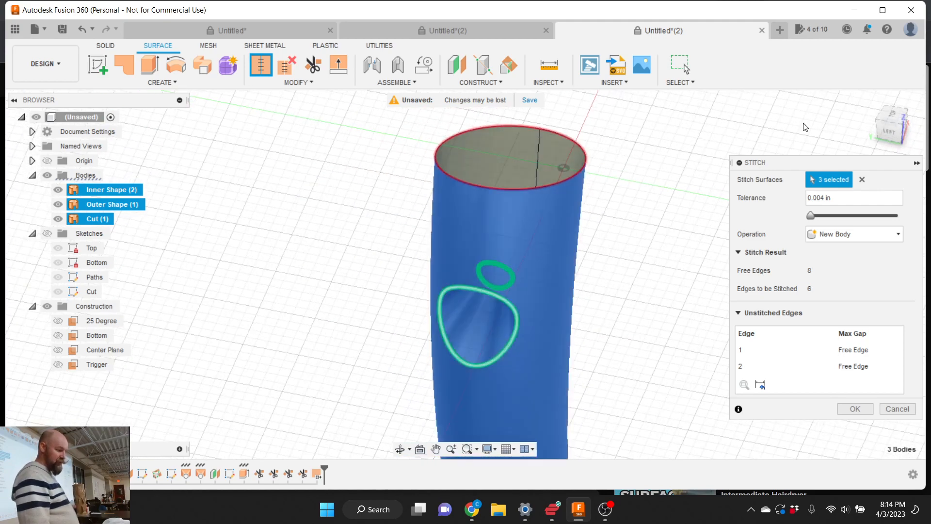
pyautogui.click(900, 136)
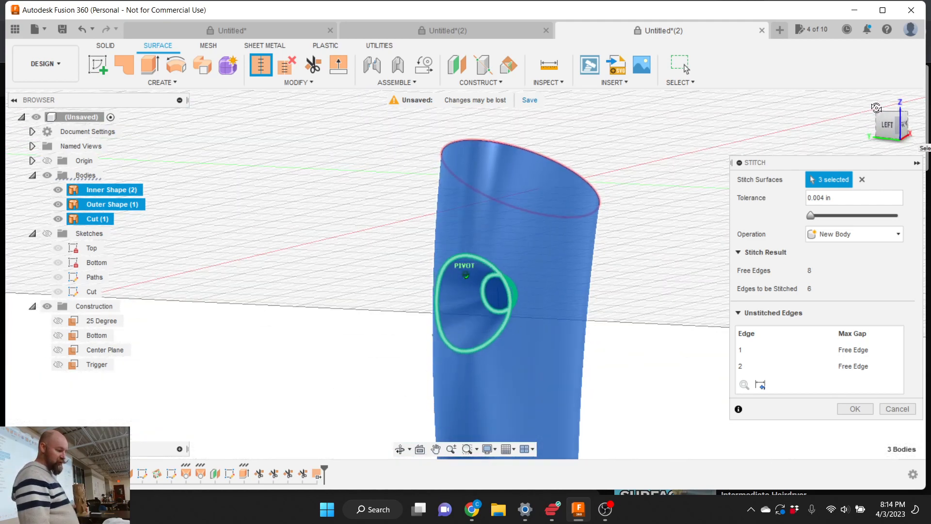
pyautogui.click(854, 409)
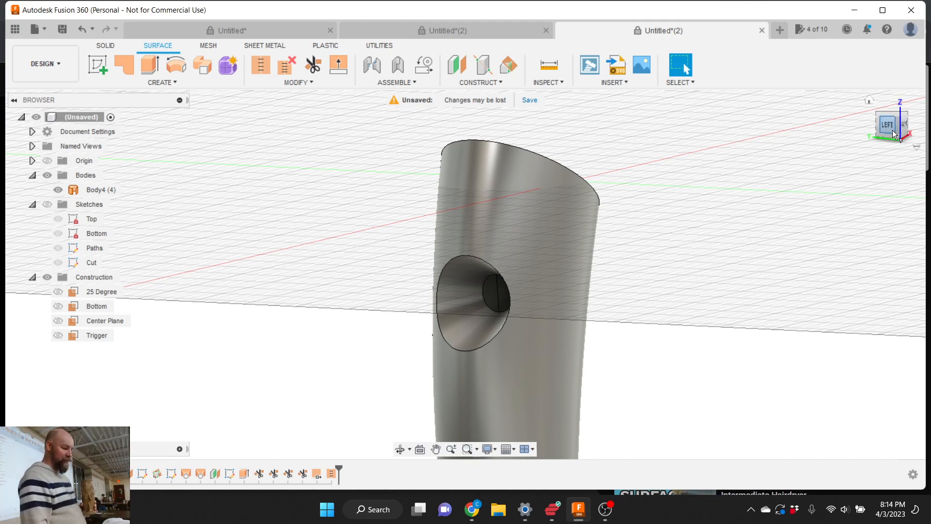
# Start a one-sided Thicken on the stitched handle surface as a new body, with a thickness of 0.125 in
pyautogui.keyDown('shift'); pyautogui.moveTo(893, 130); pyautogui.dragTo(870, 138, button='middle'); pyautogui.keyUp('shift')
pyautogui.moveTo(869, 138); pyautogui.dragTo(846, 152)
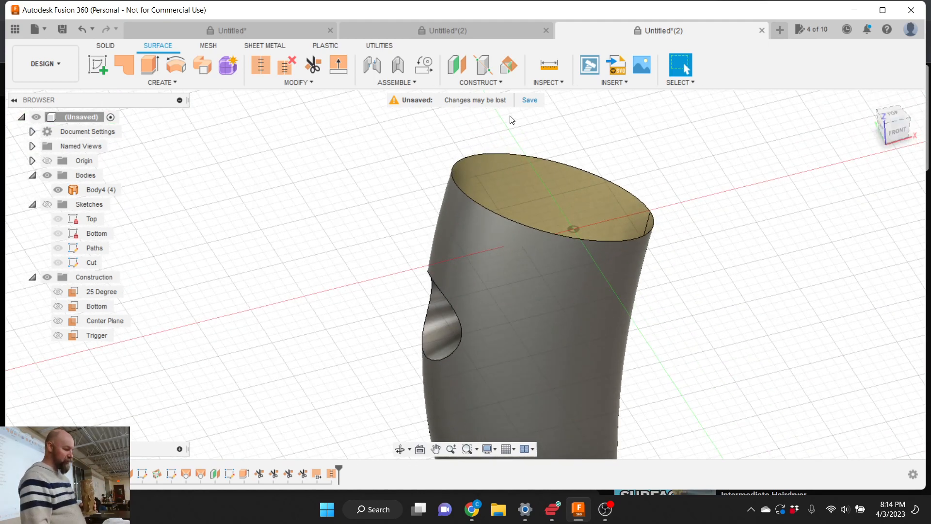
pyautogui.click(273, 85)
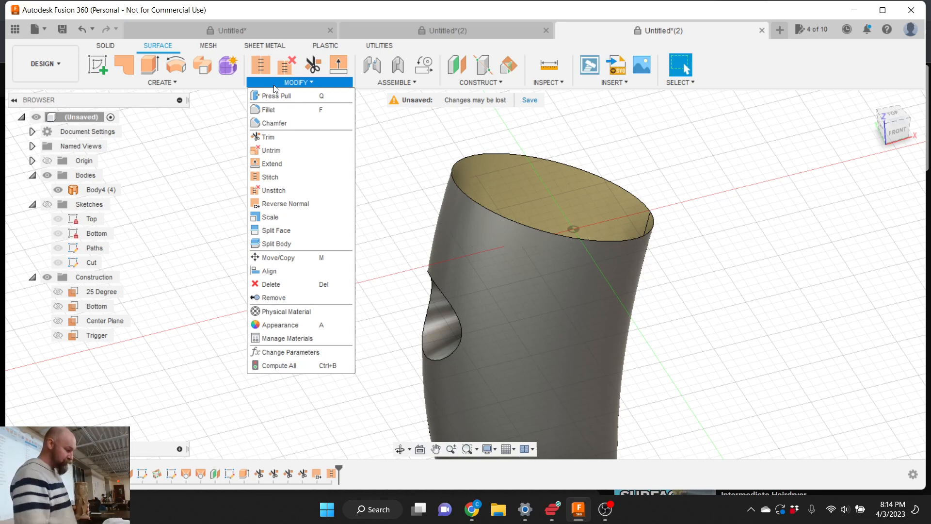
pyautogui.moveTo(184, 78)
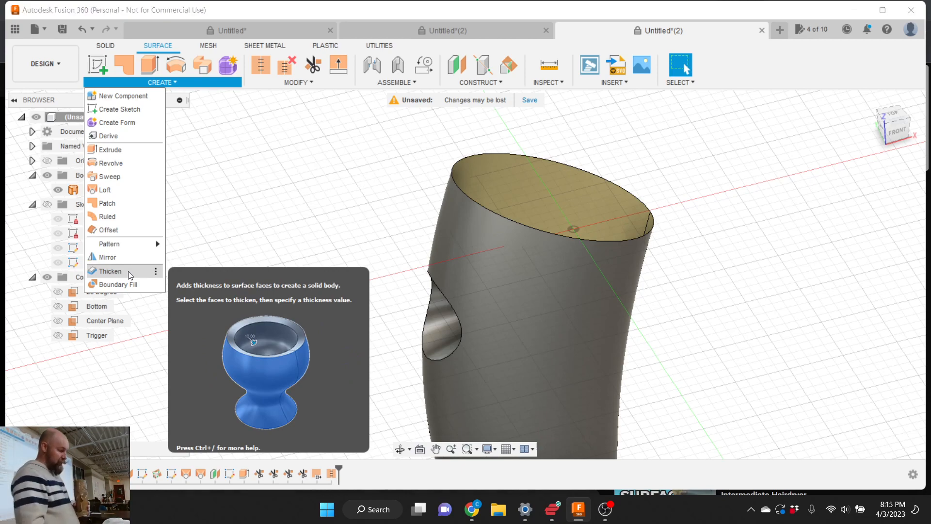
pyautogui.click(128, 271)
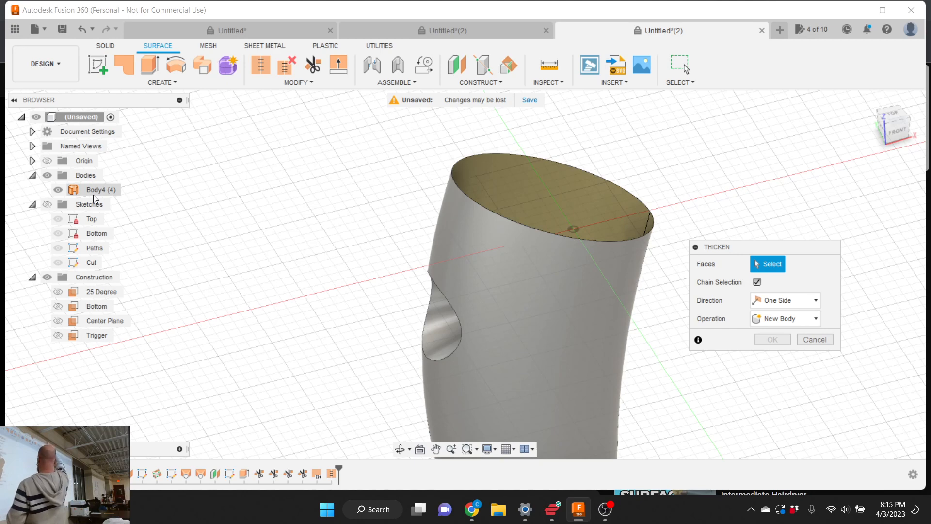
pyautogui.click(93, 193)
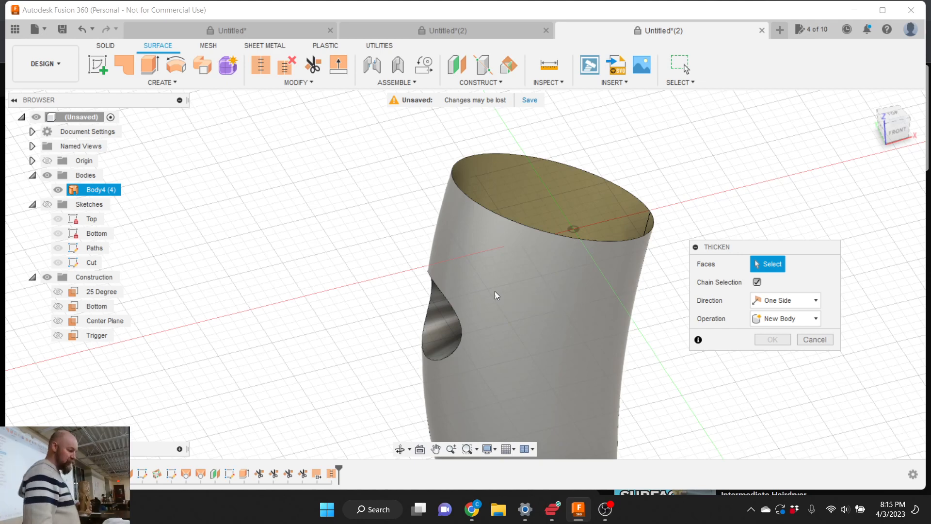
pyautogui.click(103, 191)
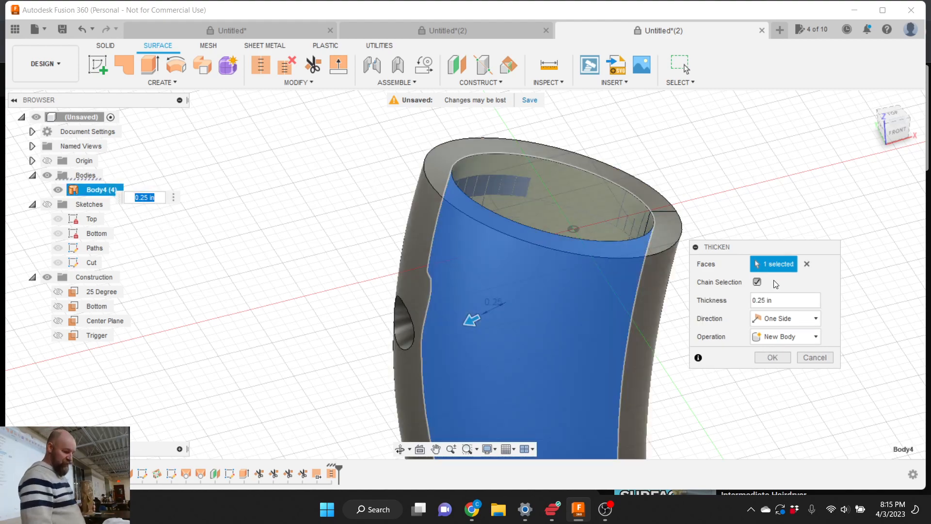
pyautogui.doubleClick(759, 301)
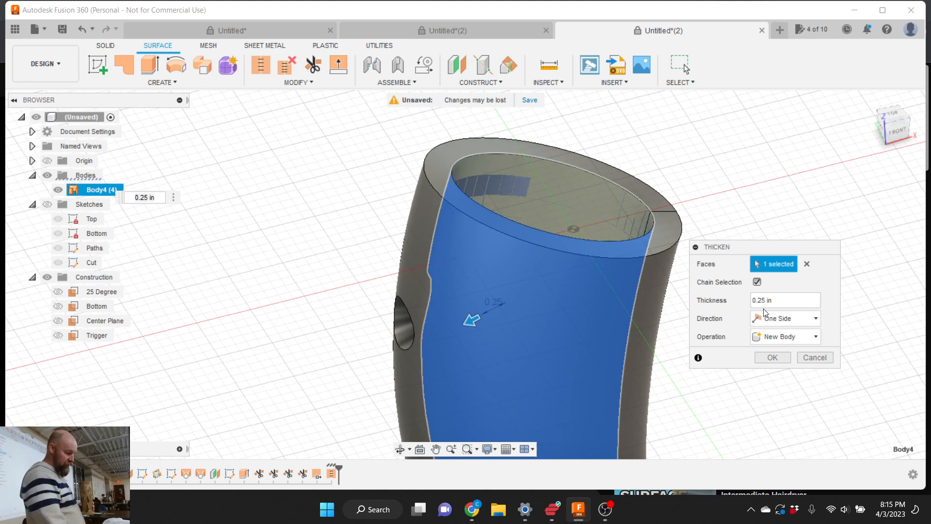
pyautogui.write('0.125')
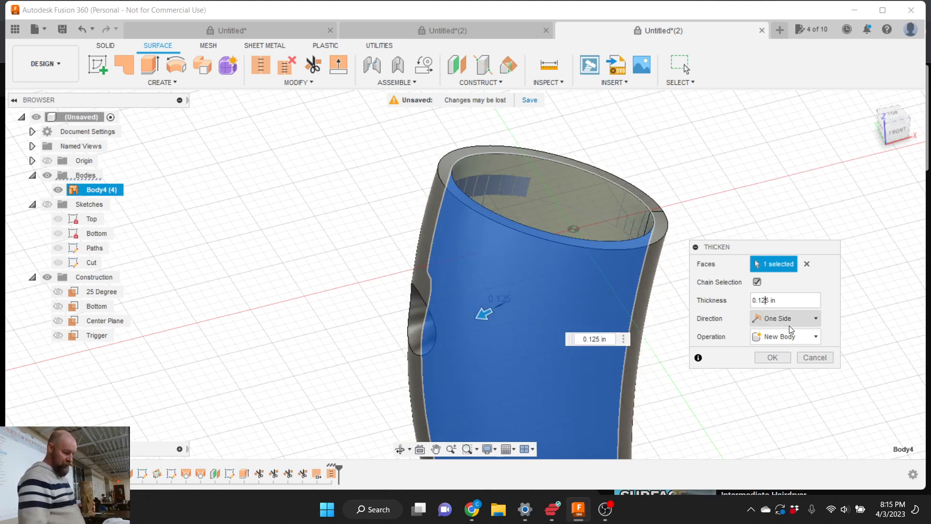
# Set the Thicken thickness to 0.05 in and create the thin-walled solid handle
pyautogui.press('BackSpace')
pyautogui.press('BackSpace')
pyautogui.press('BackSpace')
pyautogui.write('05')
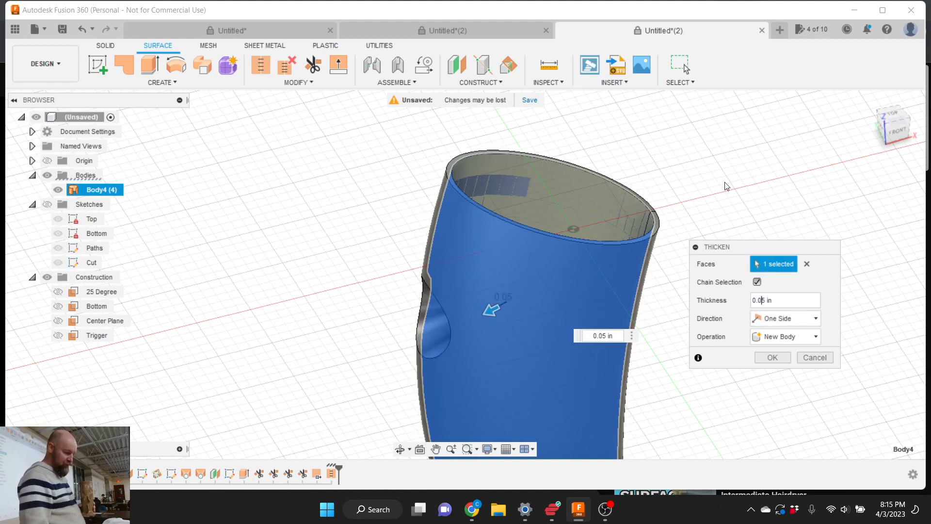
pyautogui.scroll(-2, 725, 187)
pyautogui.scroll(3, 557, 307)
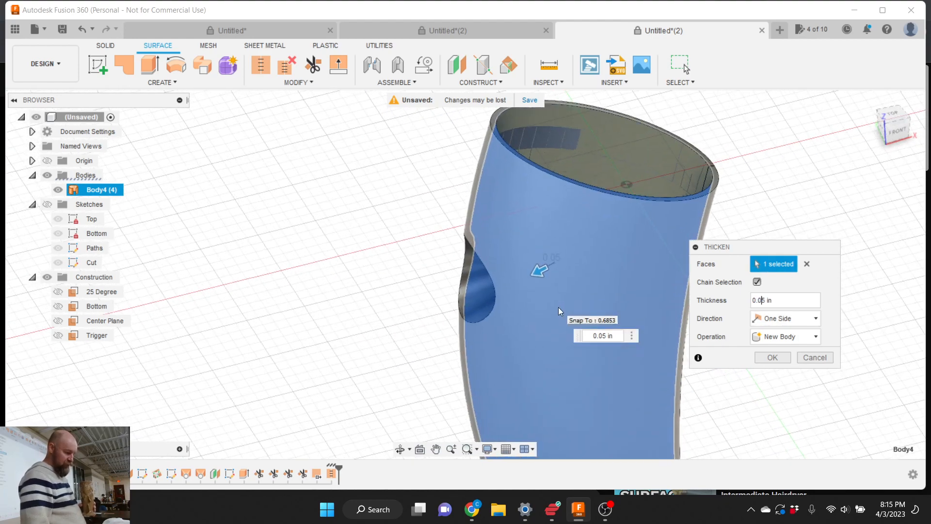
pyautogui.scroll(-1, 371, 304)
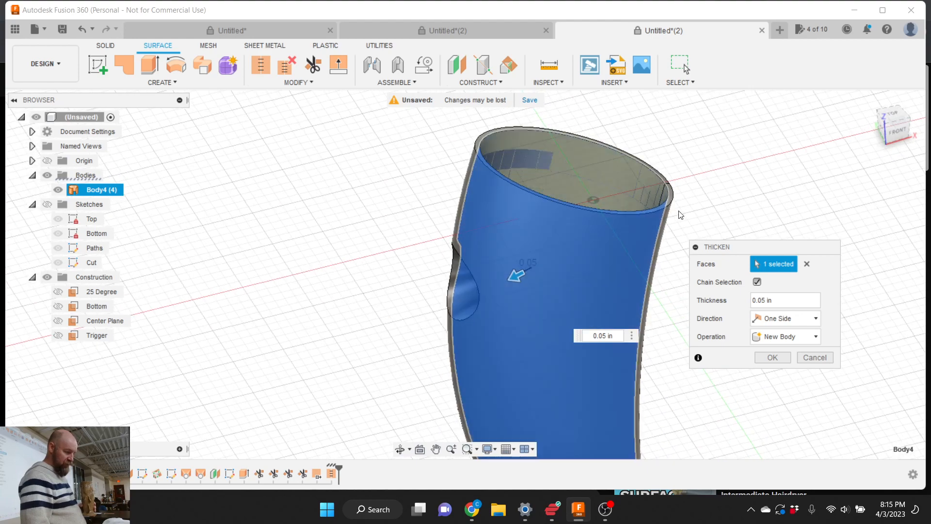
pyautogui.scroll(1, 678, 216)
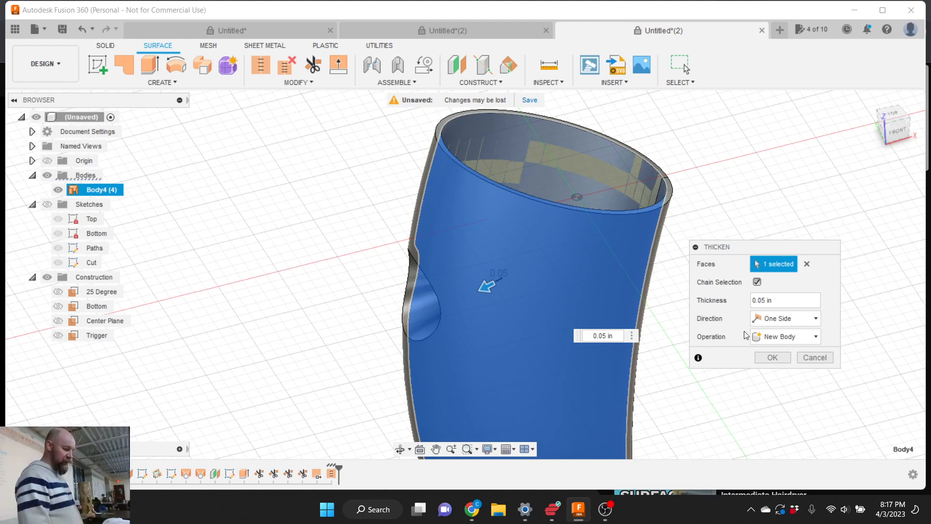
pyautogui.click(771, 357)
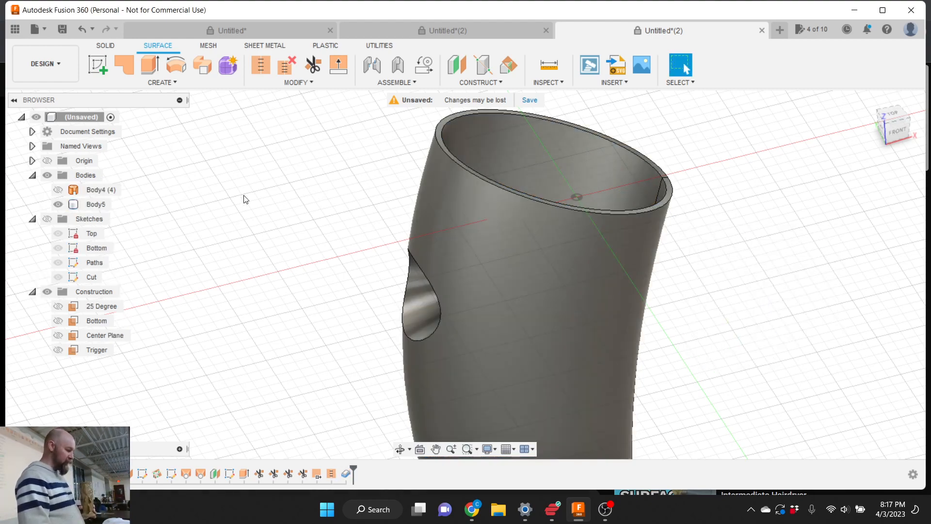
# Examine the thickened handle's overall shape and its trigger opening
pyautogui.scroll(-4, 263, 200)
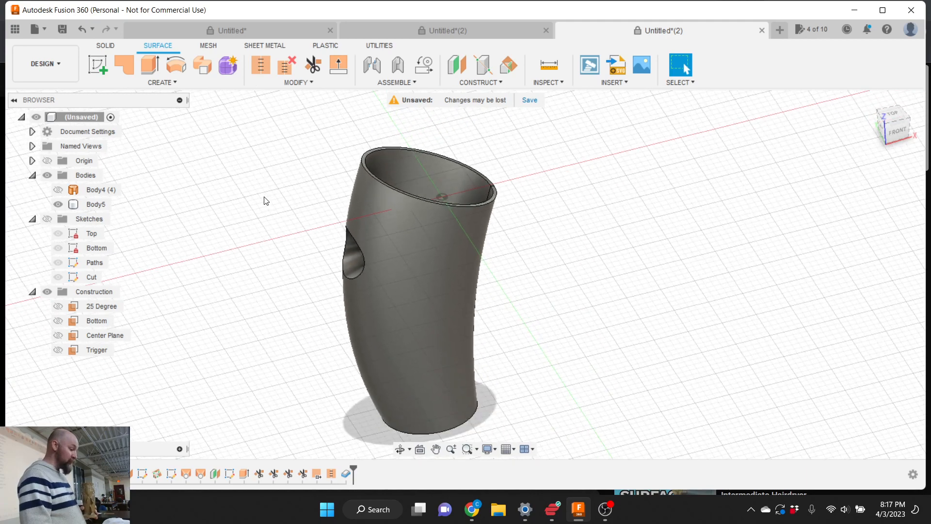
pyautogui.scroll(-2, 490, 190)
pyautogui.scroll(1, 376, 209)
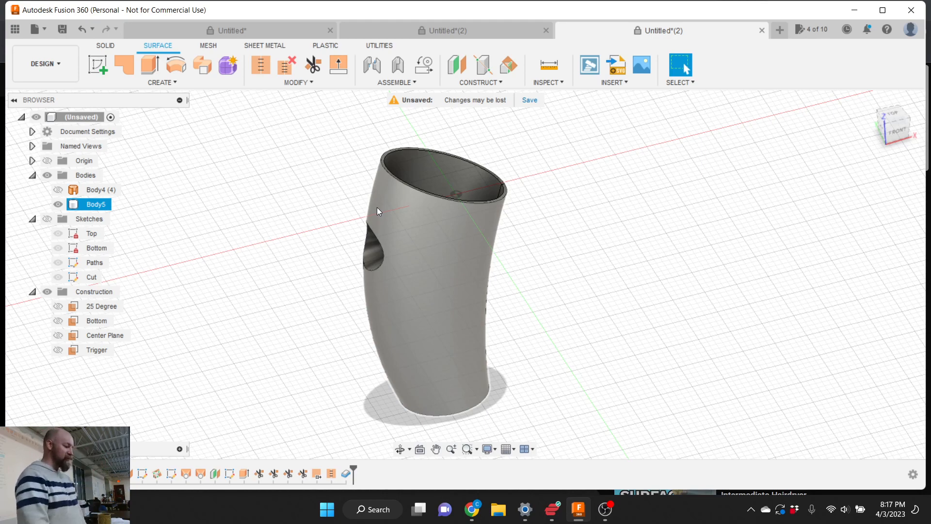
pyautogui.press('Escape')
pyautogui.scroll(-2, 553, 177)
pyautogui.click(388, 235)
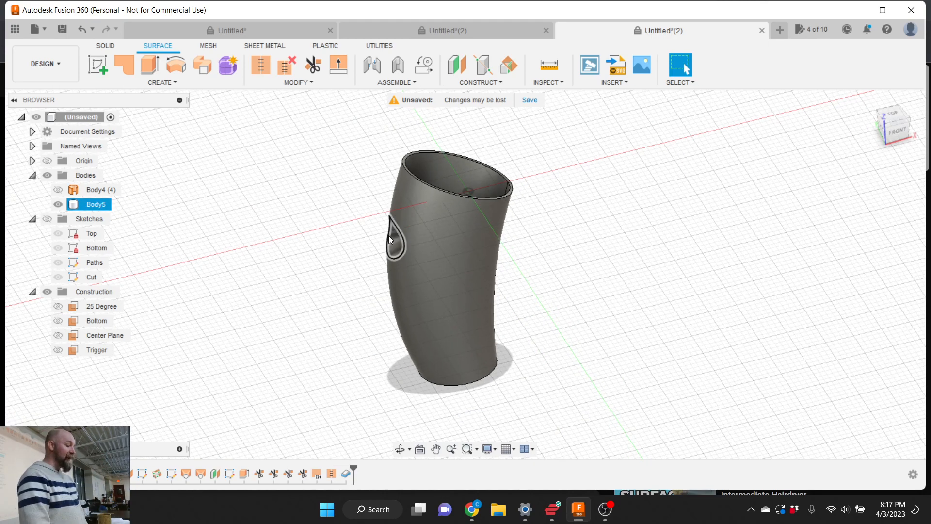
pyautogui.scroll(2, 389, 235)
pyautogui.press('Escape')
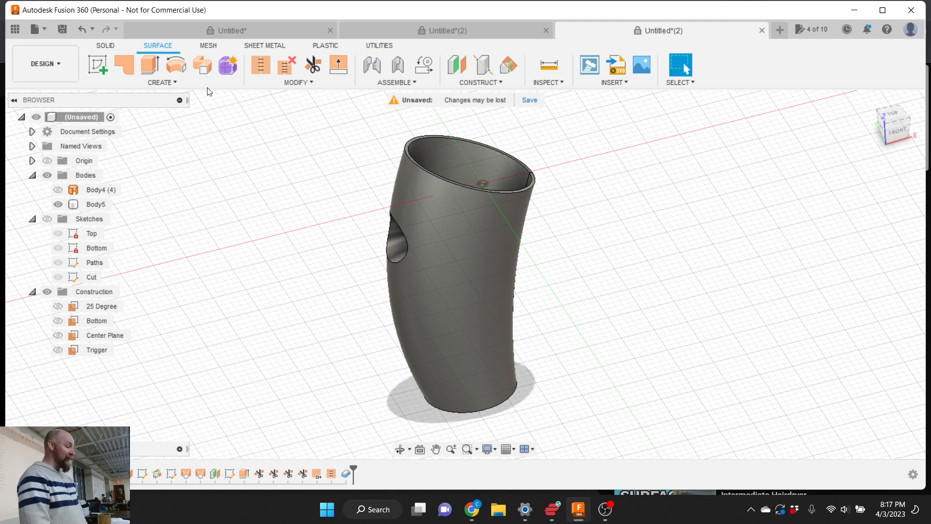
# Find the Mandalorian Helmet project among all projects and open its Aztec Style Helmet design
pyautogui.click(15, 29)
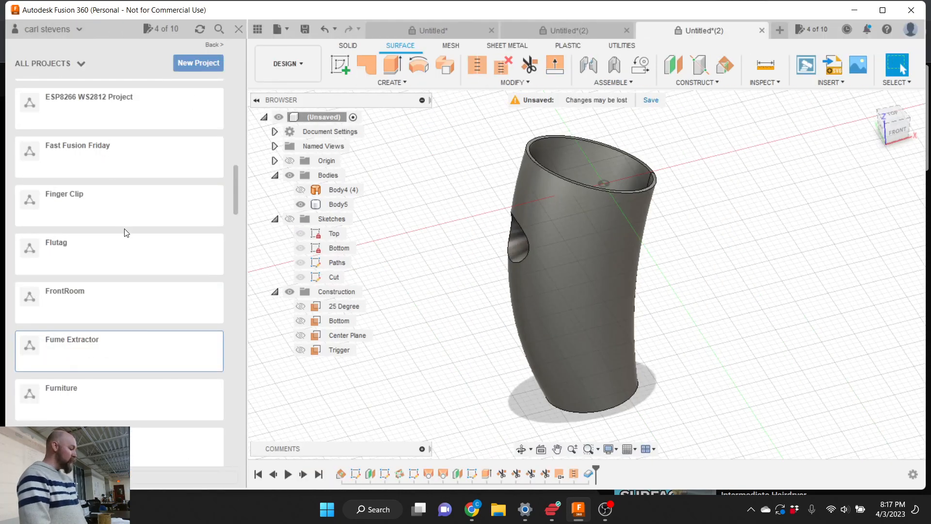
pyautogui.scroll(-3, 124, 228)
pyautogui.scroll(-1, 124, 230)
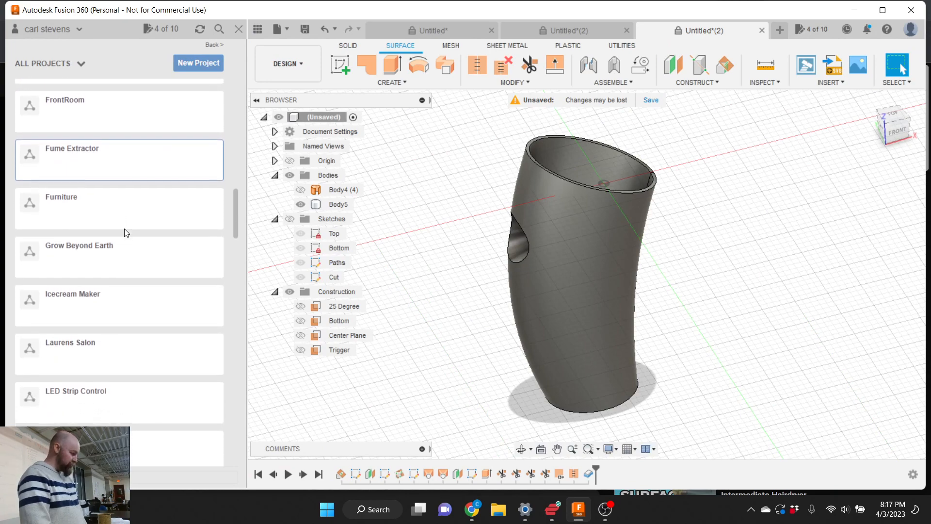
pyautogui.scroll(4, 125, 232)
pyautogui.scroll(3, 125, 233)
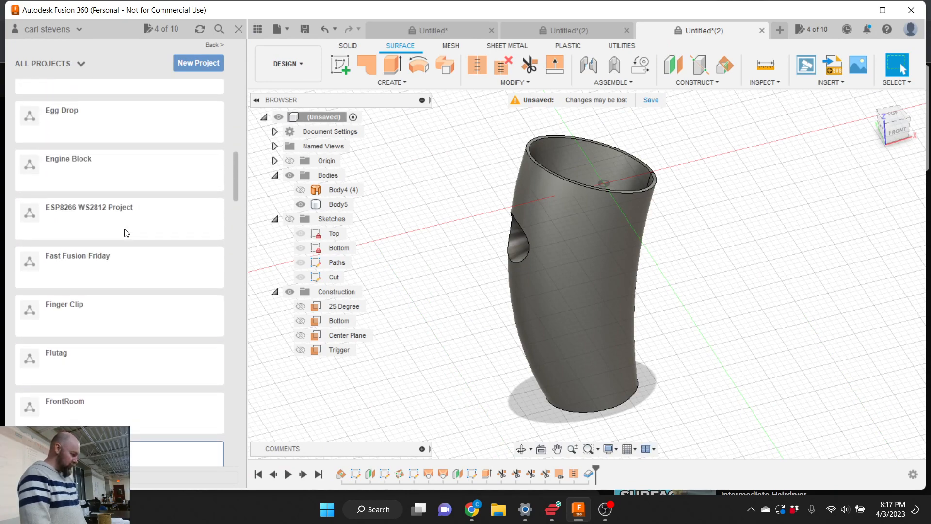
pyautogui.scroll(-10, 124, 232)
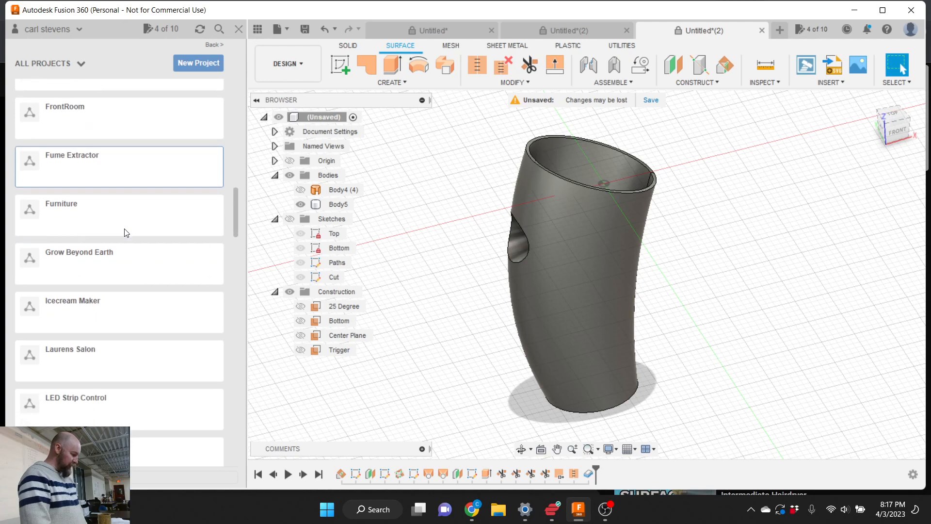
pyautogui.scroll(-6, 125, 232)
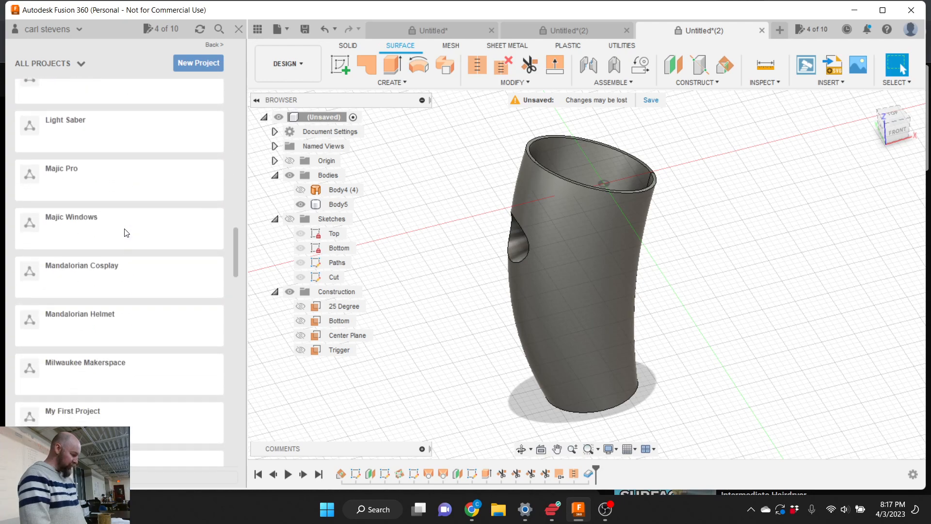
pyautogui.click(130, 301)
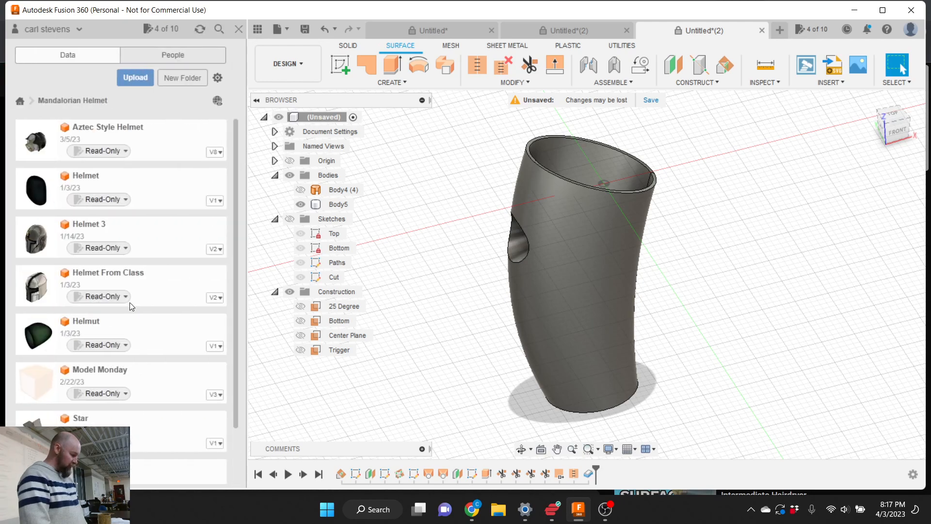
pyautogui.scroll(-1, 147, 250)
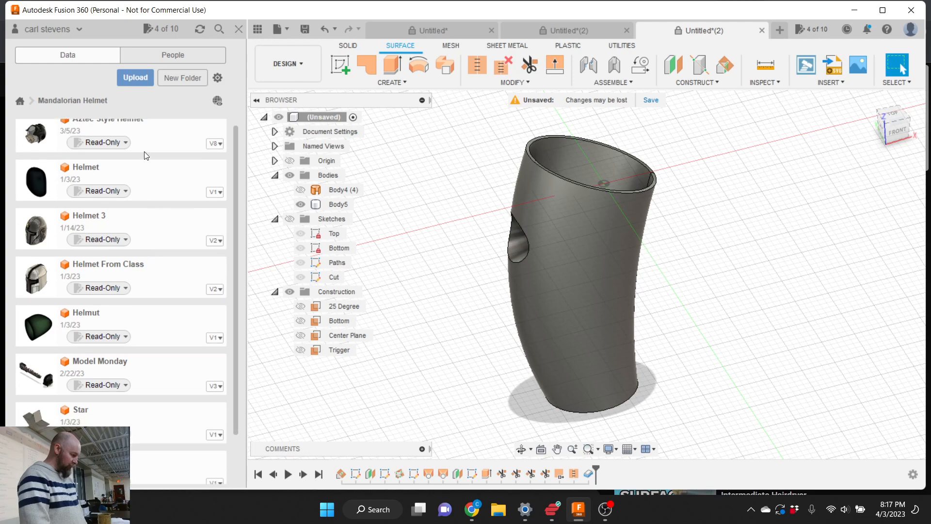
pyautogui.doubleClick(148, 139)
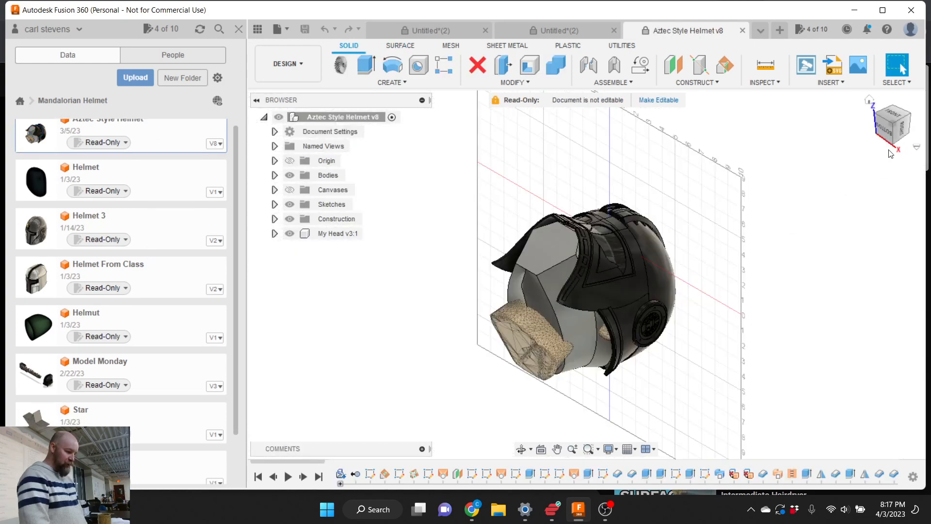
# Hide the surface bodies Body81, Body82, Body83 and Body84 around the helmet's lower edge and neck
pyautogui.click(894, 122)
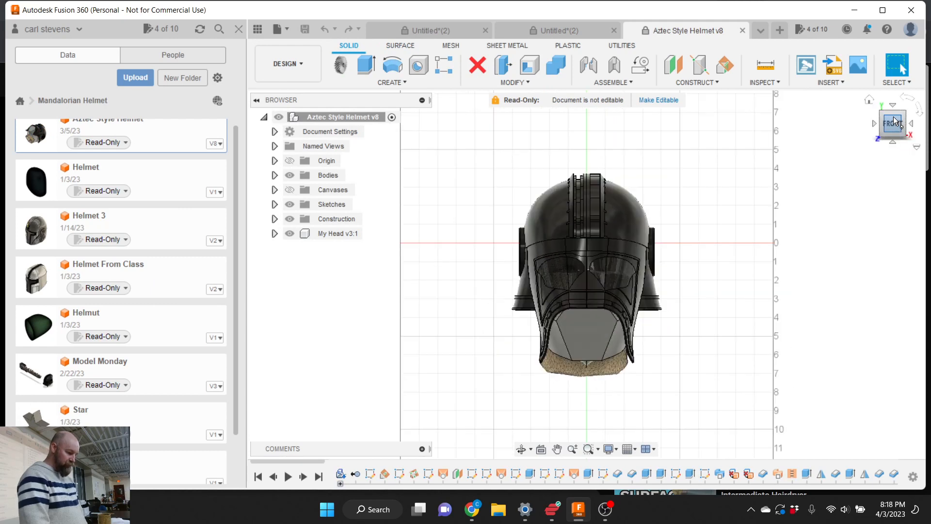
pyautogui.click(912, 125)
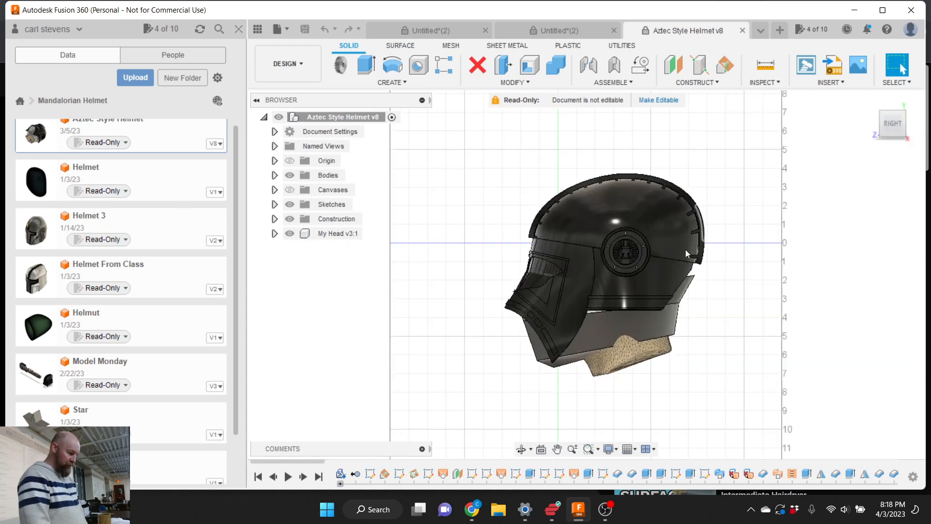
pyautogui.scroll(5, 618, 289)
pyautogui.click(334, 234)
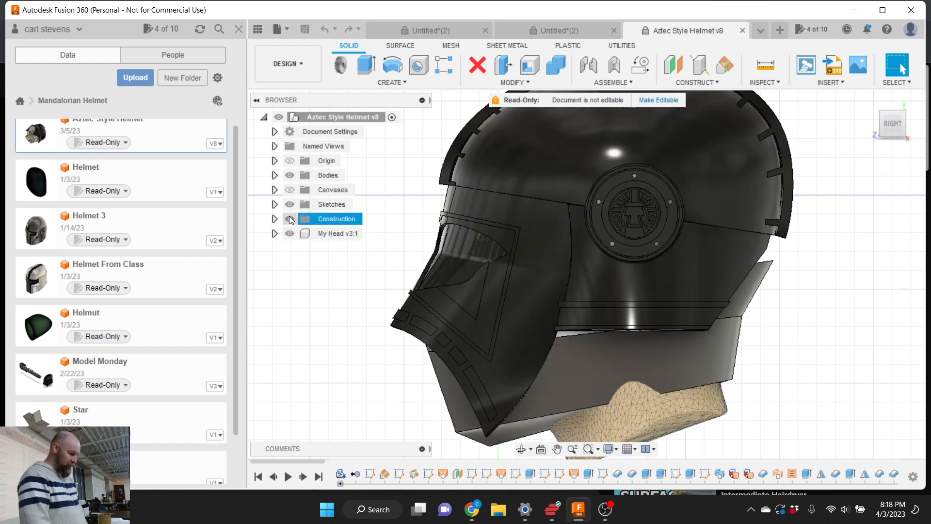
pyautogui.click(275, 175)
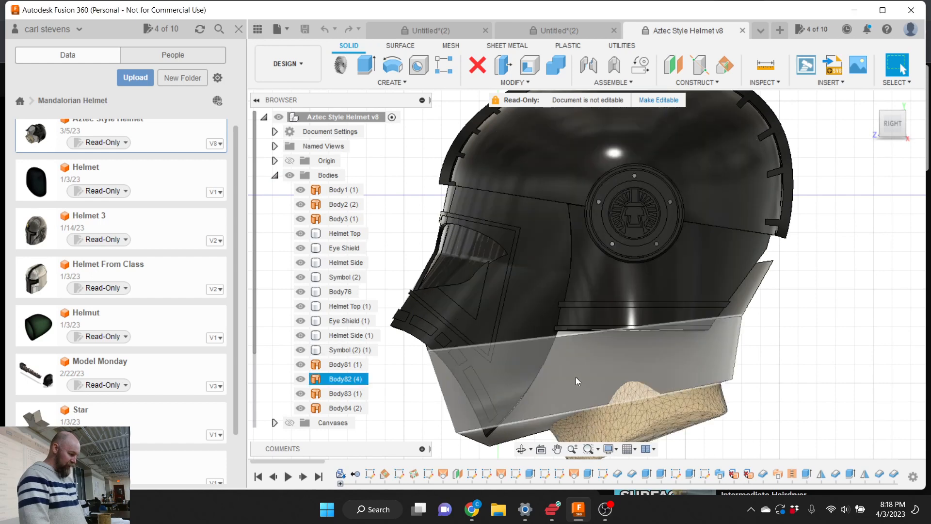
pyautogui.click(322, 380)
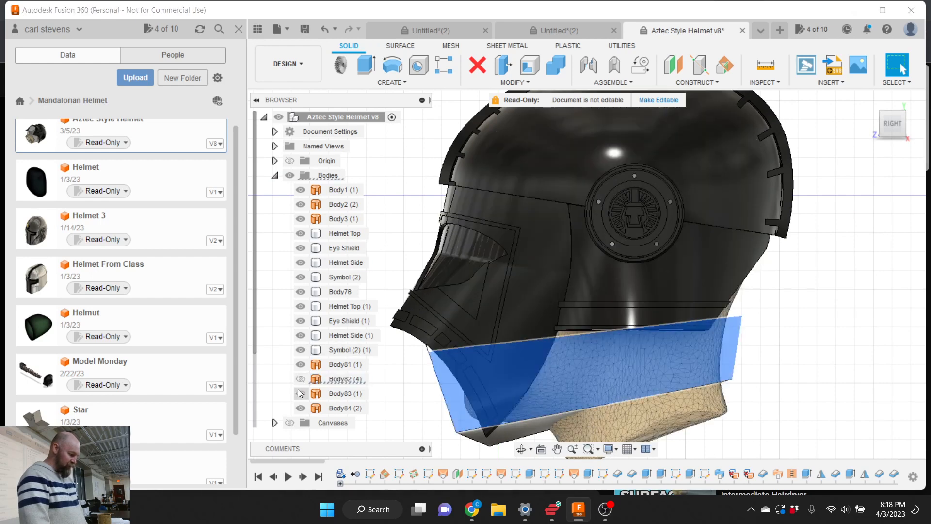
pyautogui.click(300, 408)
pyautogui.click(301, 393)
pyautogui.click(300, 364)
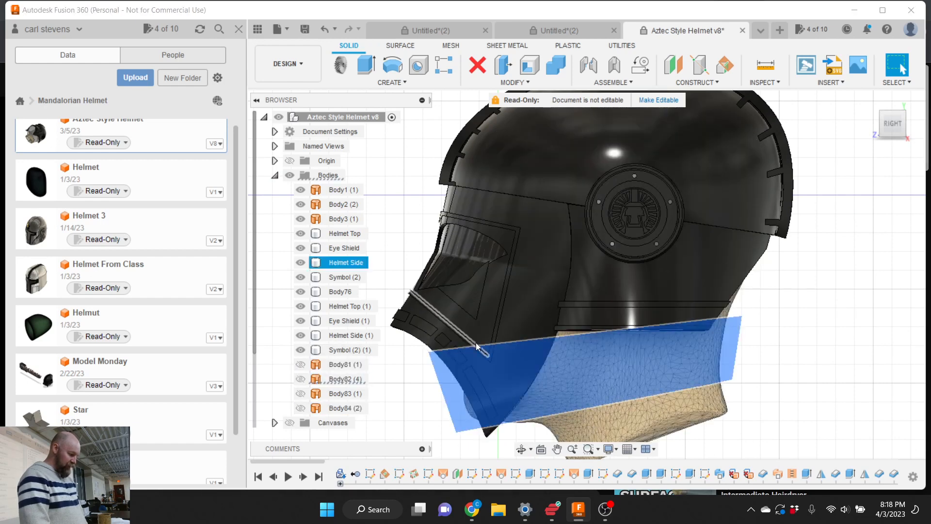
# Examine the helmet's dome, side symbols, eye shield and fit on the head from both sides and the front
pyautogui.scroll(-2, 476, 342)
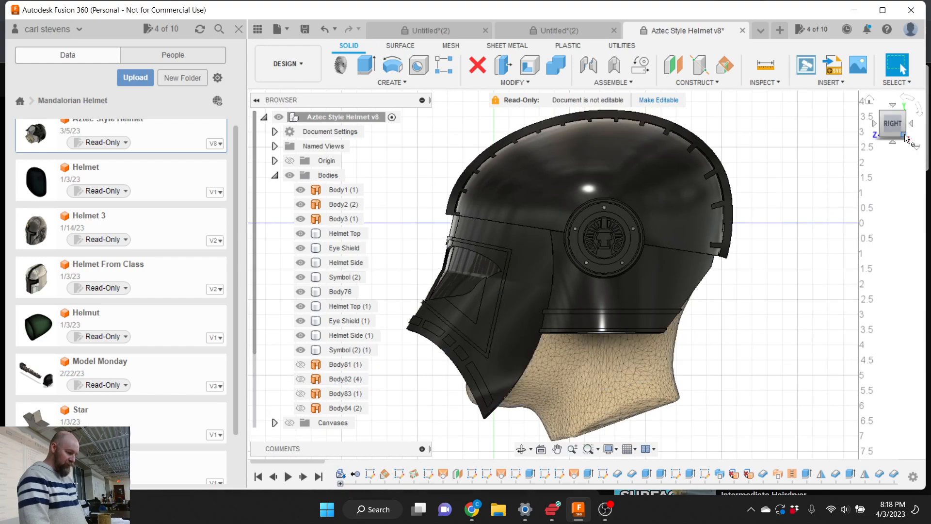
pyautogui.moveTo(905, 116)
pyautogui.mouseDown()
pyautogui.moveTo(930, 122)
pyautogui.moveTo(883, 118)
pyautogui.mouseUp()
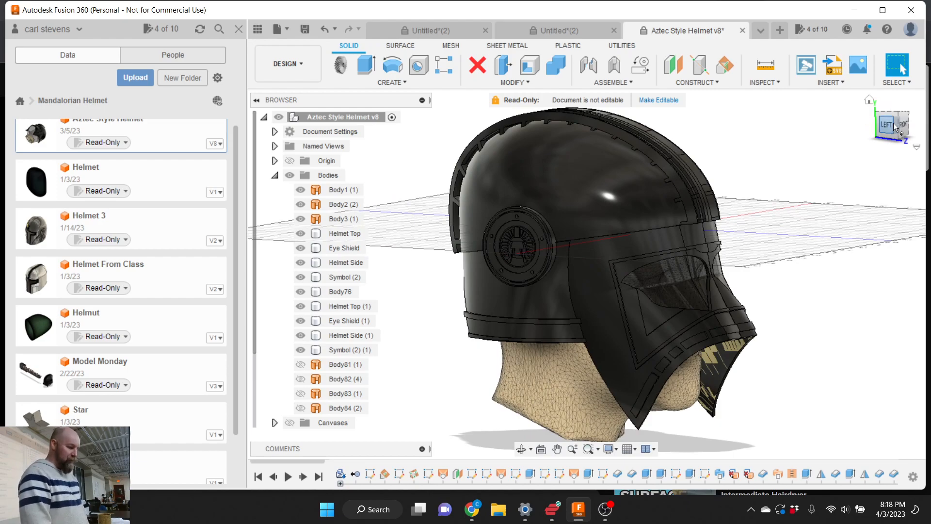
pyautogui.moveTo(893, 123)
pyautogui.mouseDown()
pyautogui.moveTo(811, 133)
pyautogui.moveTo(746, 117)
pyautogui.moveTo(656, 127)
pyautogui.mouseUp()
pyautogui.scroll(-1, 779, 224)
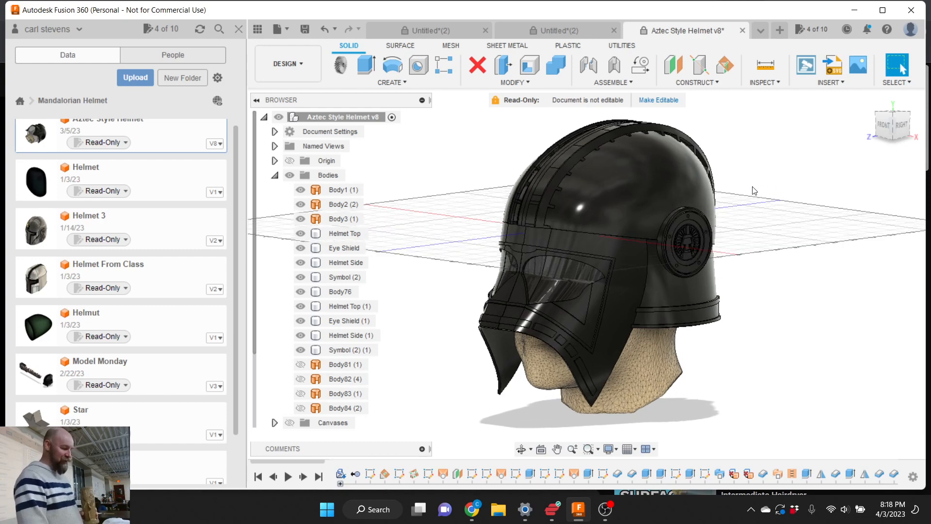
pyautogui.scroll(2, 754, 191)
pyautogui.scroll(-1, 754, 191)
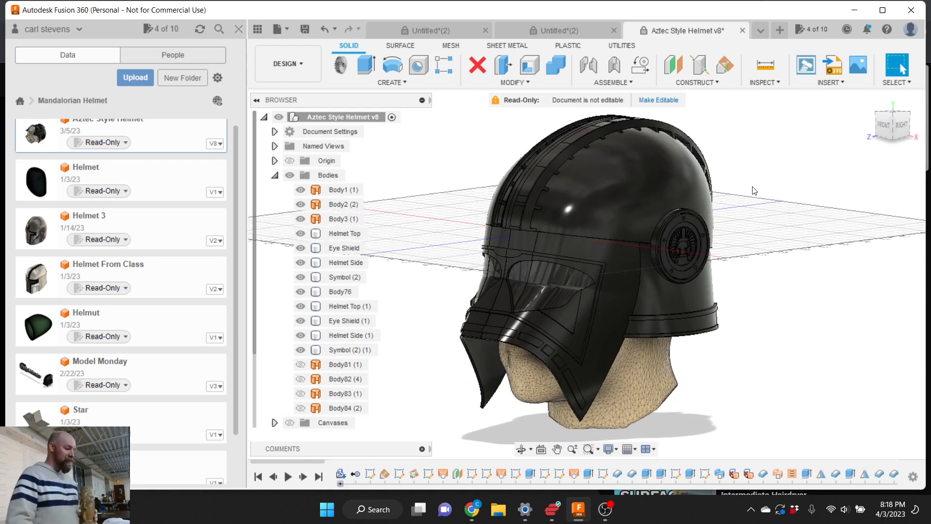
pyautogui.scroll(-1, 754, 180)
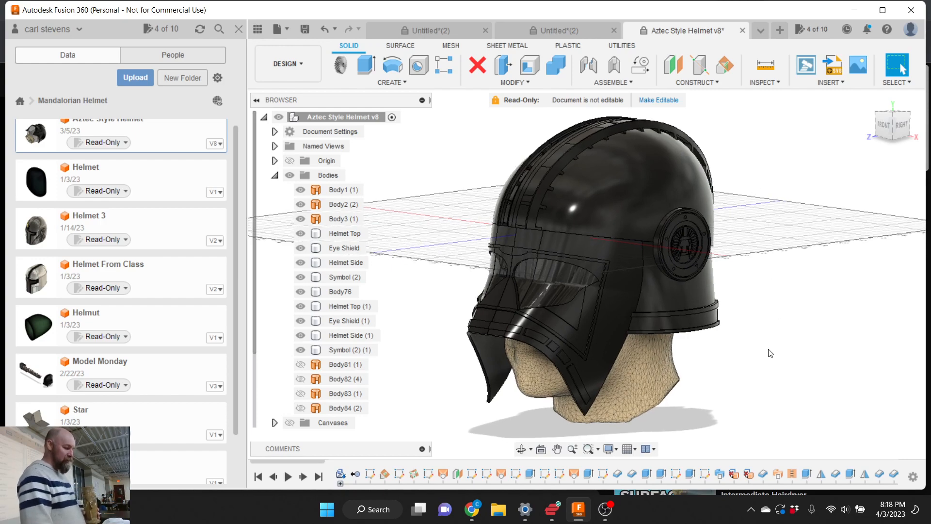
pyautogui.scroll(-1, 762, 376)
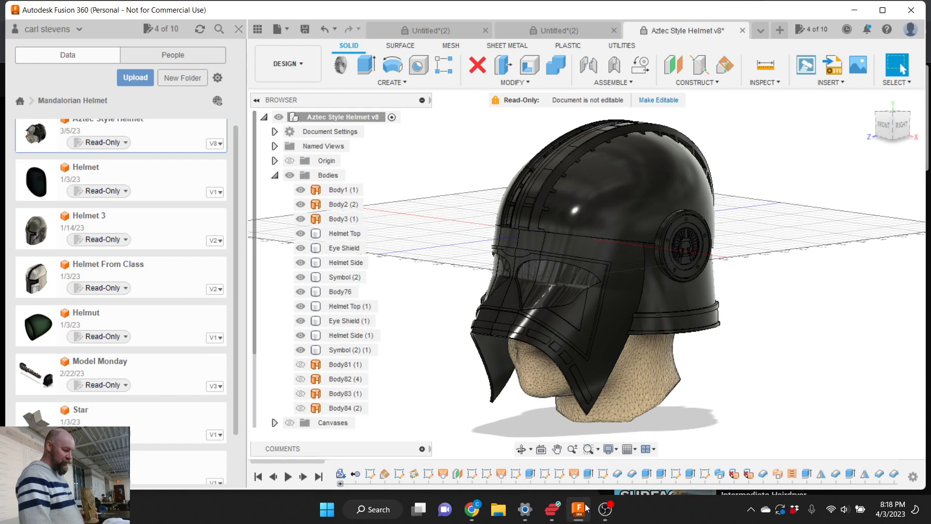
# Switch to OBS Studio to reach its recording controls
pyautogui.moveTo(606, 512)
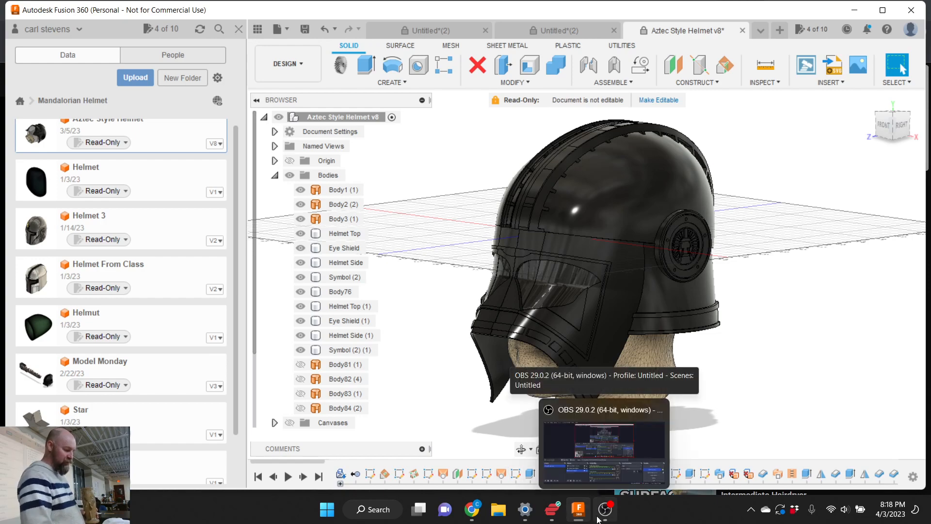
pyautogui.click(607, 513)
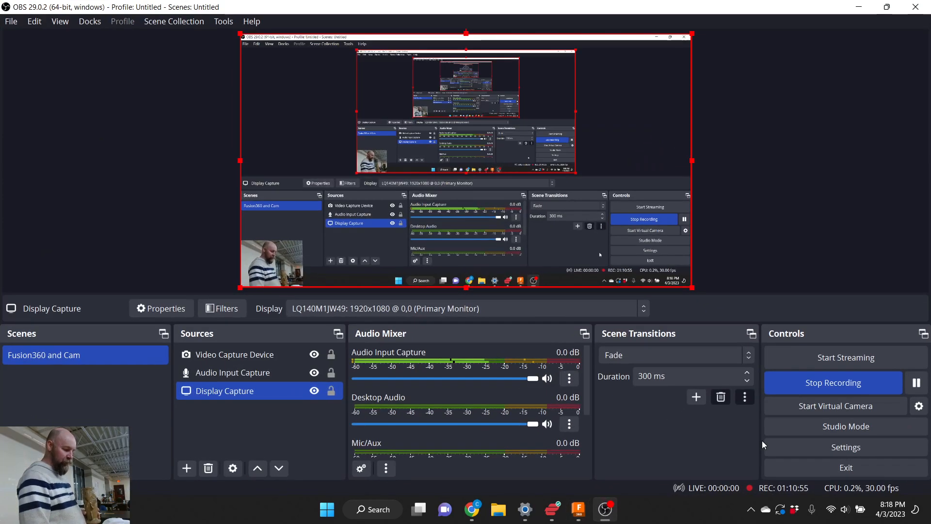